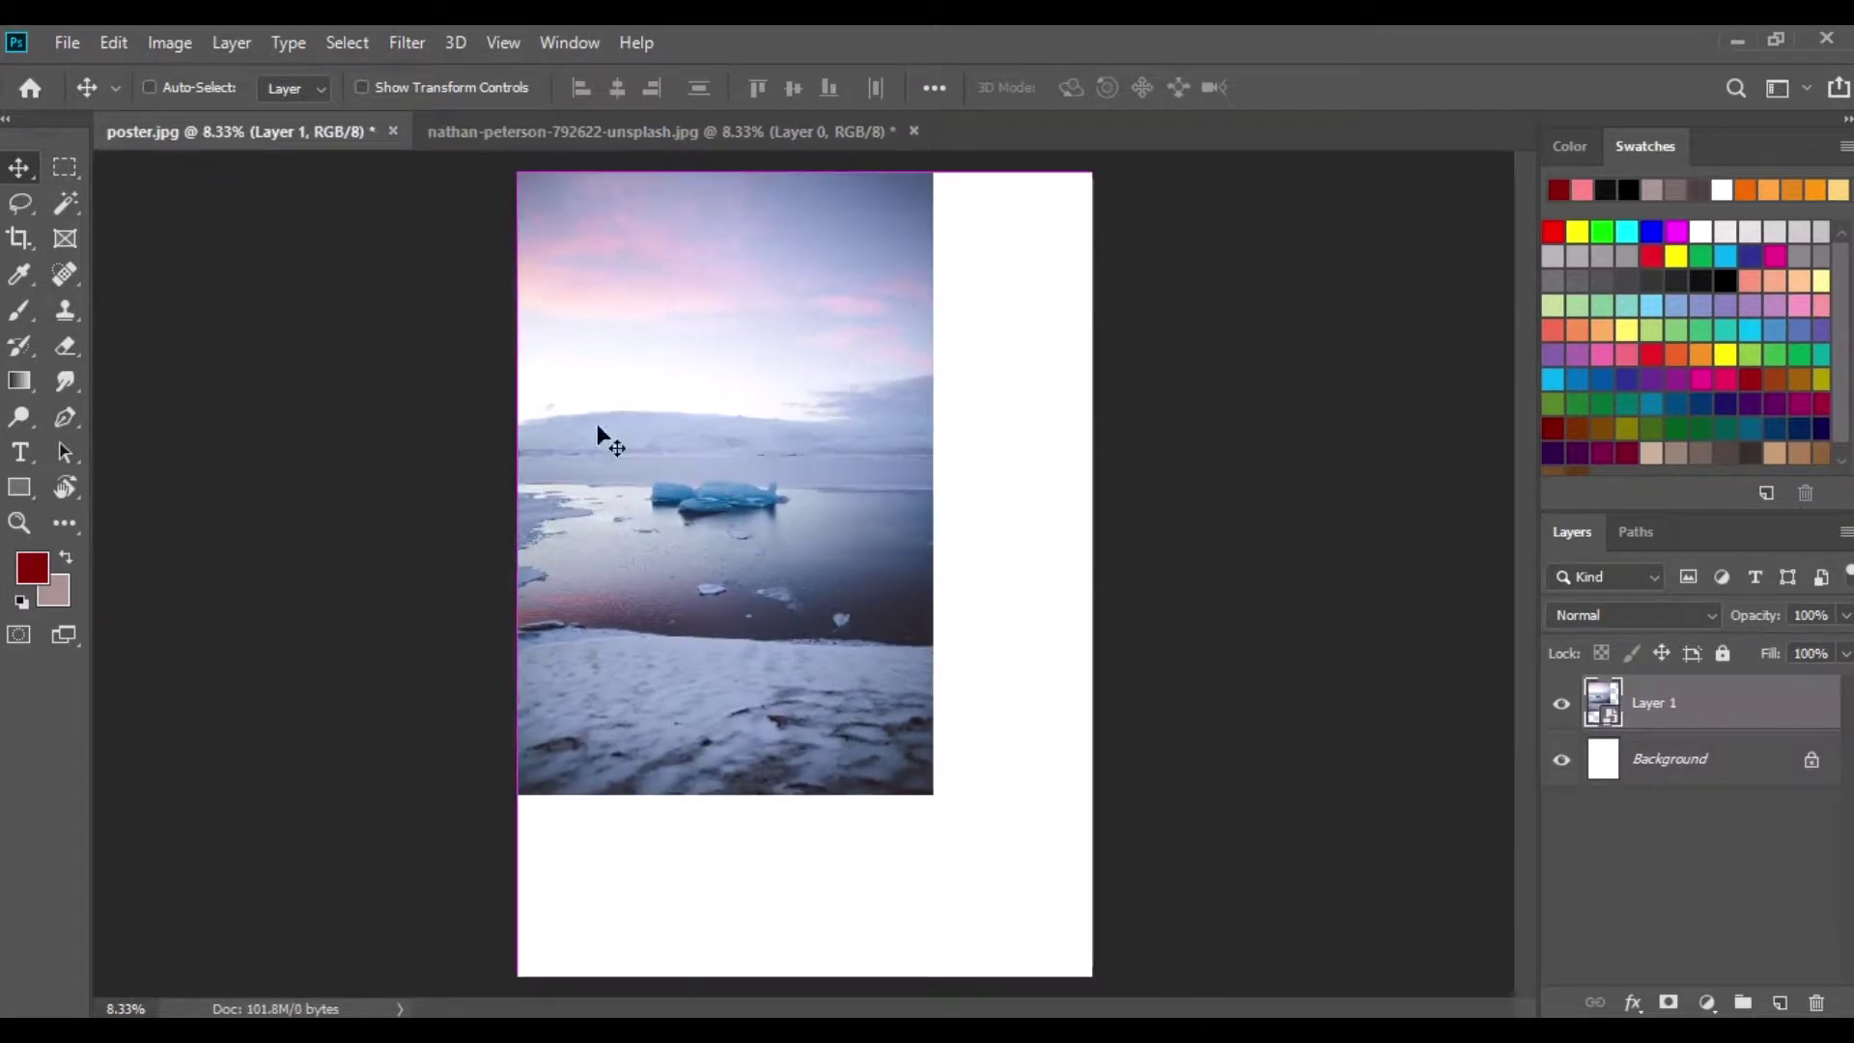
Stretch the iceberg photo to about 140% width and 131% height to cover the poster canvas, and close its source document without saving.
left_click(114, 43)
left_click(263, 633)
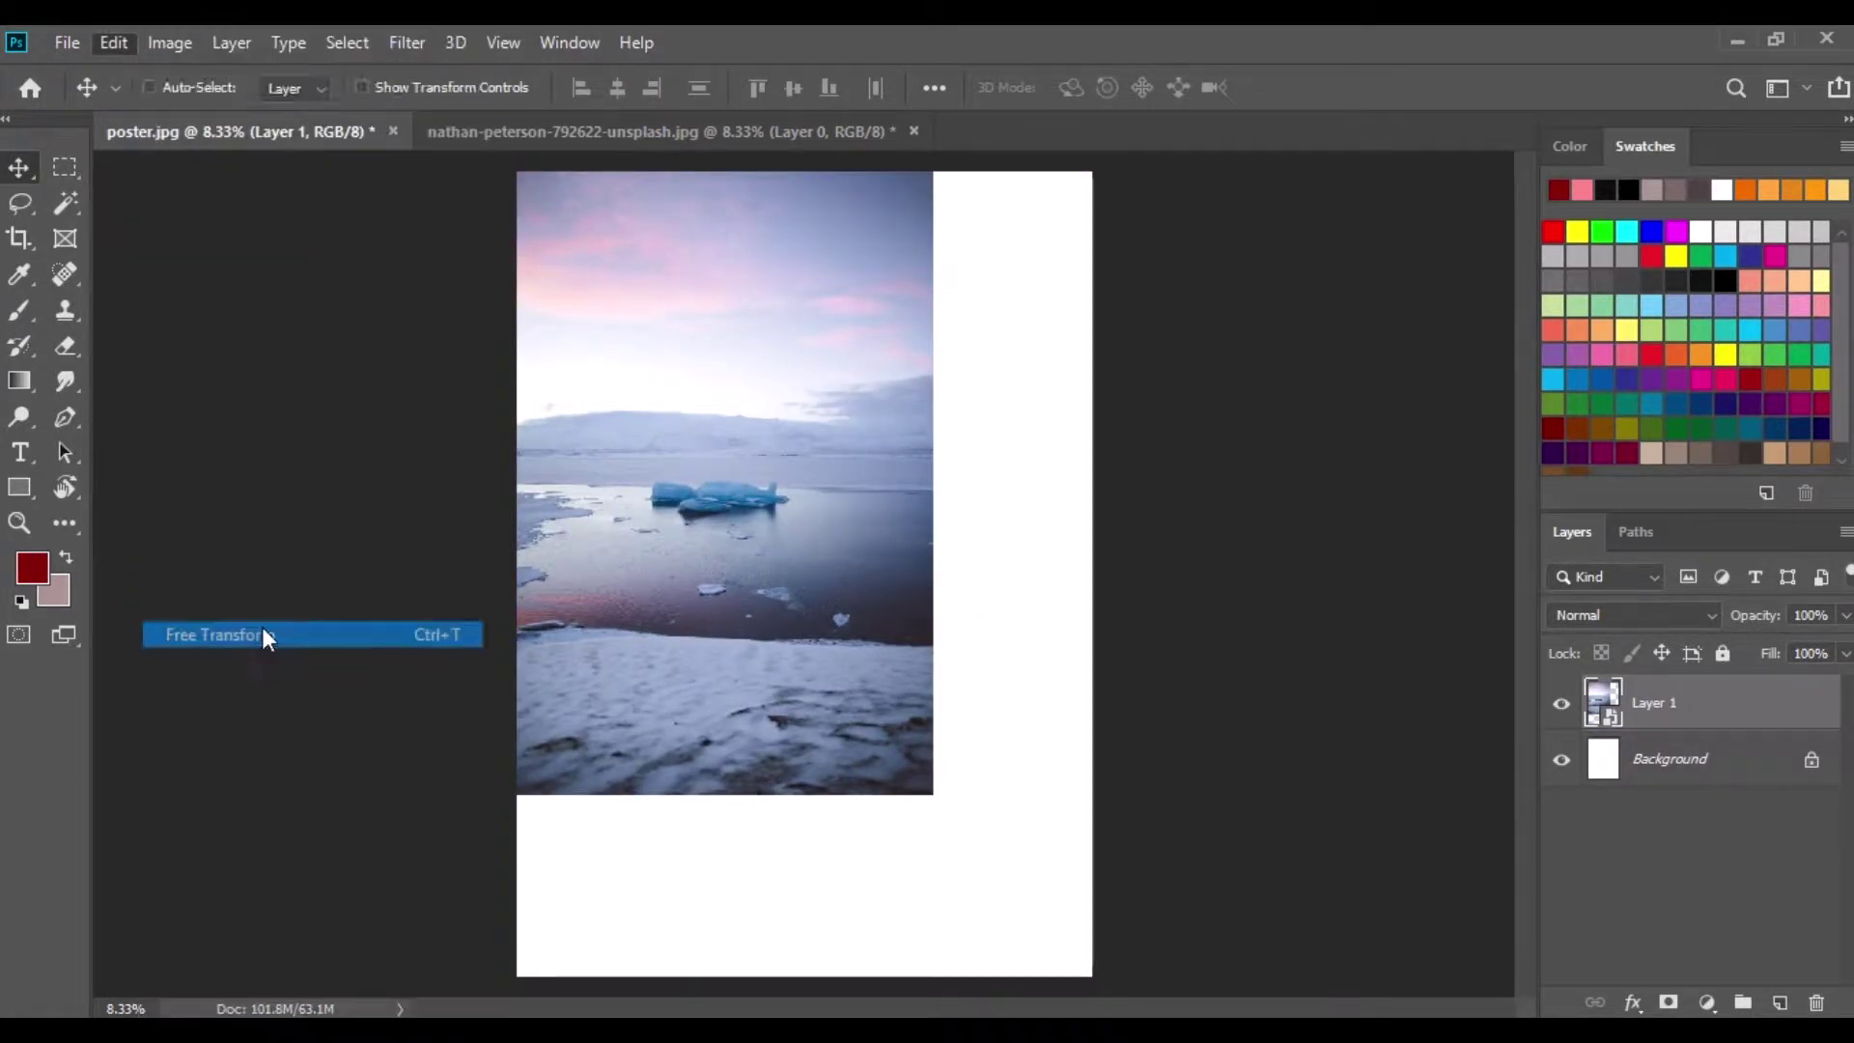
left_click_drag(934, 798, 1093, 977)
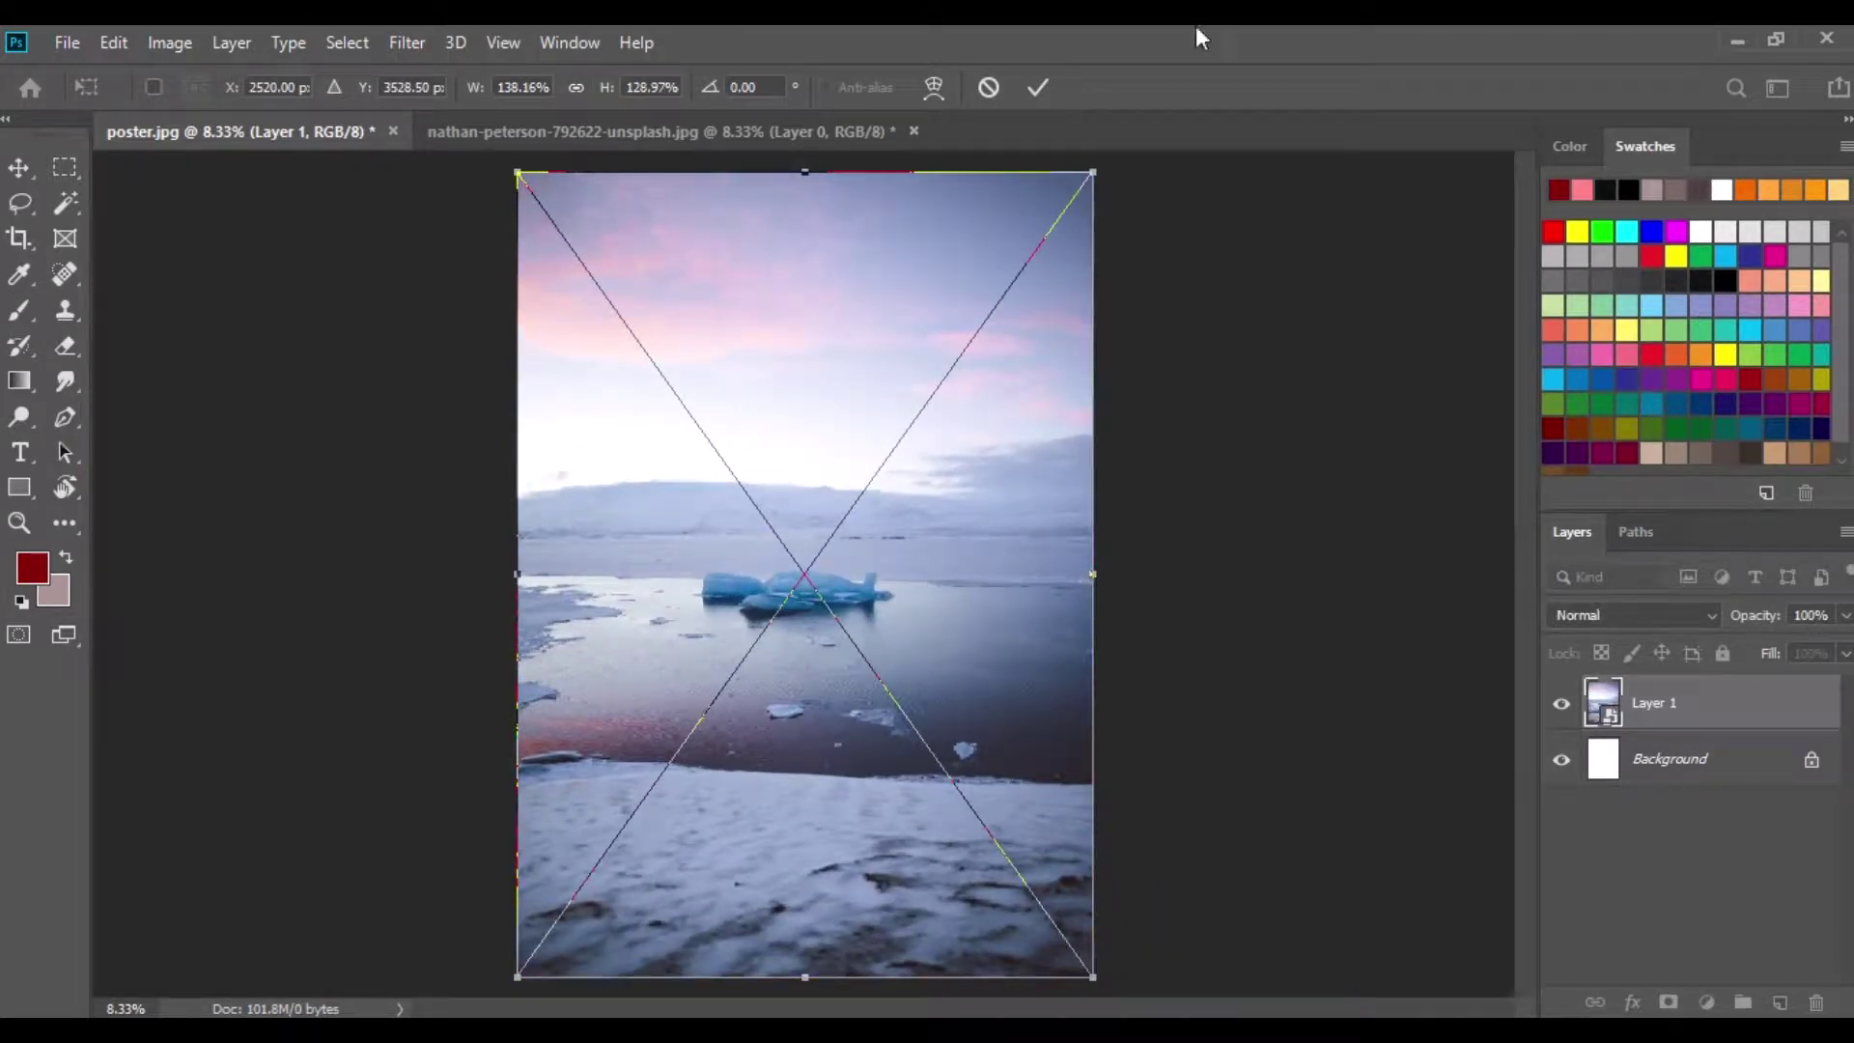
left_click_drag(1093, 167, 1098, 162)
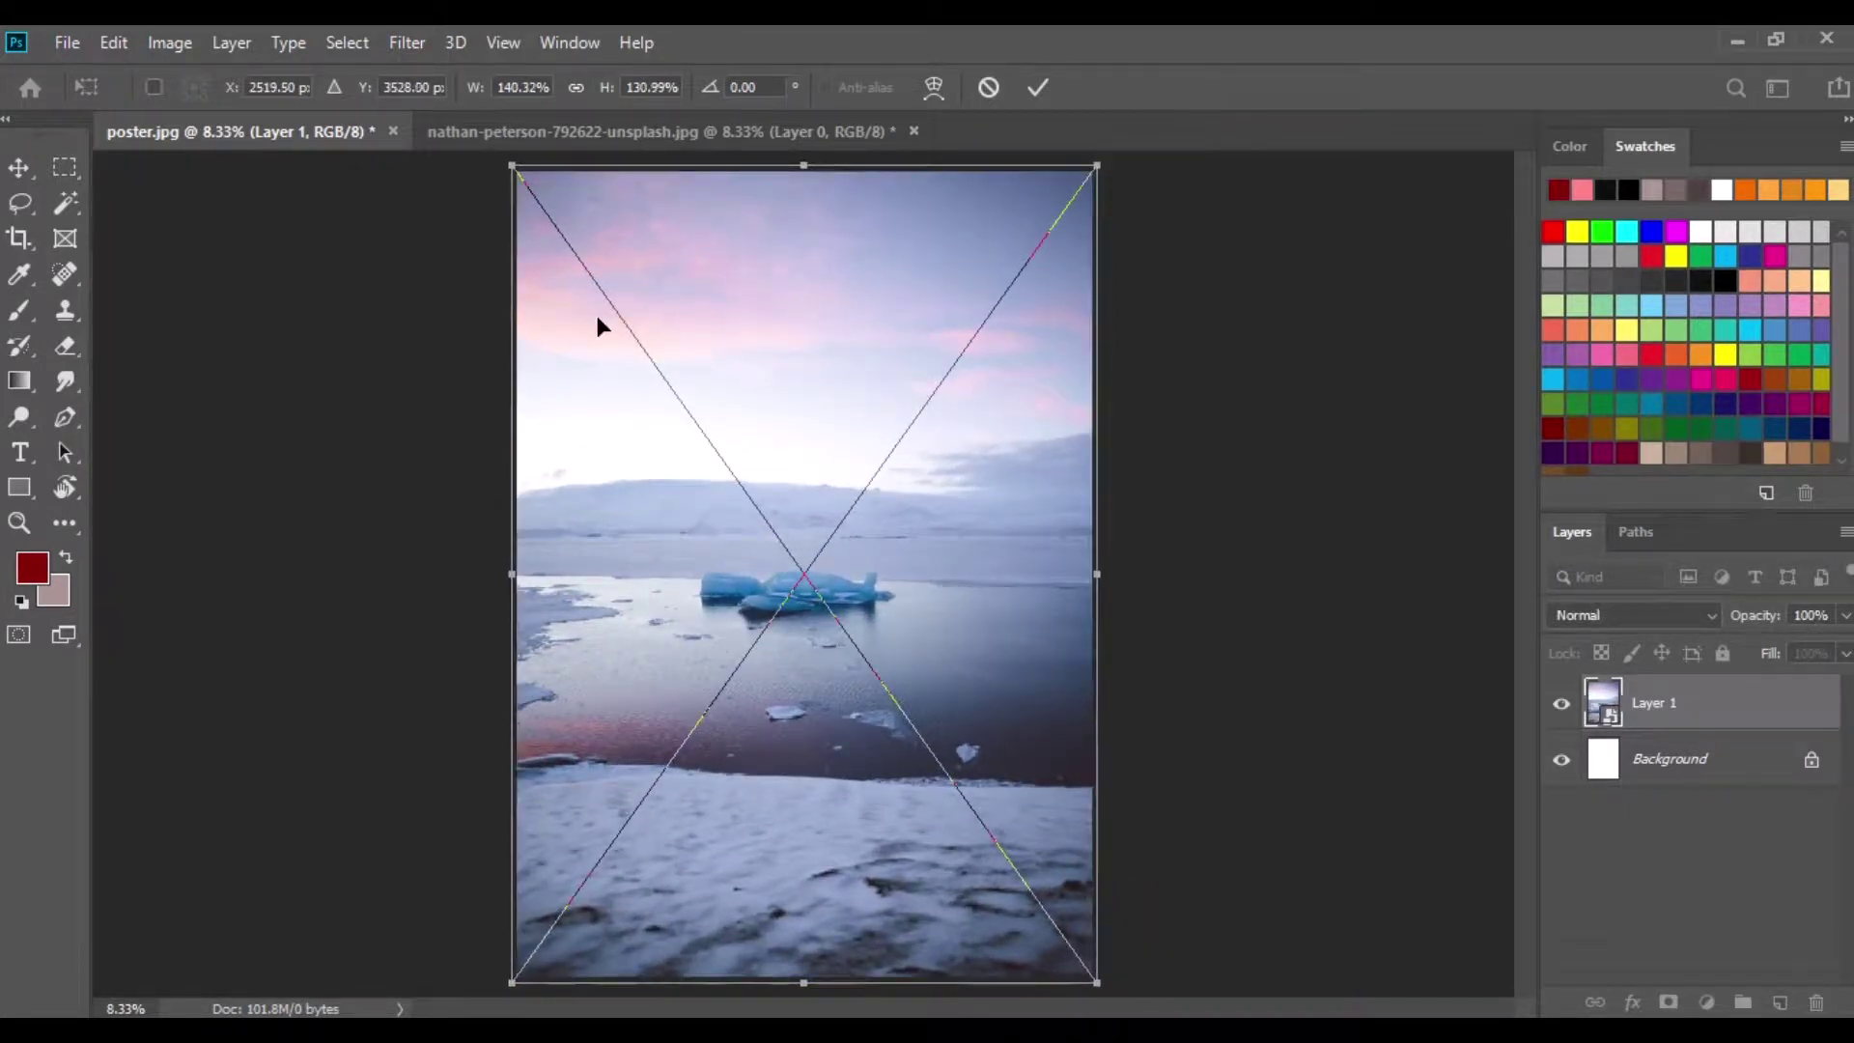
left_click(37, 176)
left_click_drag(692, 557, 686, 568)
left_click(913, 133)
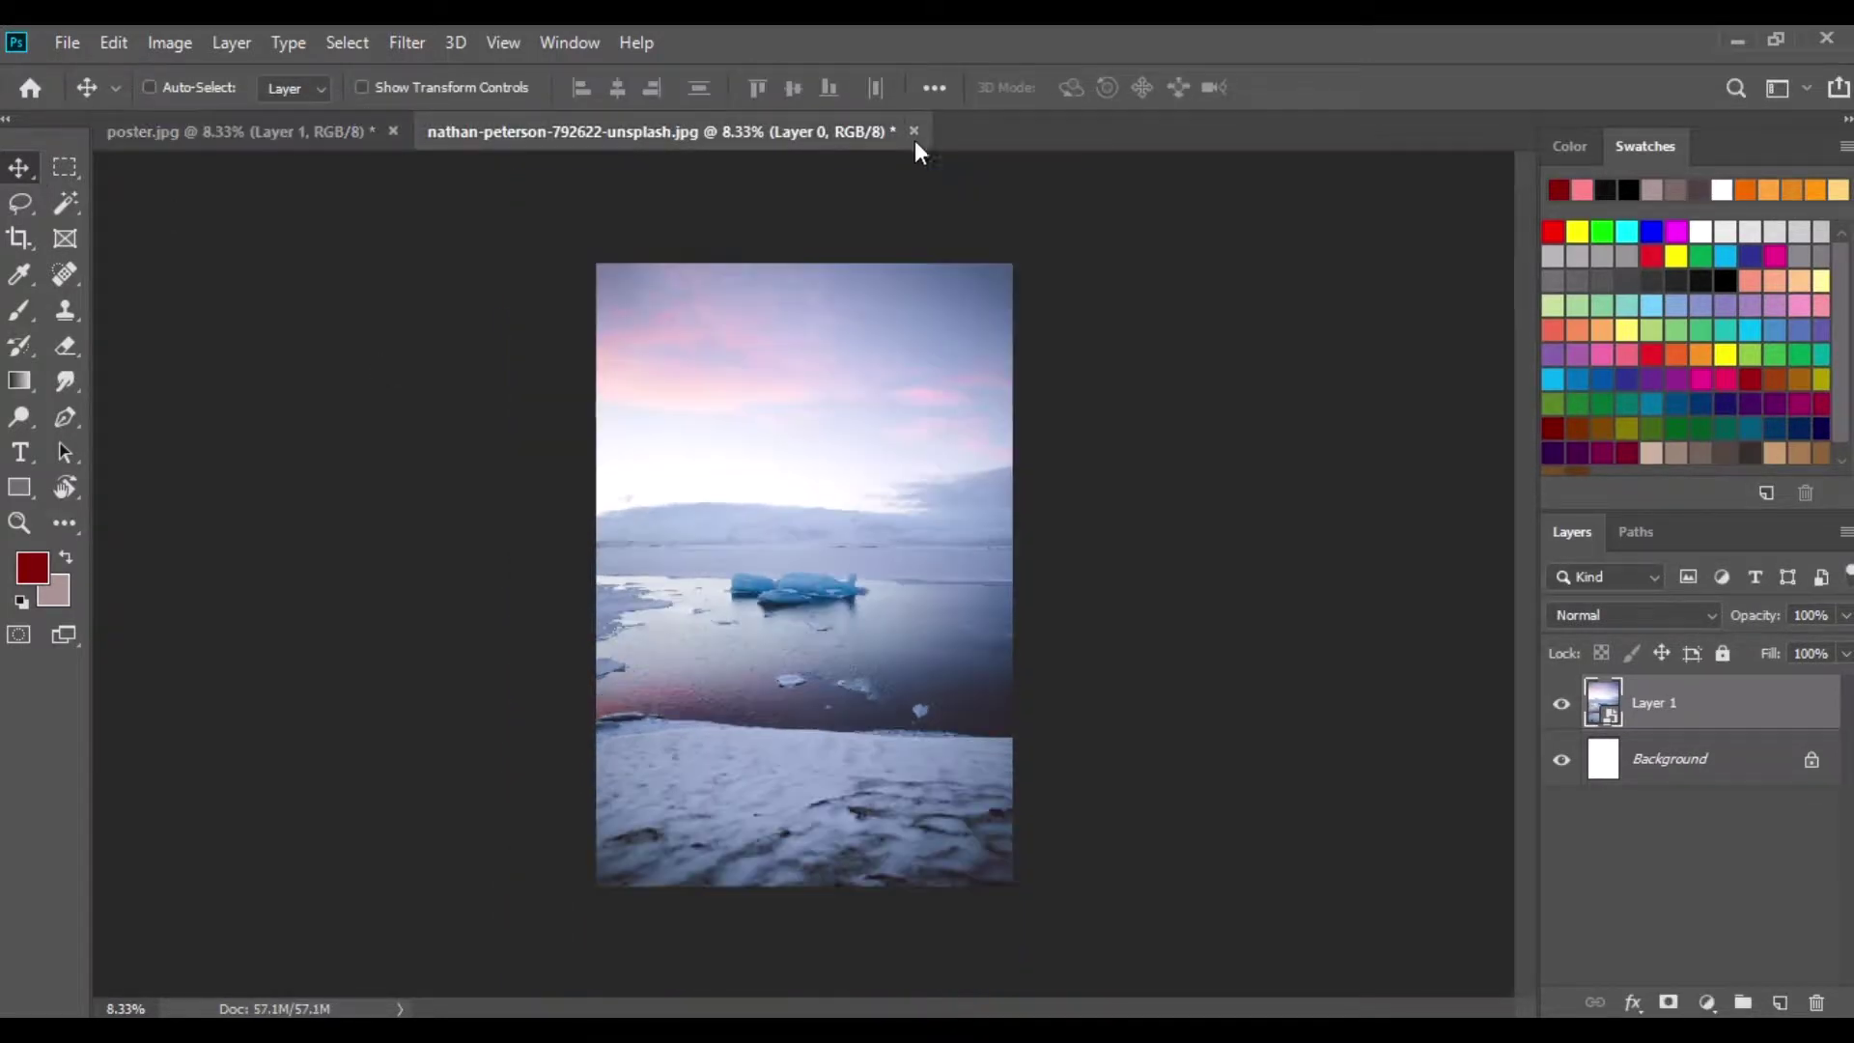
left_click(905, 418)
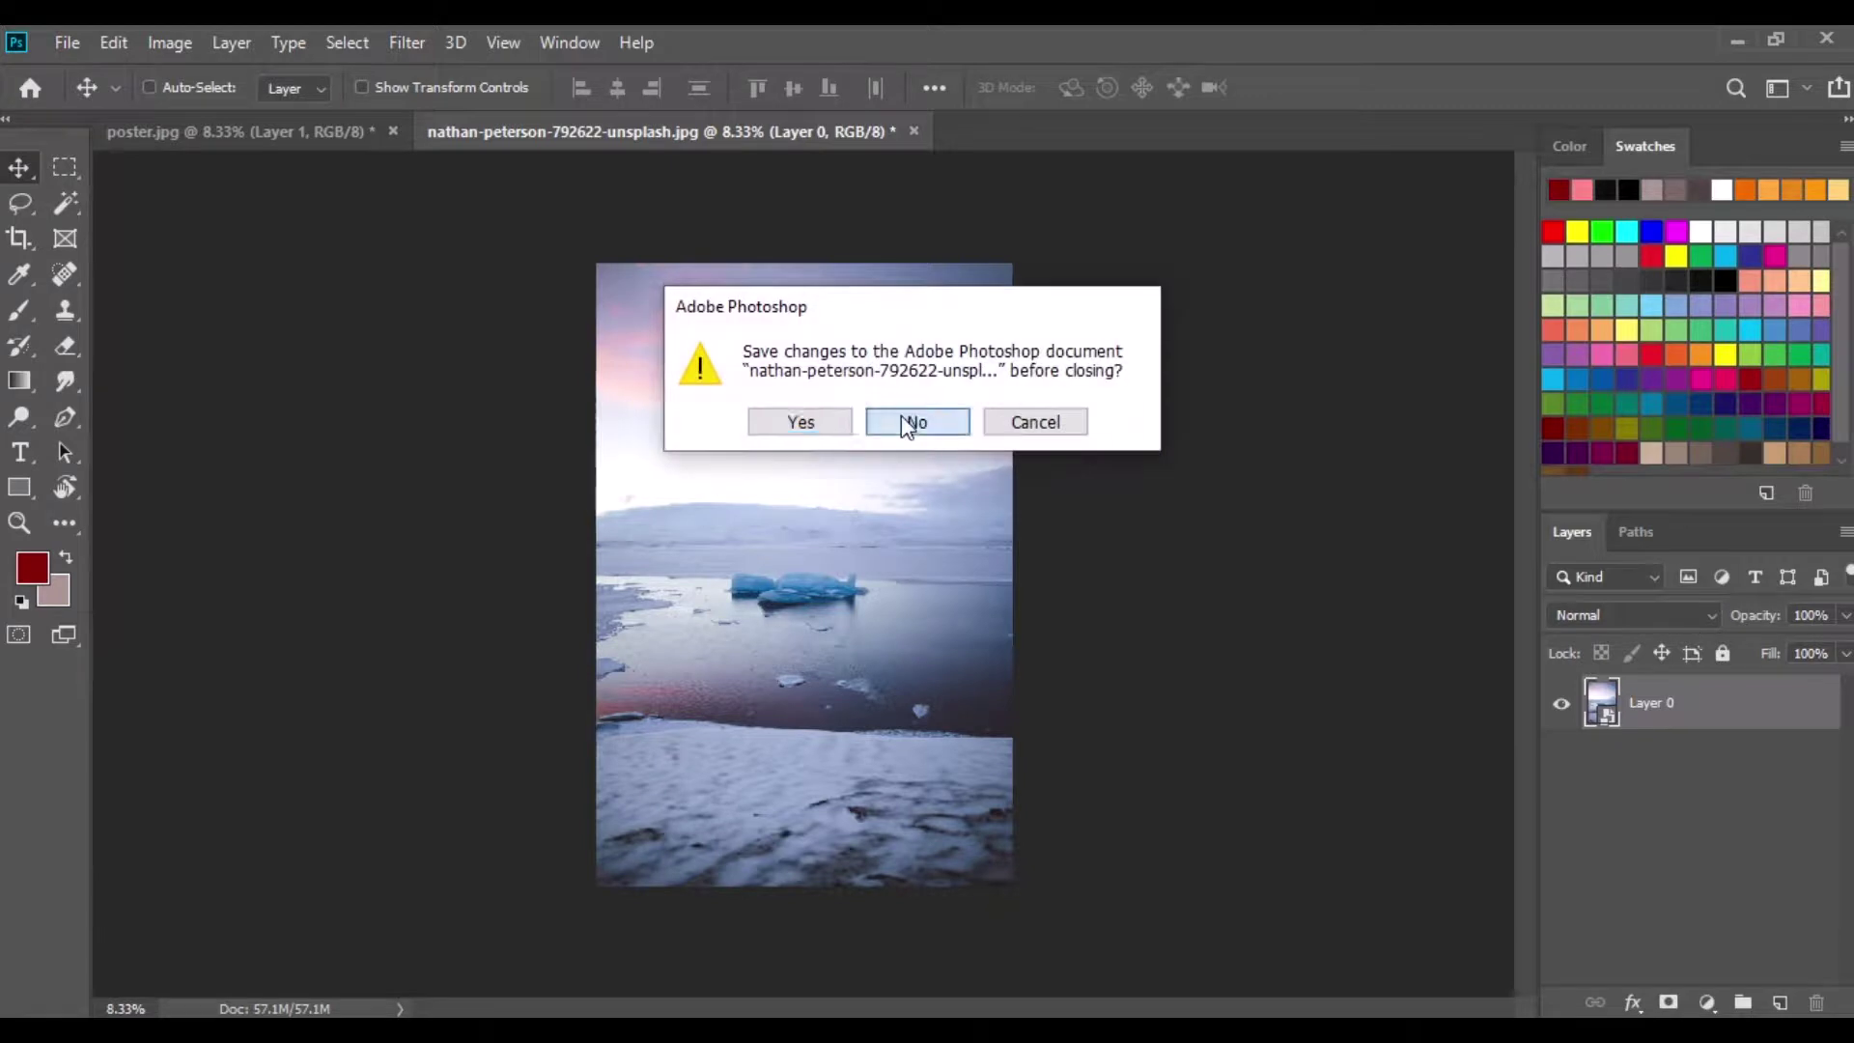
Adjust the photo in Camera Raw: Highlights -28, Shadows +25, Whites +17, Blacks -18, Clarity +15 and Exposure -0.35.
left_click(397, 44)
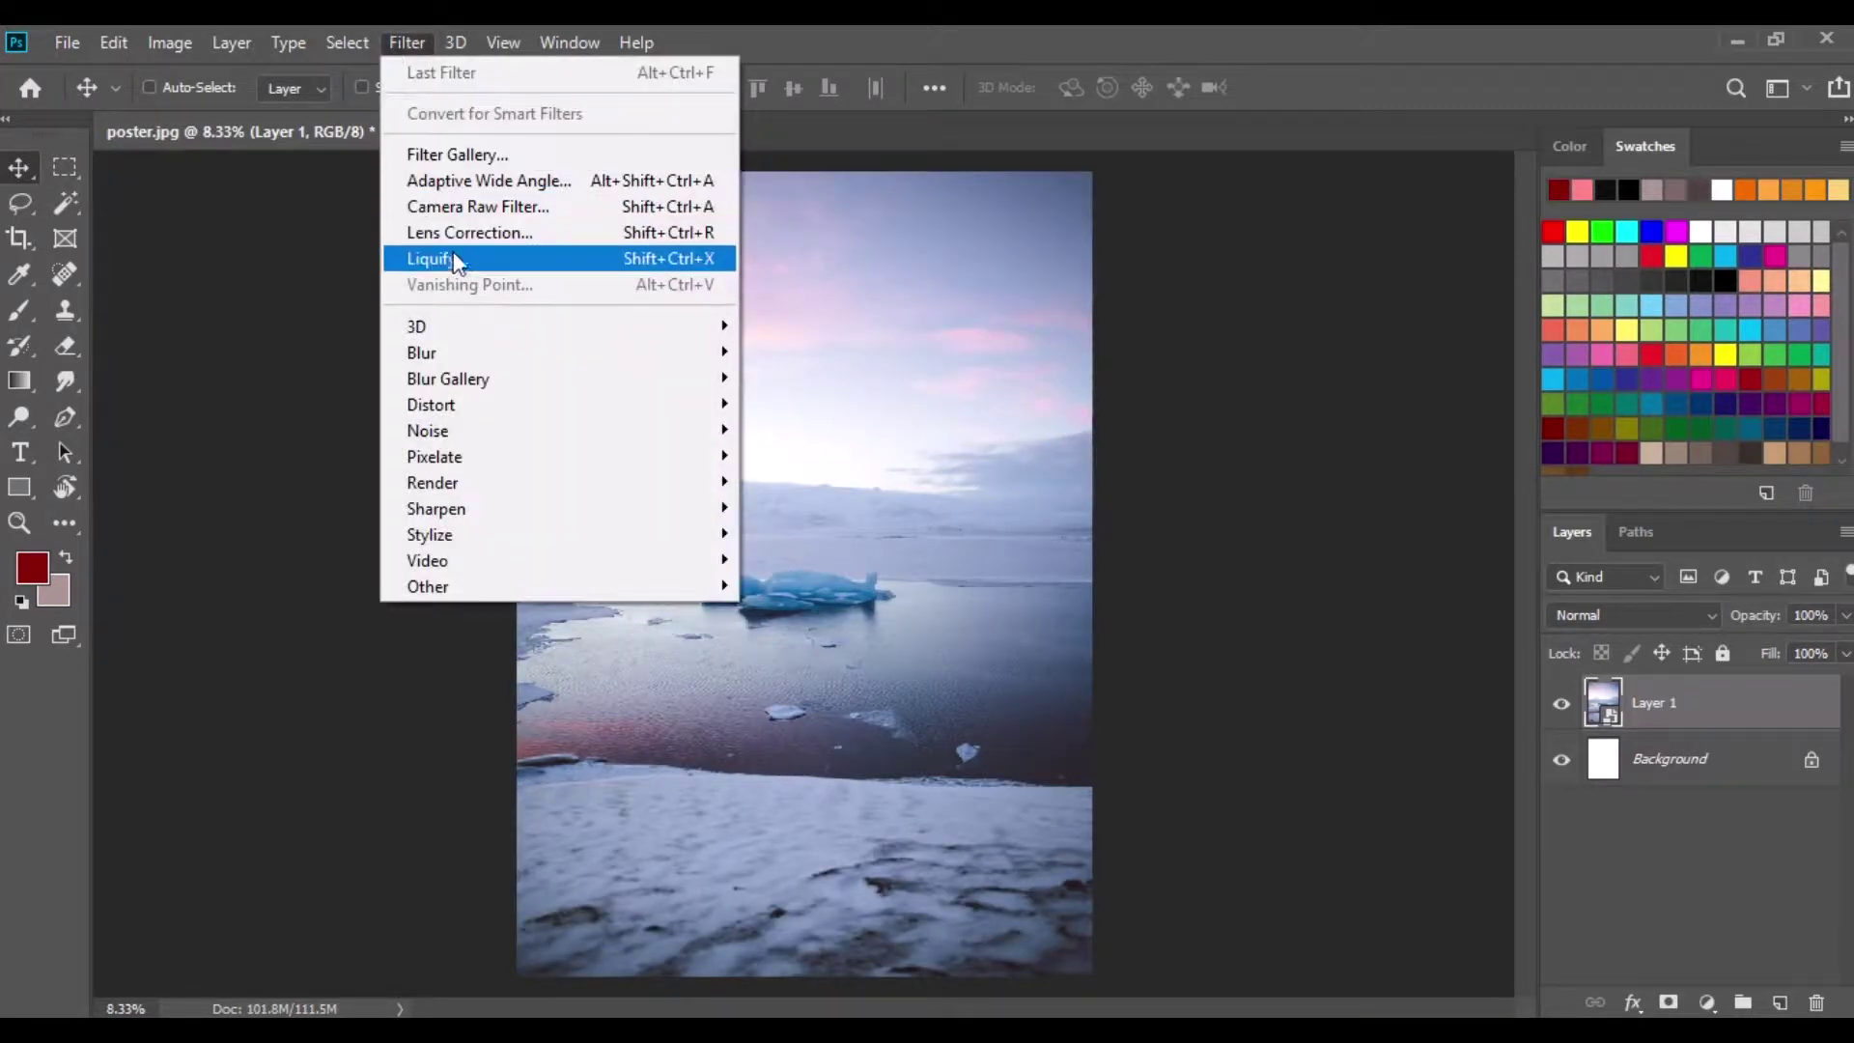
left_click(493, 217)
left_click_drag(1606, 765, 1626, 849)
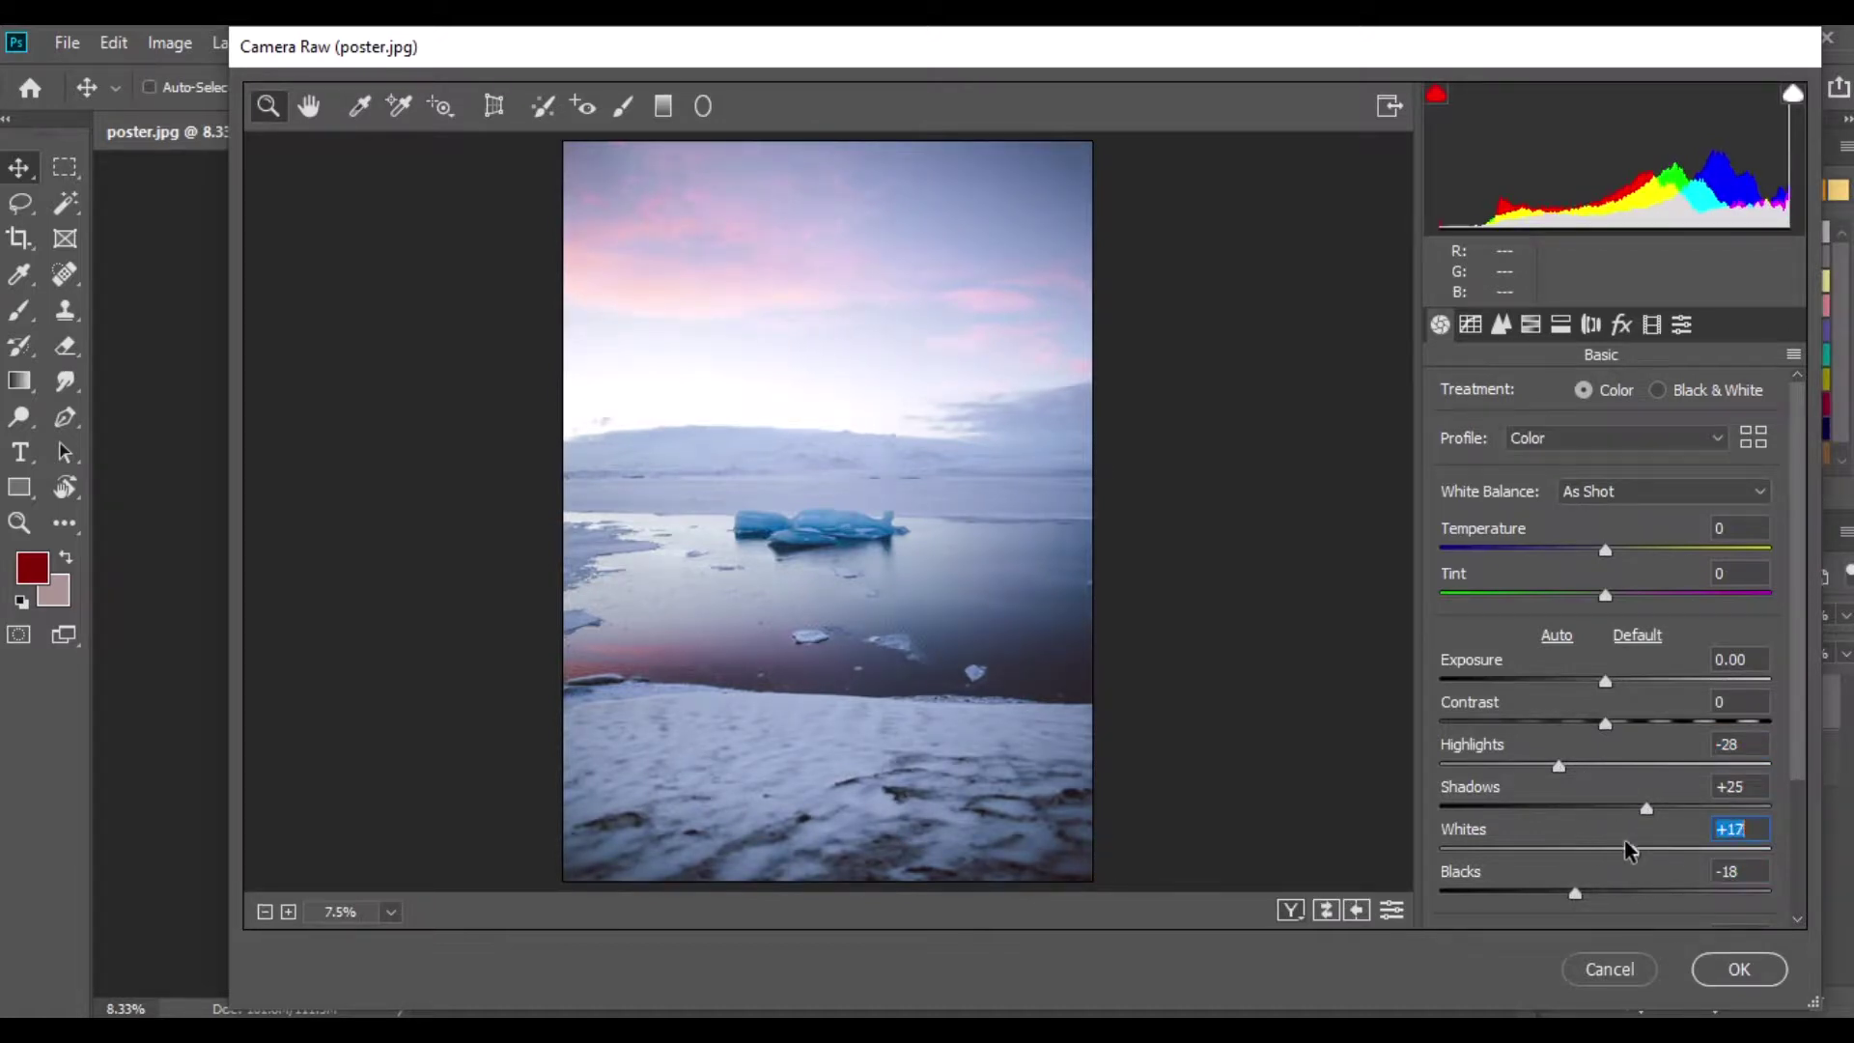
scroll(1602, 818, "down", 3)
left_click_drag(1607, 784, 1629, 778)
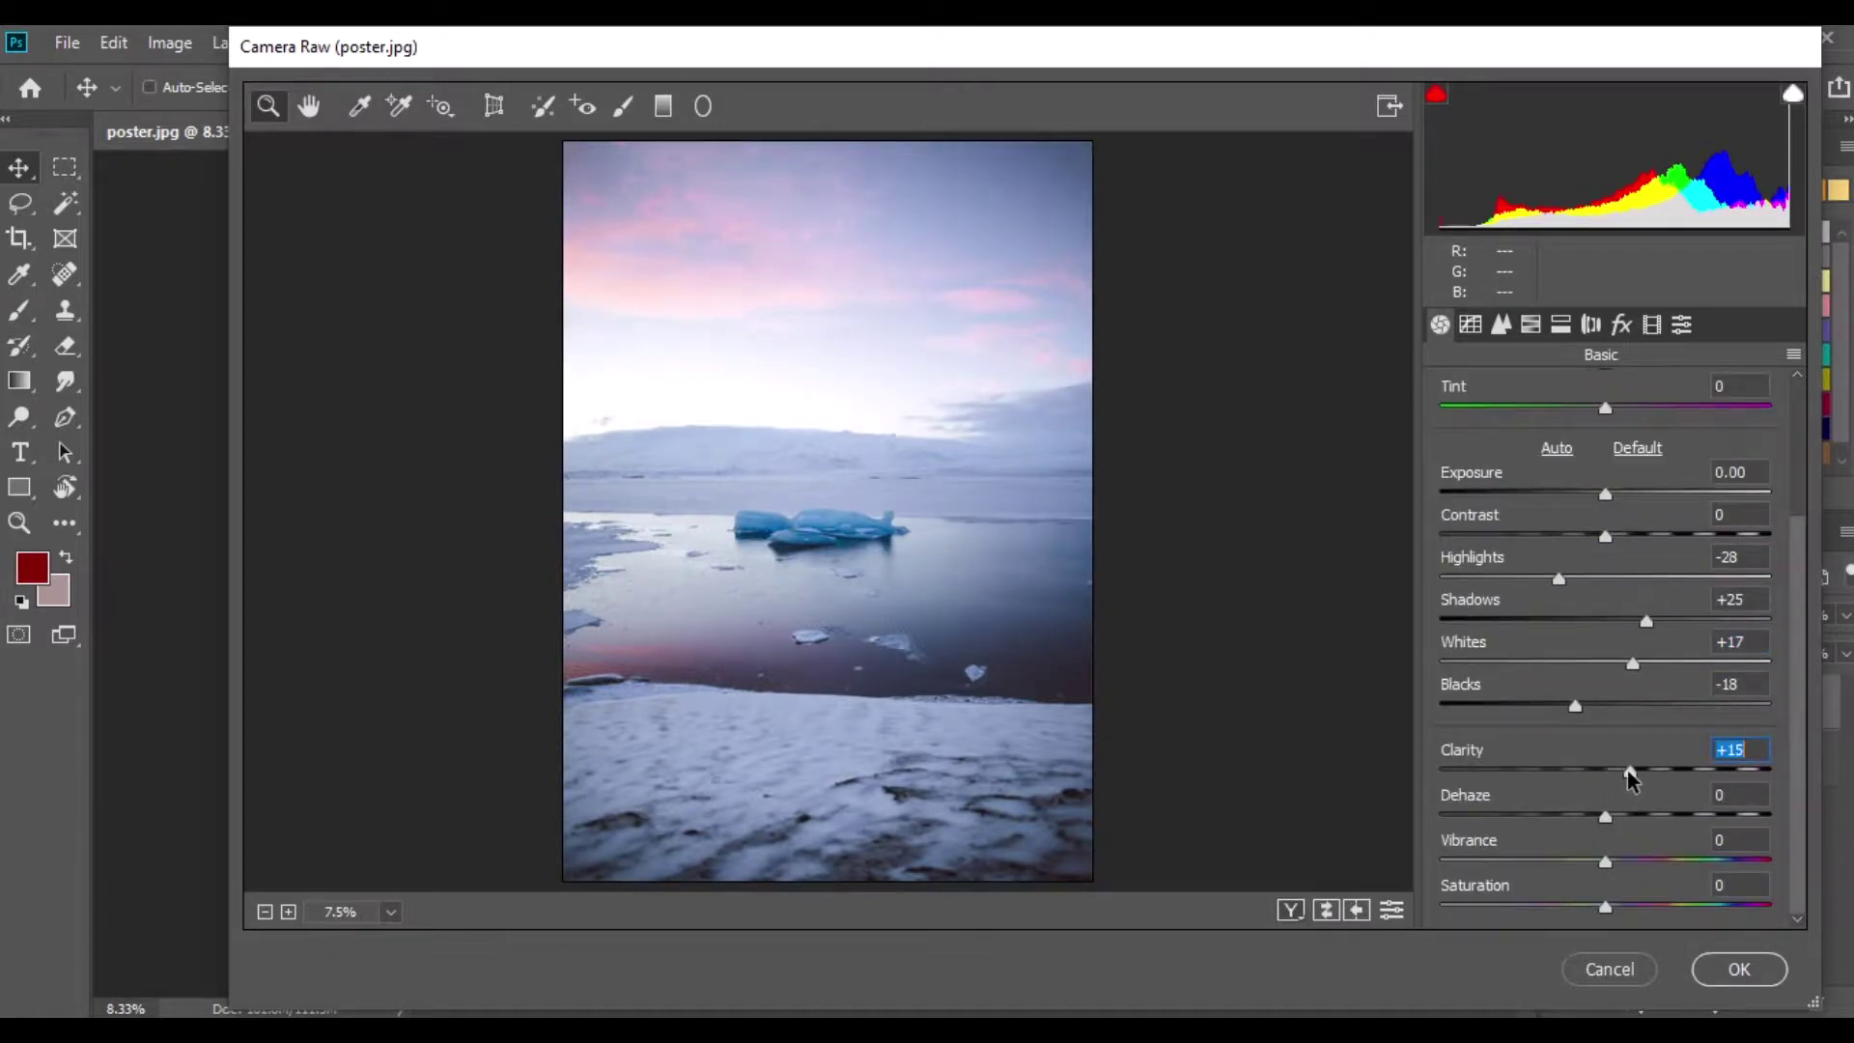
left_click_drag(1605, 495, 1595, 495)
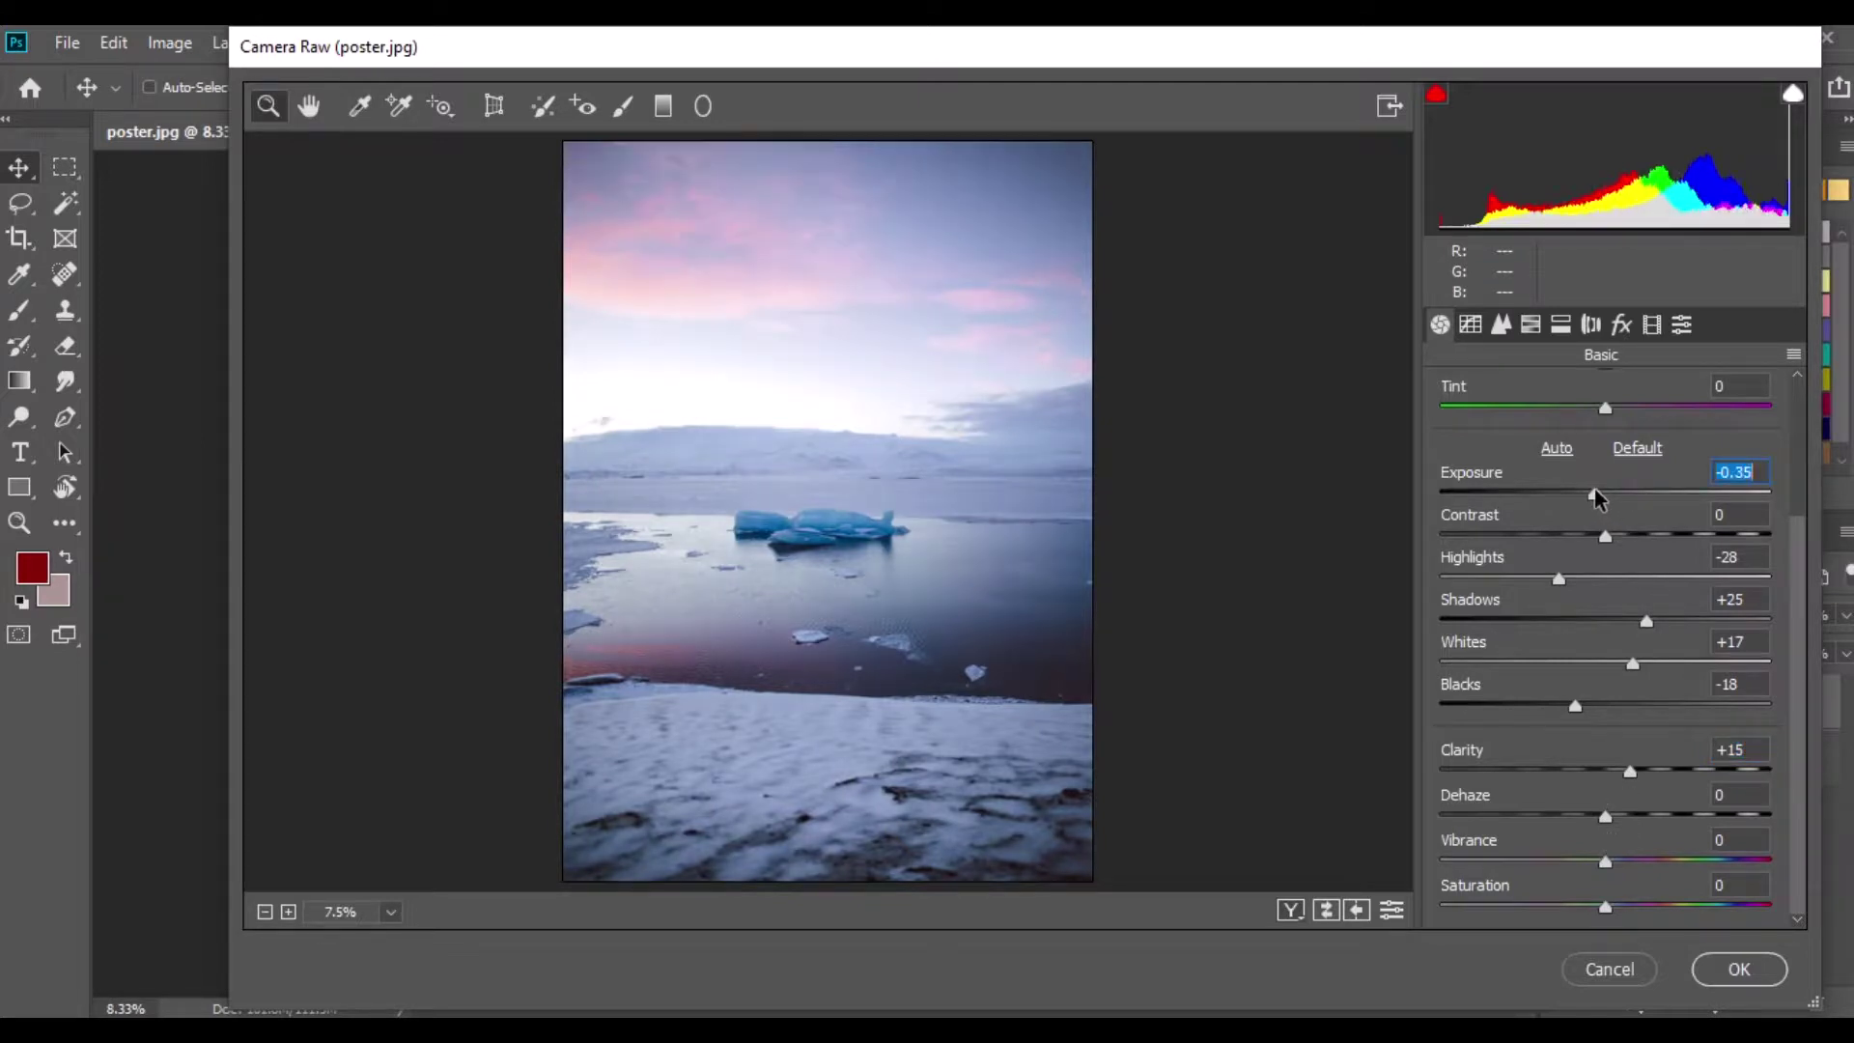
Raise the Camera Raw HSL saturation to Reds +34, Oranges +34, Blues +22, Purples +29 and Magentas +33, and apply the filter.
left_click(1560, 327)
left_click(1530, 325)
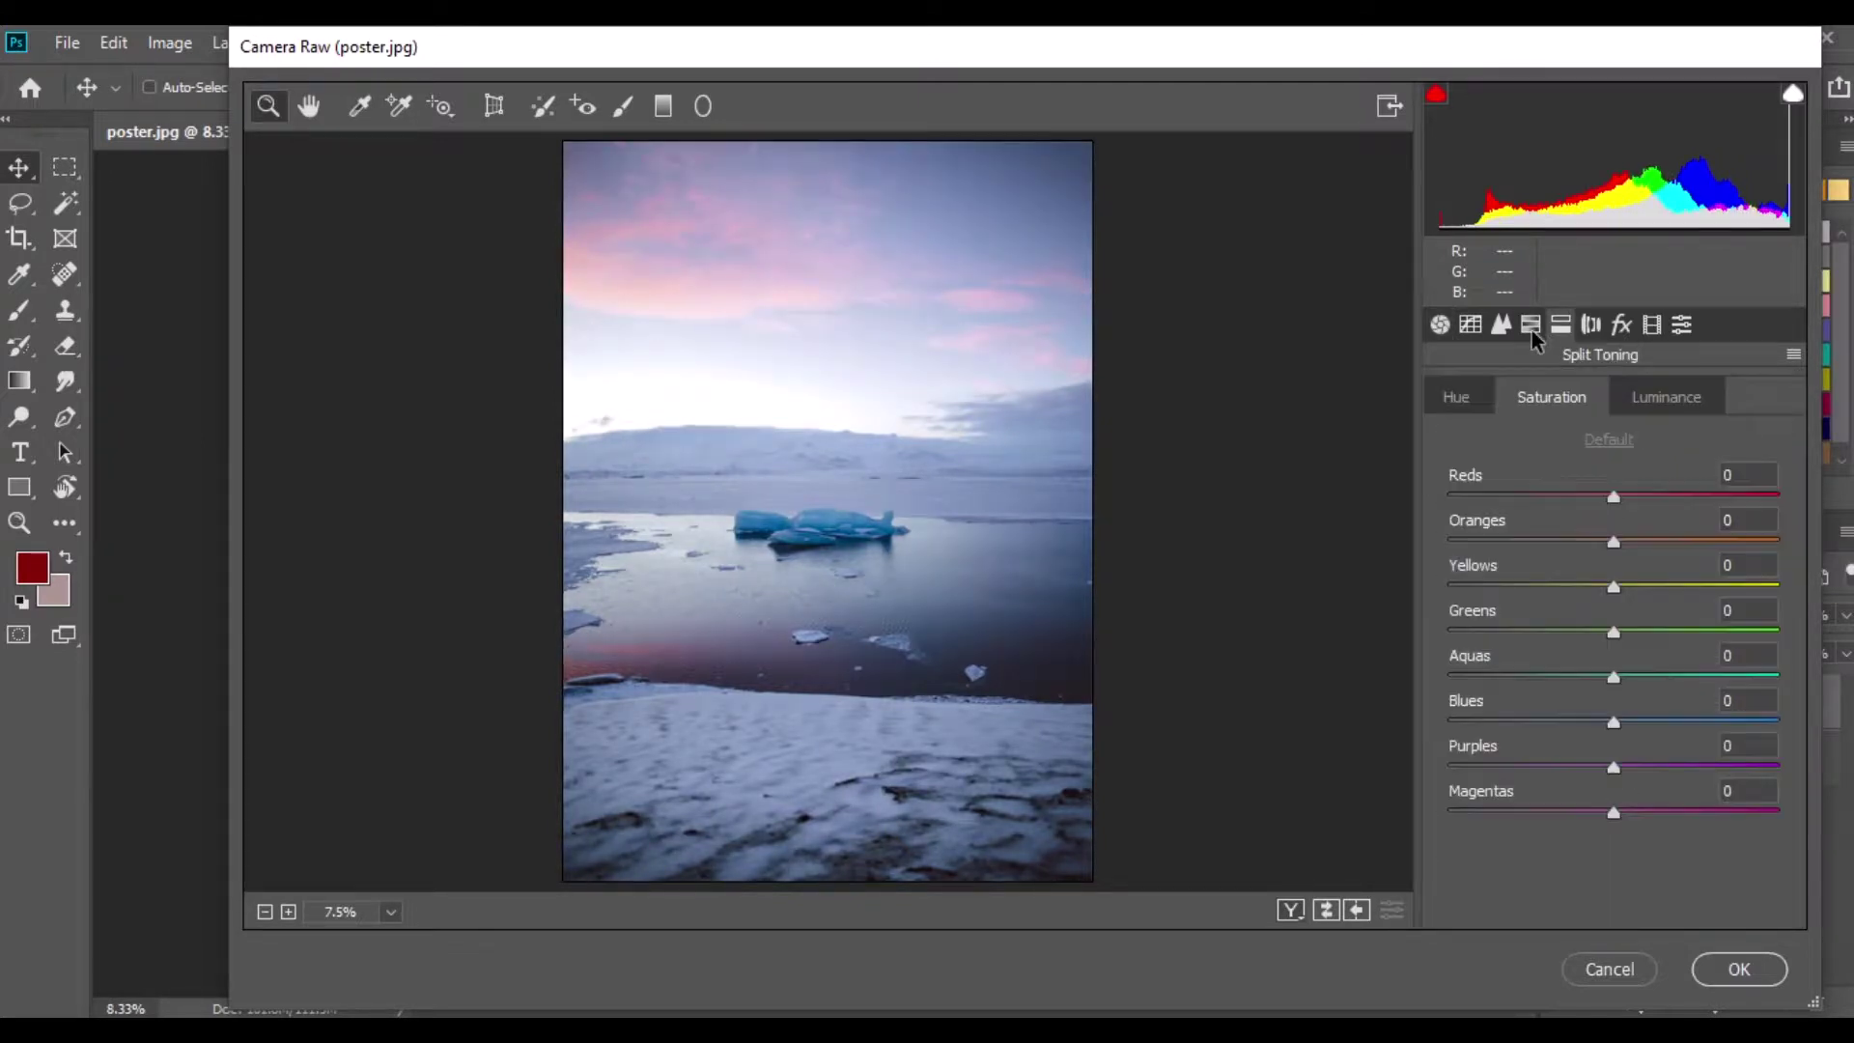
left_click_drag(1613, 714, 1685, 722)
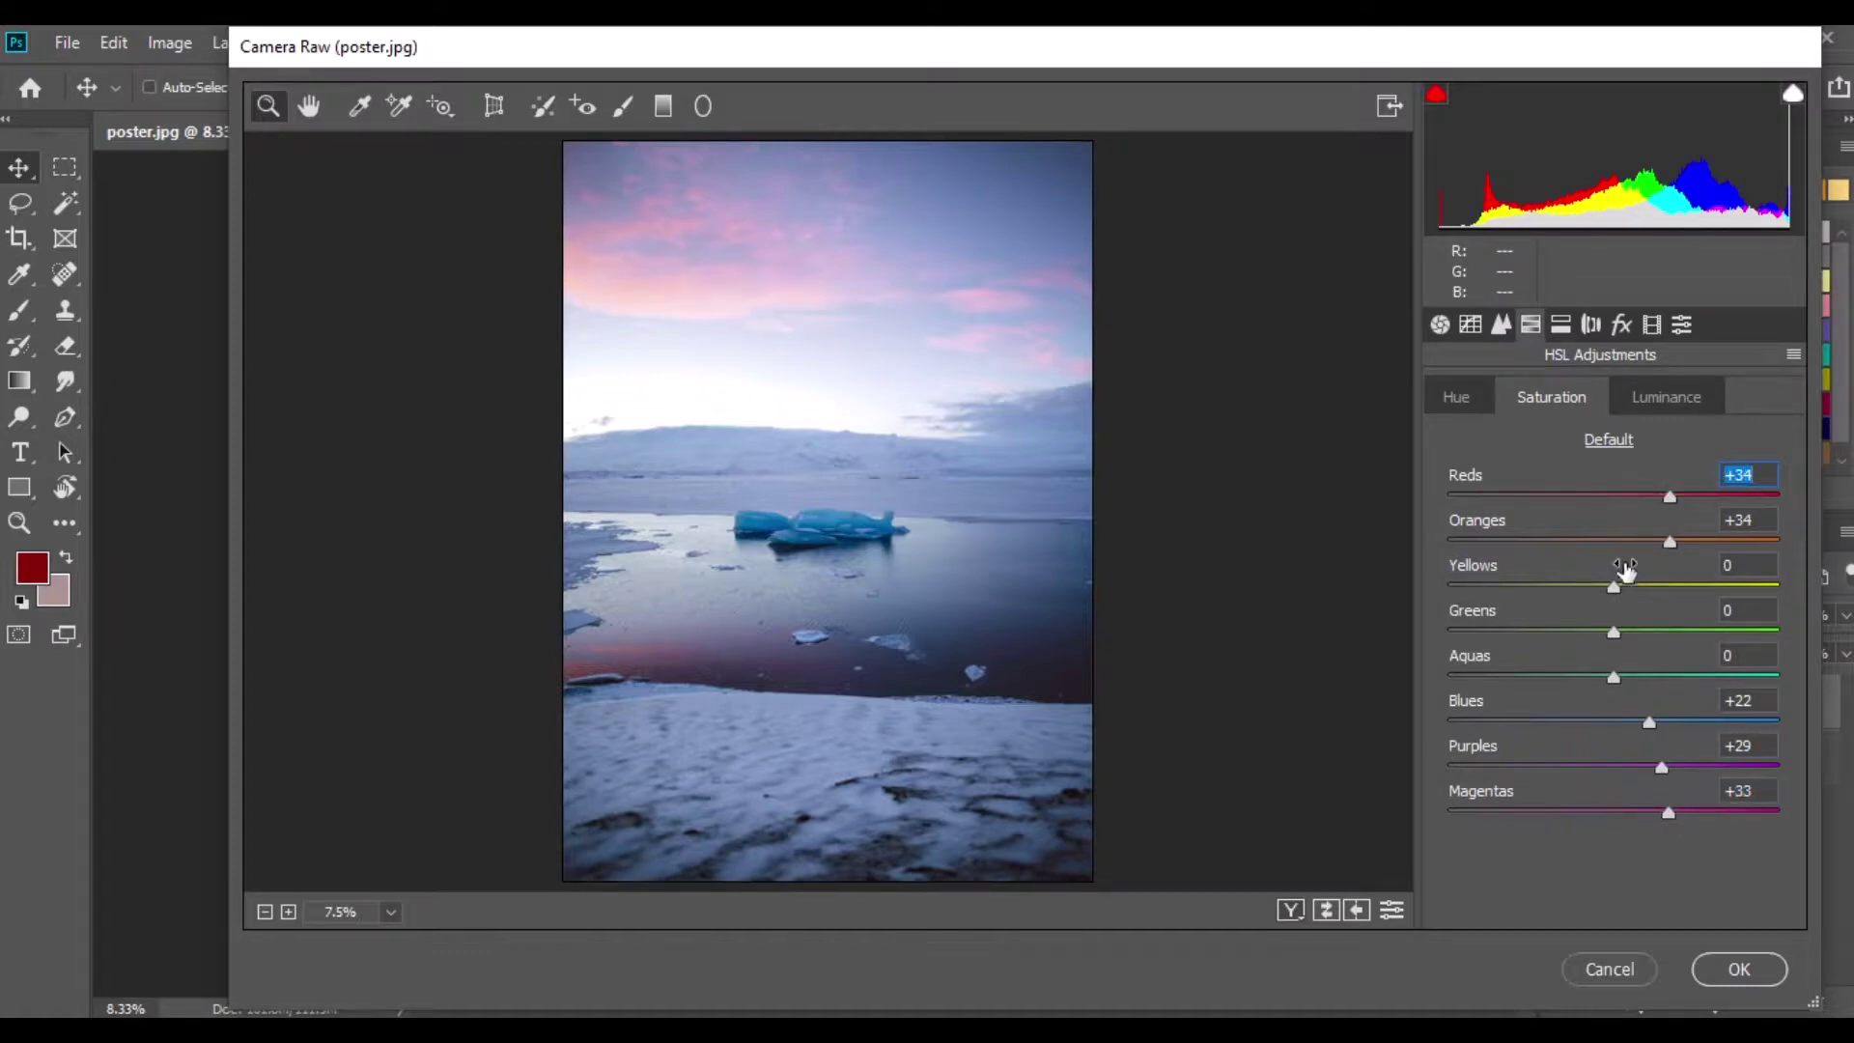
left_click(1737, 968)
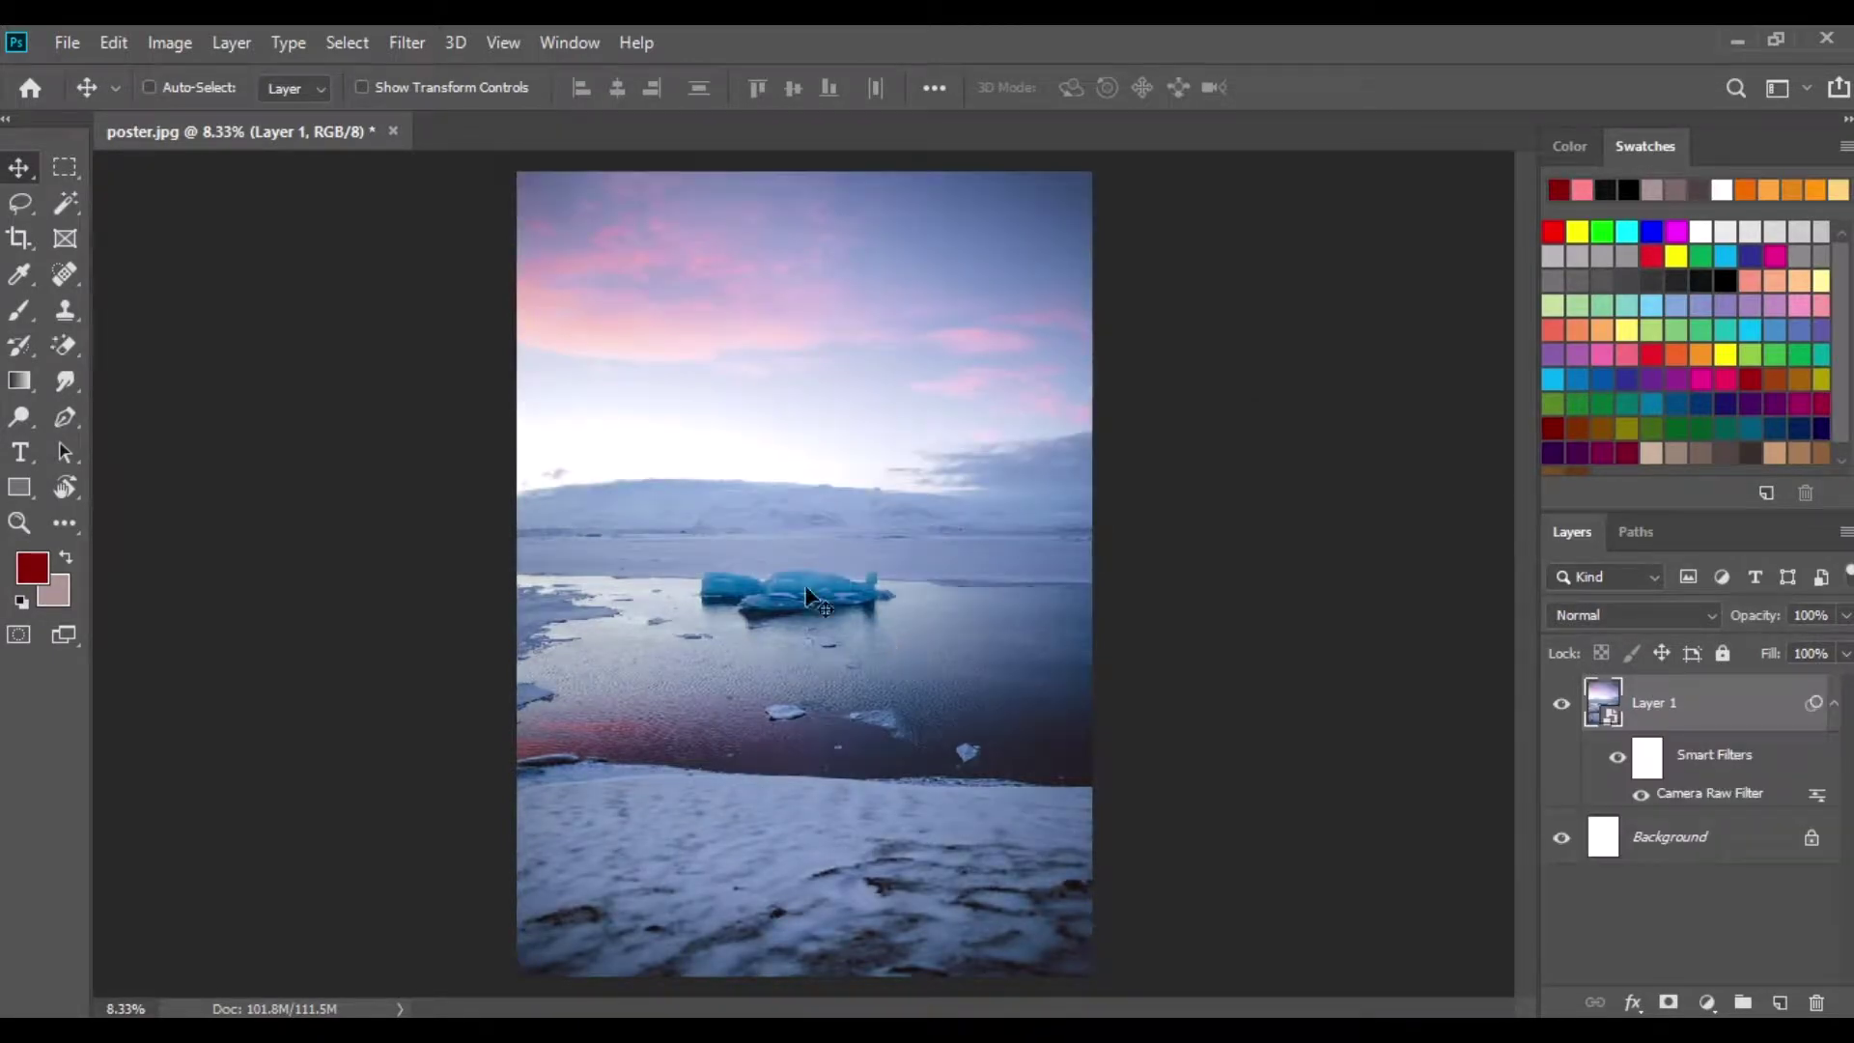
Open DSC_9215.png from the file browser and copy its cut-out man onto the snow in the poster.
key("alt+Tab")
left_click_drag(1347, 373, 654, 130)
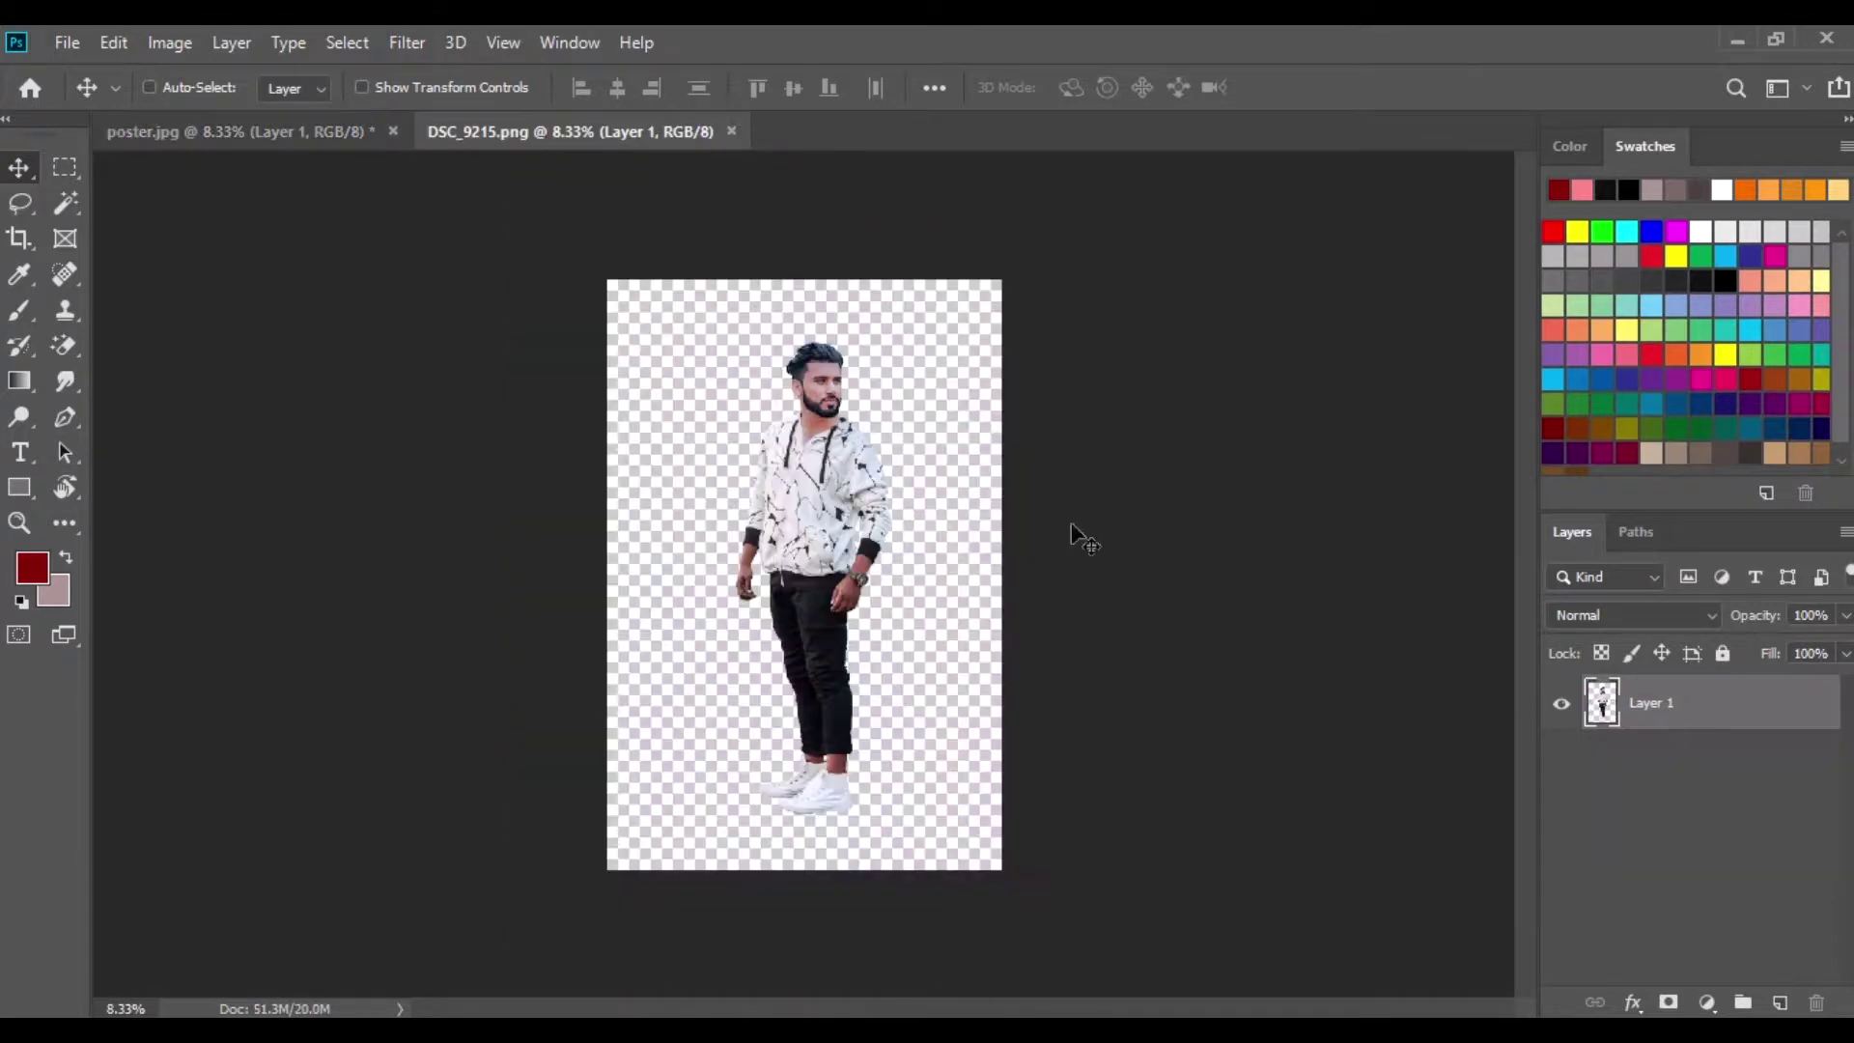
left_click_drag(821, 518, 764, 616)
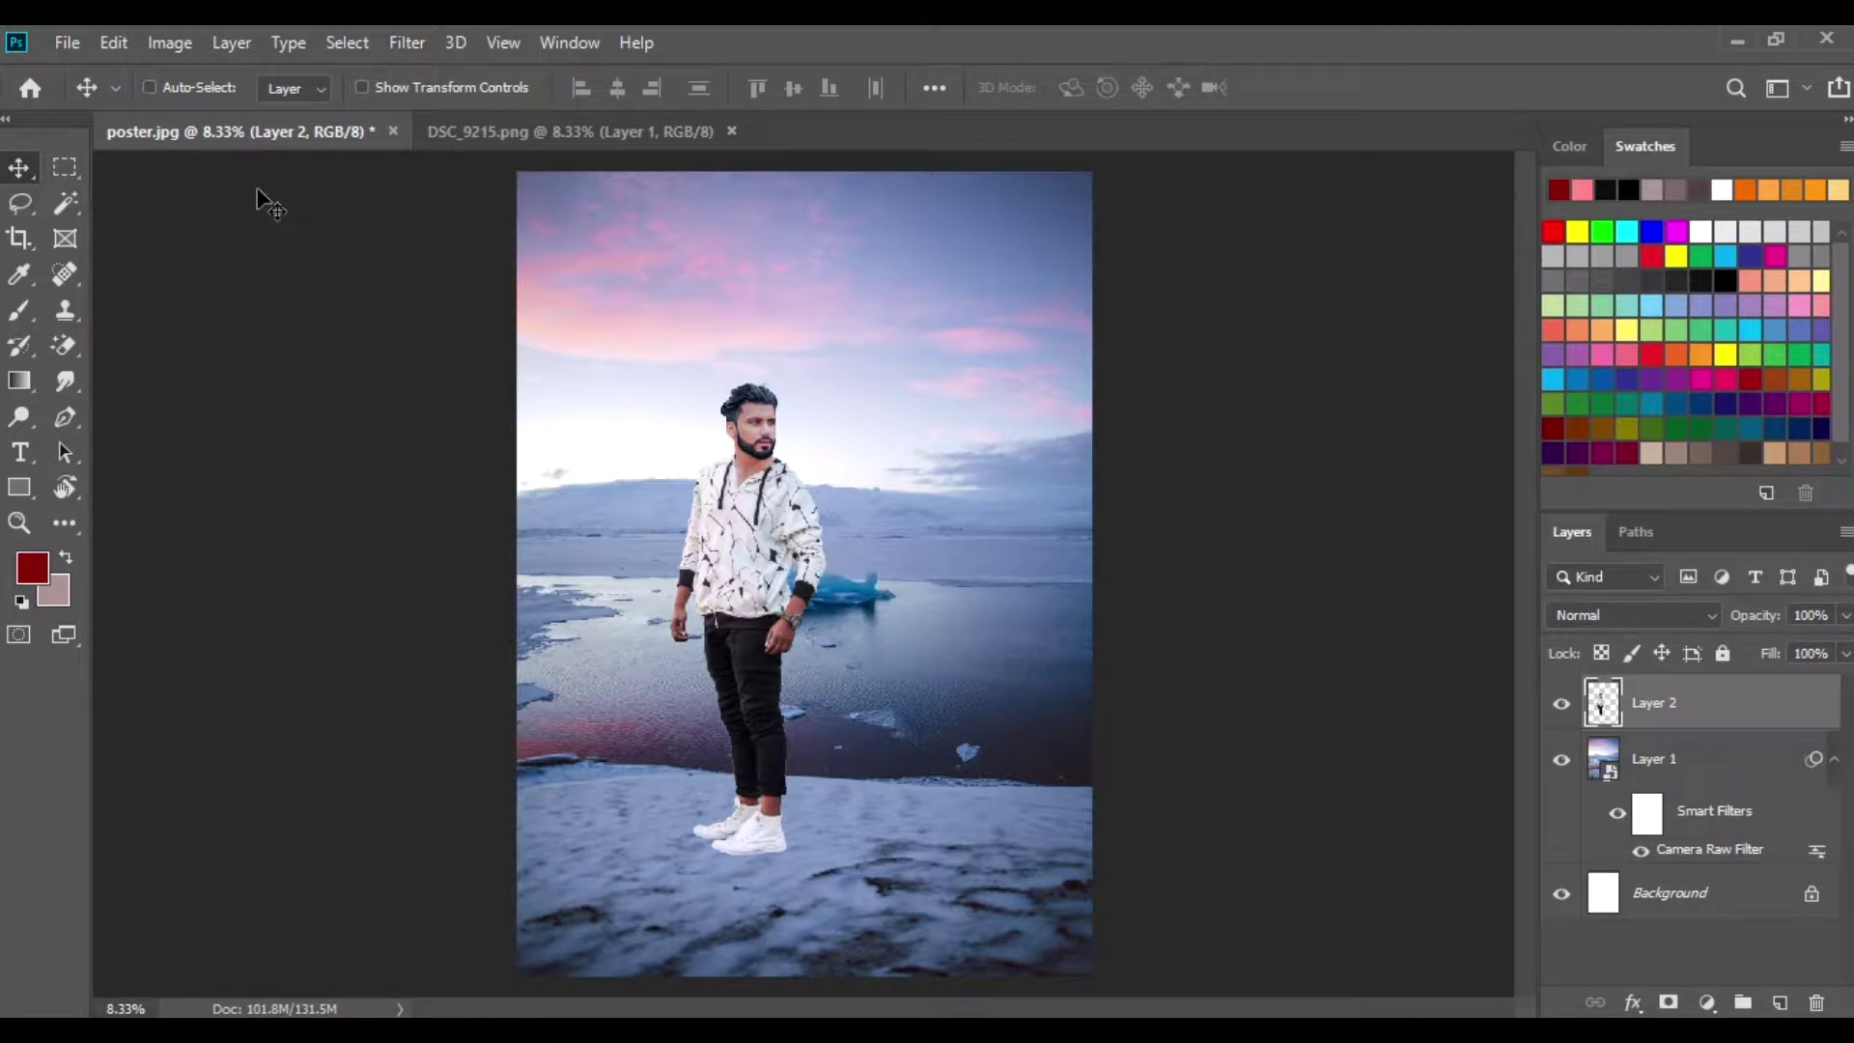
Enlarge the cut-out man slightly and shift him a little to the left on the snow.
left_click(114, 45)
left_click(318, 630)
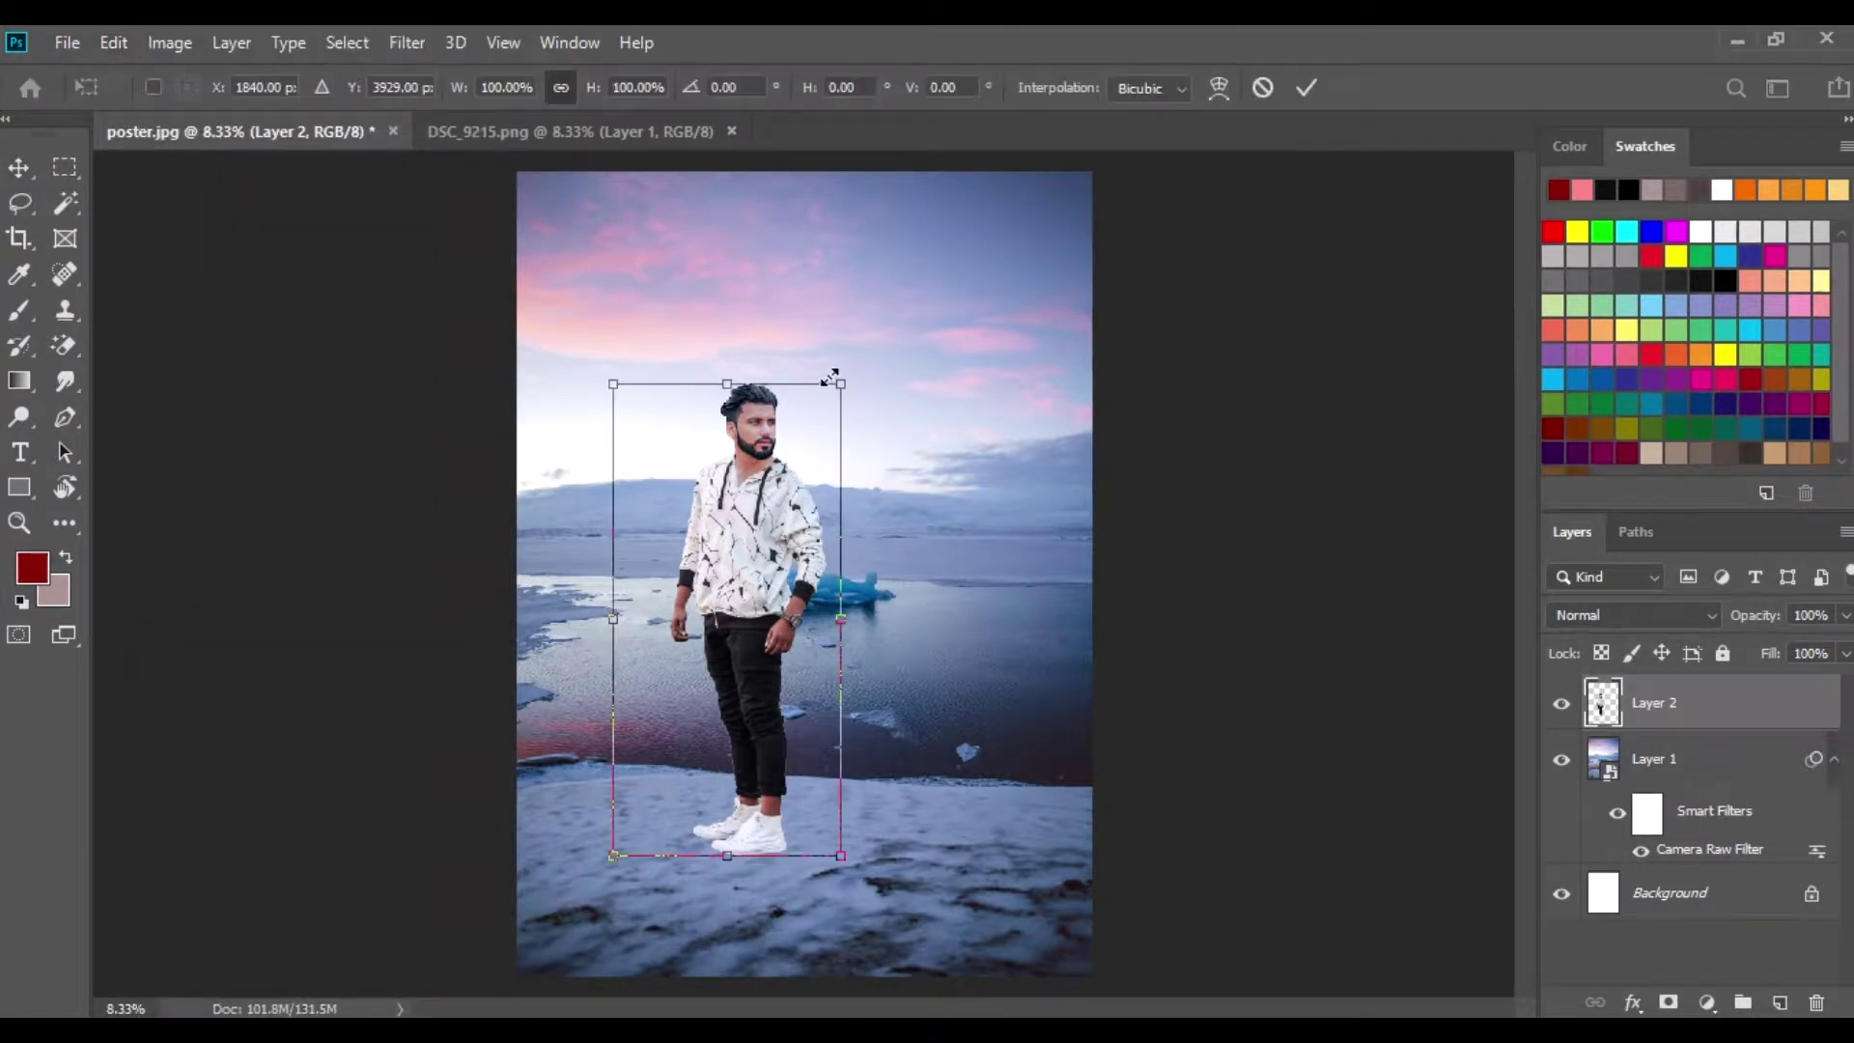
left_click_drag(850, 376, 857, 366)
left_click_drag(772, 491, 749, 493)
left_click(17, 171)
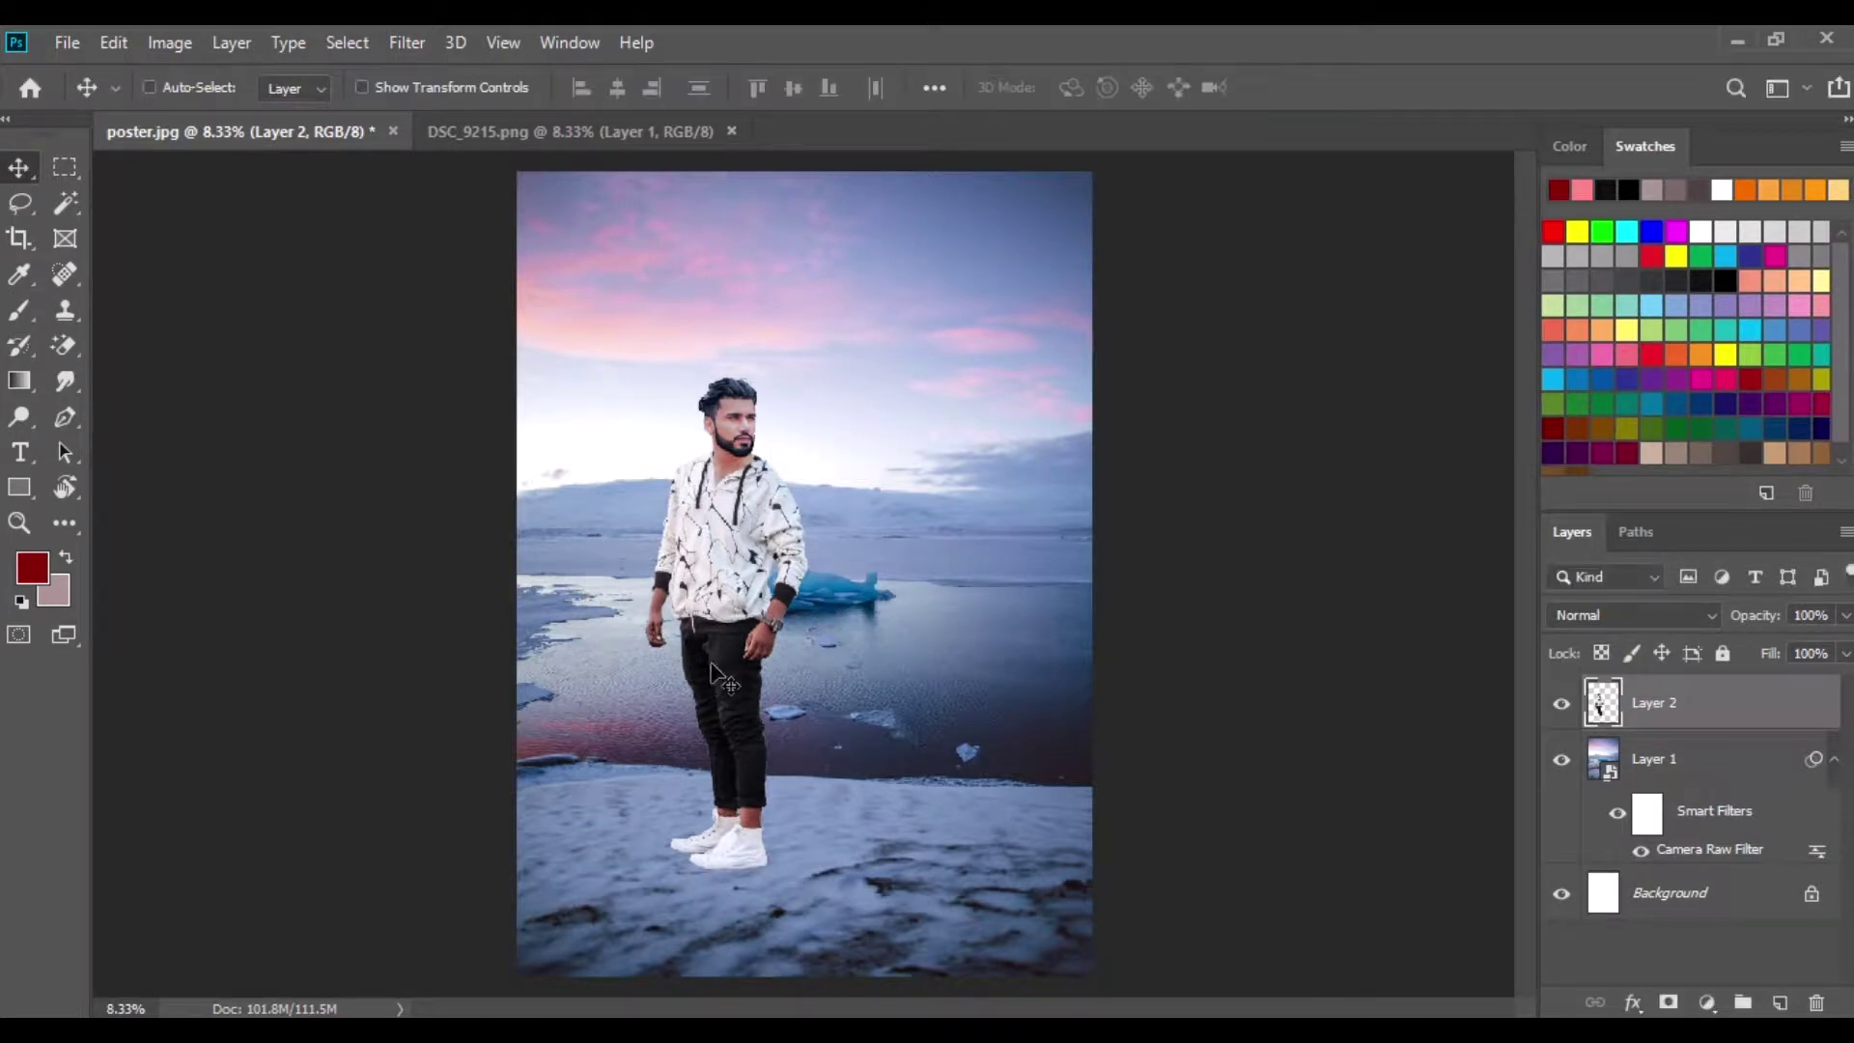
Convert the man's layer to a smart object and add a layer mask to it.
right_click(1643, 702)
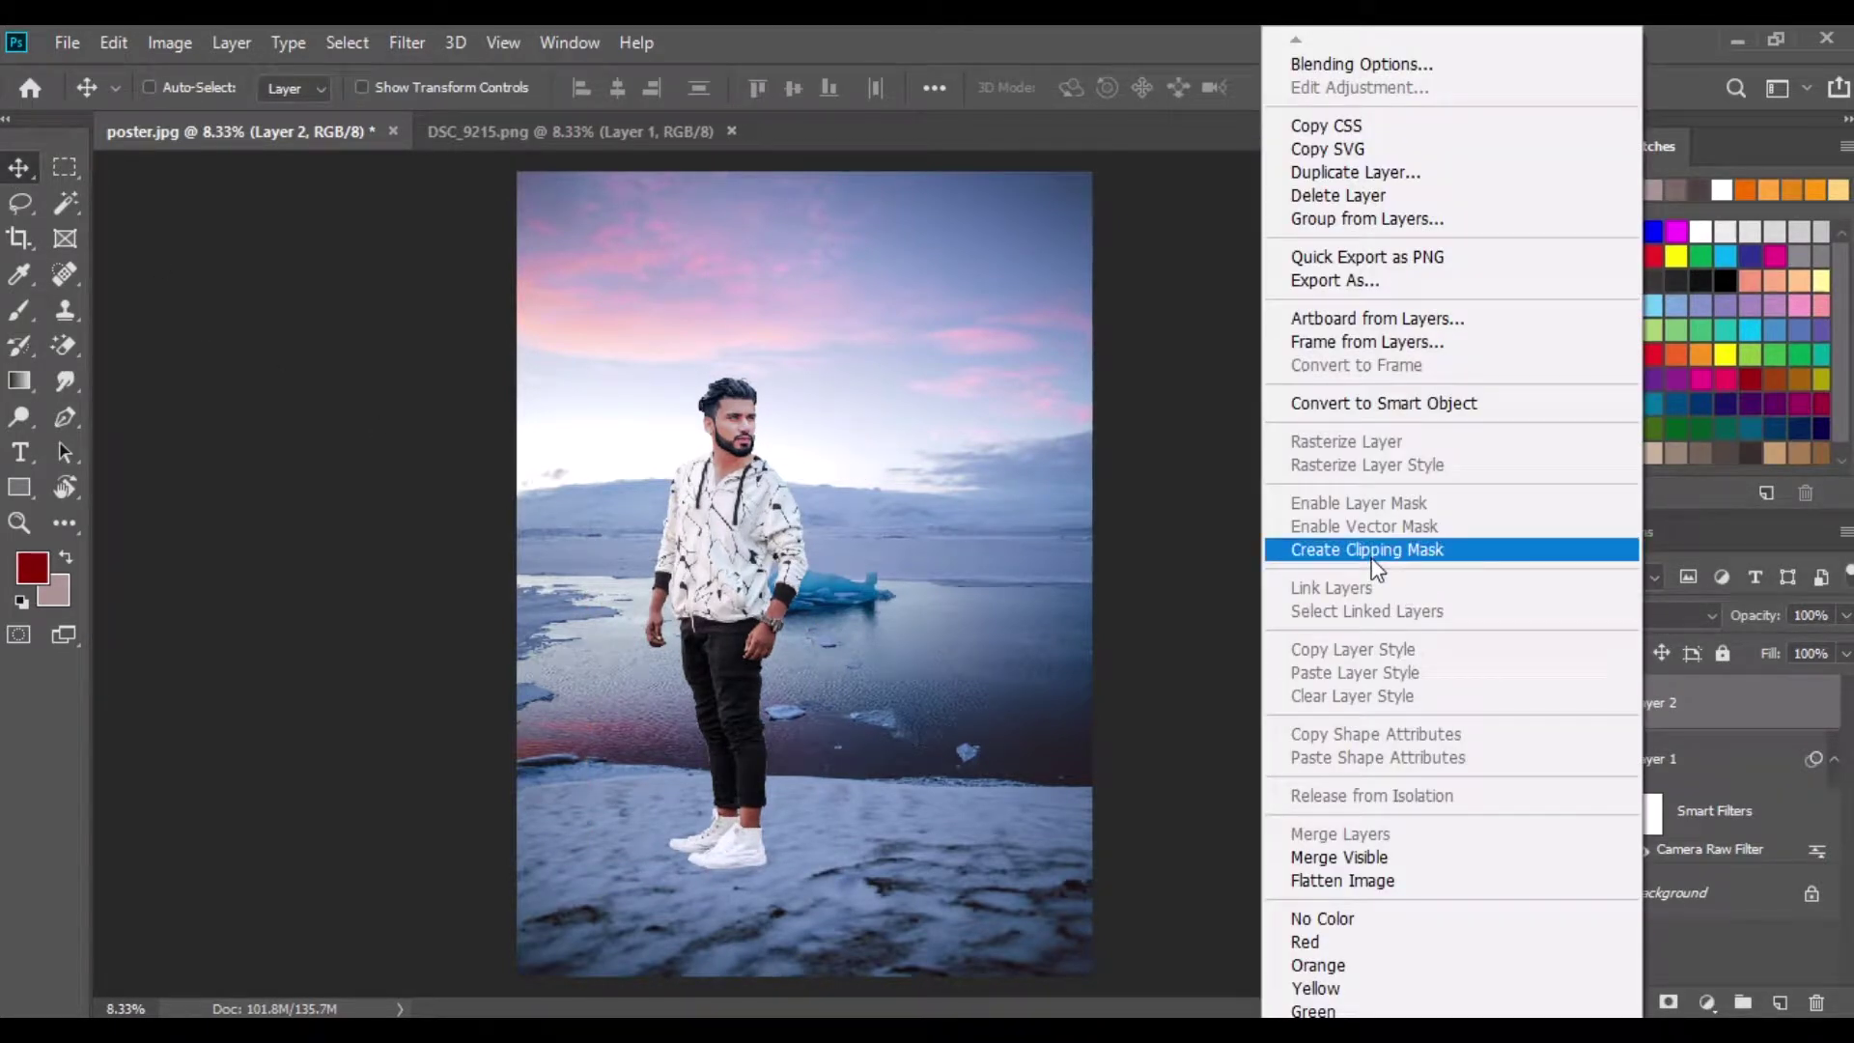
left_click(1362, 403)
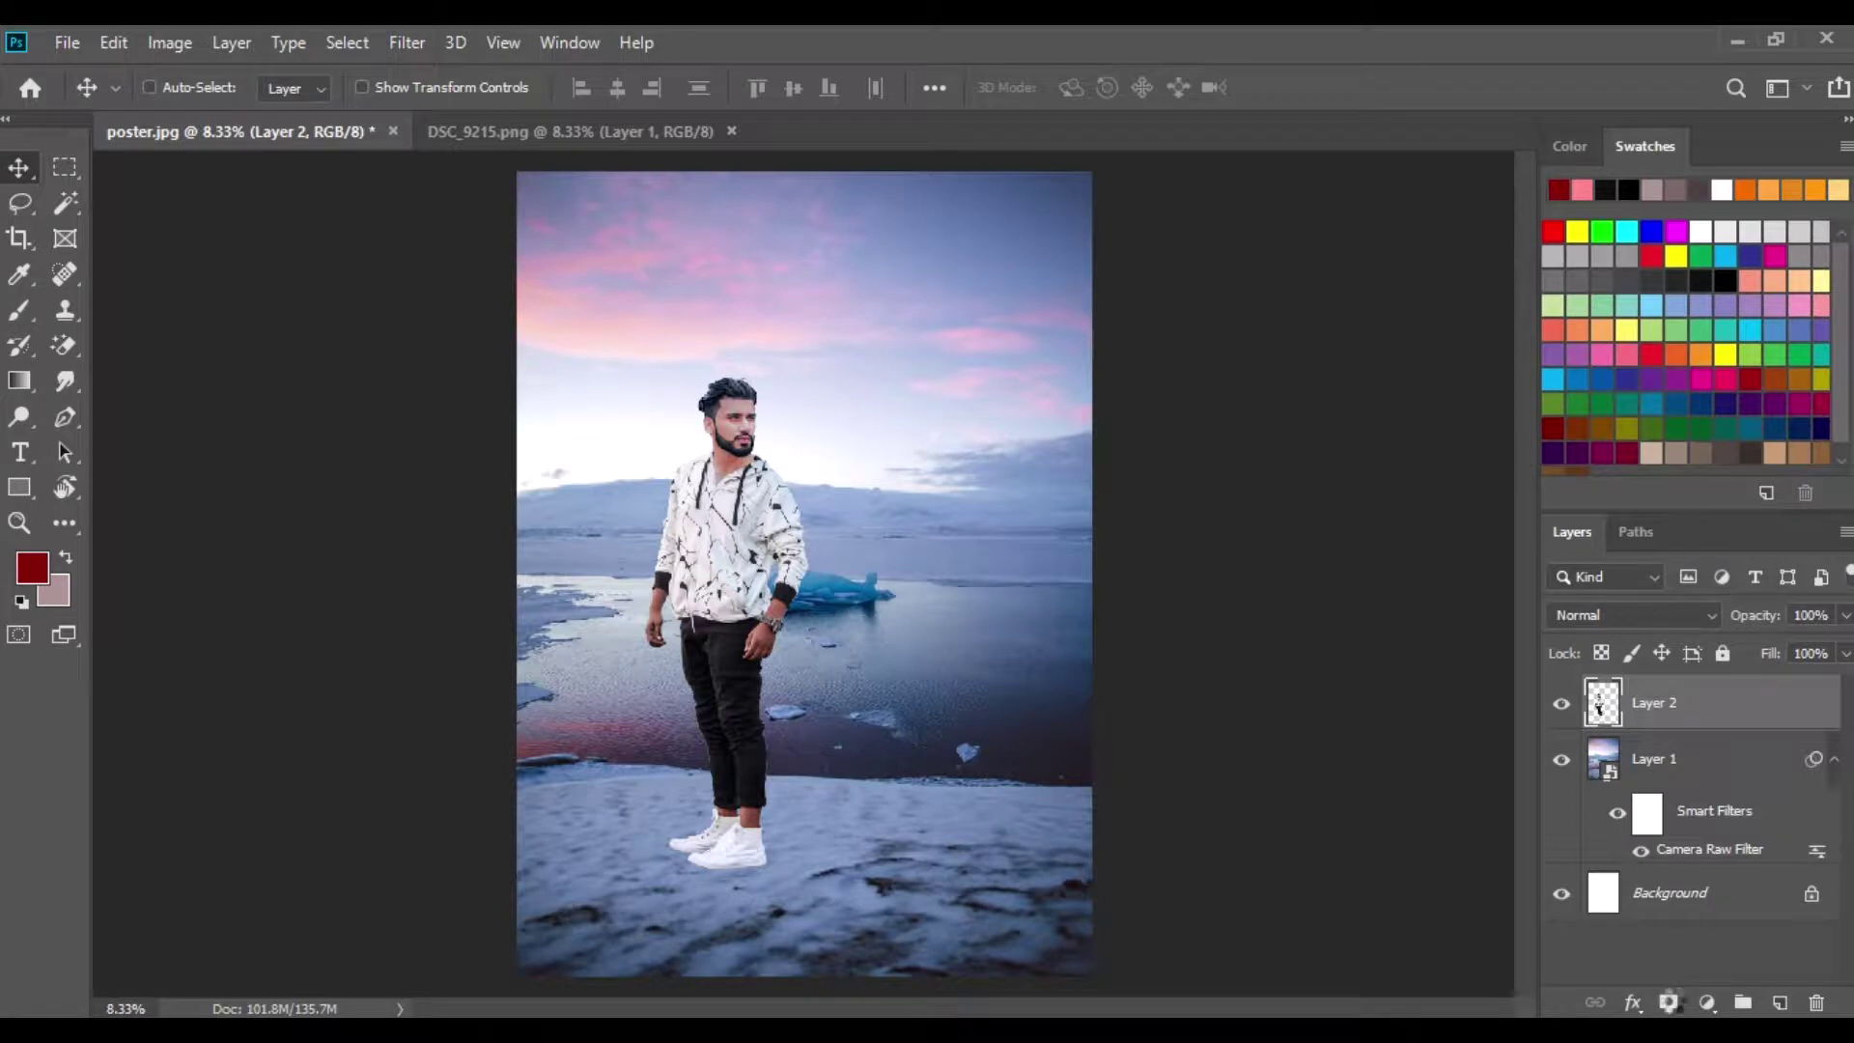
left_click(1666, 1001)
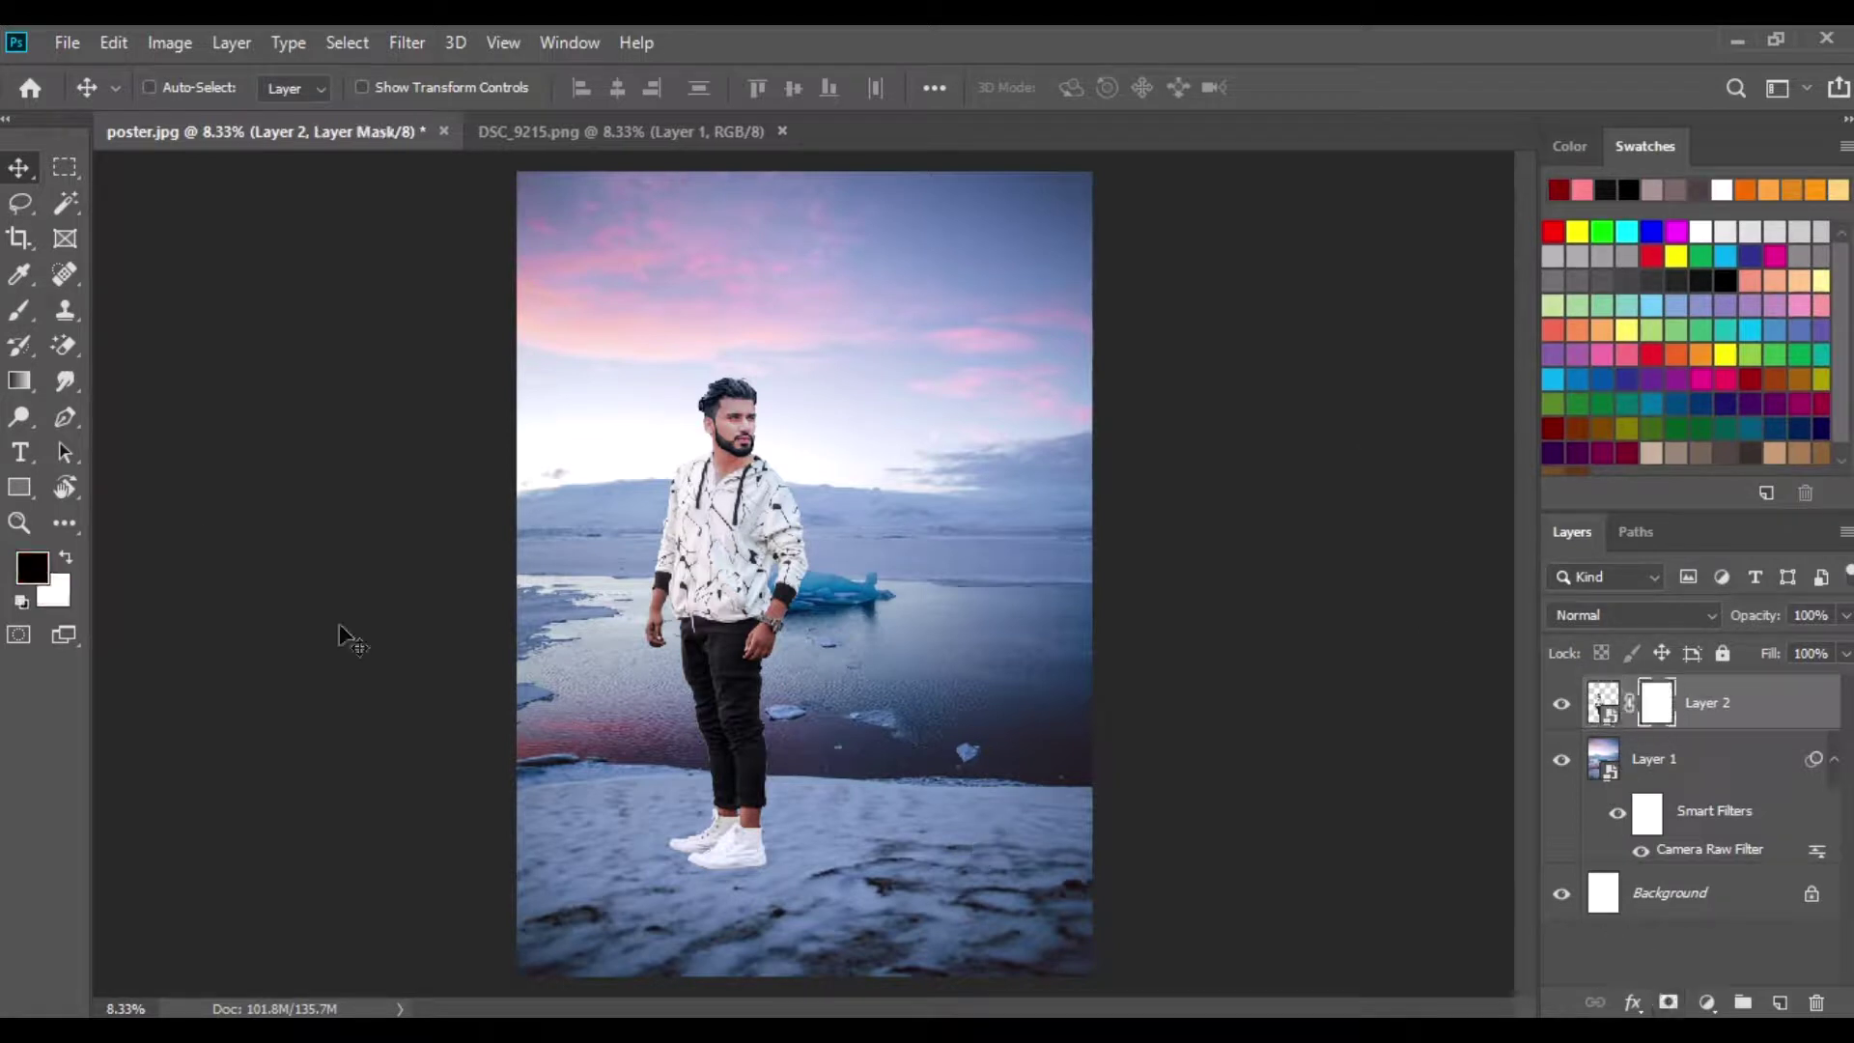
Paint black on the man's mask along the shoe soles with a softened 50% opacity brush to blend them into the snow.
left_click(19, 310)
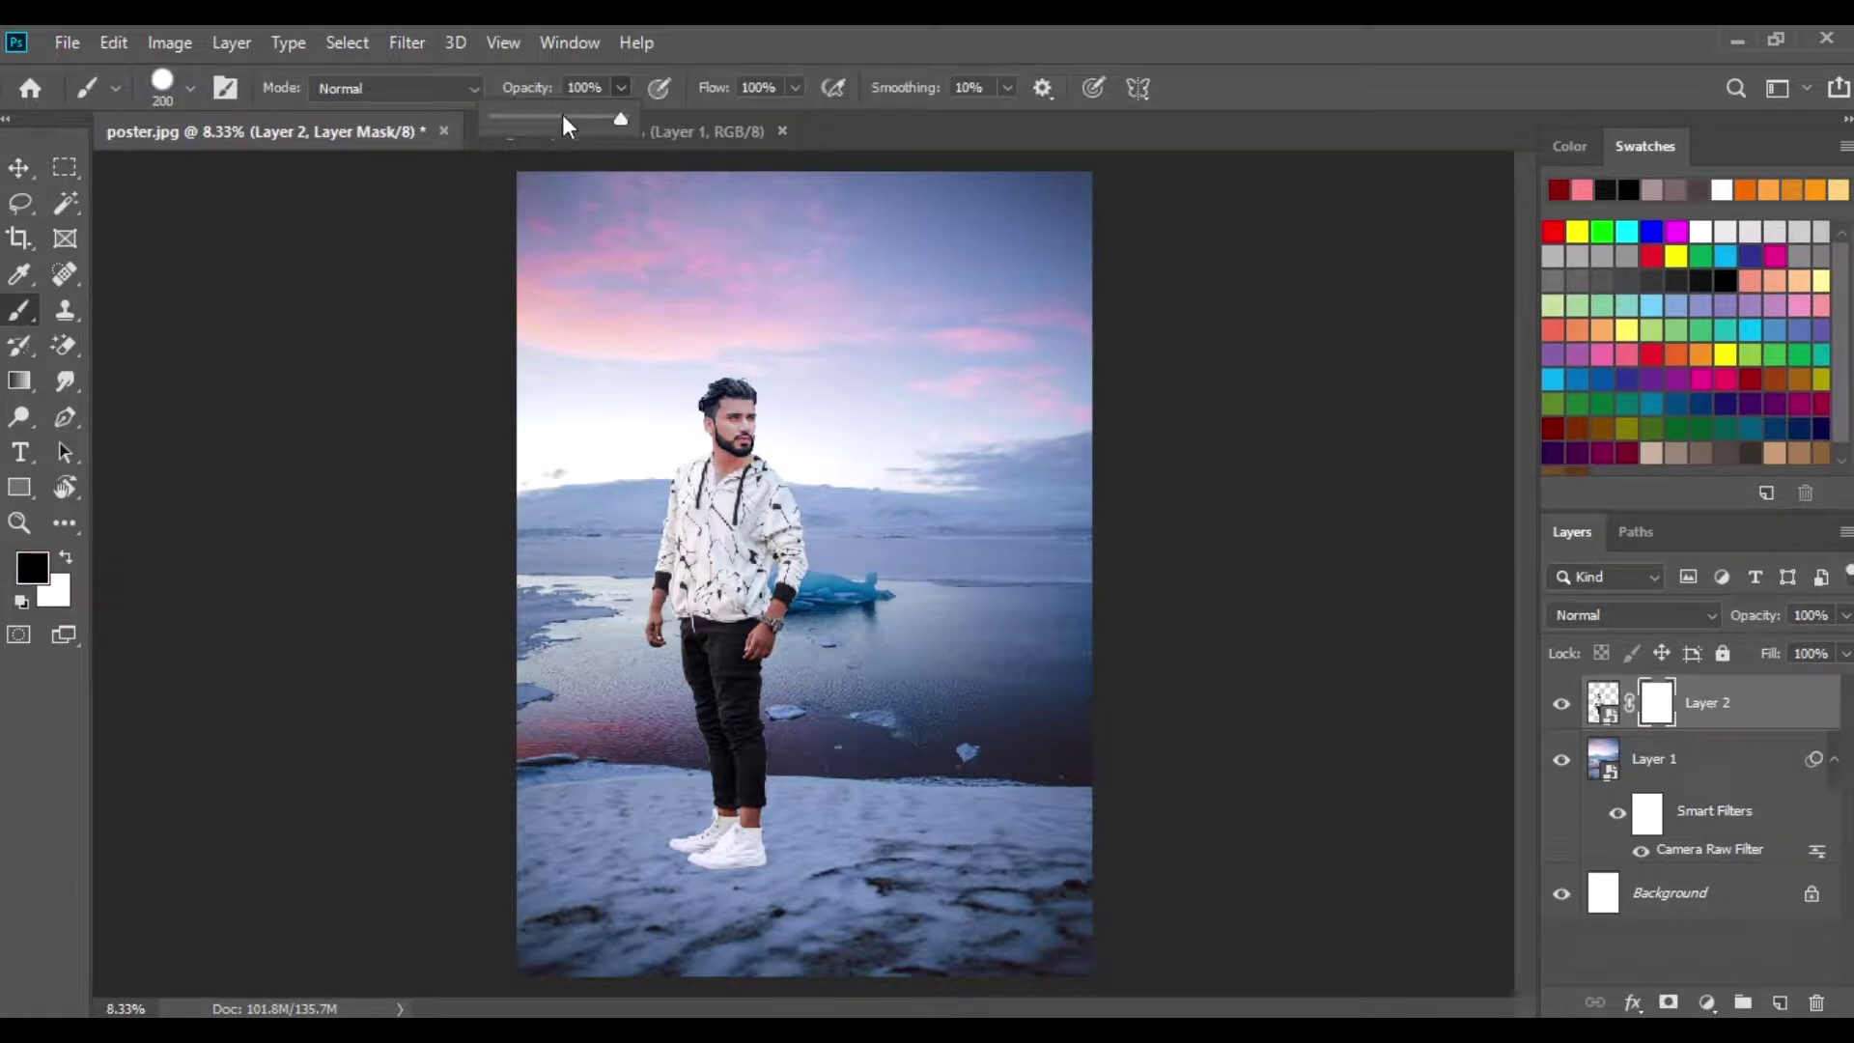
left_click_drag(558, 124, 562, 124)
scroll(797, 571, "up", 5)
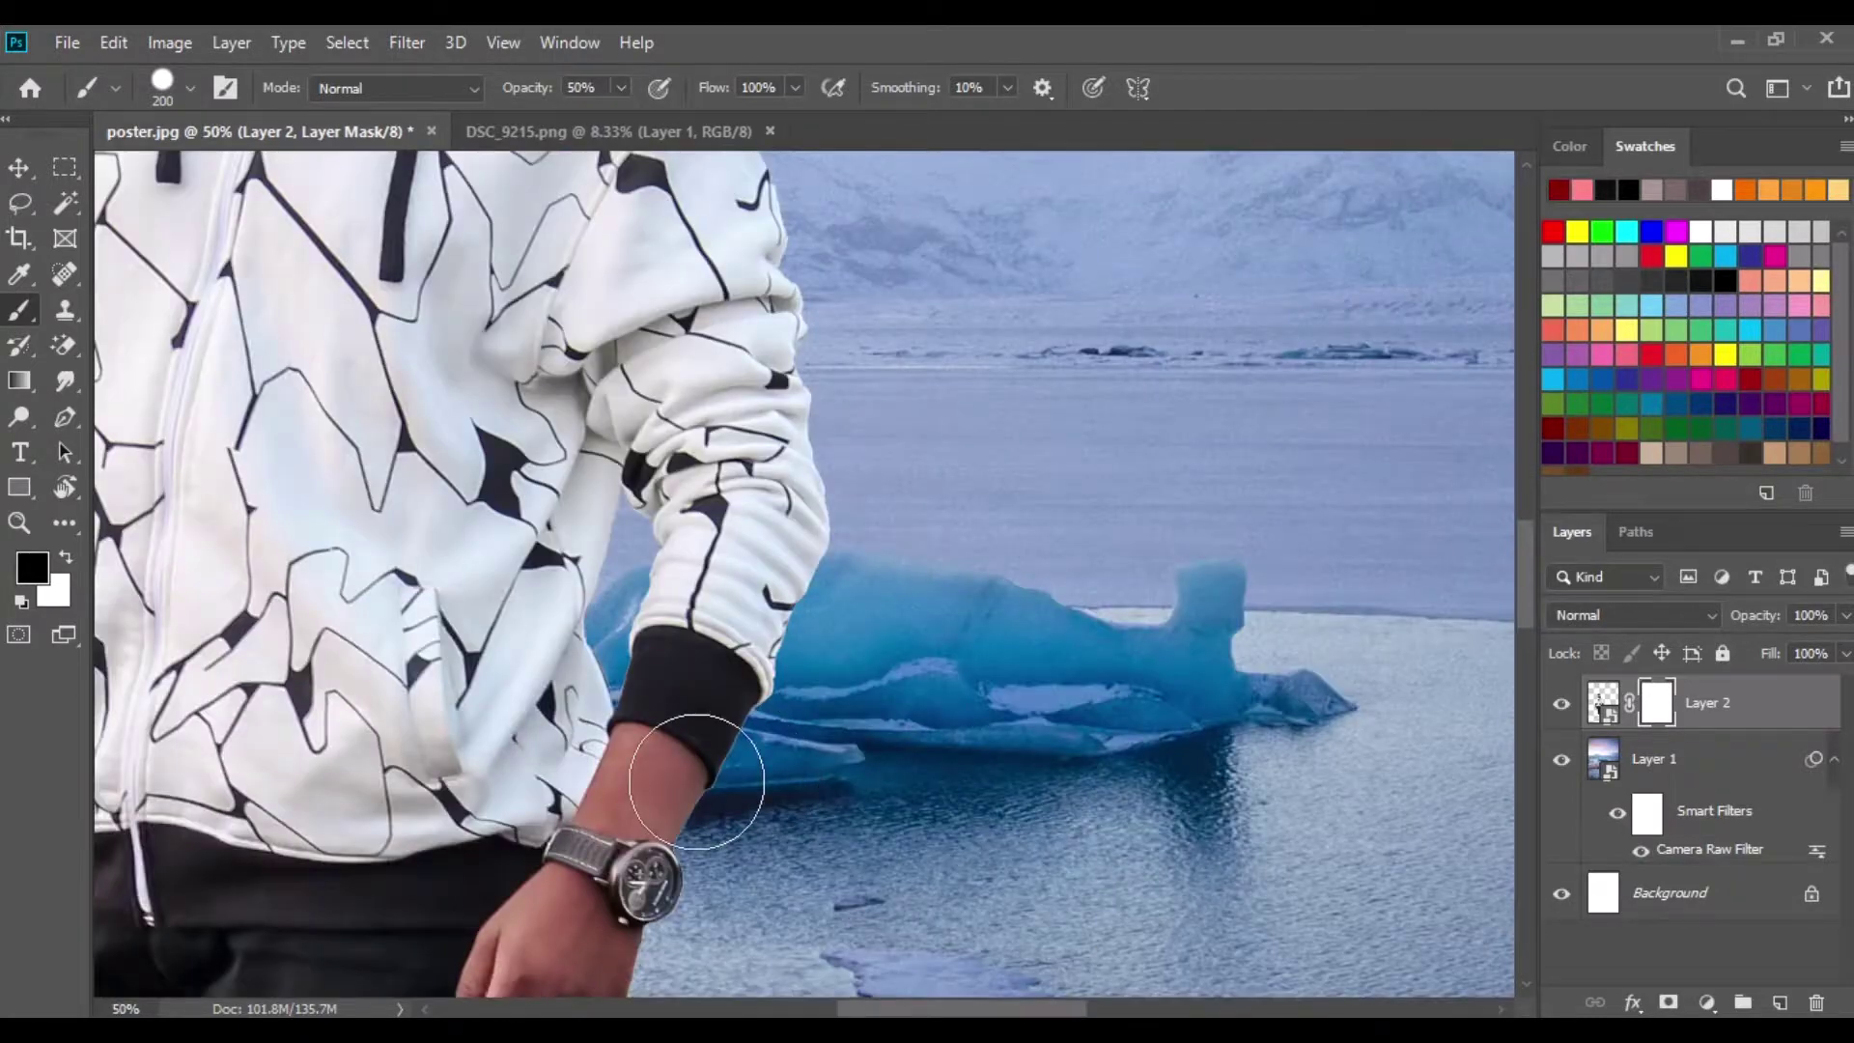
scroll(892, 395, "down", 15)
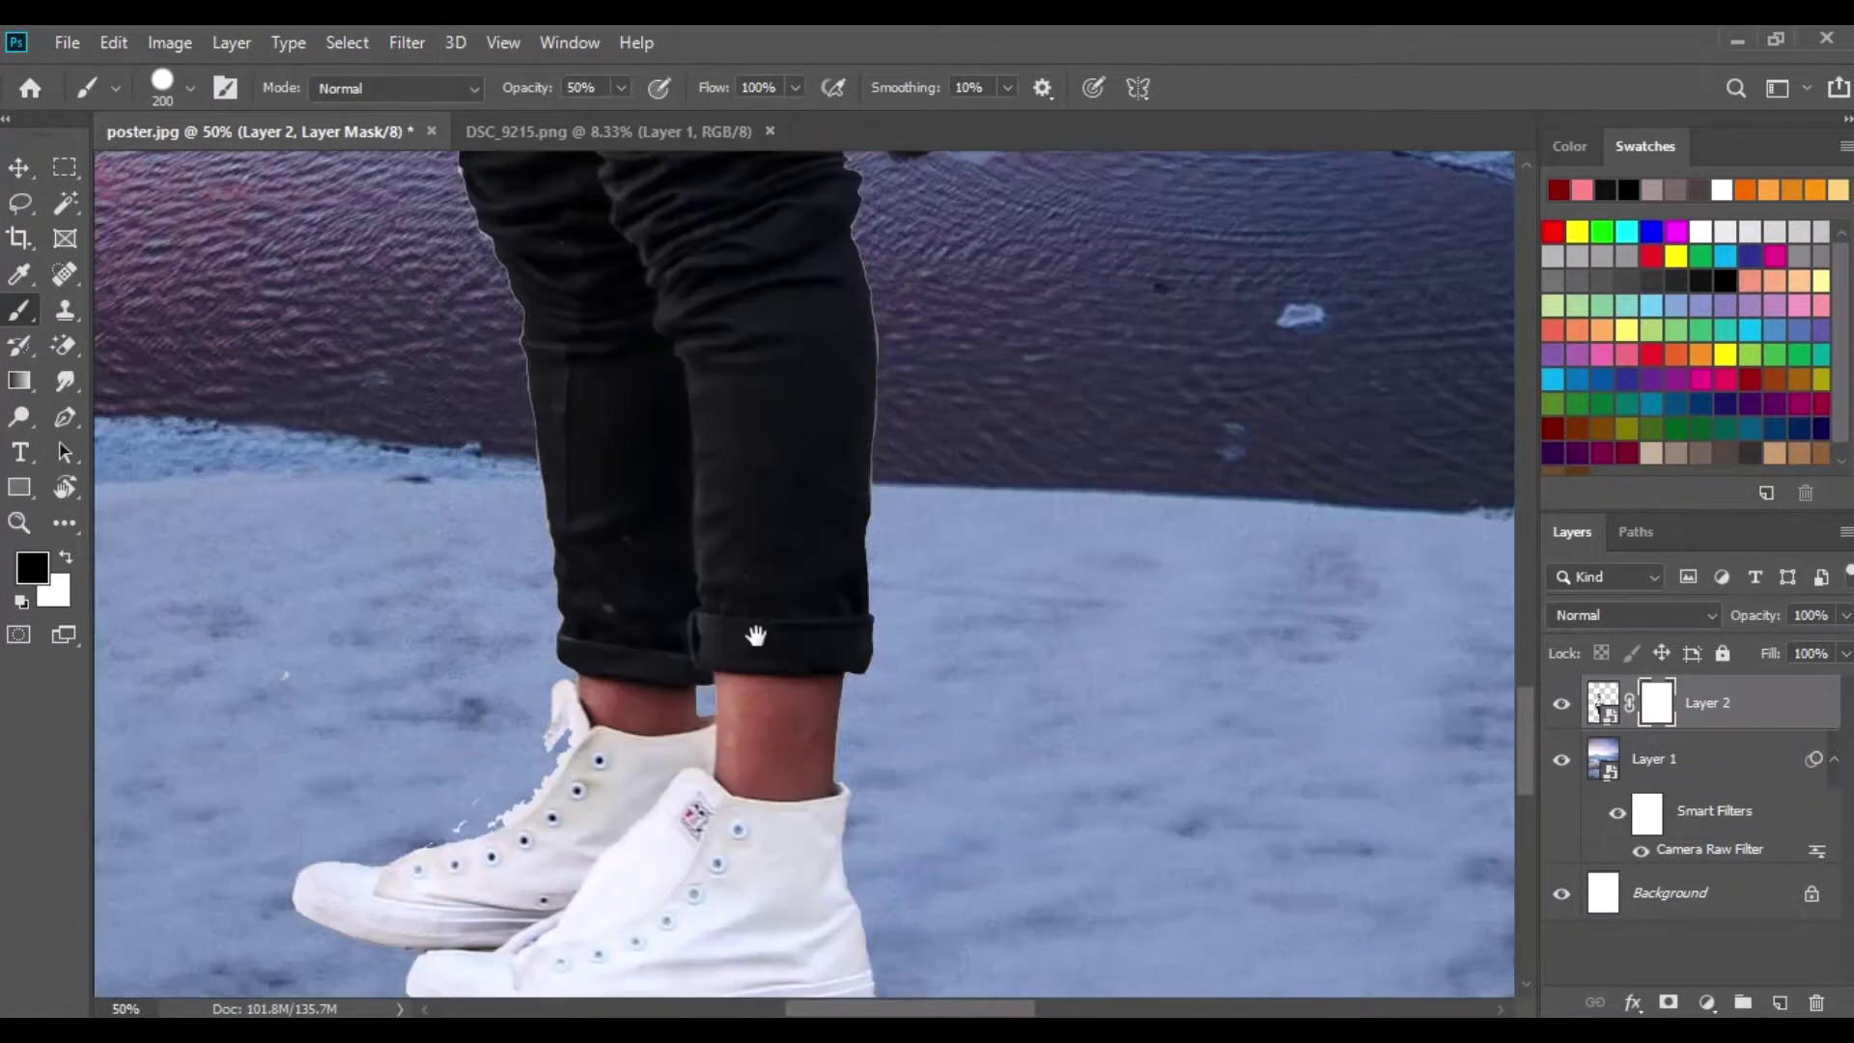
key("shift+bracketleft")
mouse_move(477, 701)
left_mouse_down()
mouse_move(591, 724)
mouse_move(943, 682)
mouse_move(600, 711)
mouse_move(336, 589)
left_mouse_up()
mouse_move(599, 721)
left_mouse_down()
mouse_move(964, 678)
mouse_move(709, 718)
left_mouse_up()
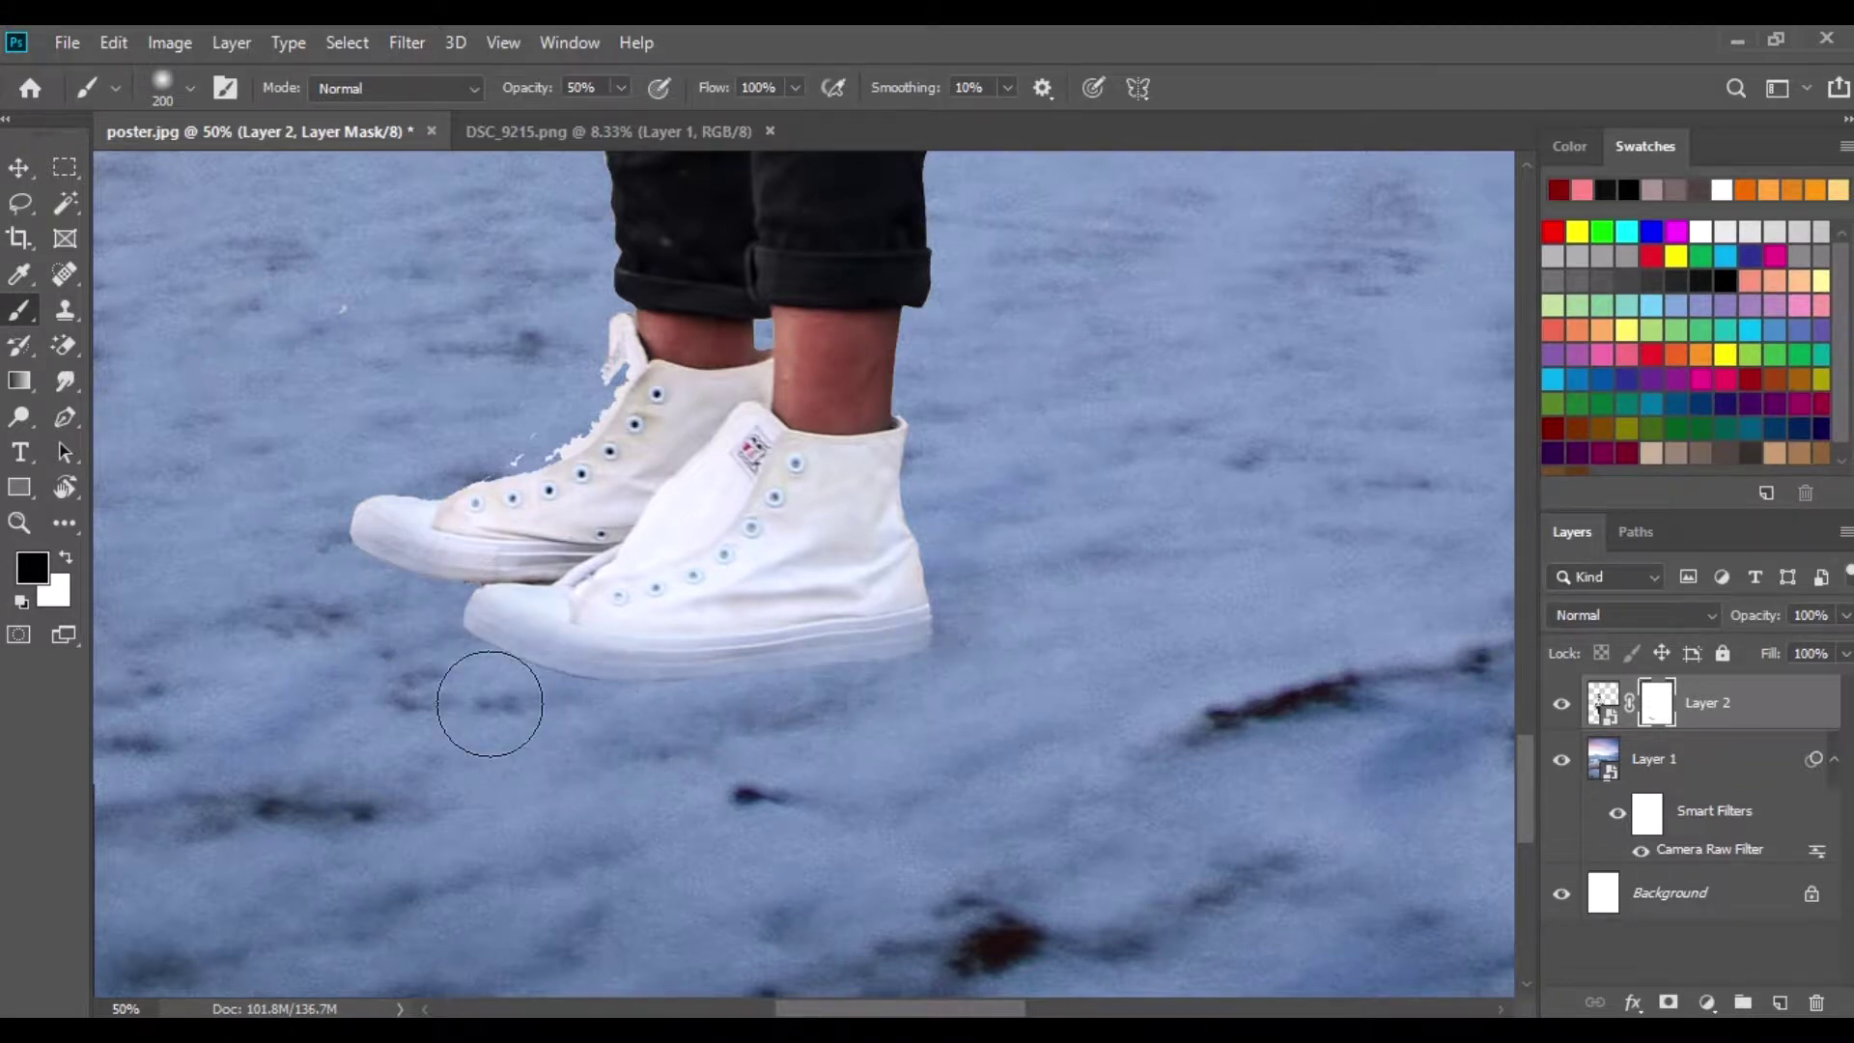
Add a layer beneath the man and paint a soft shadow under both shoes in black (000000) at 50% brush opacity.
key("v")
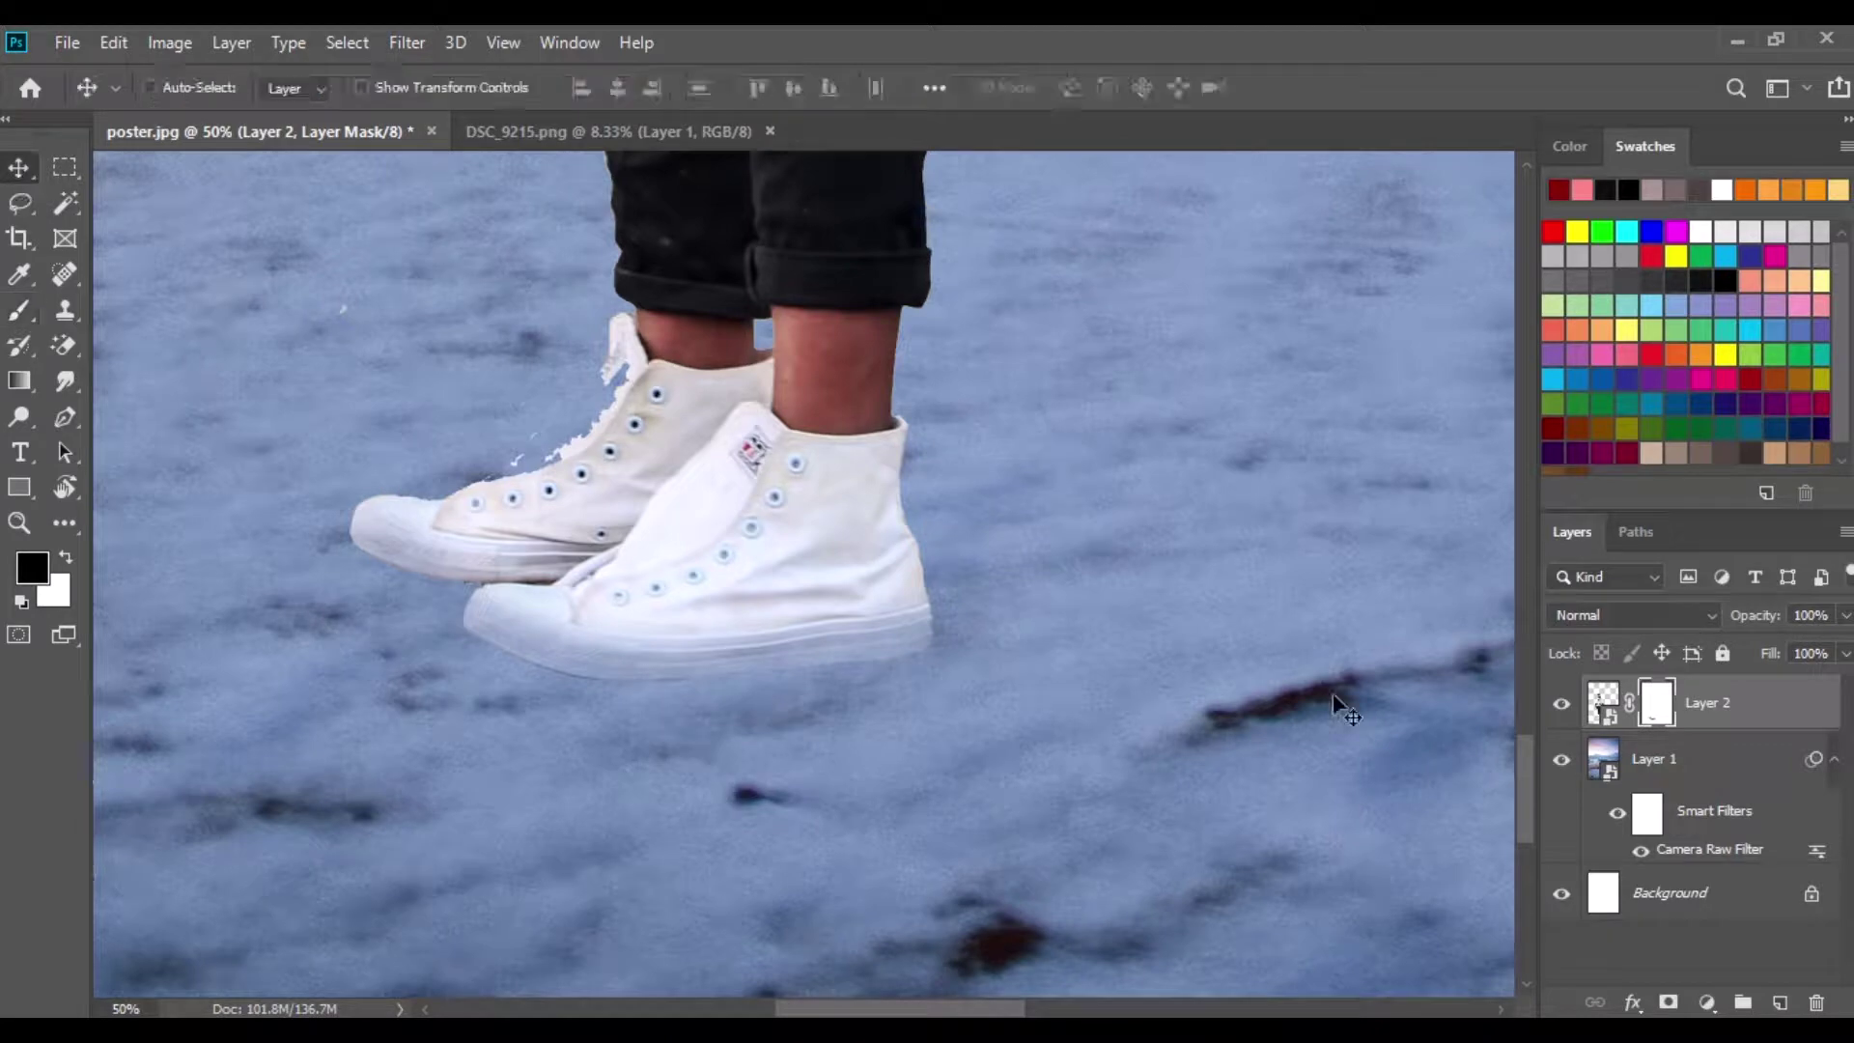
left_click(1779, 1003, "ctrl")
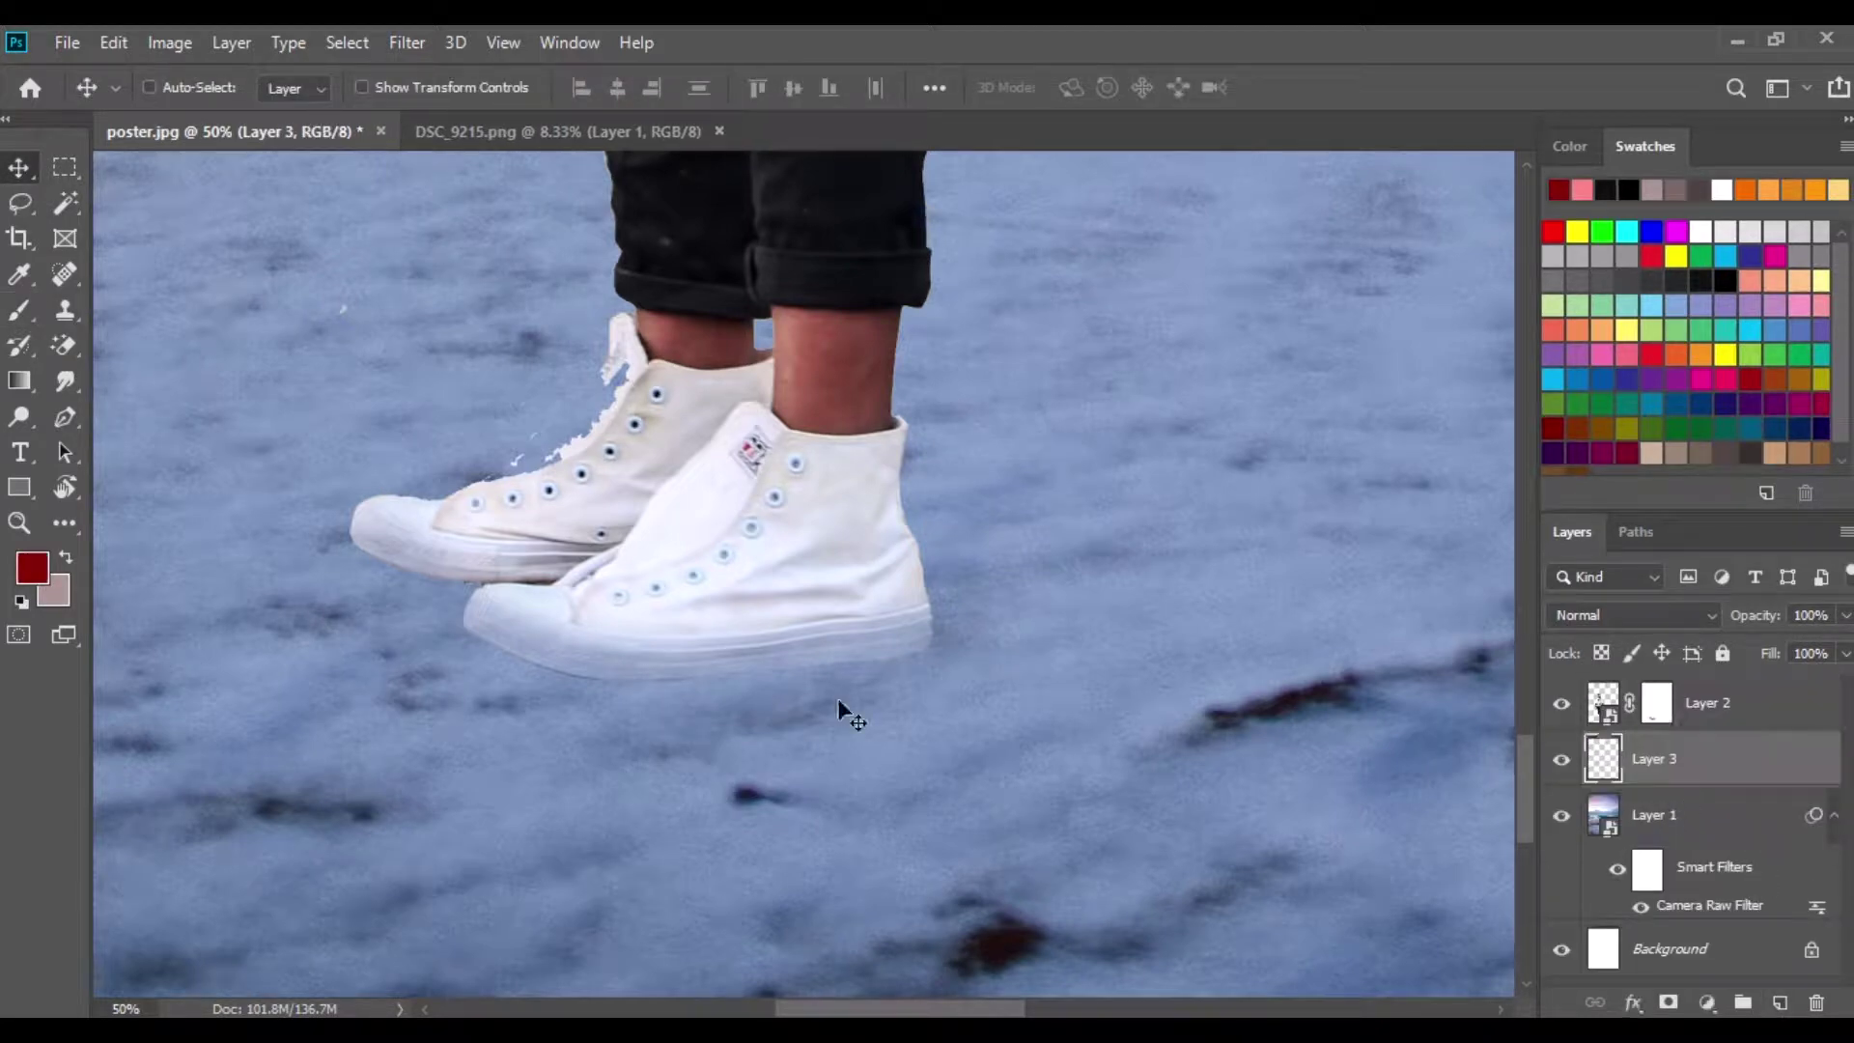
key("b")
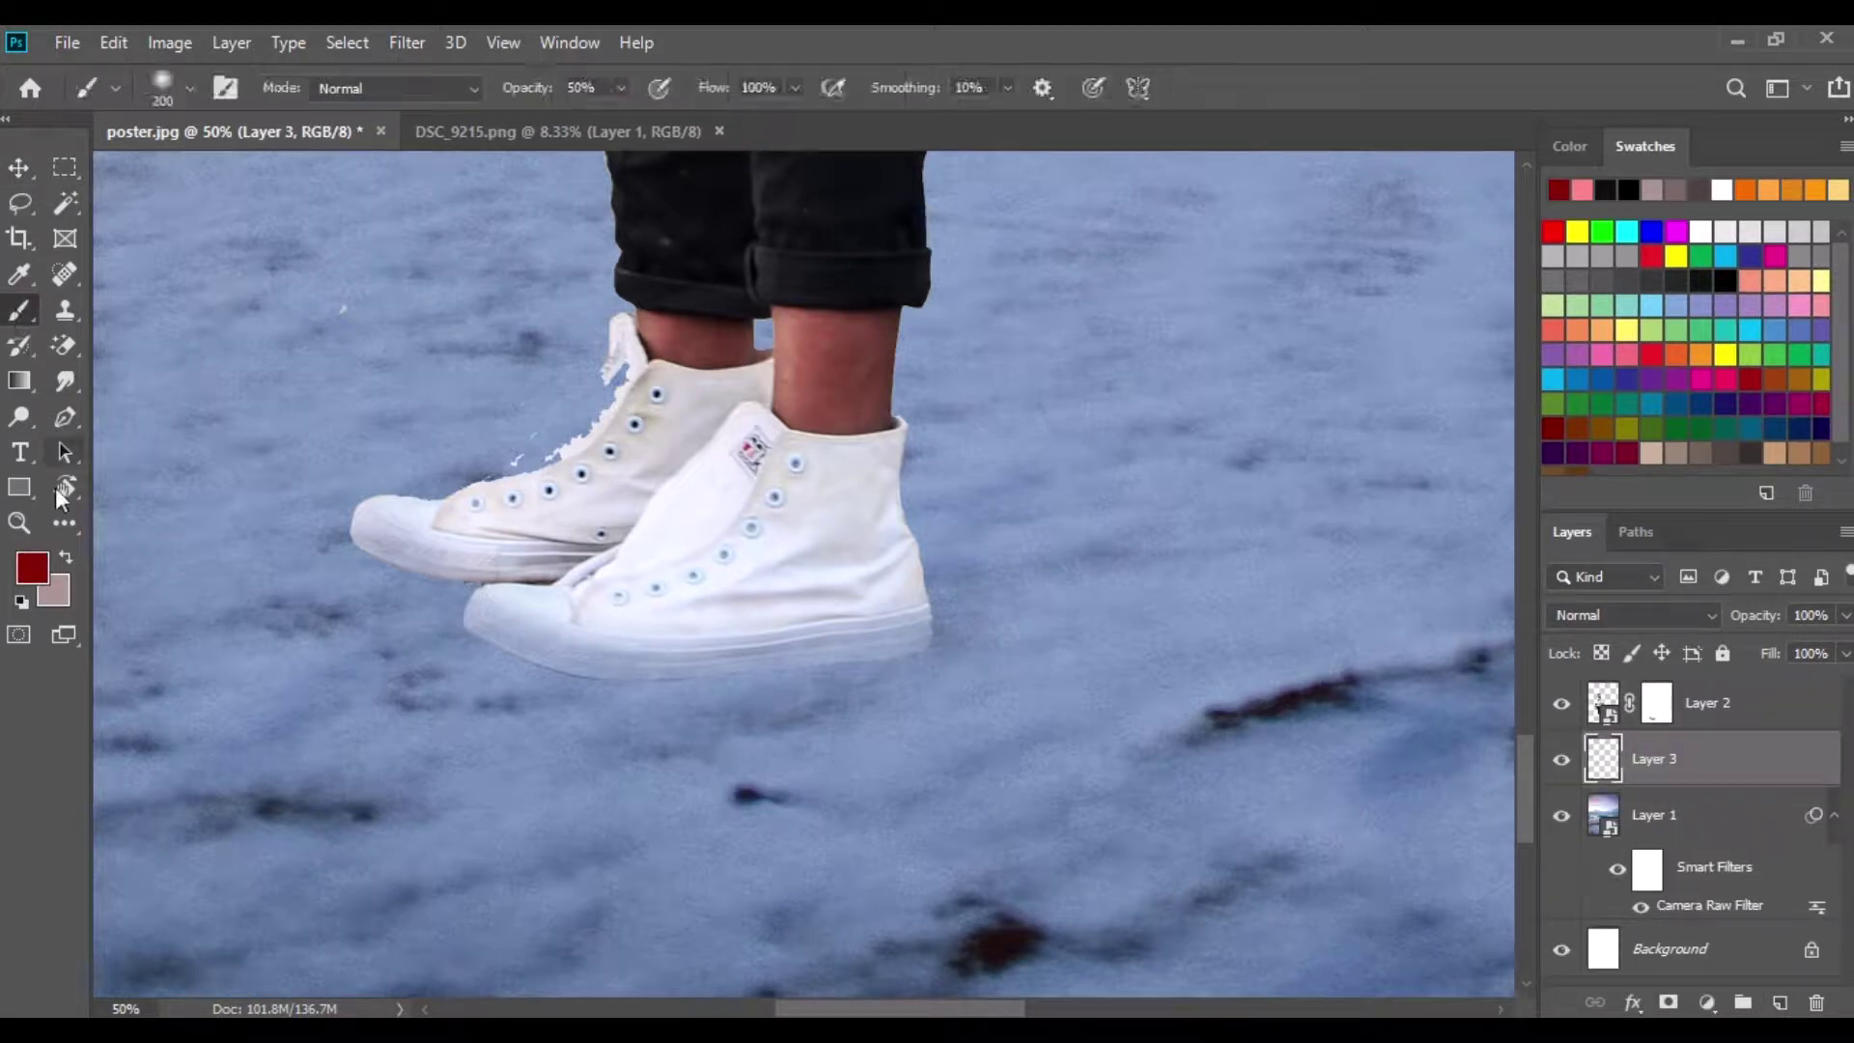
left_click(34, 571)
type("000000")
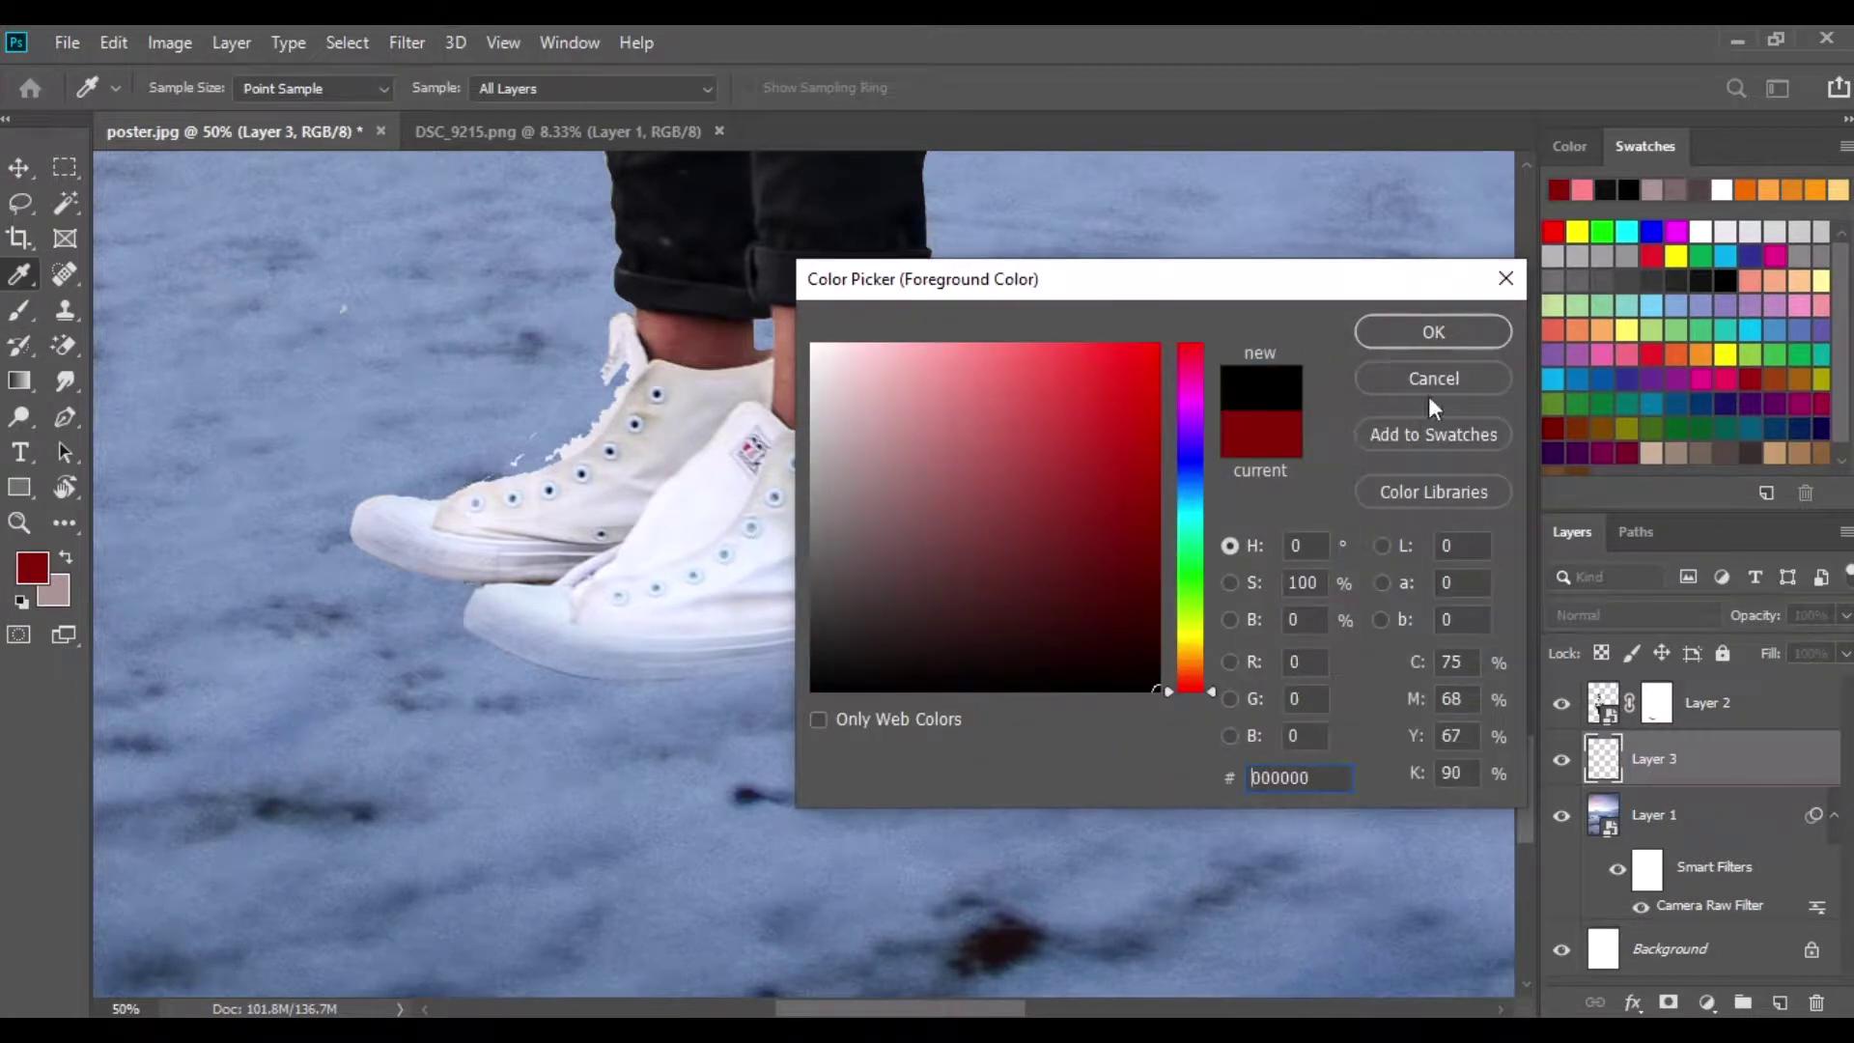
key("Return")
mouse_move(498, 611)
left_mouse_down()
mouse_move(408, 550)
mouse_move(597, 638)
mouse_move(444, 572)
mouse_move(694, 641)
mouse_move(883, 633)
left_mouse_up()
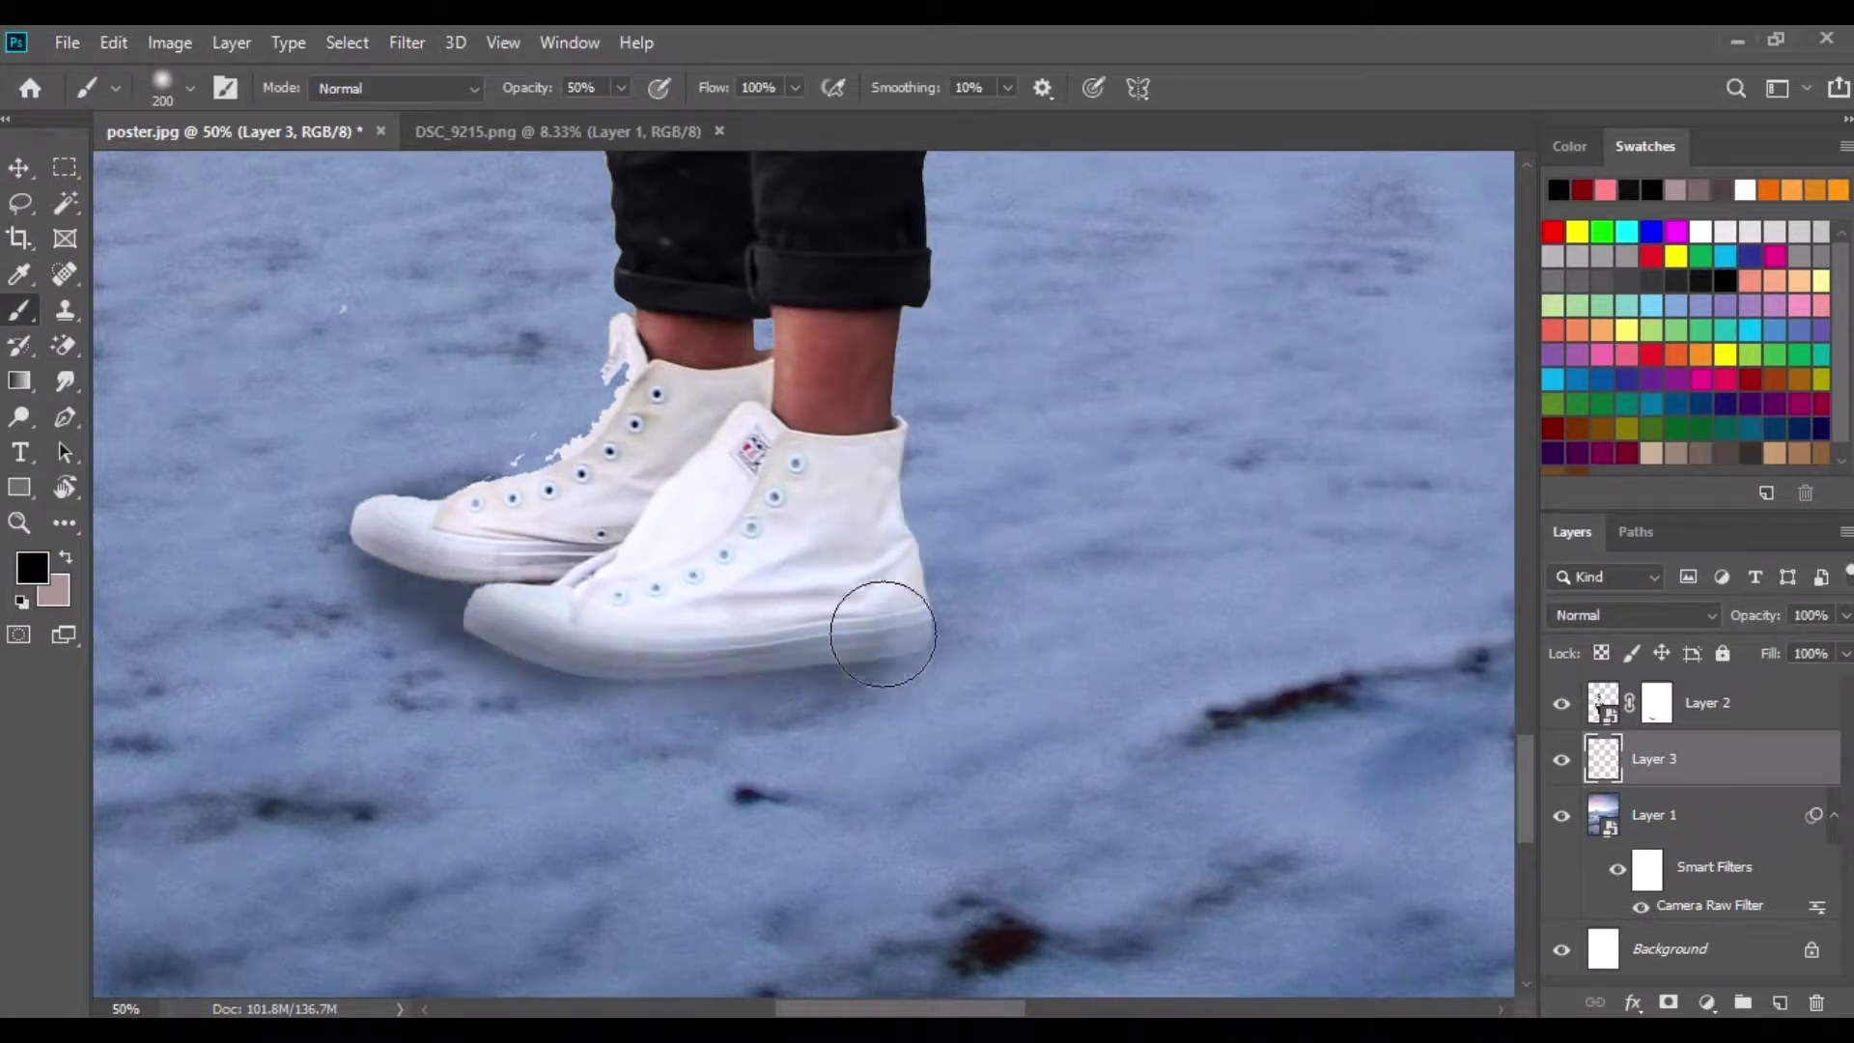
left_click(19, 168)
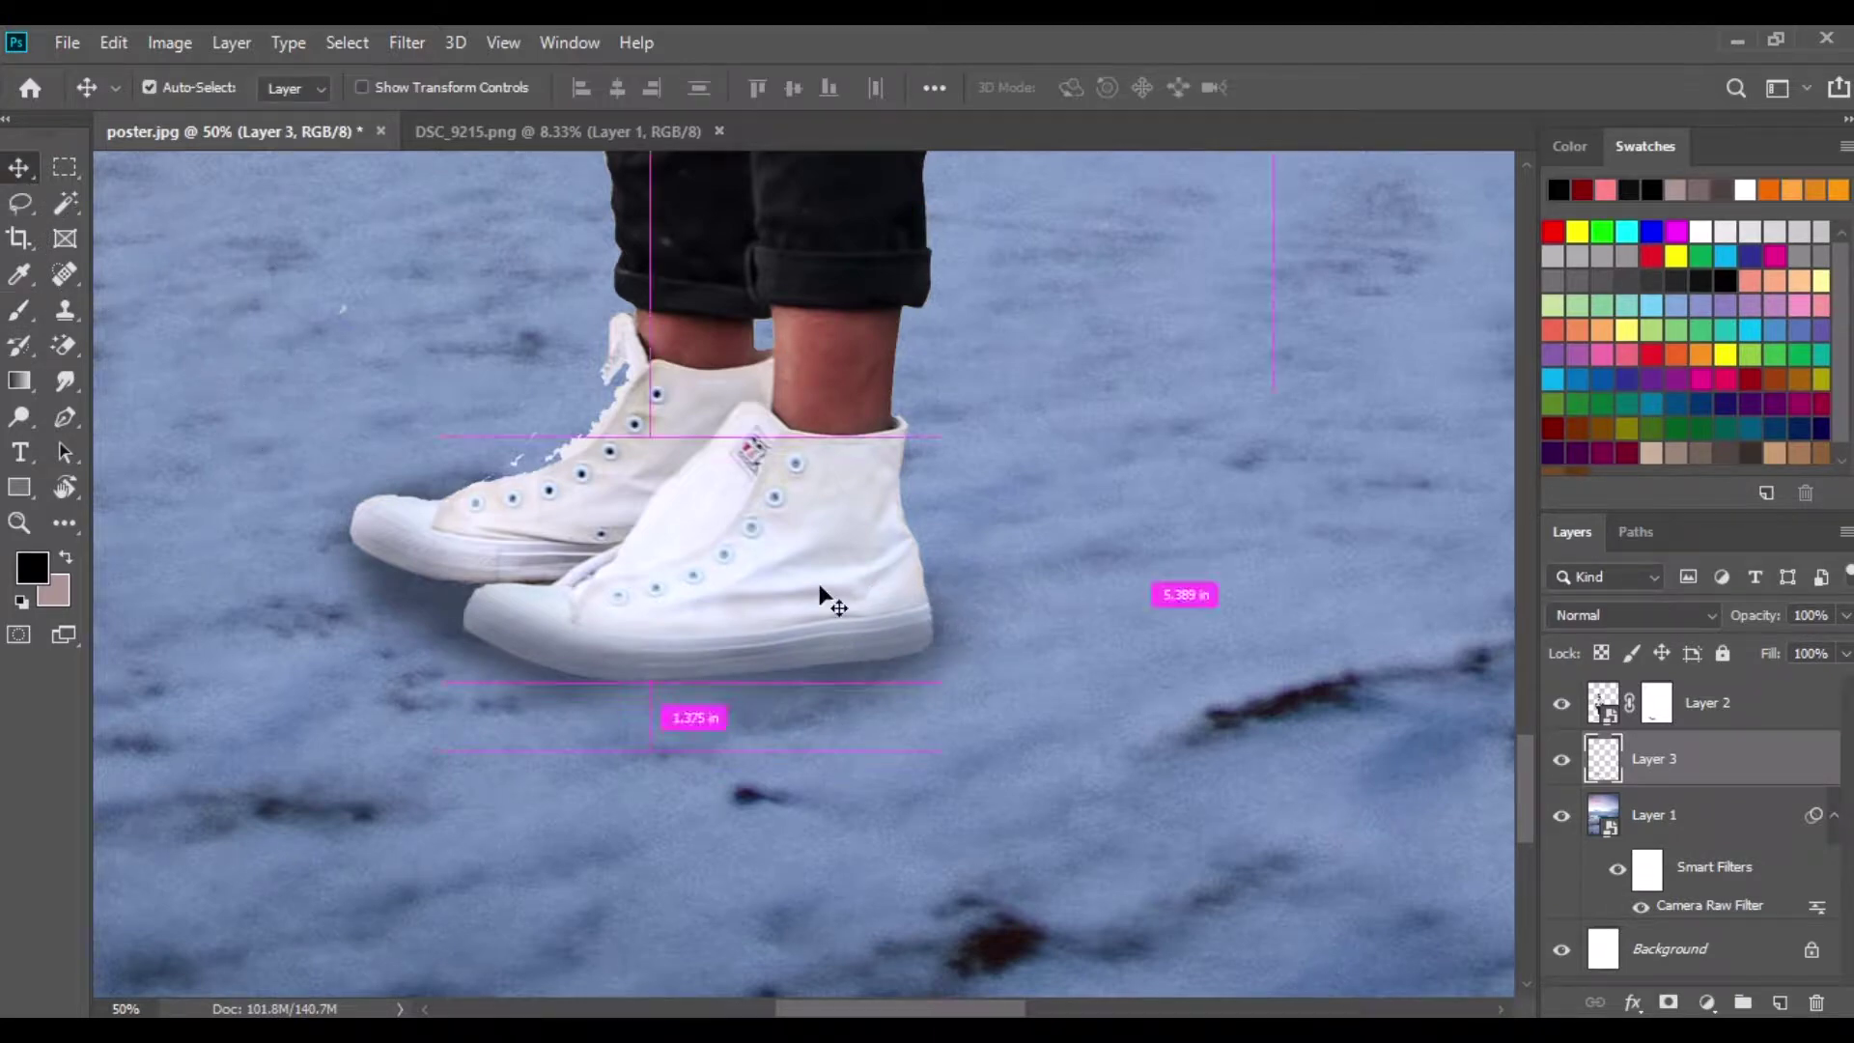
Close the DSC_9215.png source document.
key("ctrl+0")
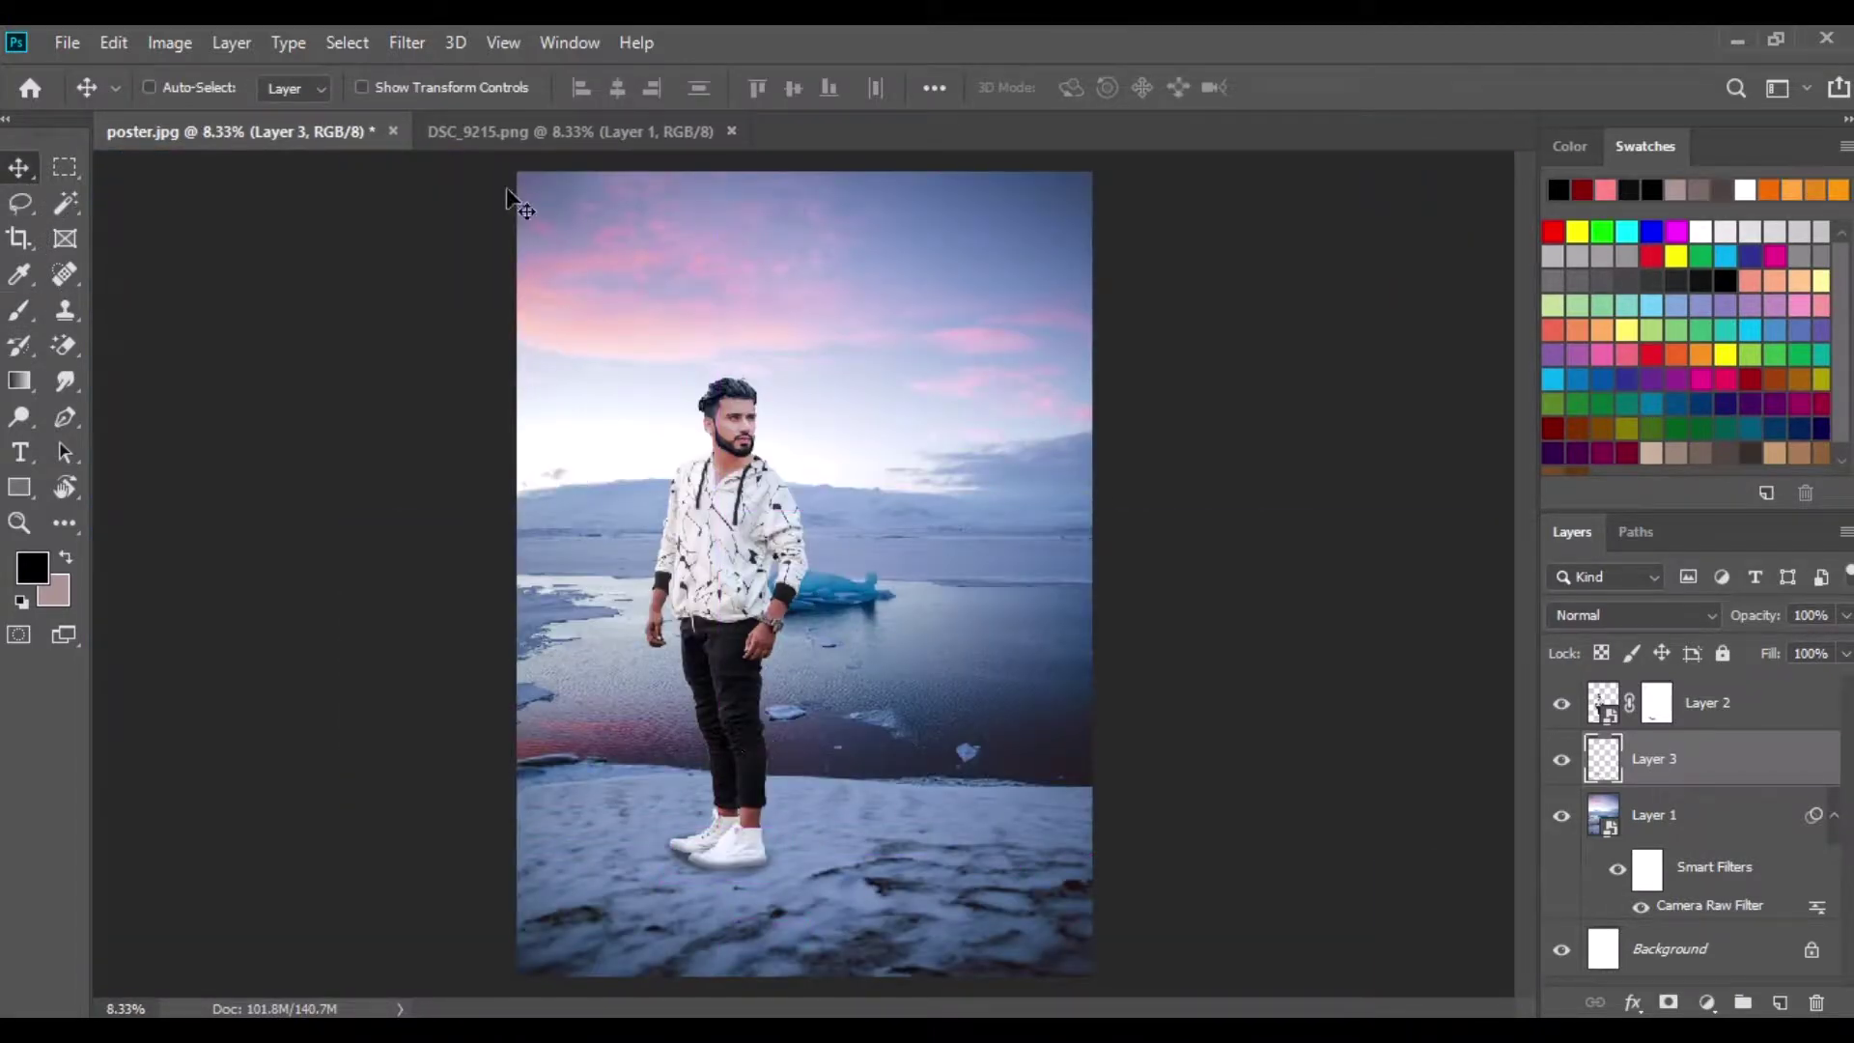
left_click(689, 145)
key("ctrl+w")
Open 15.JPG.png from the file browser and copy its black shadow shape onto the snow beside the man's feet in the poster.
key("alt+Tab")
left_click_drag(451, 353, 560, 137)
left_click_drag(854, 778, 391, 191)
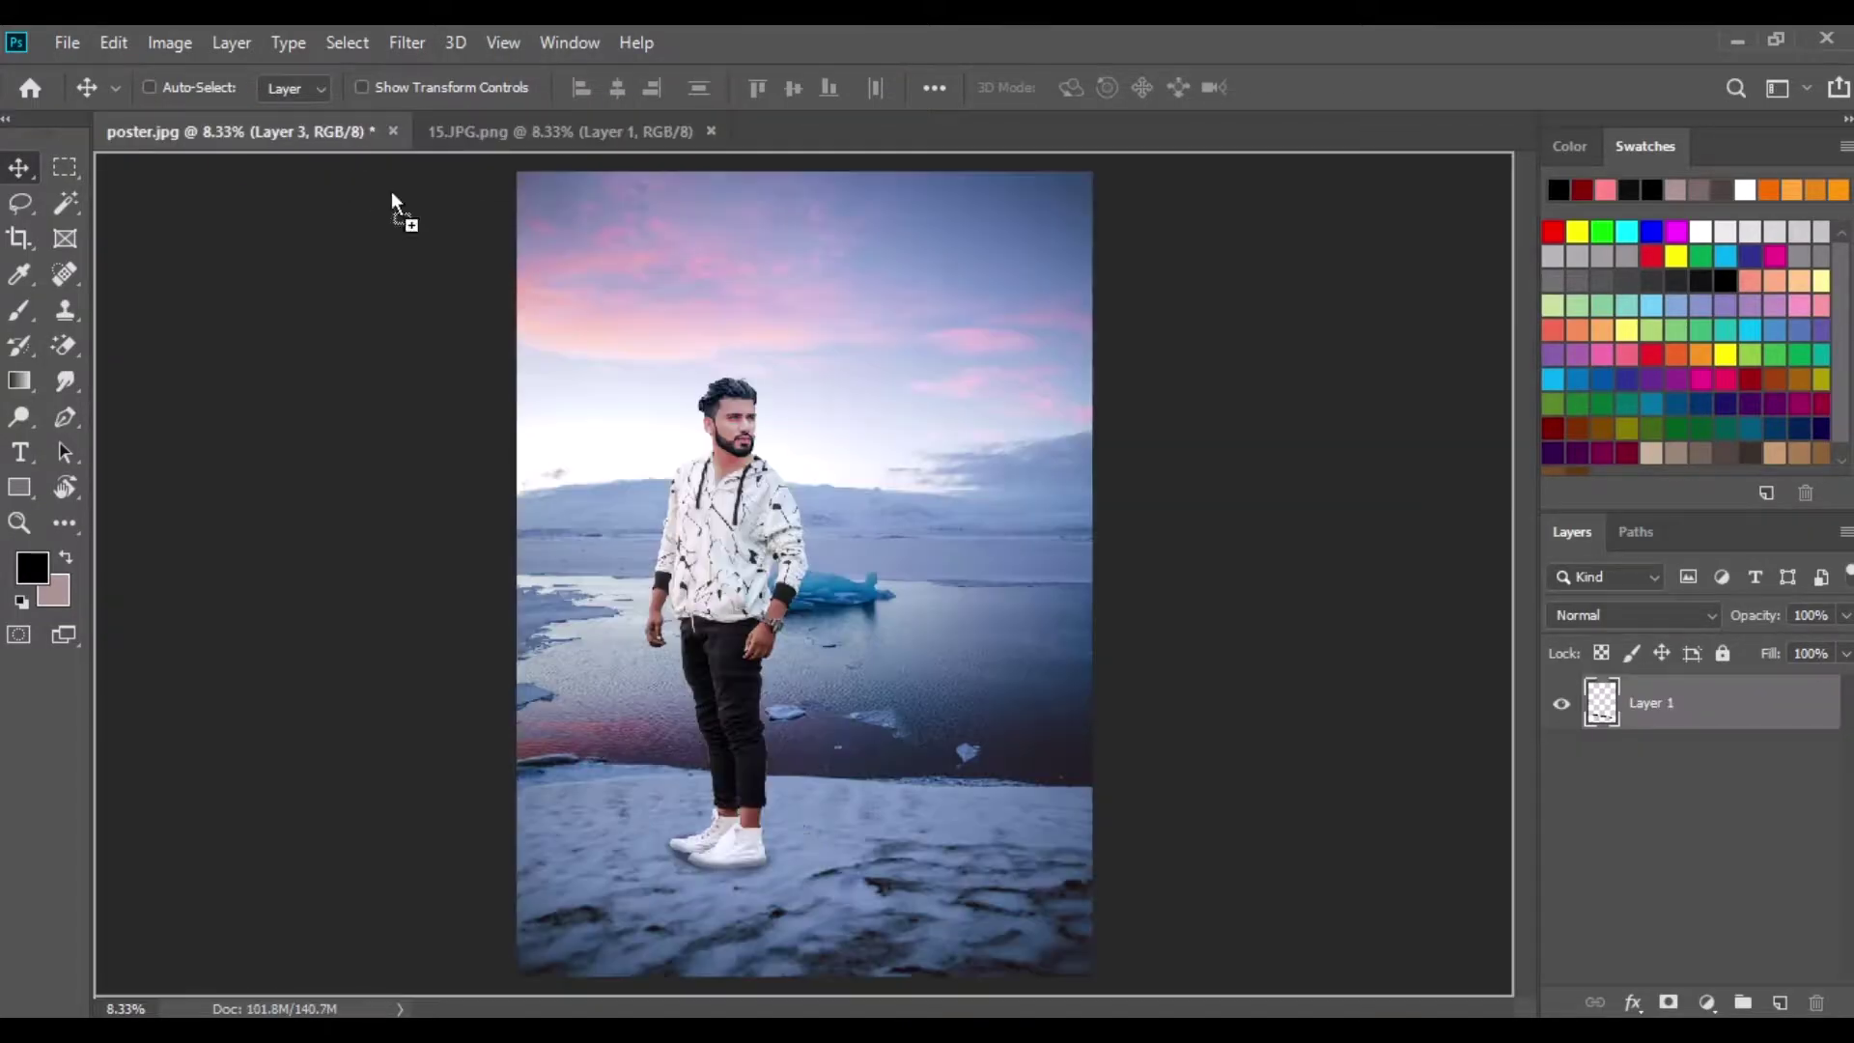
left_click_drag(801, 866, 881, 899)
Stretch the black shadow shape to about 118% width and 156% height, extending from the shoes, and close 15.JPG.png.
left_click(114, 42)
left_click(265, 633)
left_click_drag(1031, 895, 1001, 941)
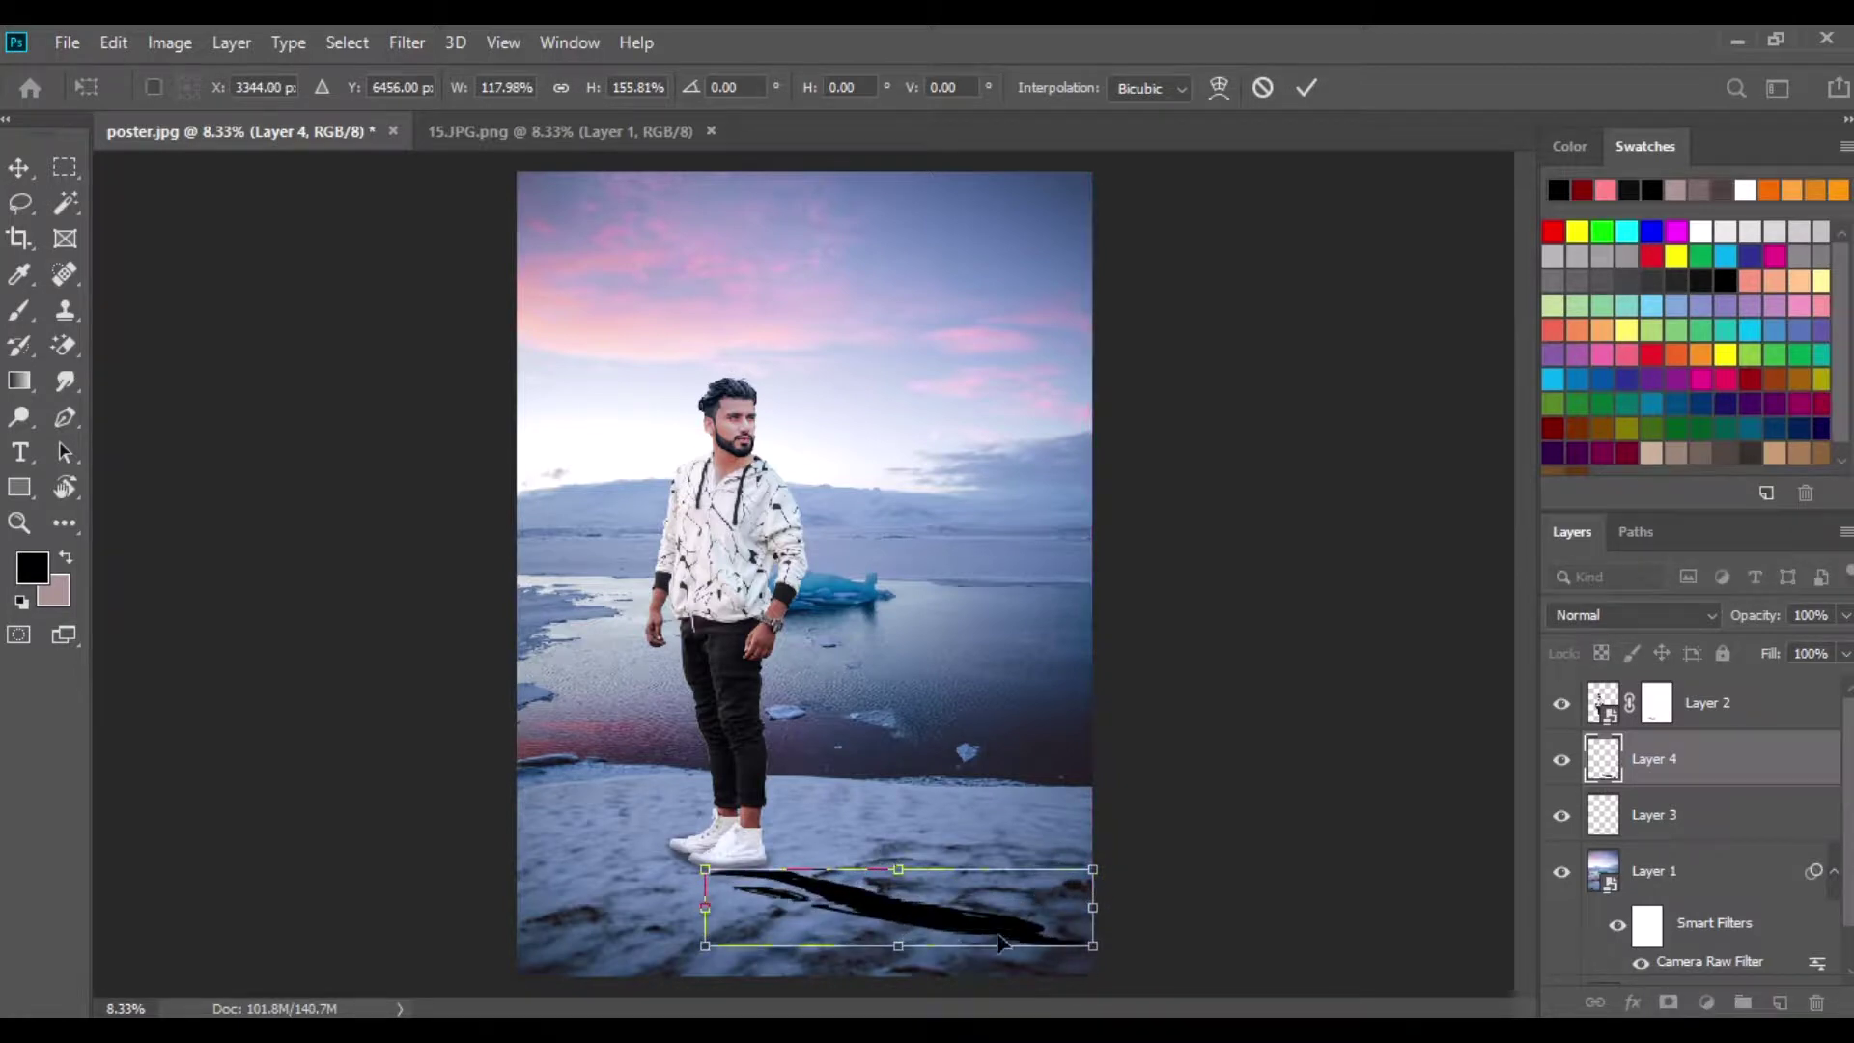
left_click(32, 170)
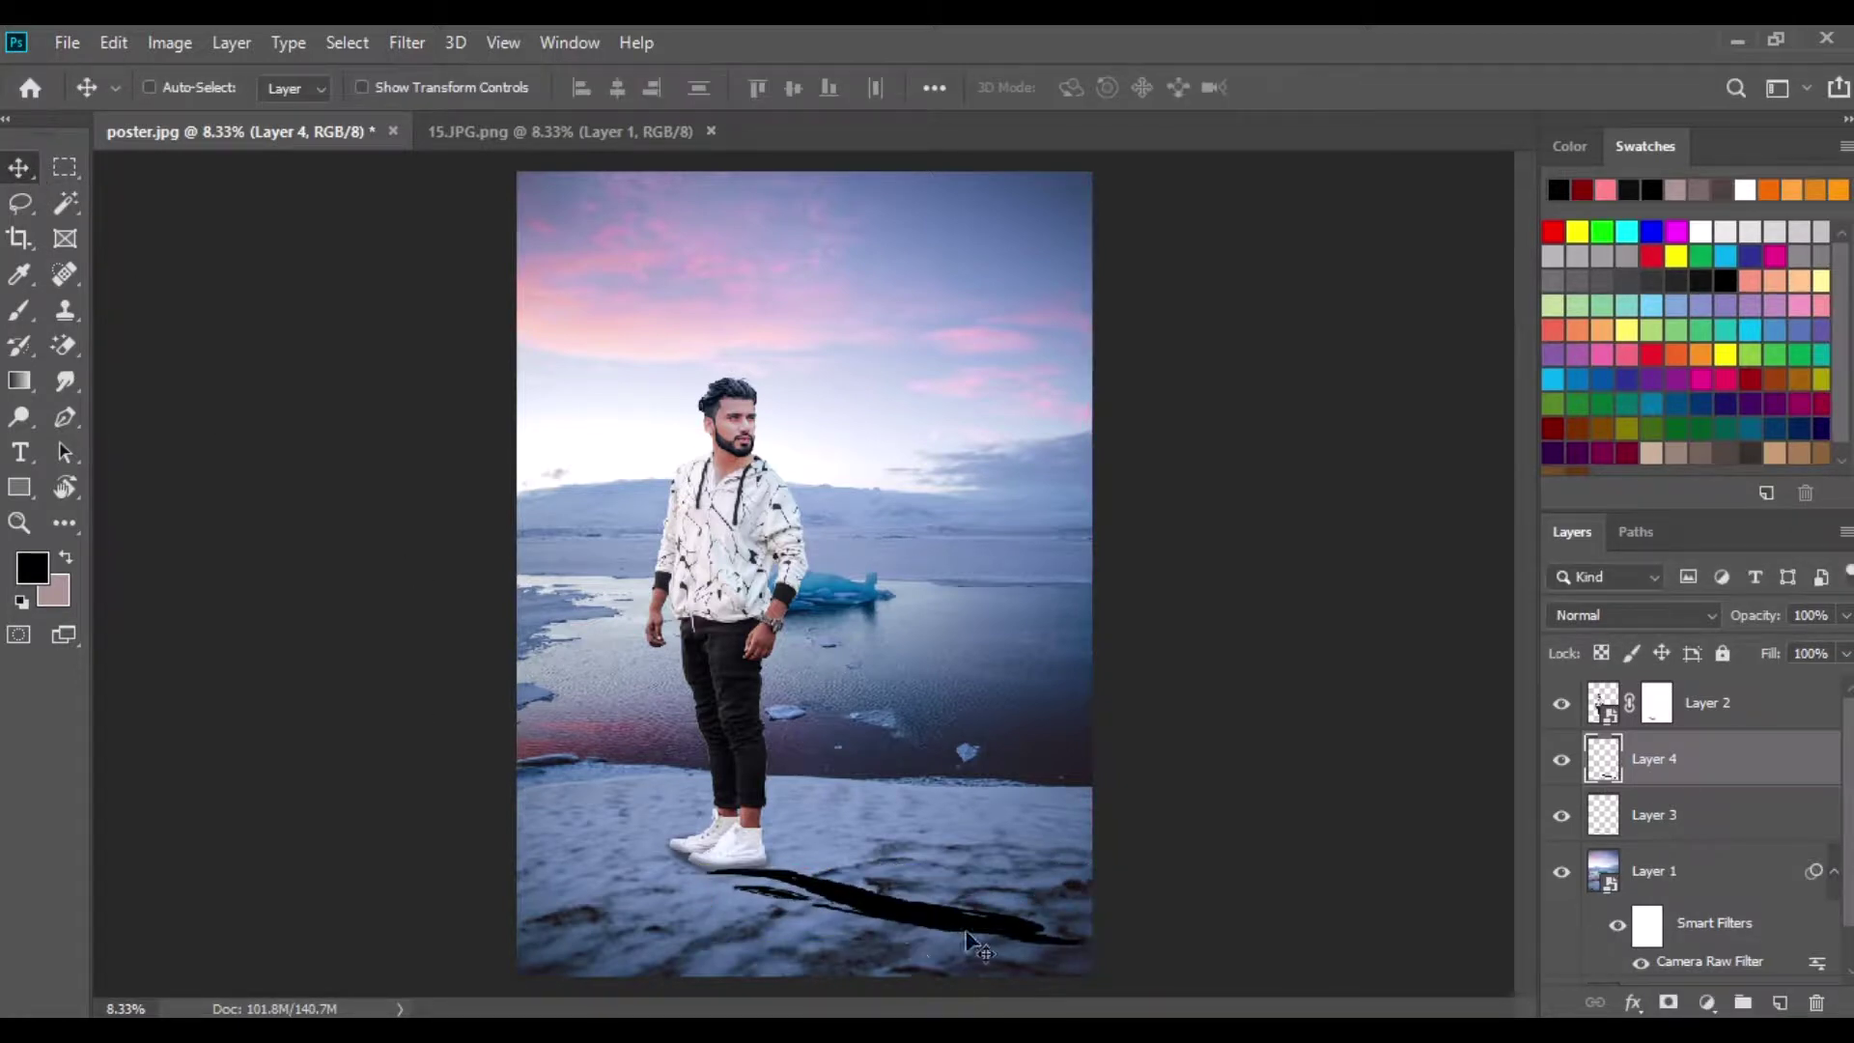
left_click(712, 141)
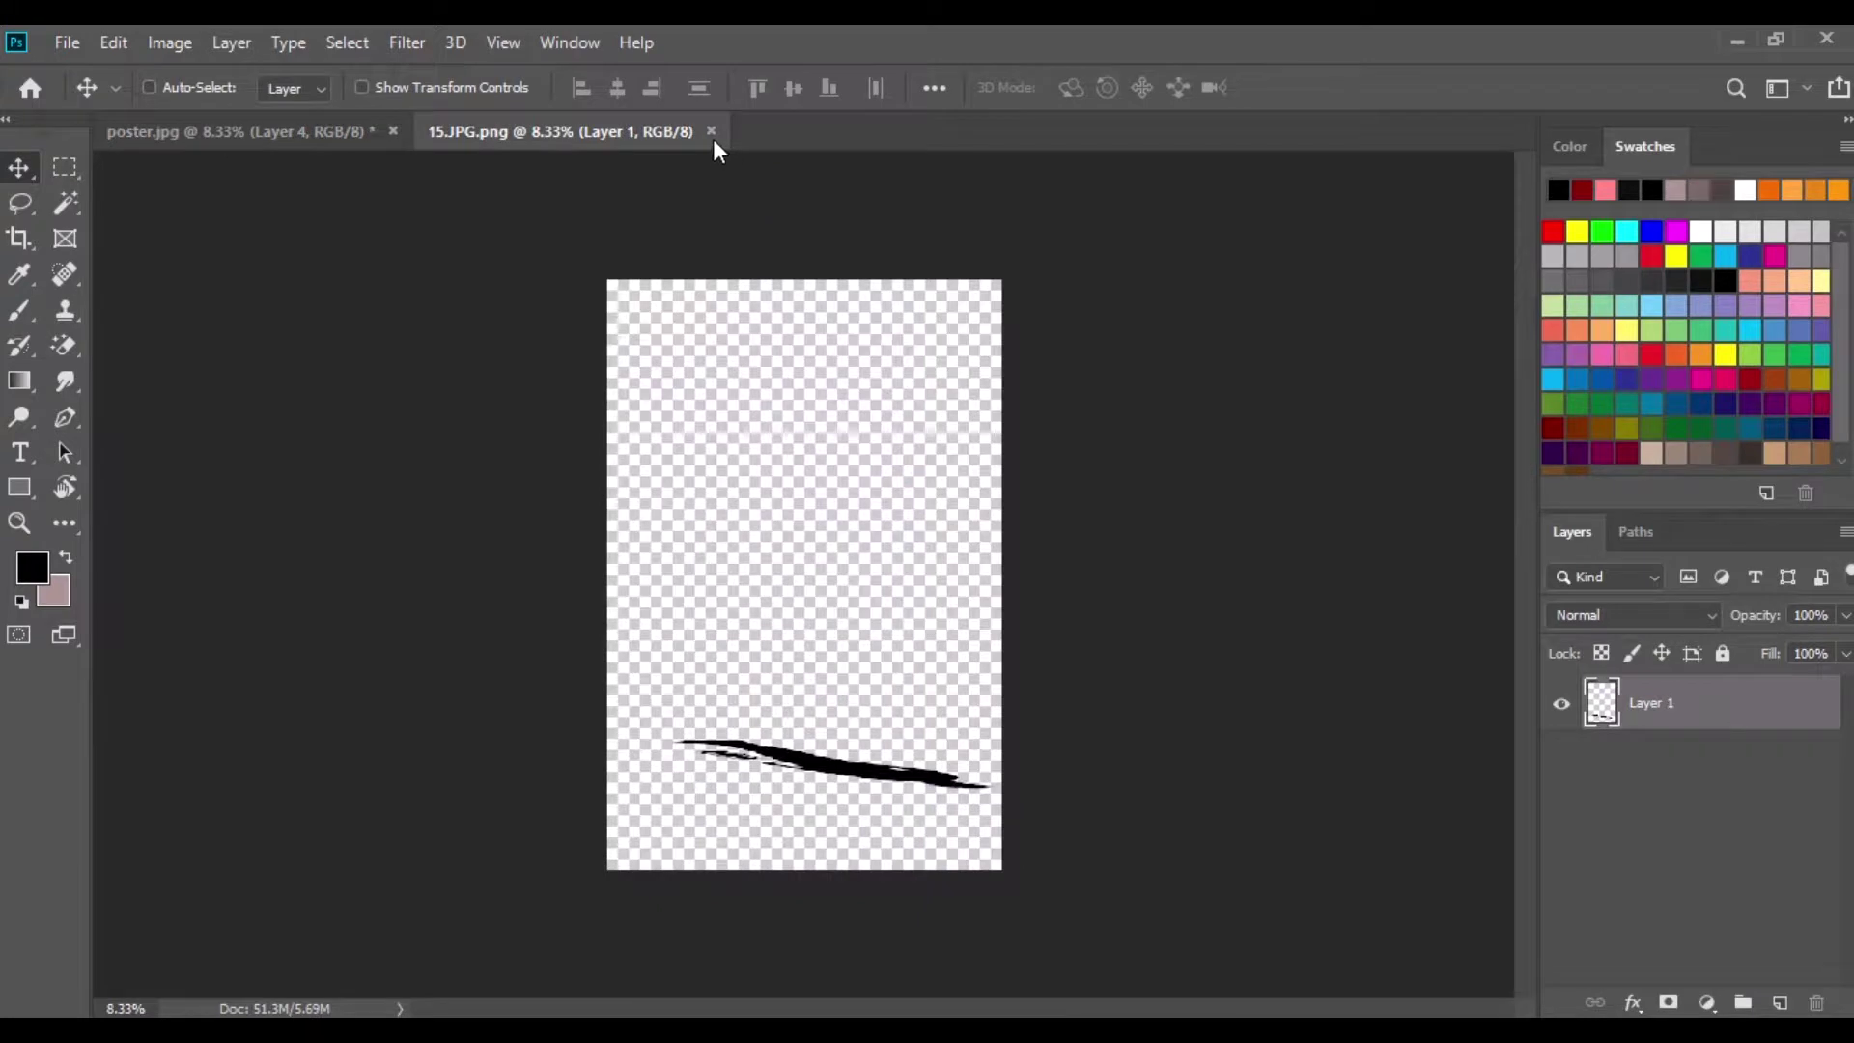
key("ctrl+w")
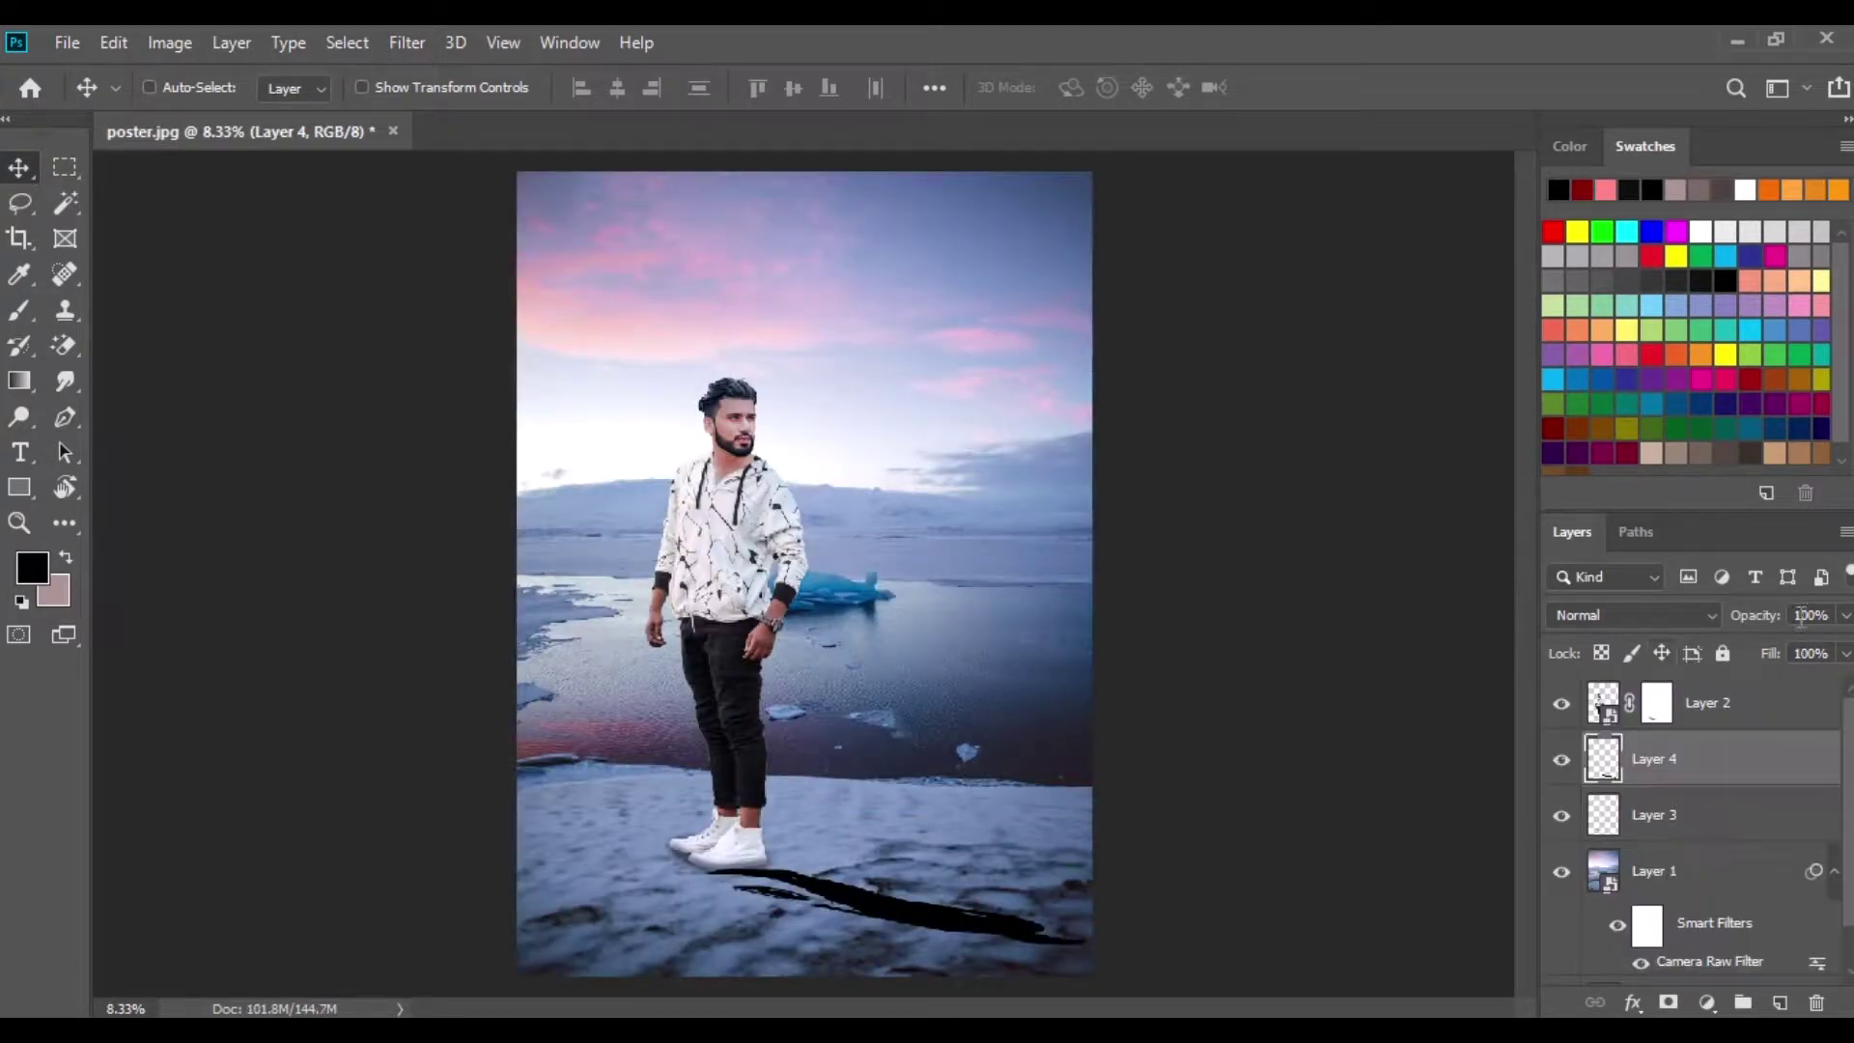
Set the black shadow shape's layer opacity to 60% and move that layer above the man's layer.
type("60")
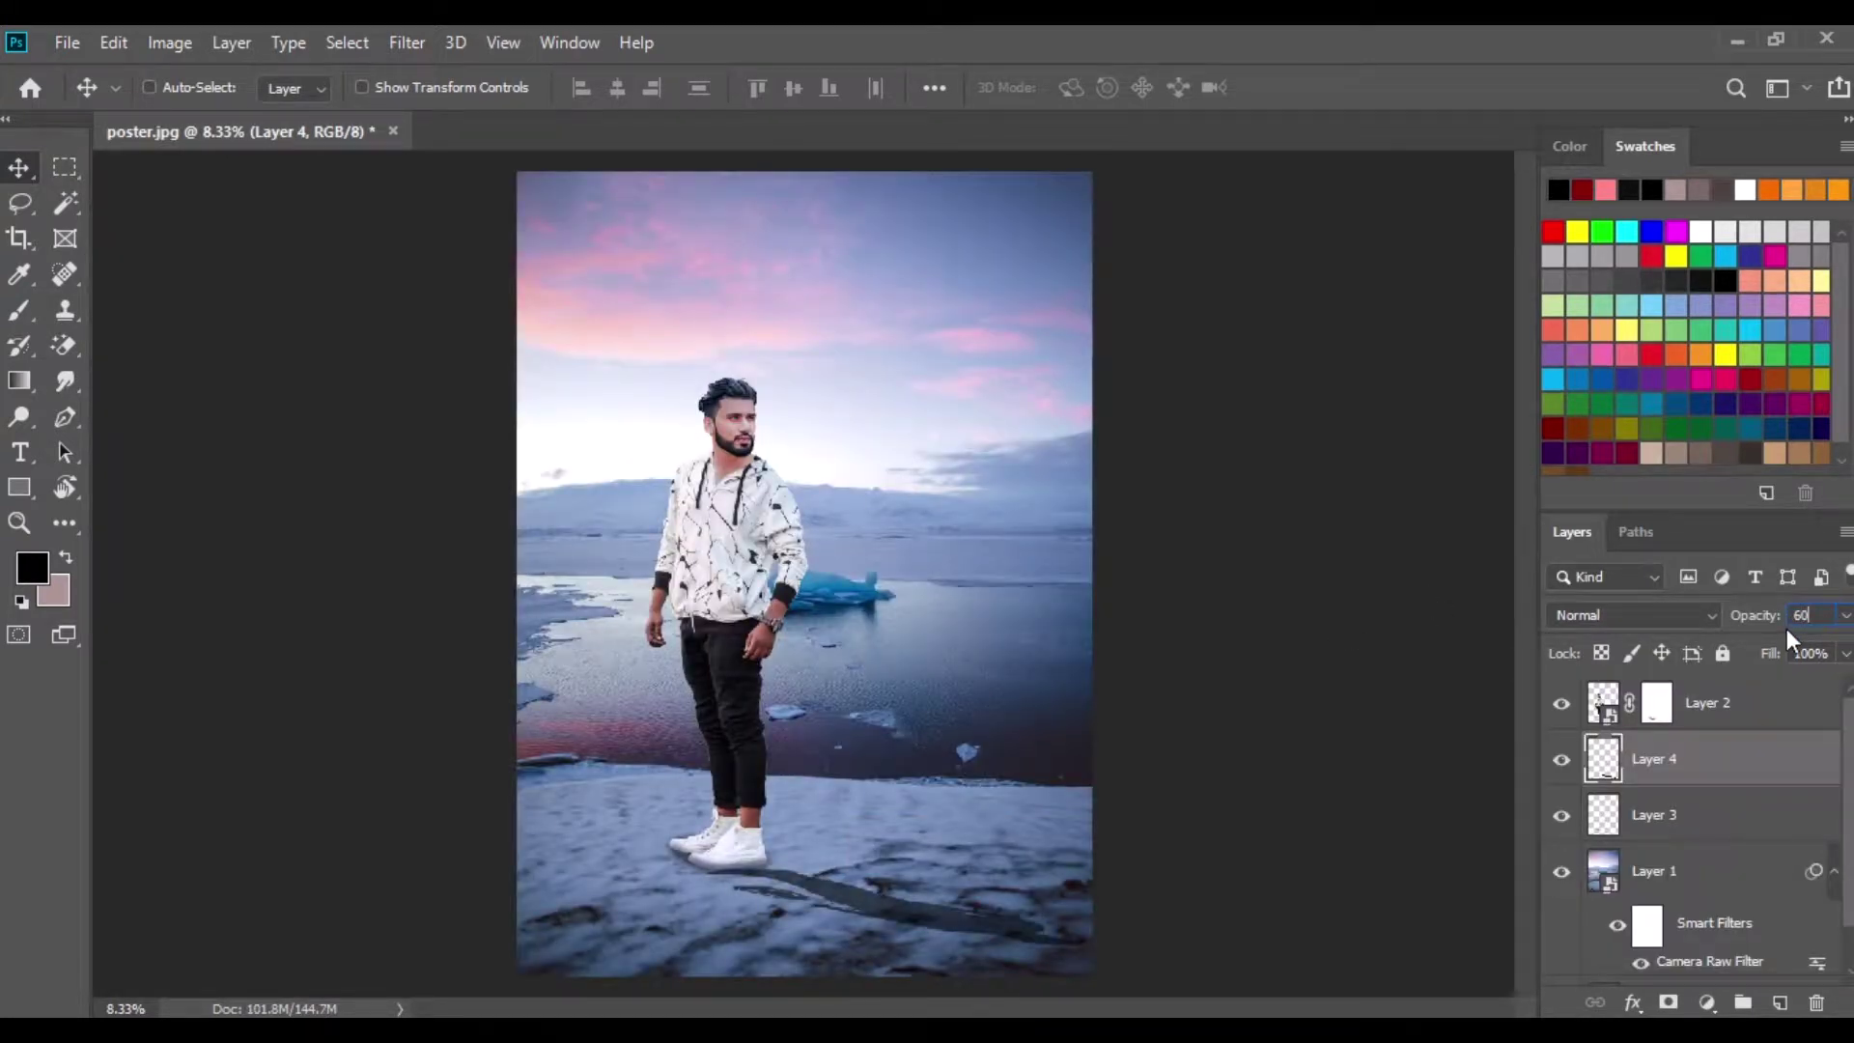
left_click_drag(1724, 753, 1706, 702)
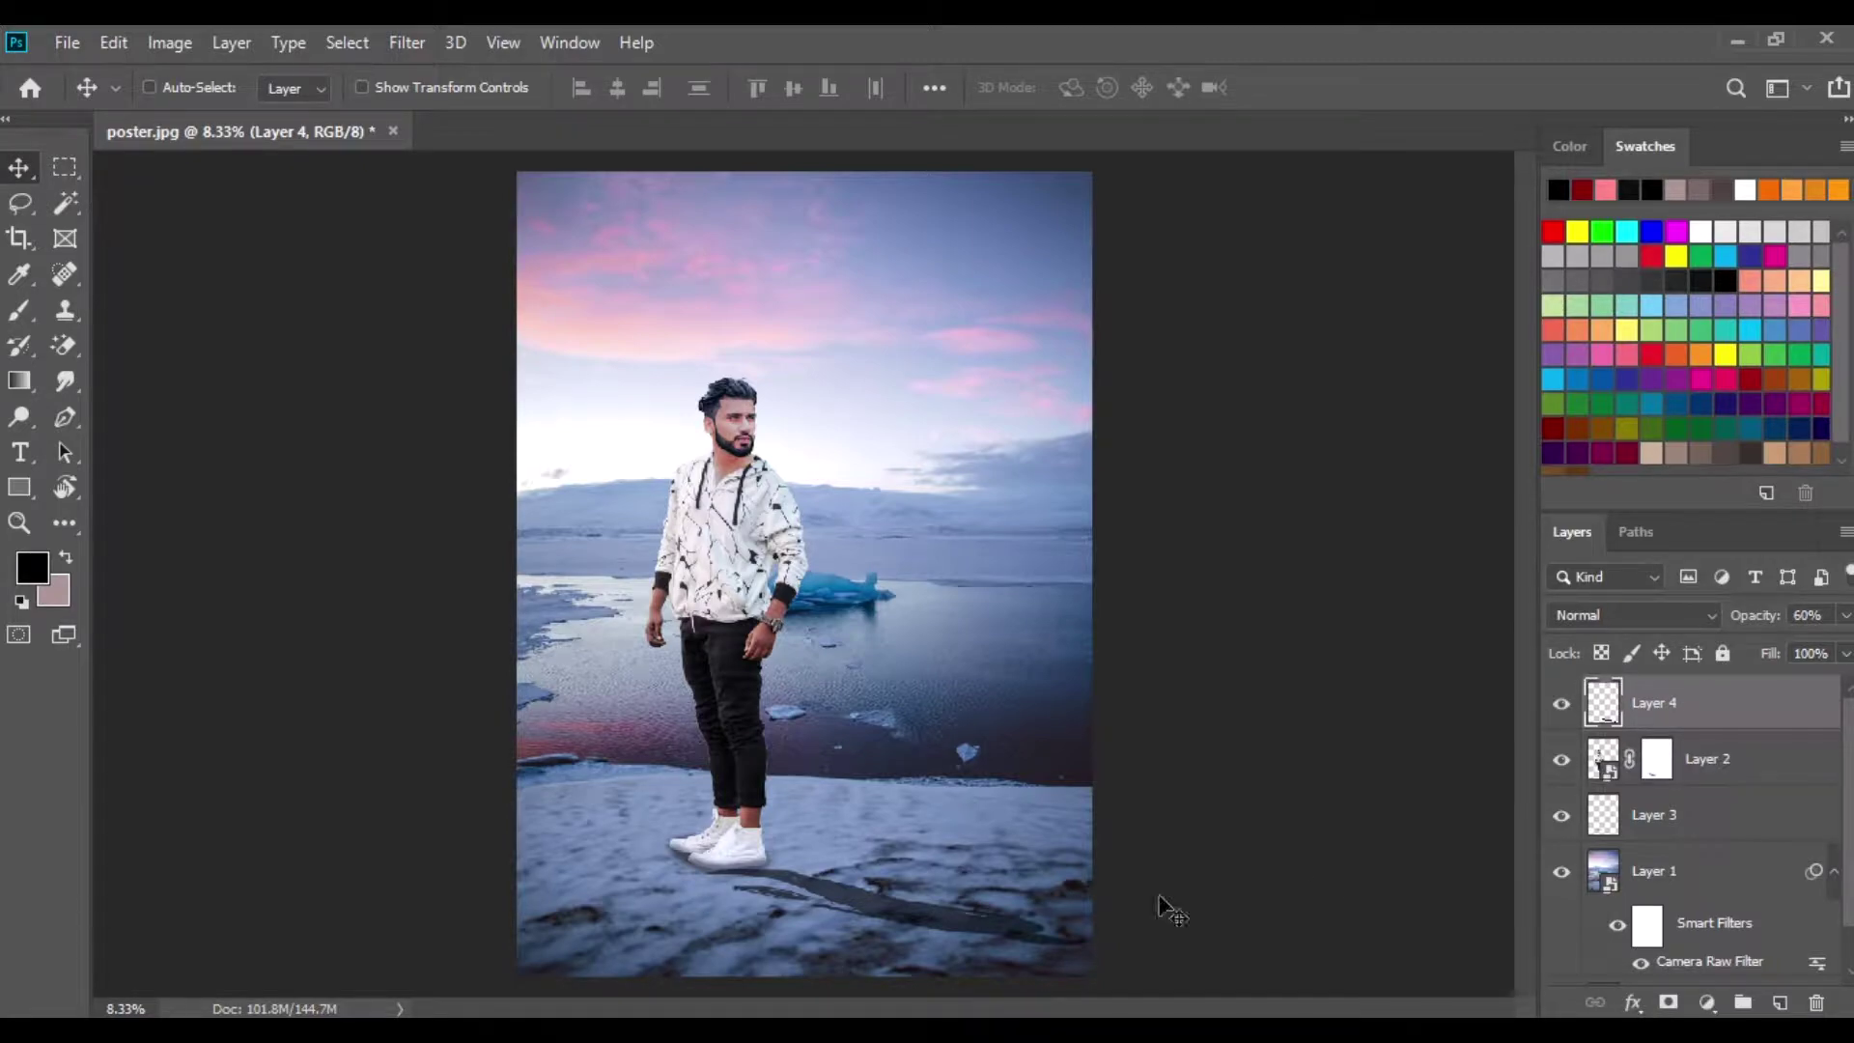
Open the 1791_Vintage_Lantern1a_1600x.png image from the file browser and lower its Blacks to -21 with the Camera Raw filter.
key("alt+Tab")
left_click_drag(597, 357, 541, 135)
left_click(407, 46)
left_click(444, 203)
left_click_drag(1605, 890, 1569, 897)
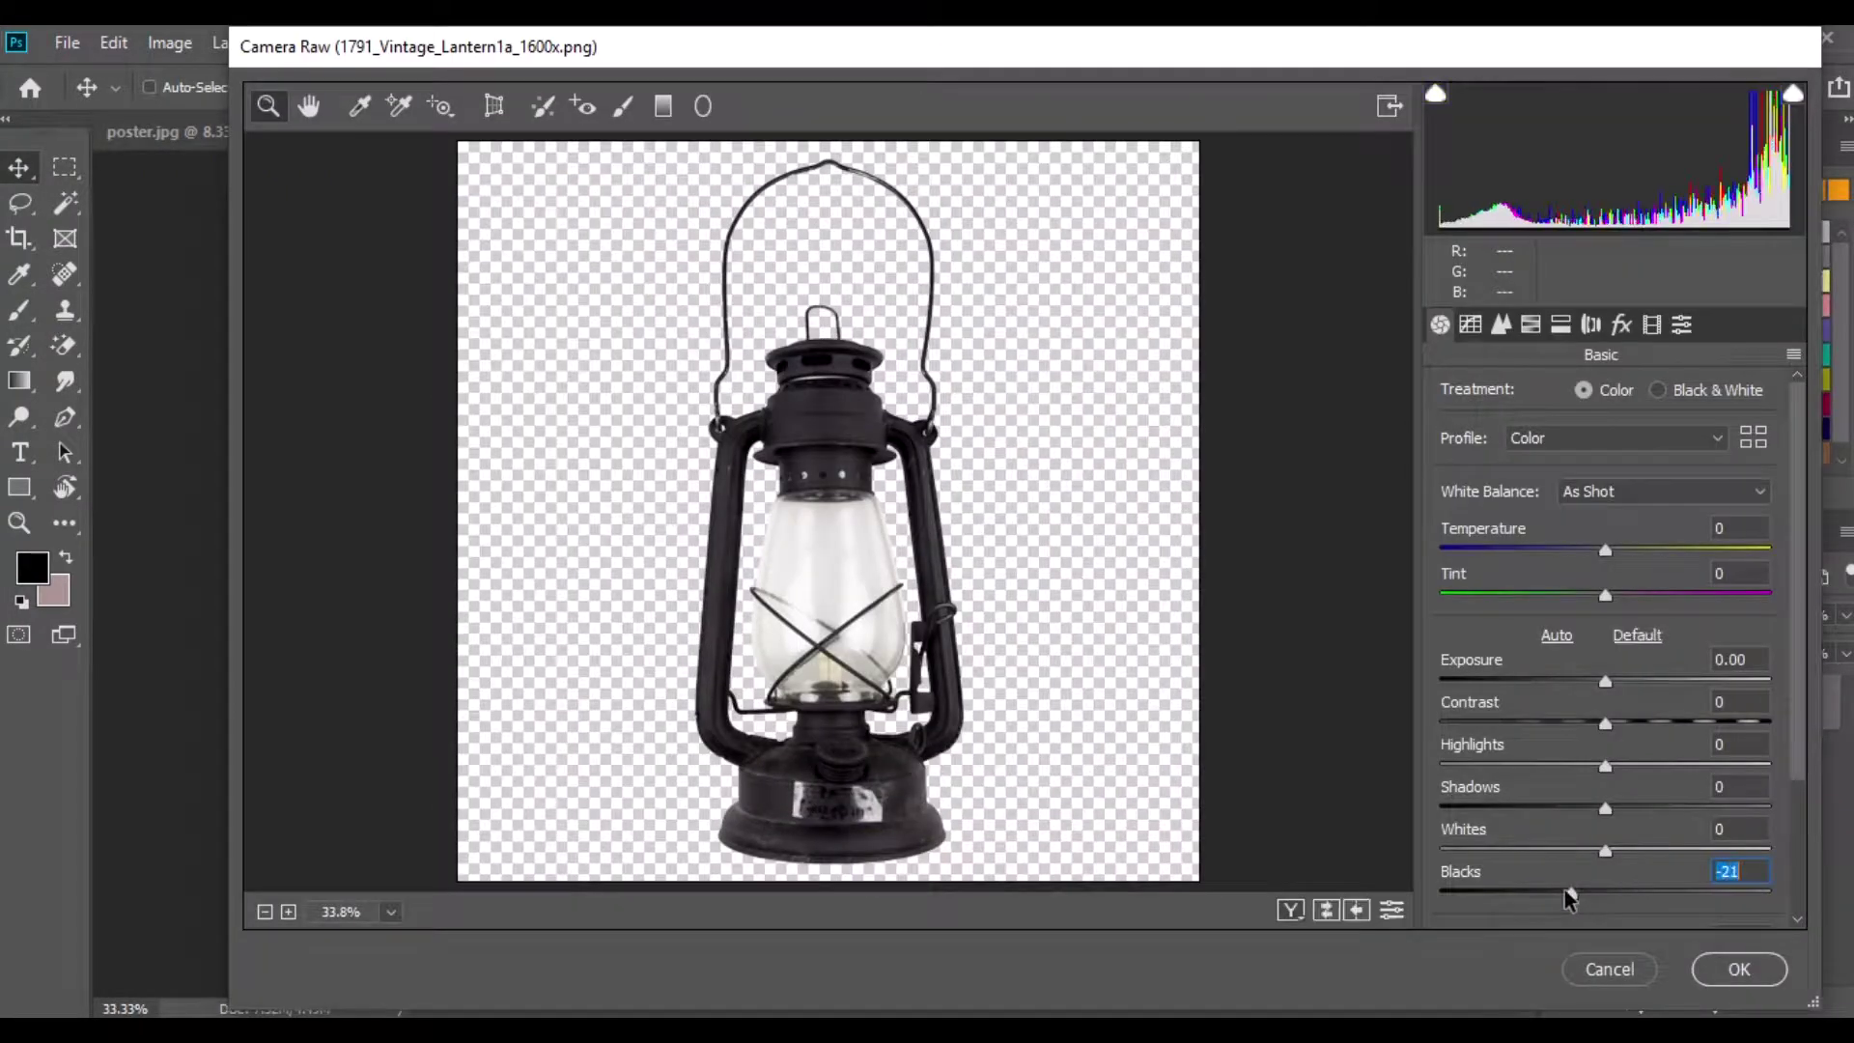
scroll(1619, 854, "down", 3)
left_click(1736, 973)
Copy the lantern into poster.jpg and place its handle at the man's lowered hand beside the water.
left_click_drag(832, 647, 663, 676)
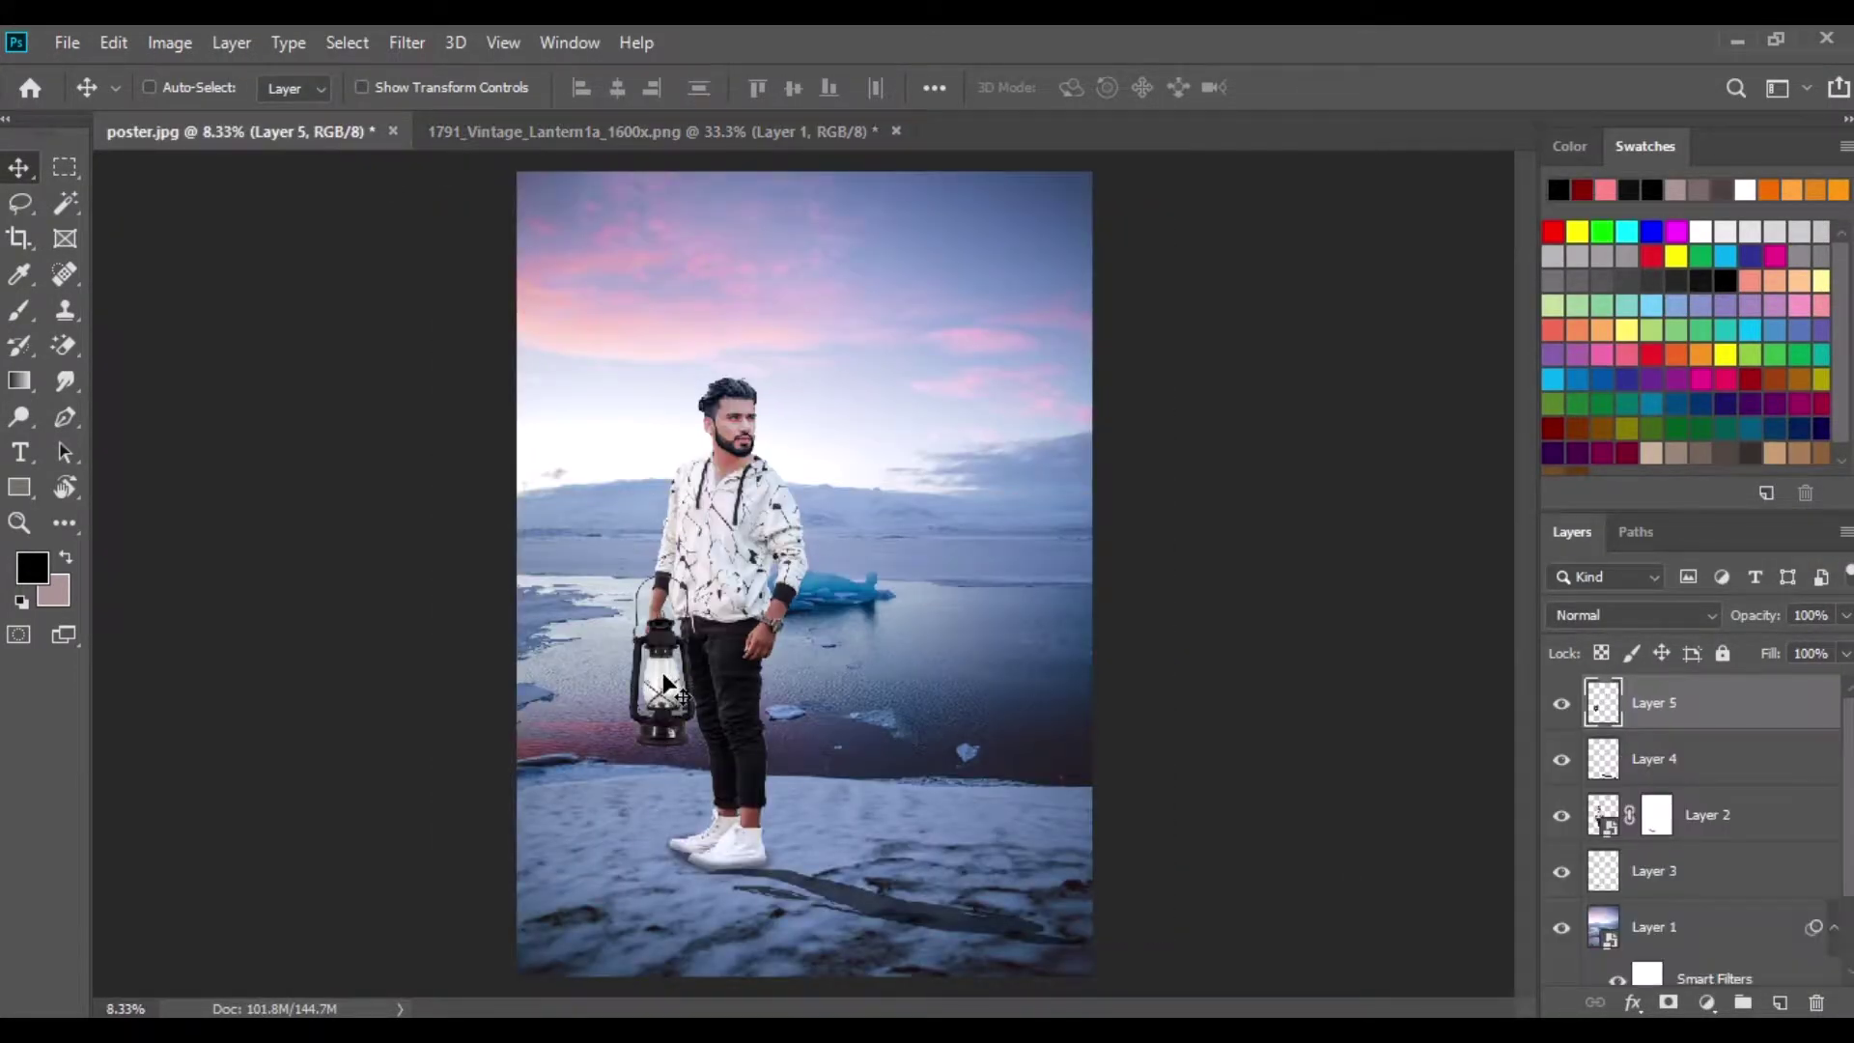
key("ctrl+plus")
key("ctrl+plus")
key("ctrl+plus")
key("ctrl+plus")
key("ctrl+plus")
left_click_drag(145, 753, 828, 425)
left_click_drag(753, 603, 723, 946)
Scale the lantern down proportionally and reposition it so its handle hangs from the man's fingers.
left_click(113, 43)
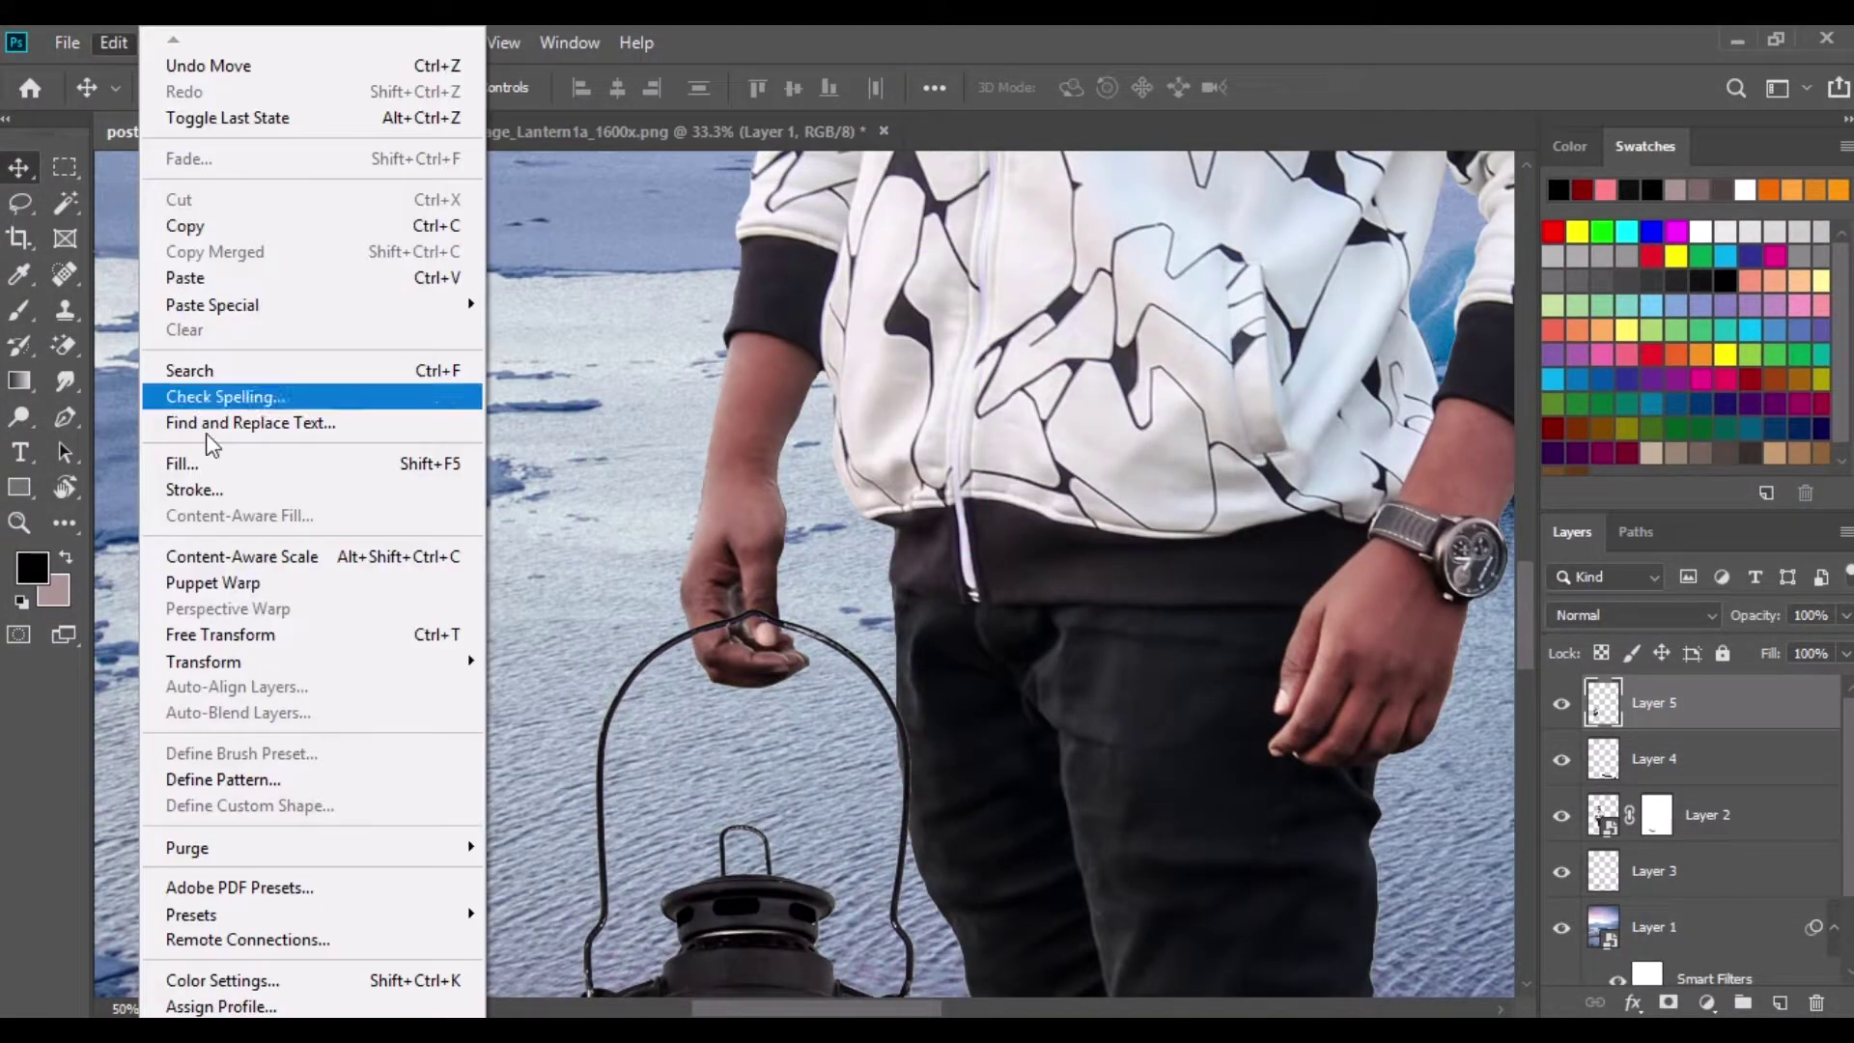
left_click(239, 630)
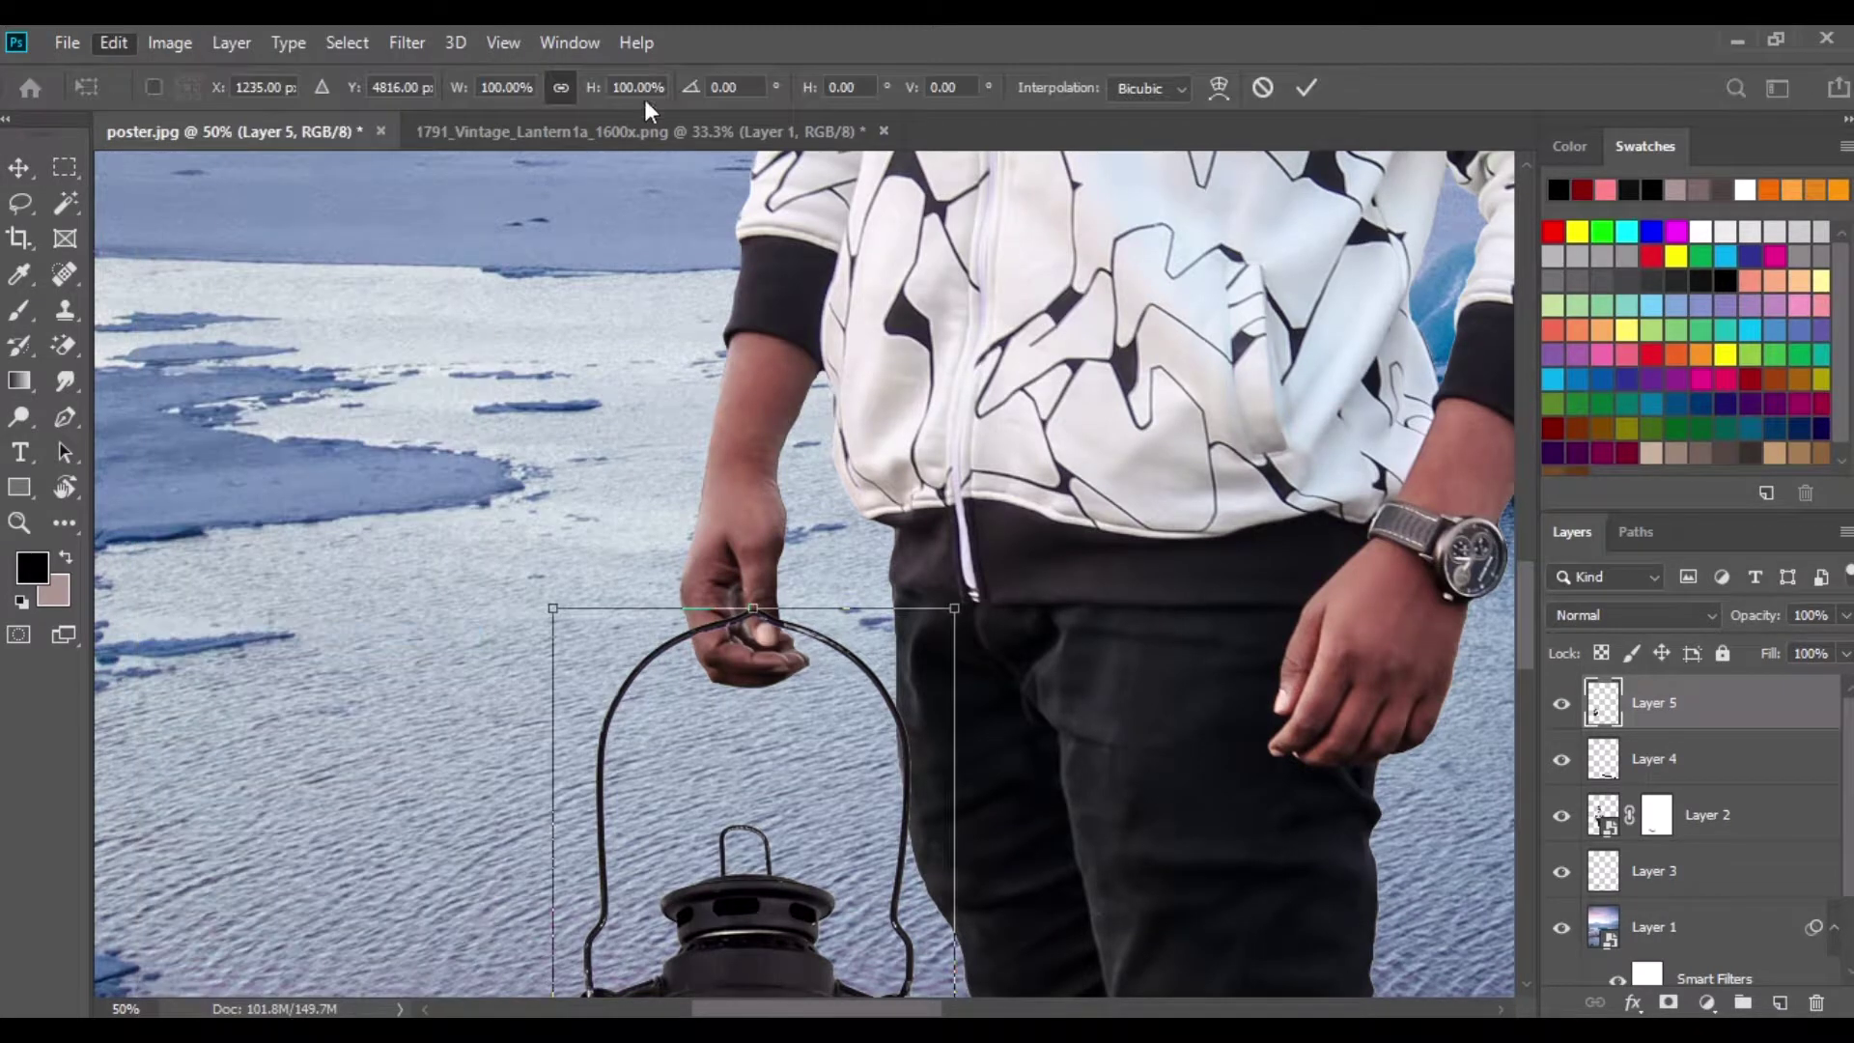
left_click(560, 88)
left_click_drag(593, 88, 574, 88)
scroll(795, 615, "down", 3)
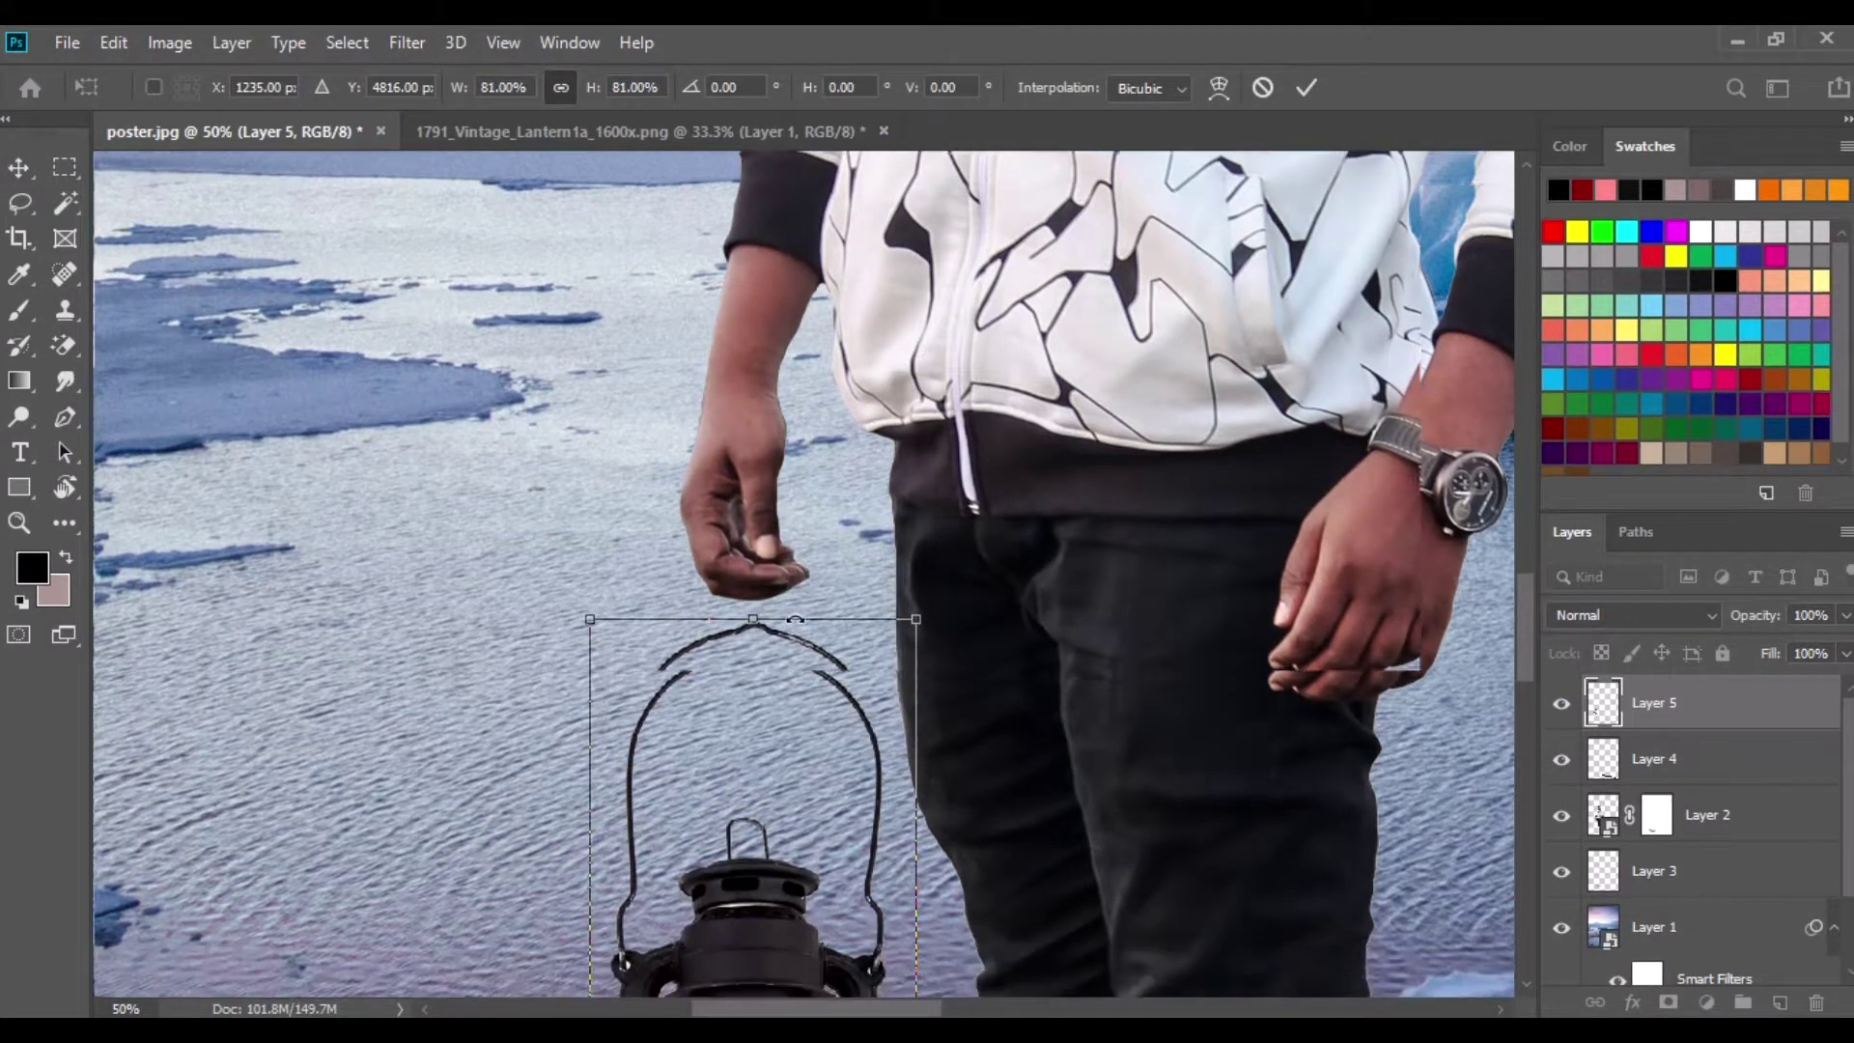
scroll(793, 680, "down", 2)
left_click_drag(760, 726, 770, 634)
left_click_drag(598, 94, 556, 94)
left_click_drag(814, 698, 744, 540)
left_click(27, 171)
key("ctrl+1")
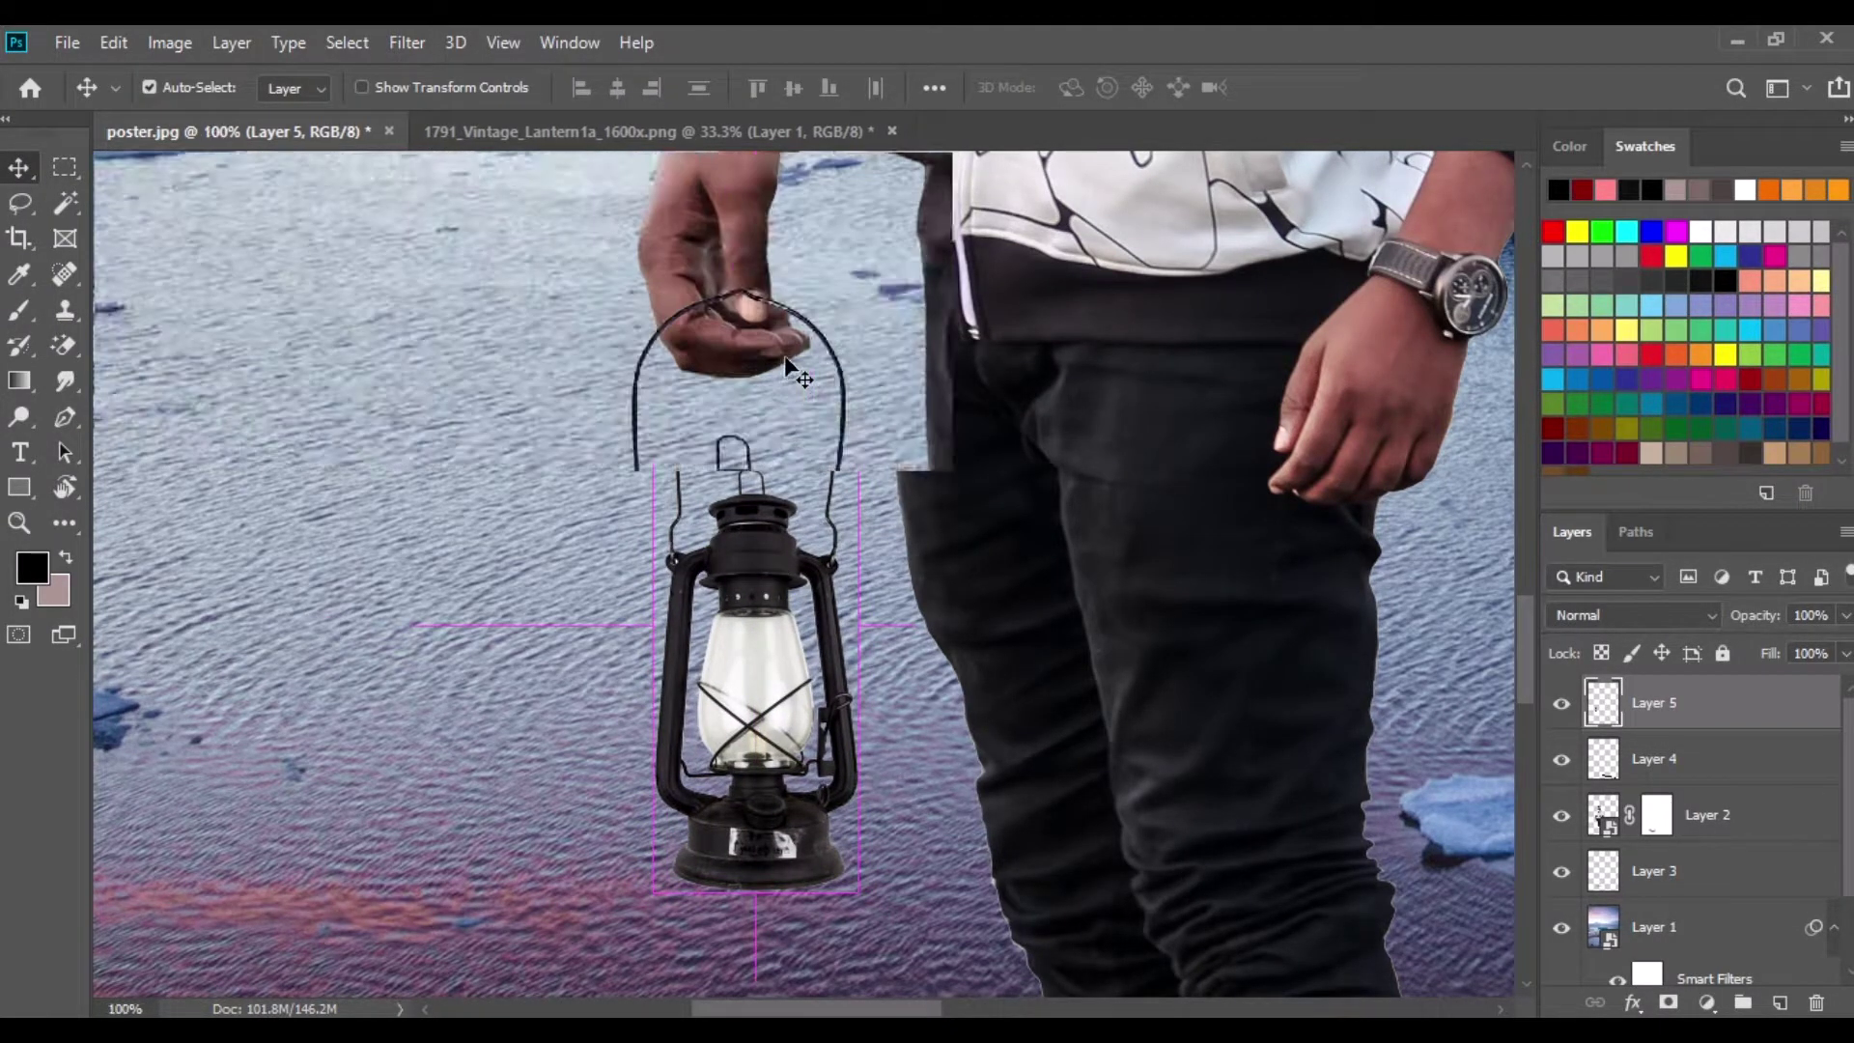
Erase the part of the lantern handle crossing the thumb and fingers with an 18 px eraser so the hand appears to grip it.
key("ctrl+plus")
key("ctrl+plus")
scroll(797, 606, "up", 8)
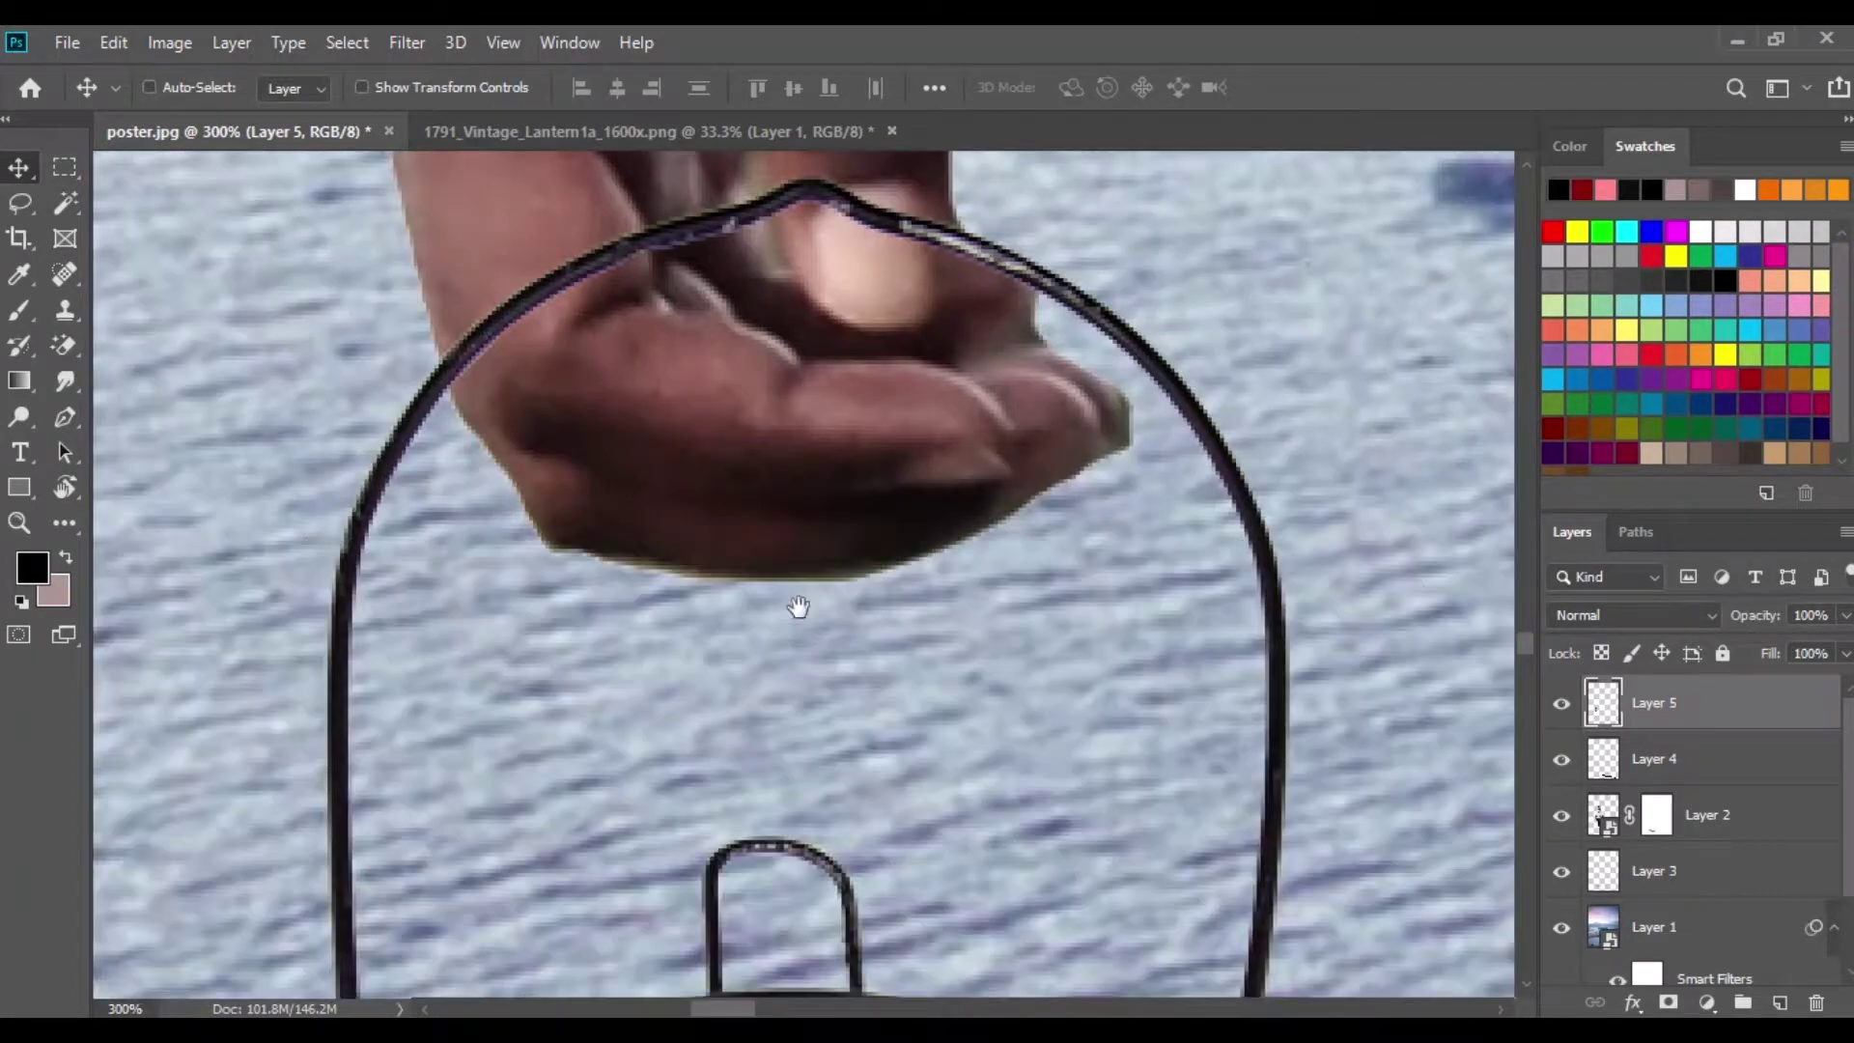
scroll(797, 606, "up", 3)
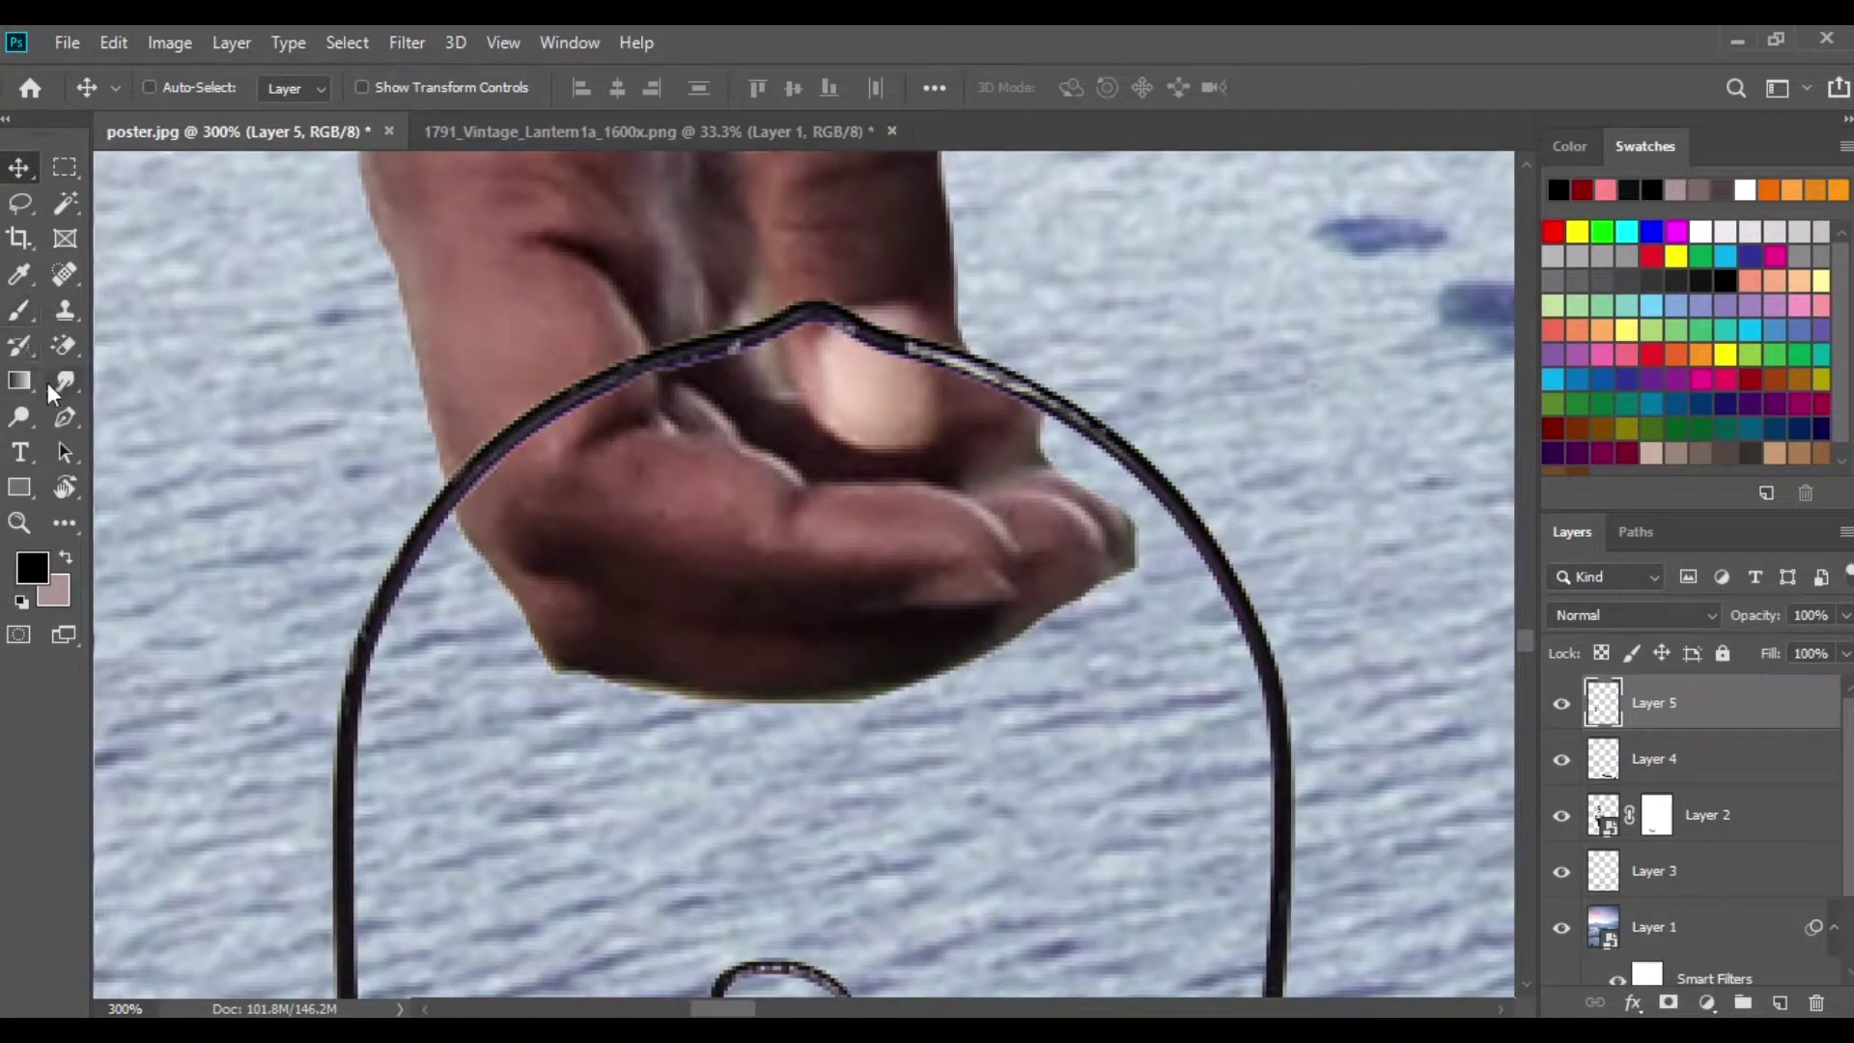
right_click(68, 338)
left_click(213, 346)
right_click(661, 387)
left_click_drag(815, 448, 843, 448)
key("Return")
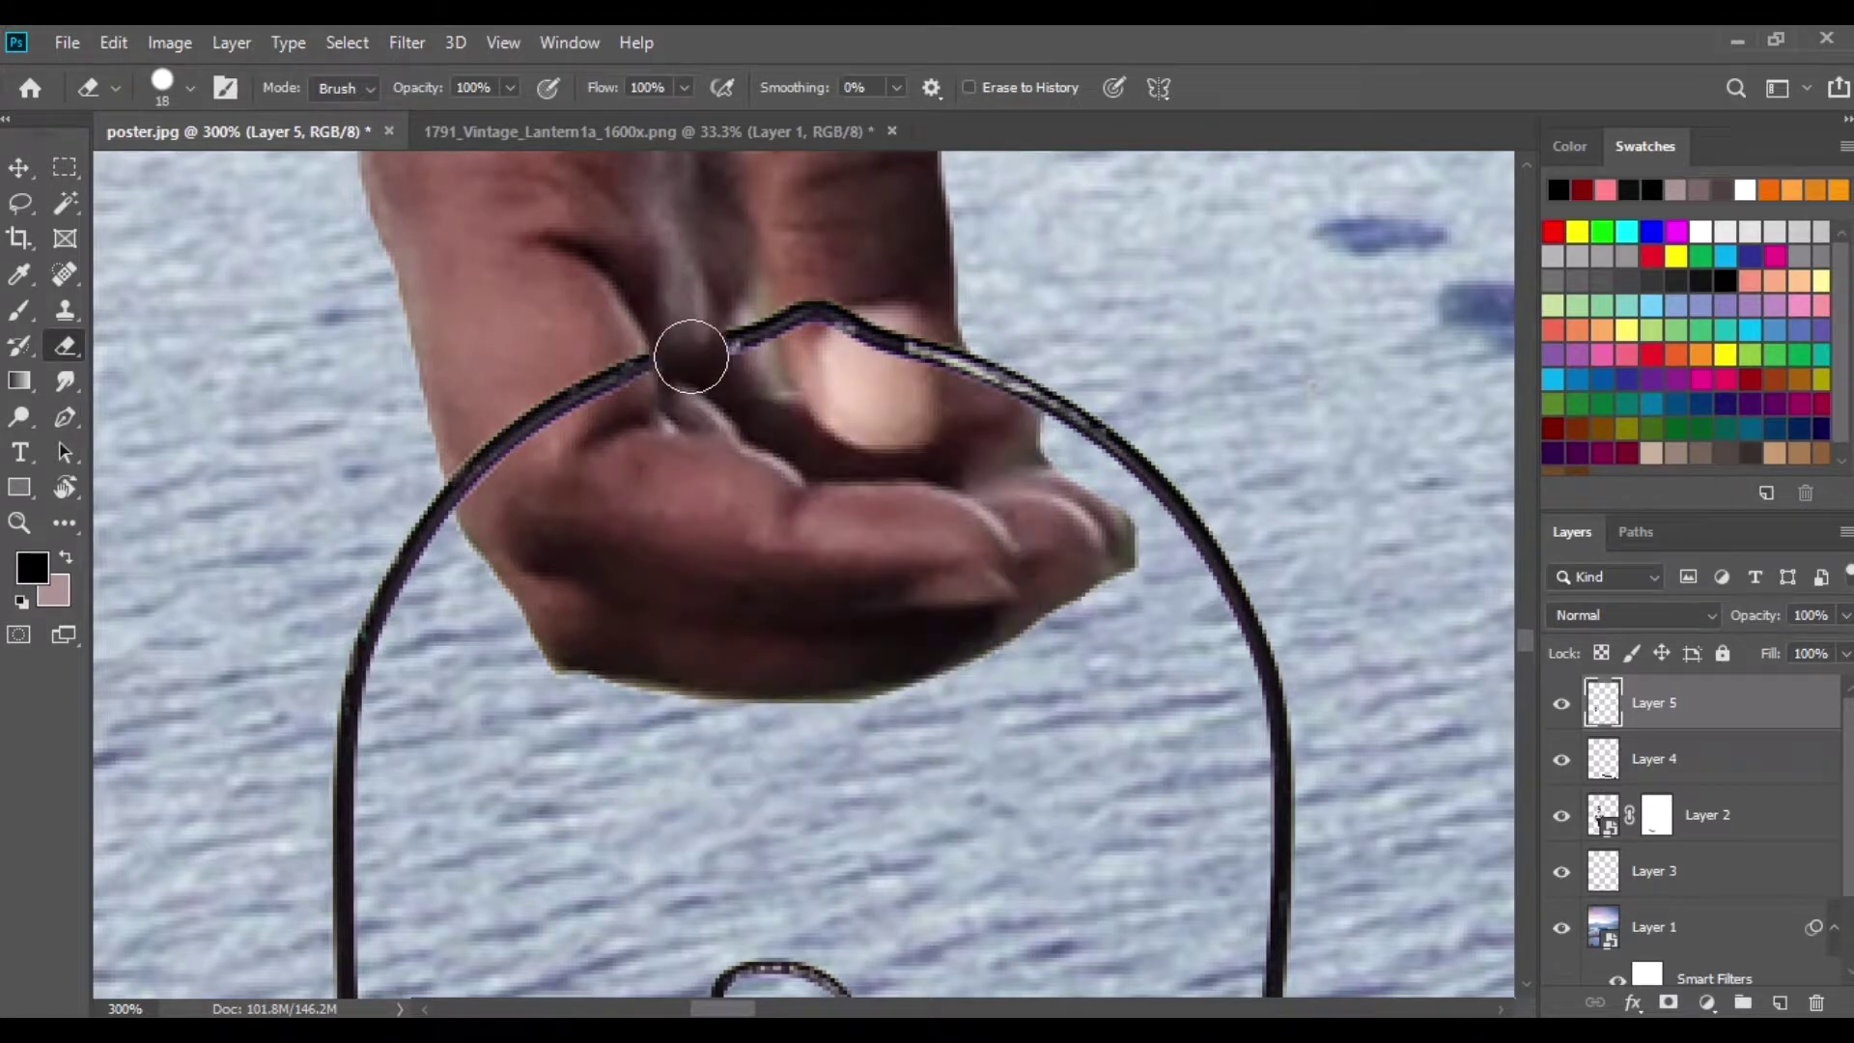
mouse_move(692, 349)
left_mouse_down()
mouse_move(772, 322)
mouse_move(848, 328)
left_mouse_up()
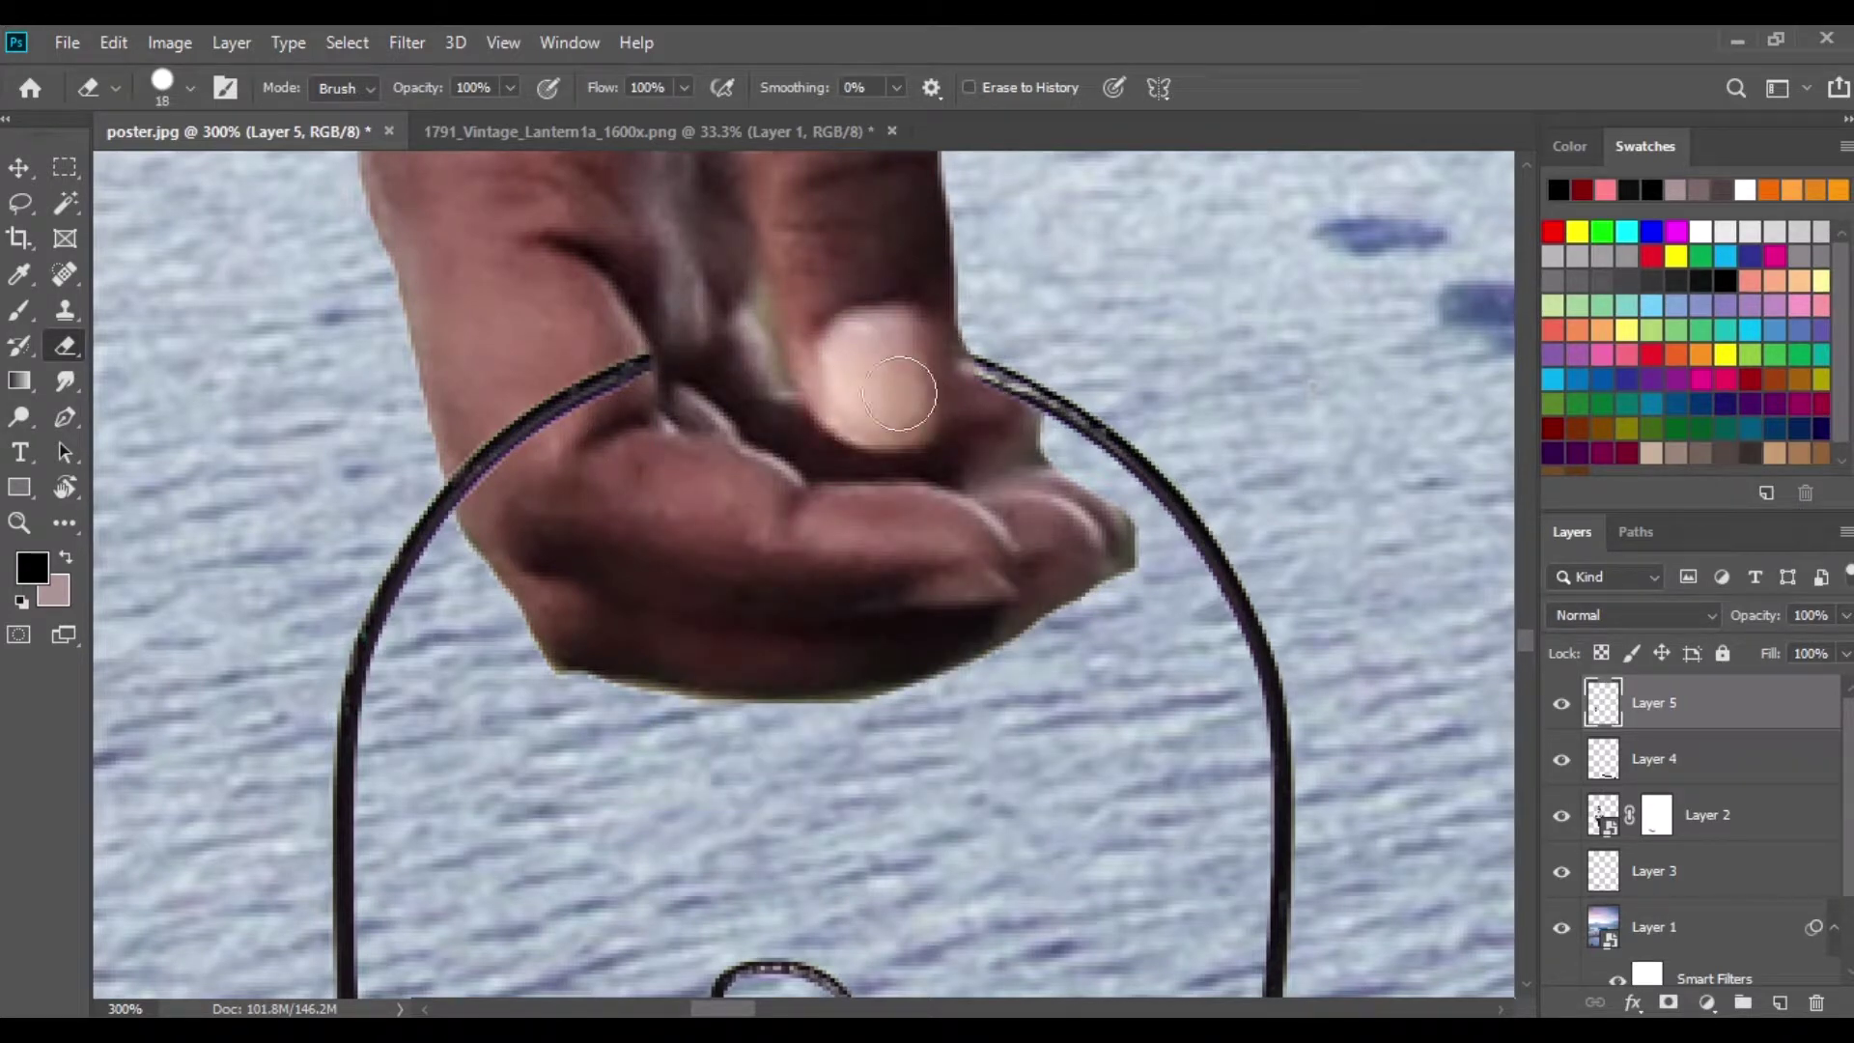
scroll(869, 401, "down", 10)
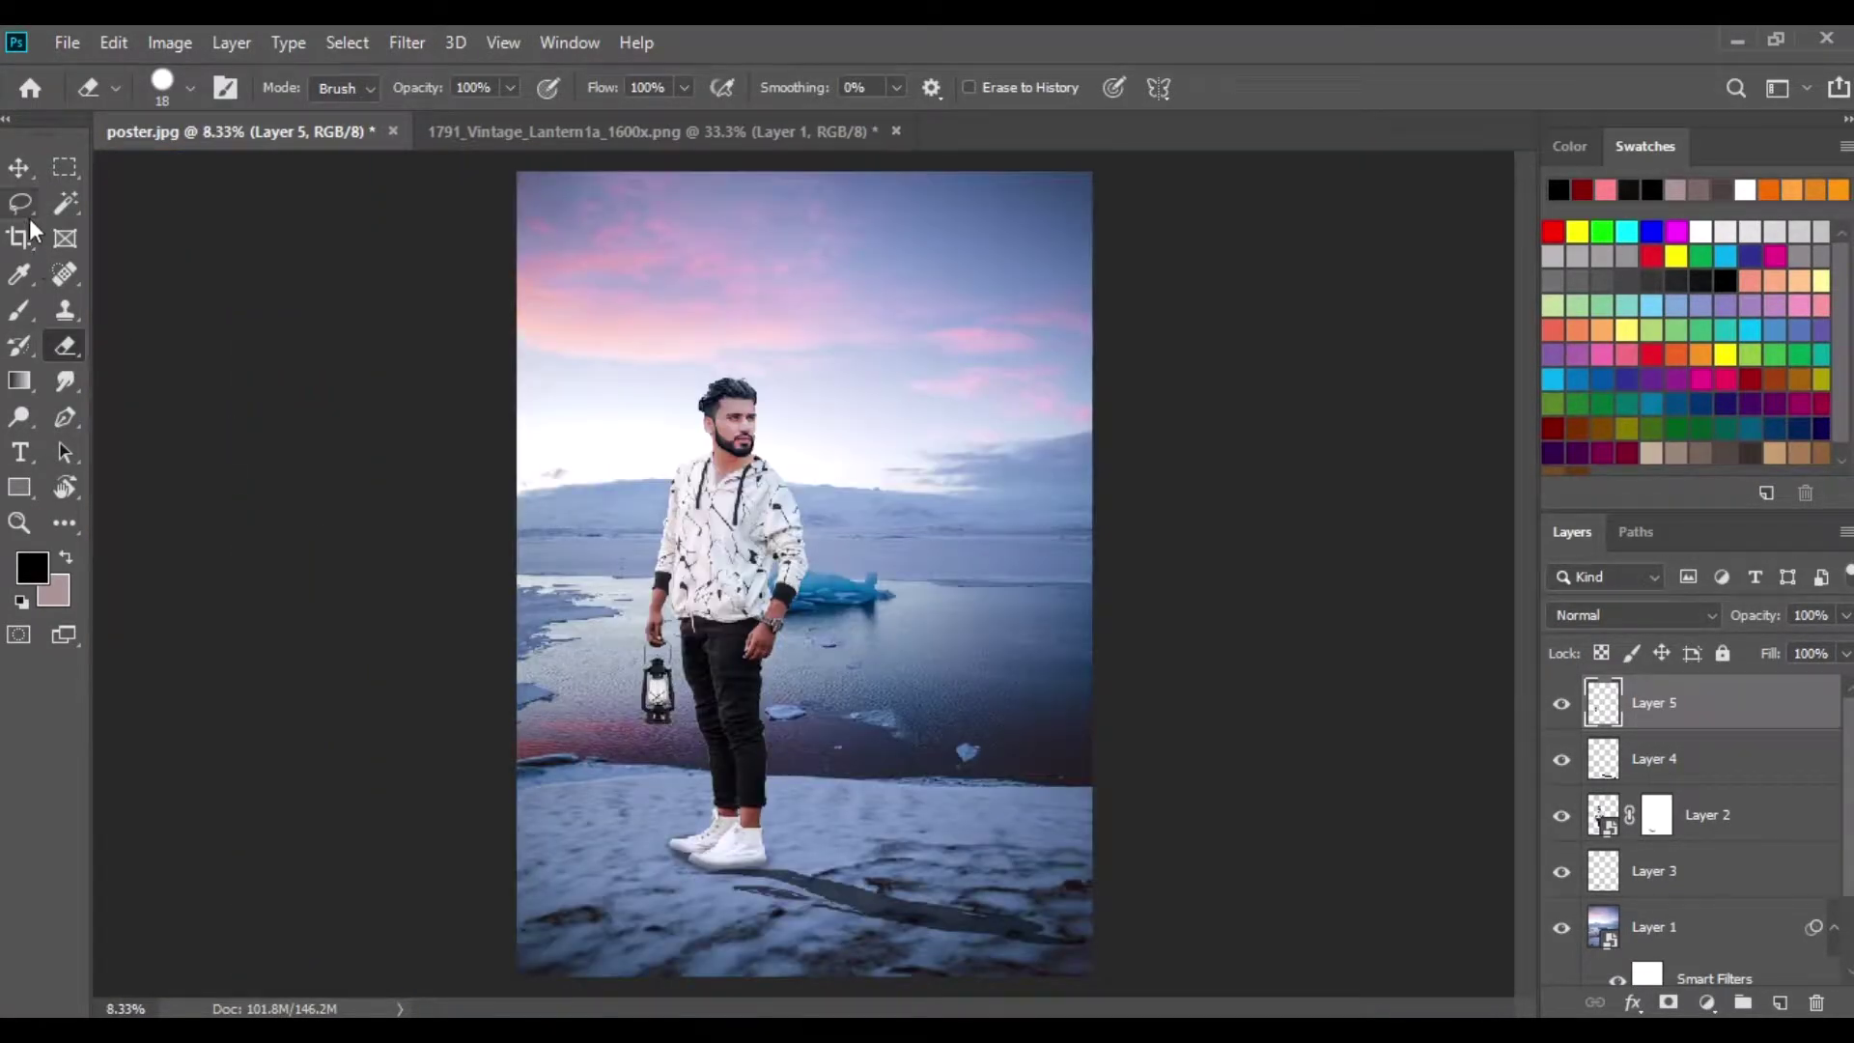
Close the lantern source document without saving it.
left_click(19, 167)
left_click(618, 141)
left_click(896, 131)
left_click(927, 431)
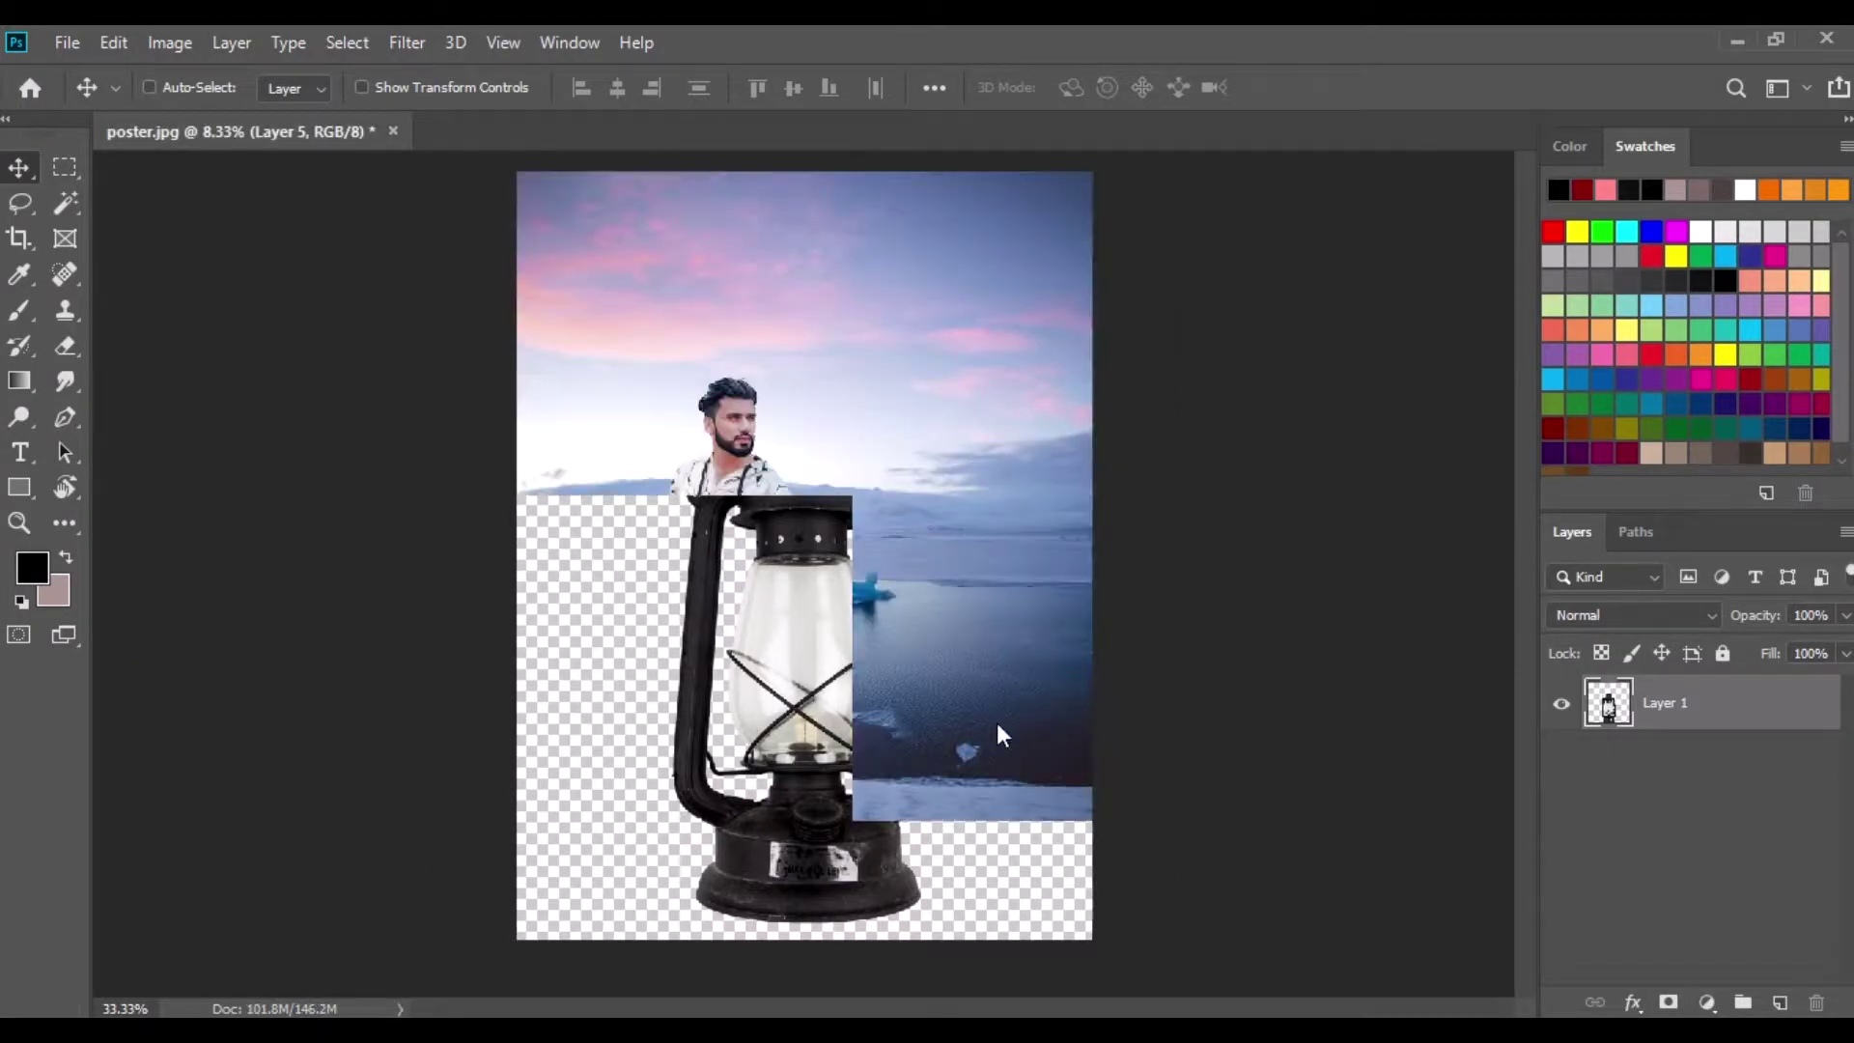
Open the beam_of_light image, convert its layer to a smart object and copy it over the lantern in the poster.
key("alt+Tab")
left_click(925, 461)
left_click_drag(932, 476, 574, 135)
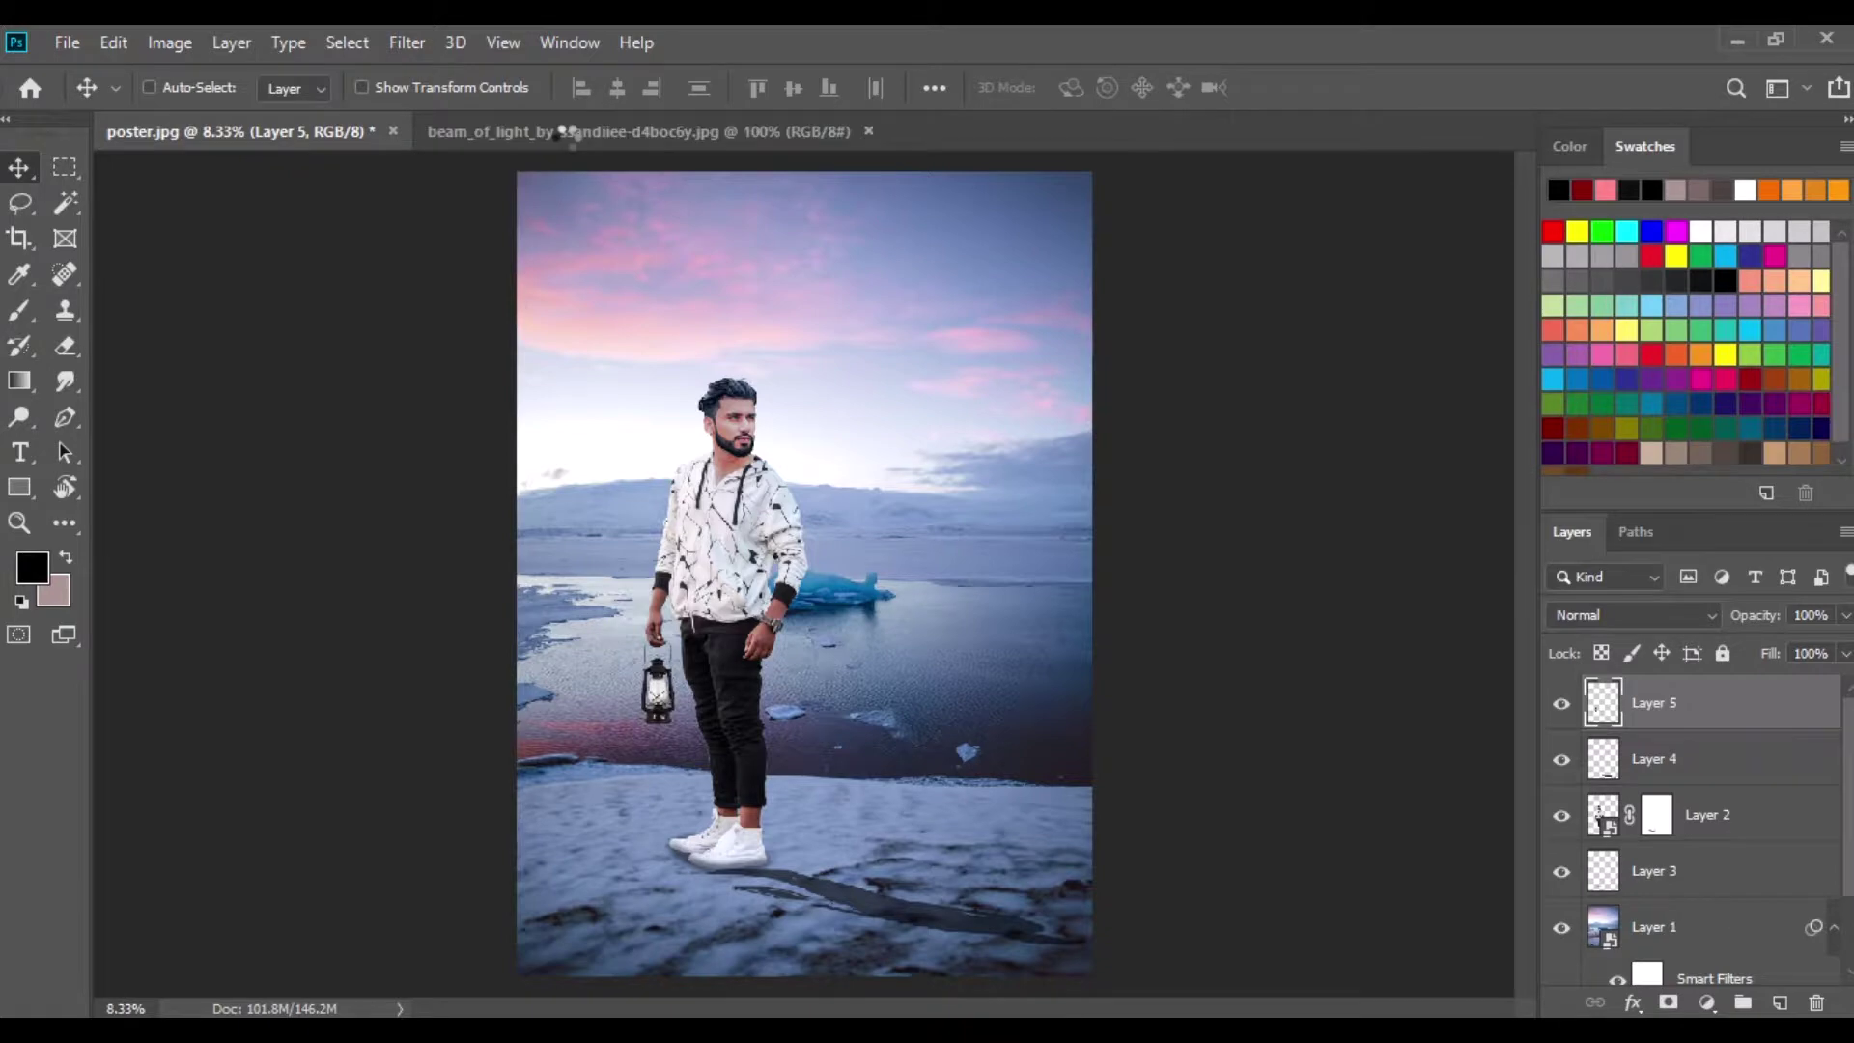
right_click(1678, 716)
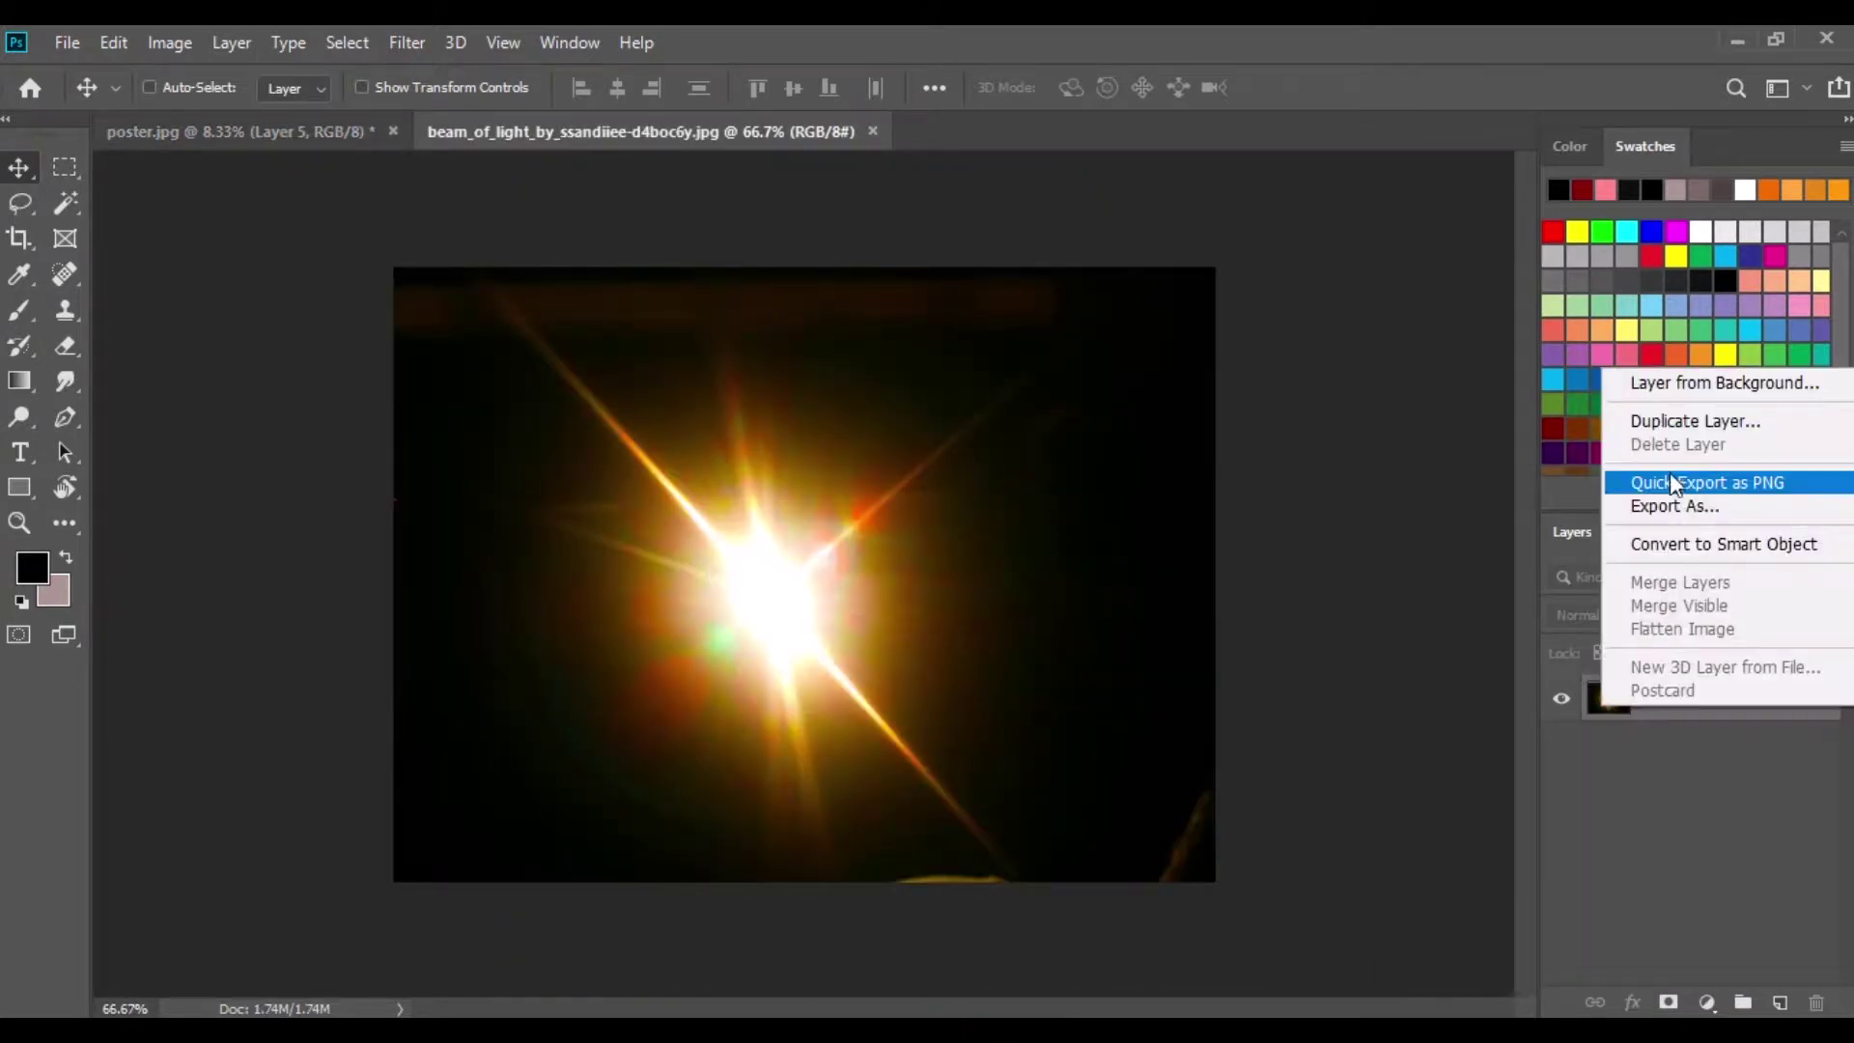
left_click(1672, 535)
left_click_drag(765, 540, 692, 459)
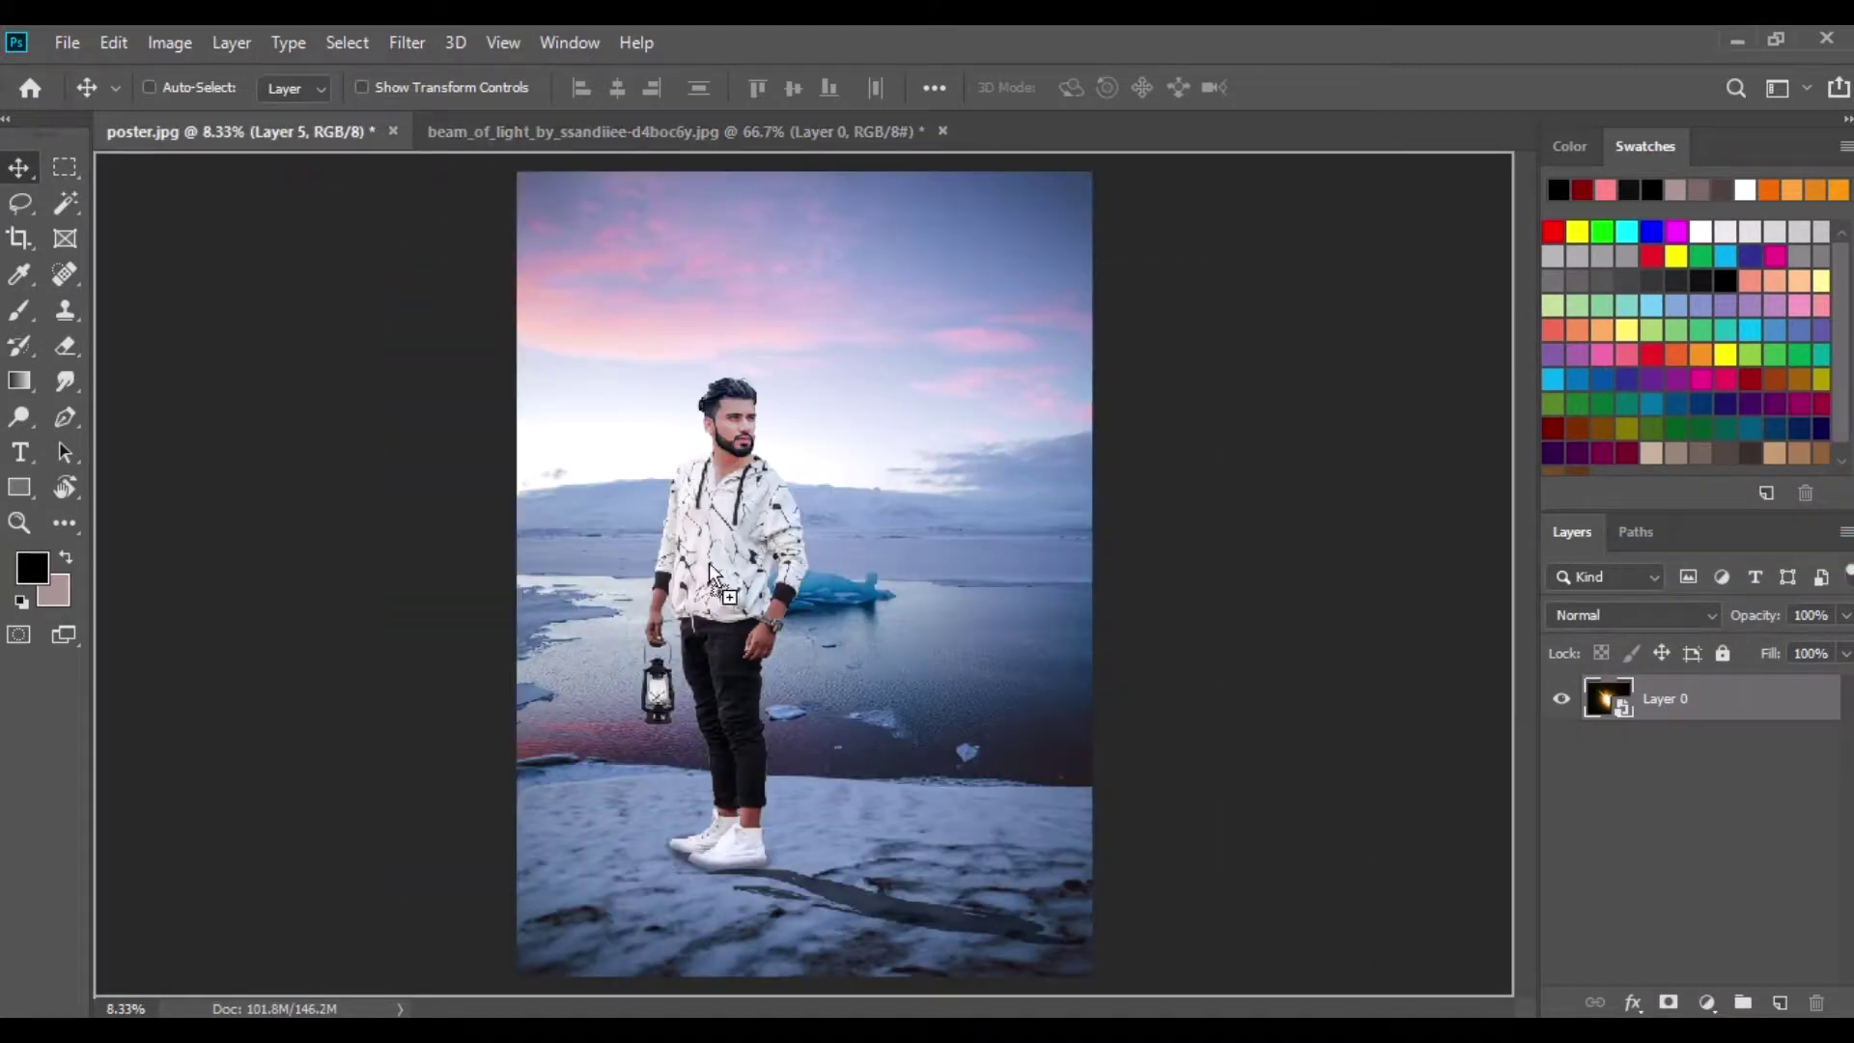
left_click_drag(653, 688, 666, 732)
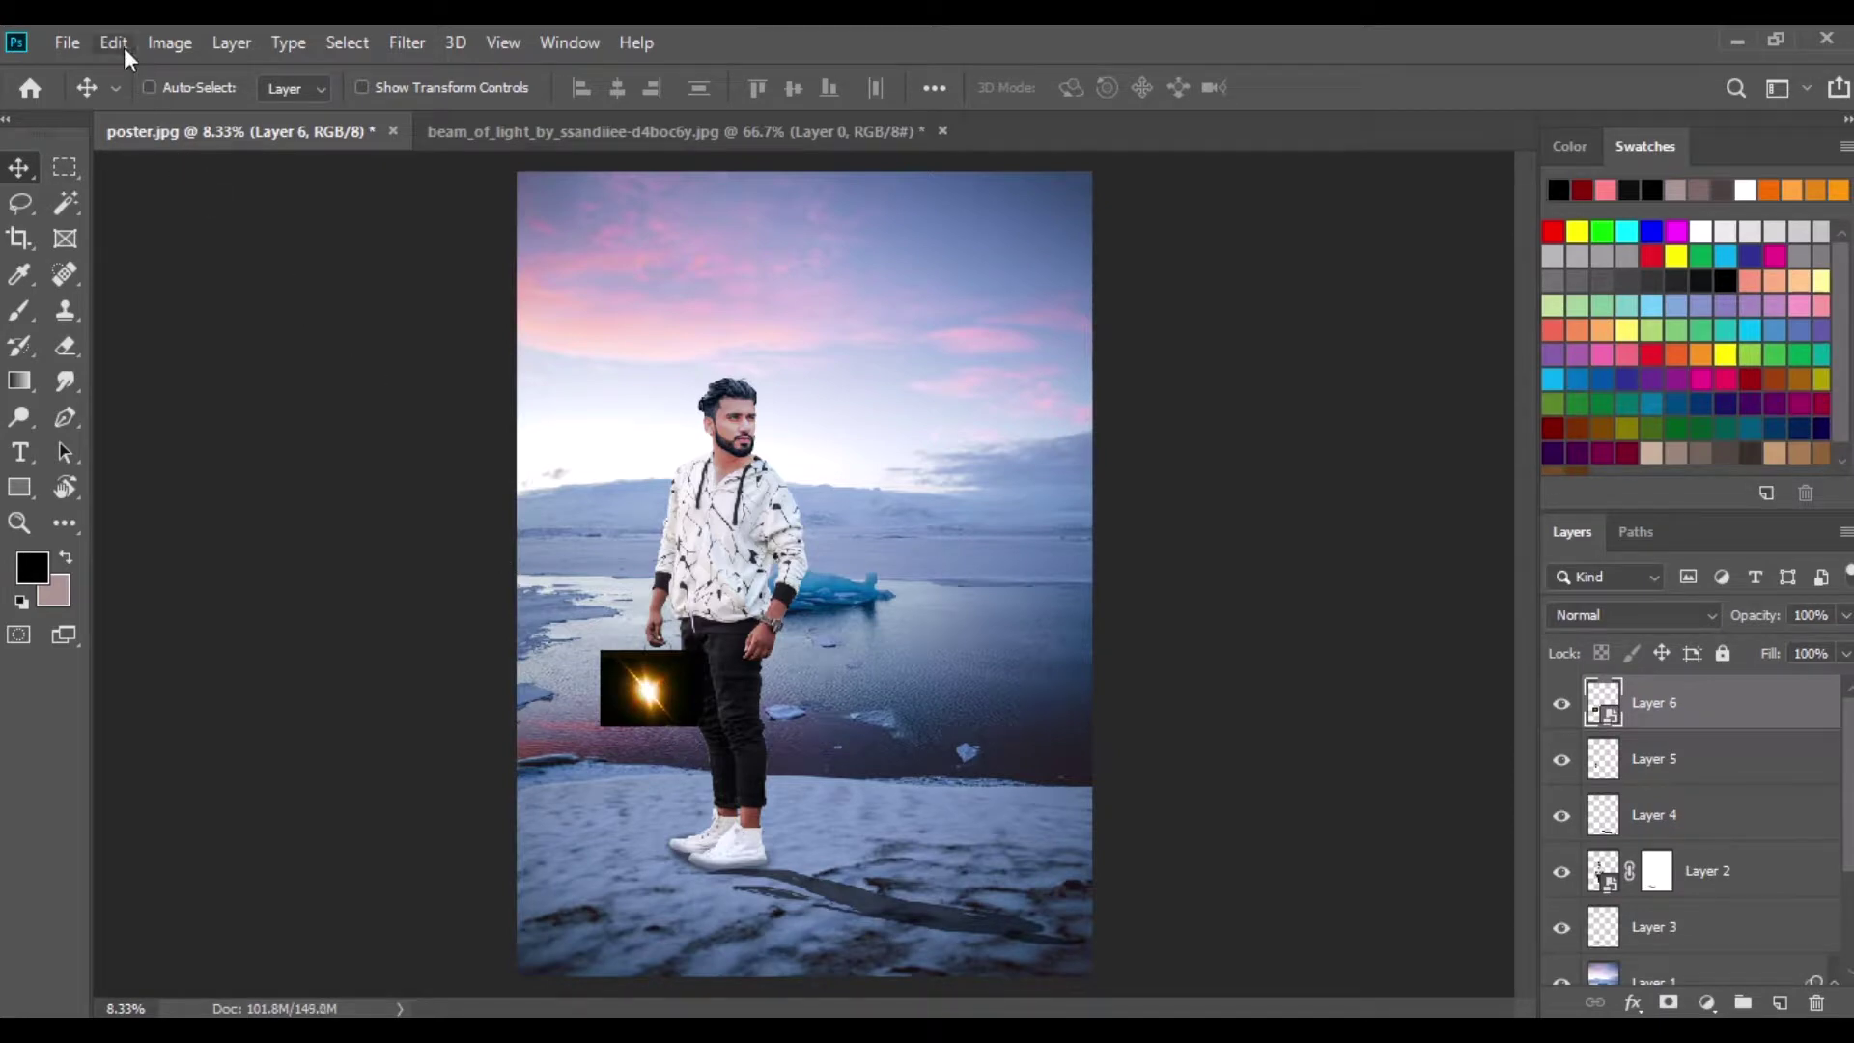
Enlarge the light beam image over the lantern and set its blend mode to Screen.
left_click(118, 45)
left_click(290, 630)
left_click_drag(715, 733, 654, 714)
key("Return")
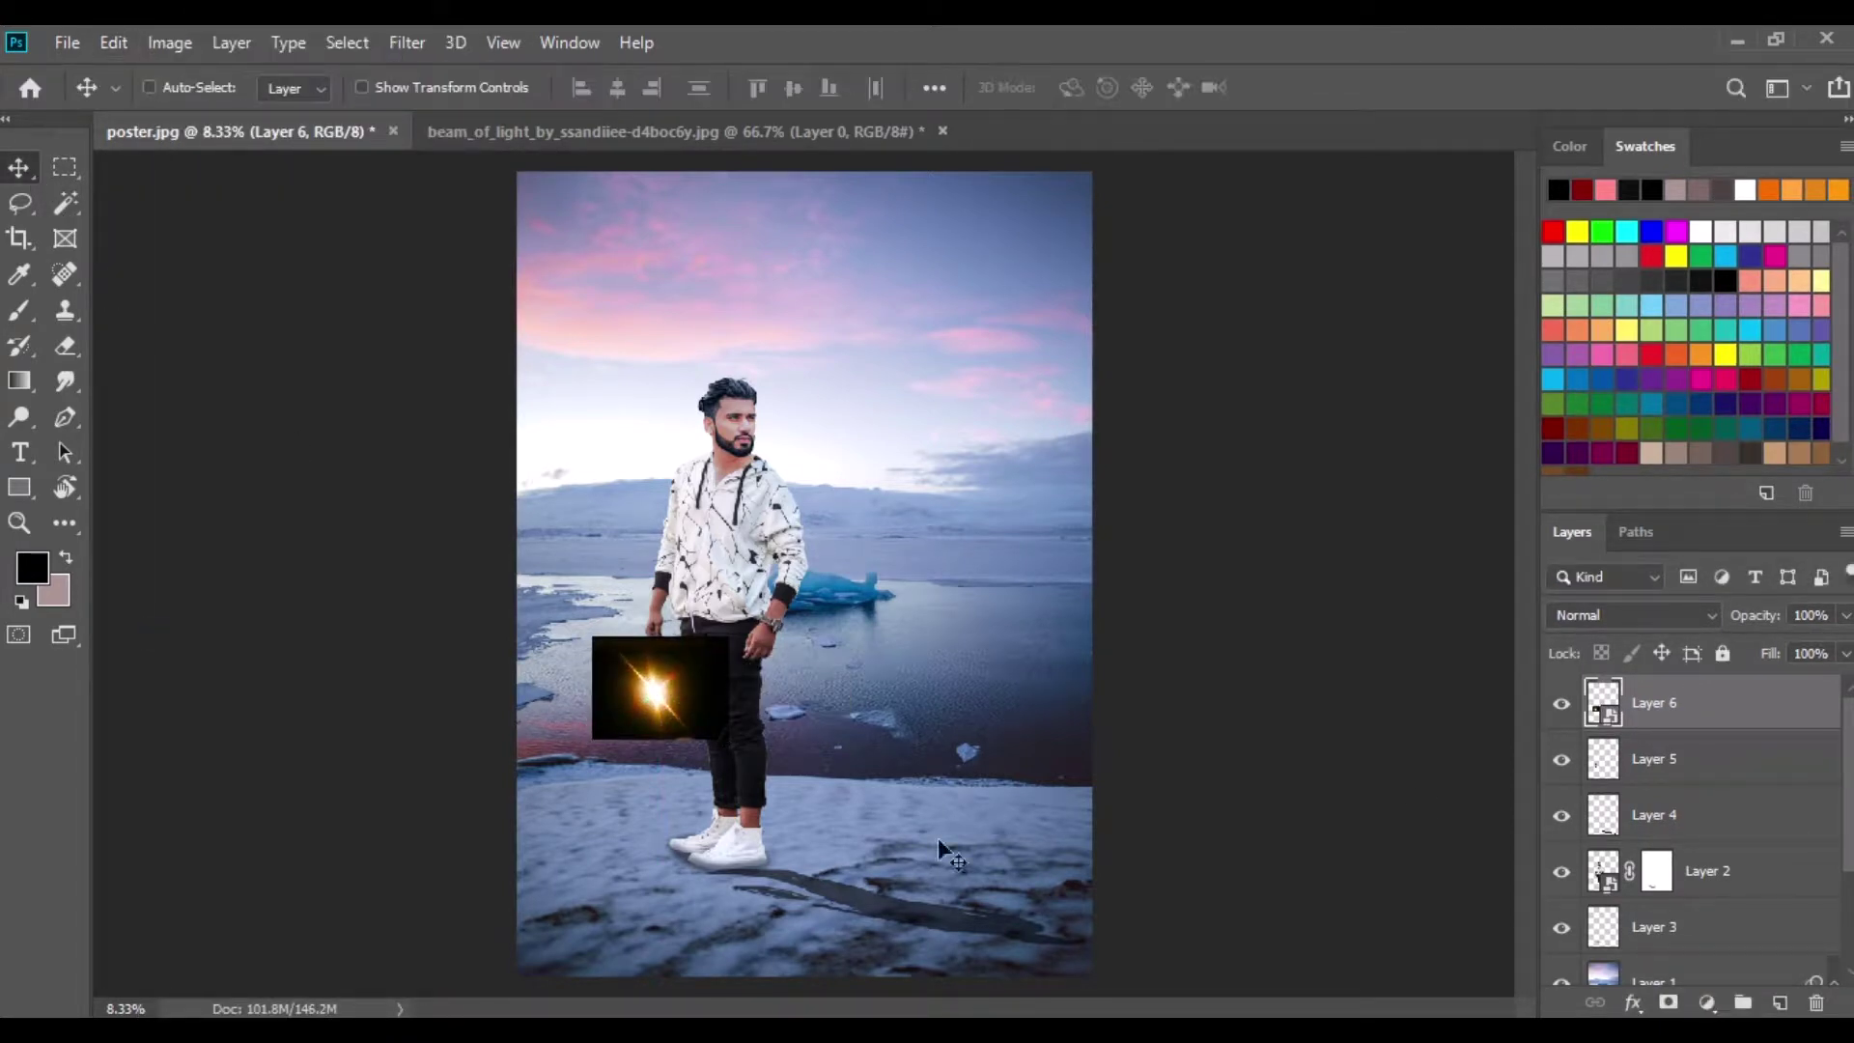
left_click(1608, 615)
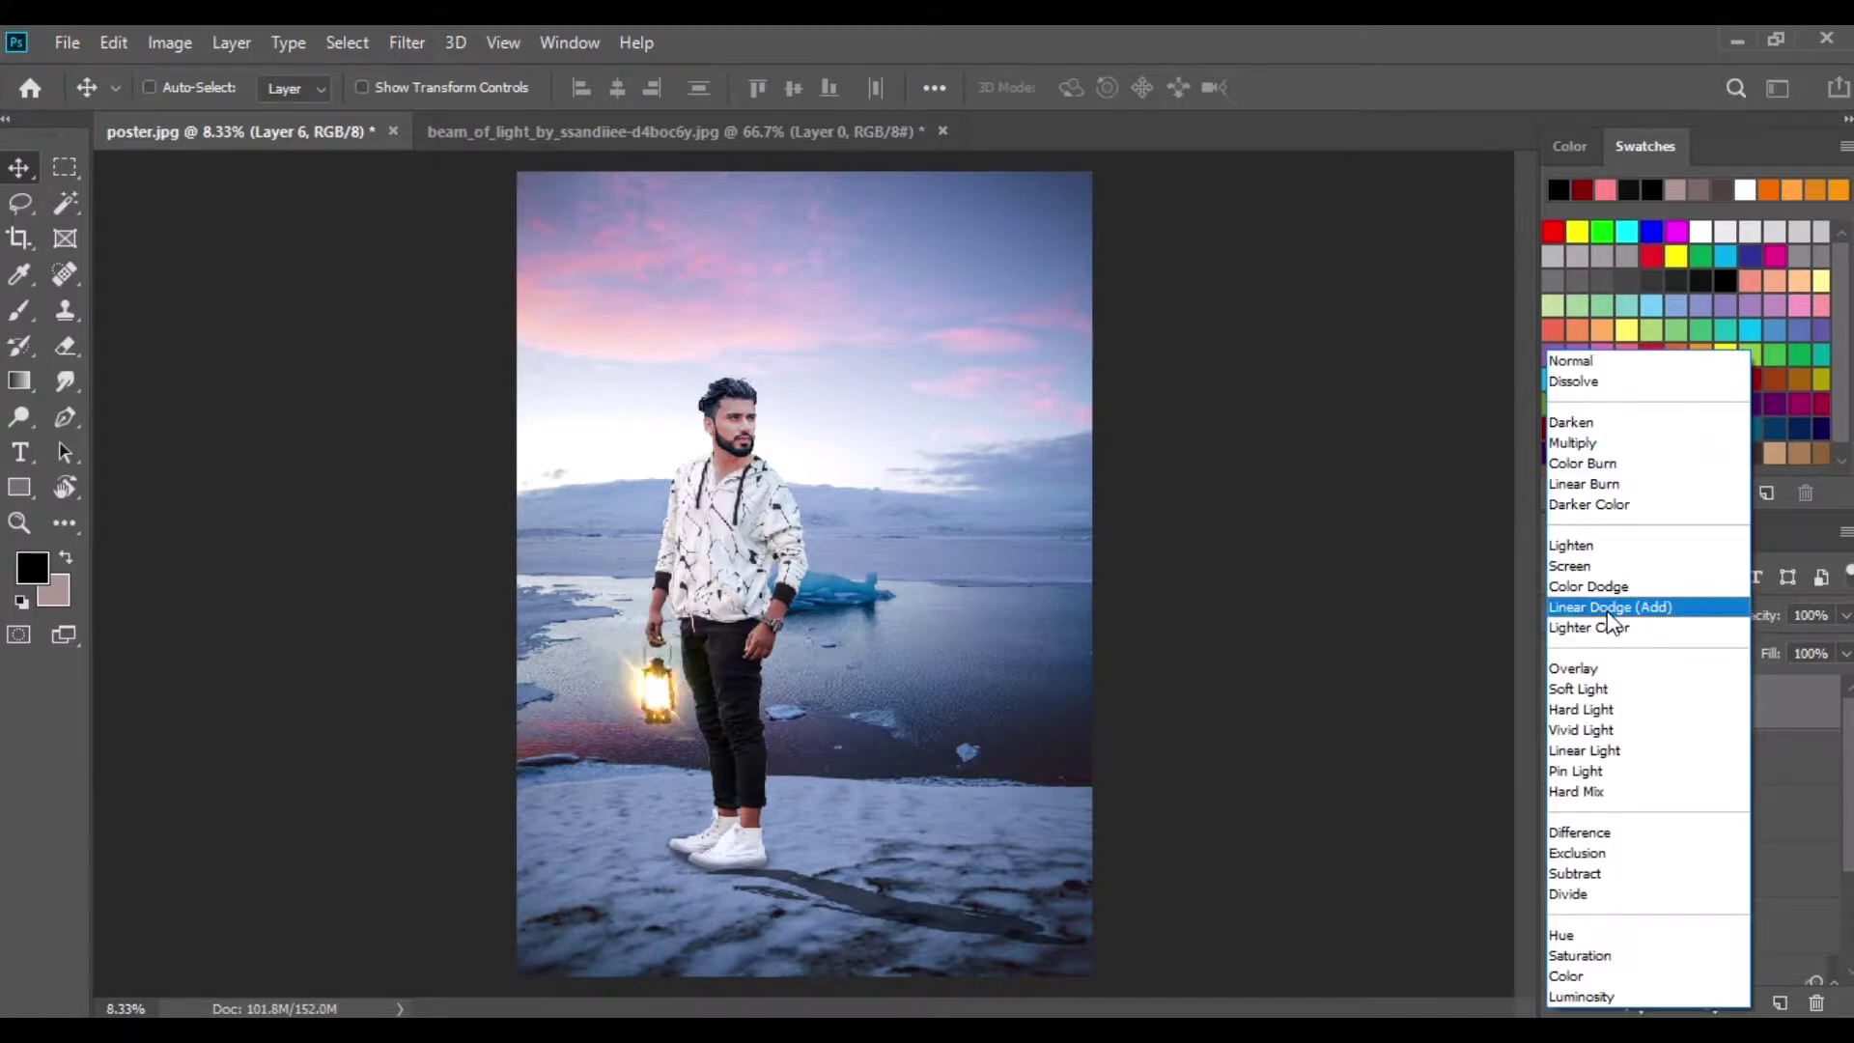
left_click(1603, 559)
left_click_drag(672, 697, 673, 697)
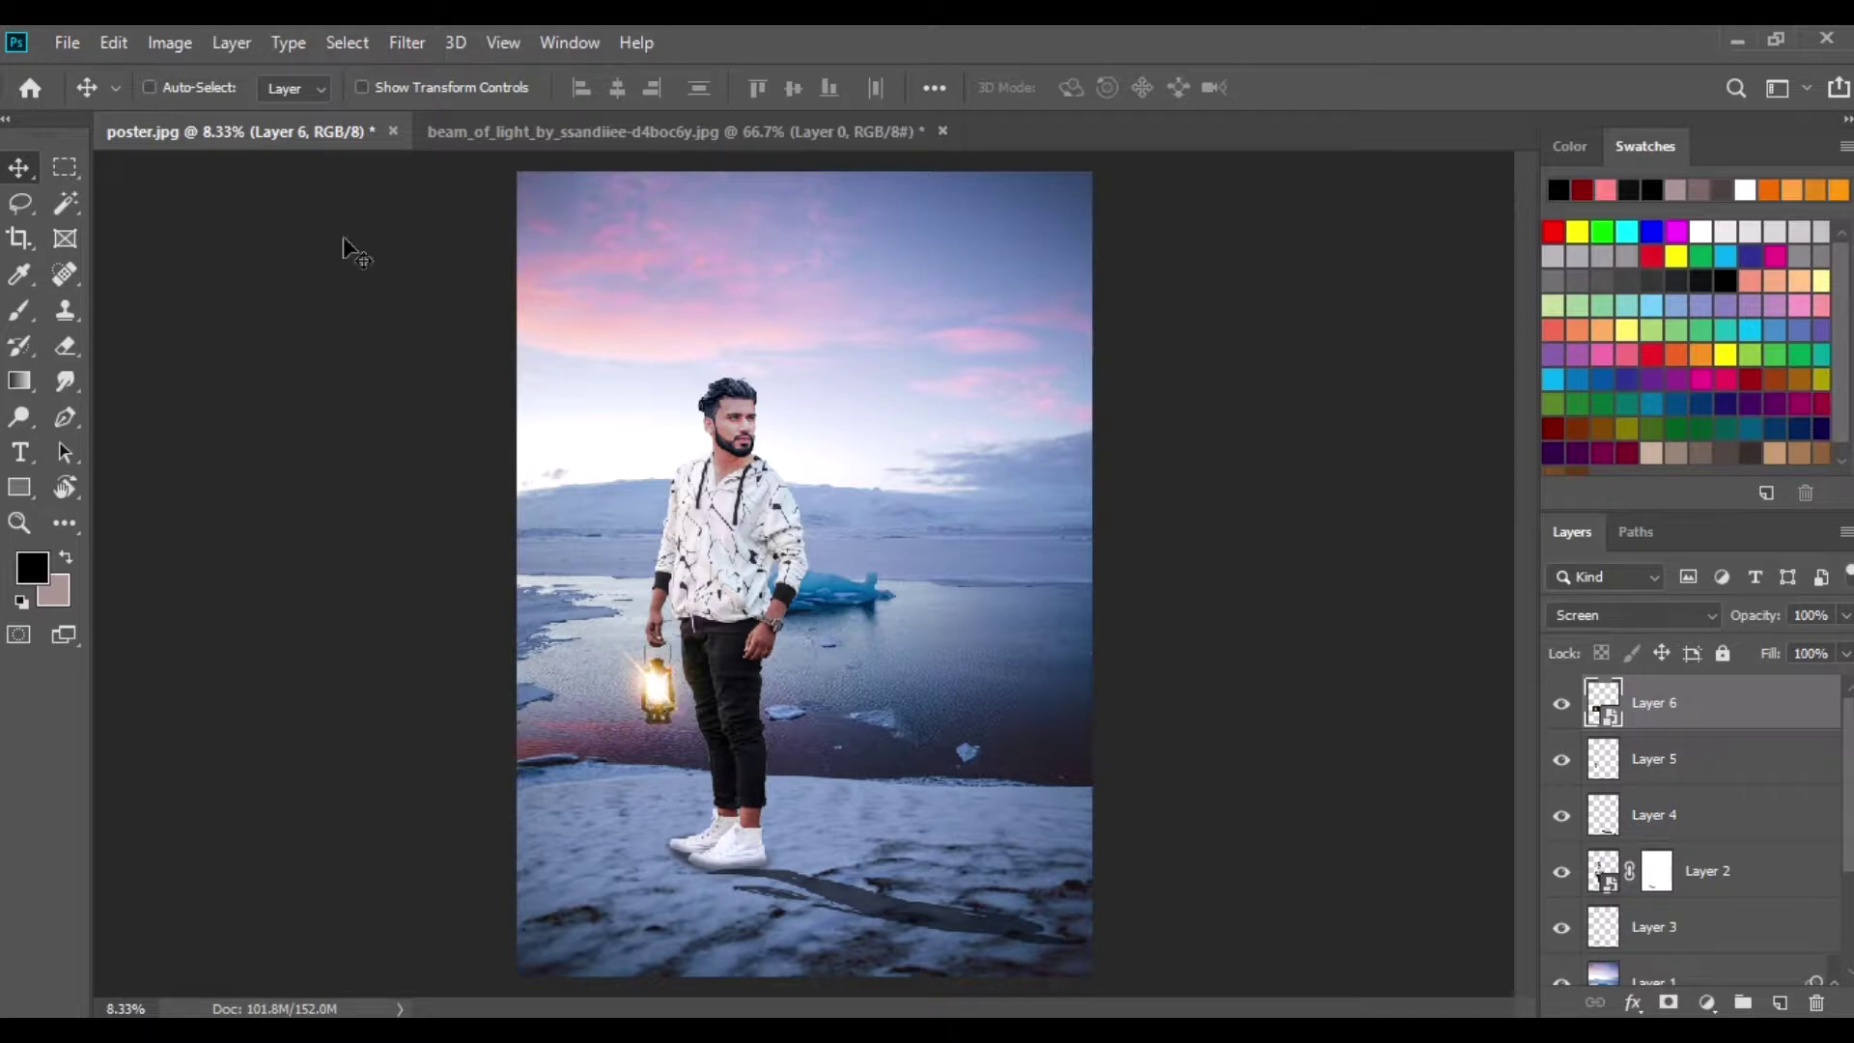
Rescale the light beam to about 109% so its glow fits around the lantern glass.
left_click(114, 42)
left_click(228, 634)
mouse_move(693, 706)
left_mouse_down()
mouse_move(751, 752)
mouse_move(717, 722)
left_mouse_up()
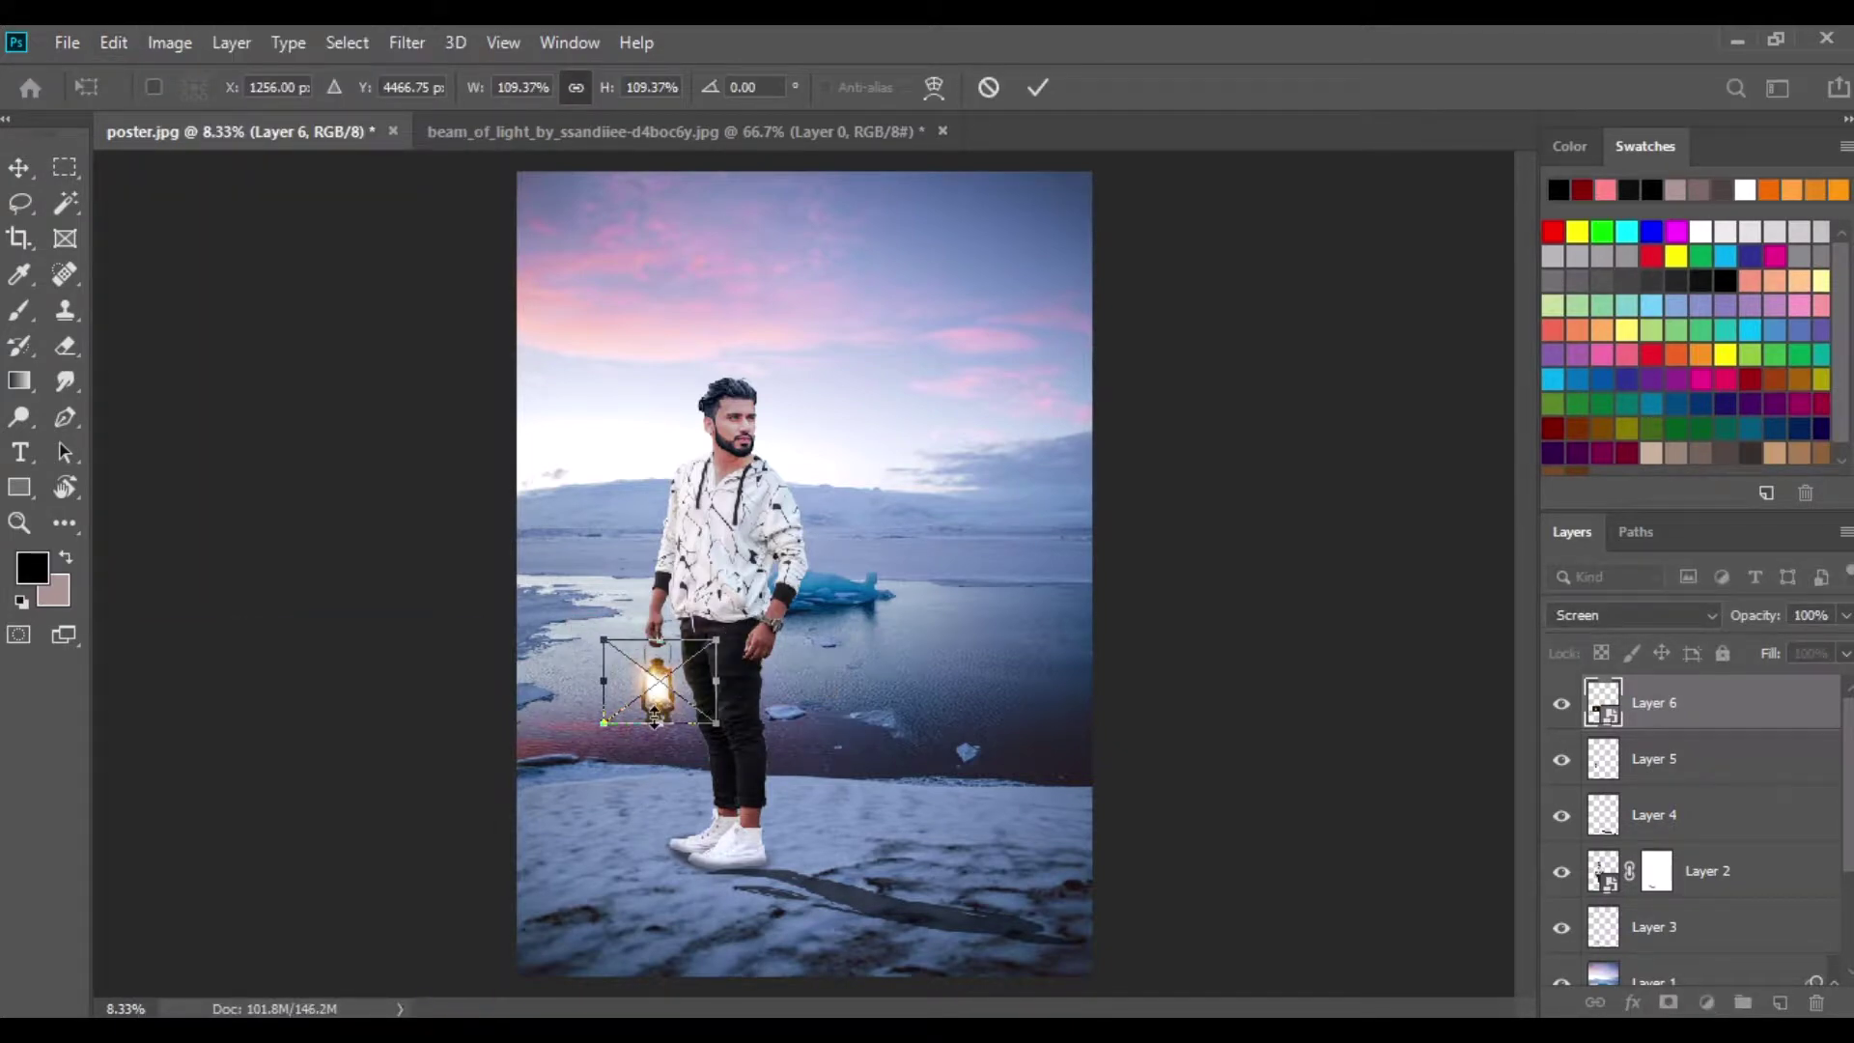
key("Return")
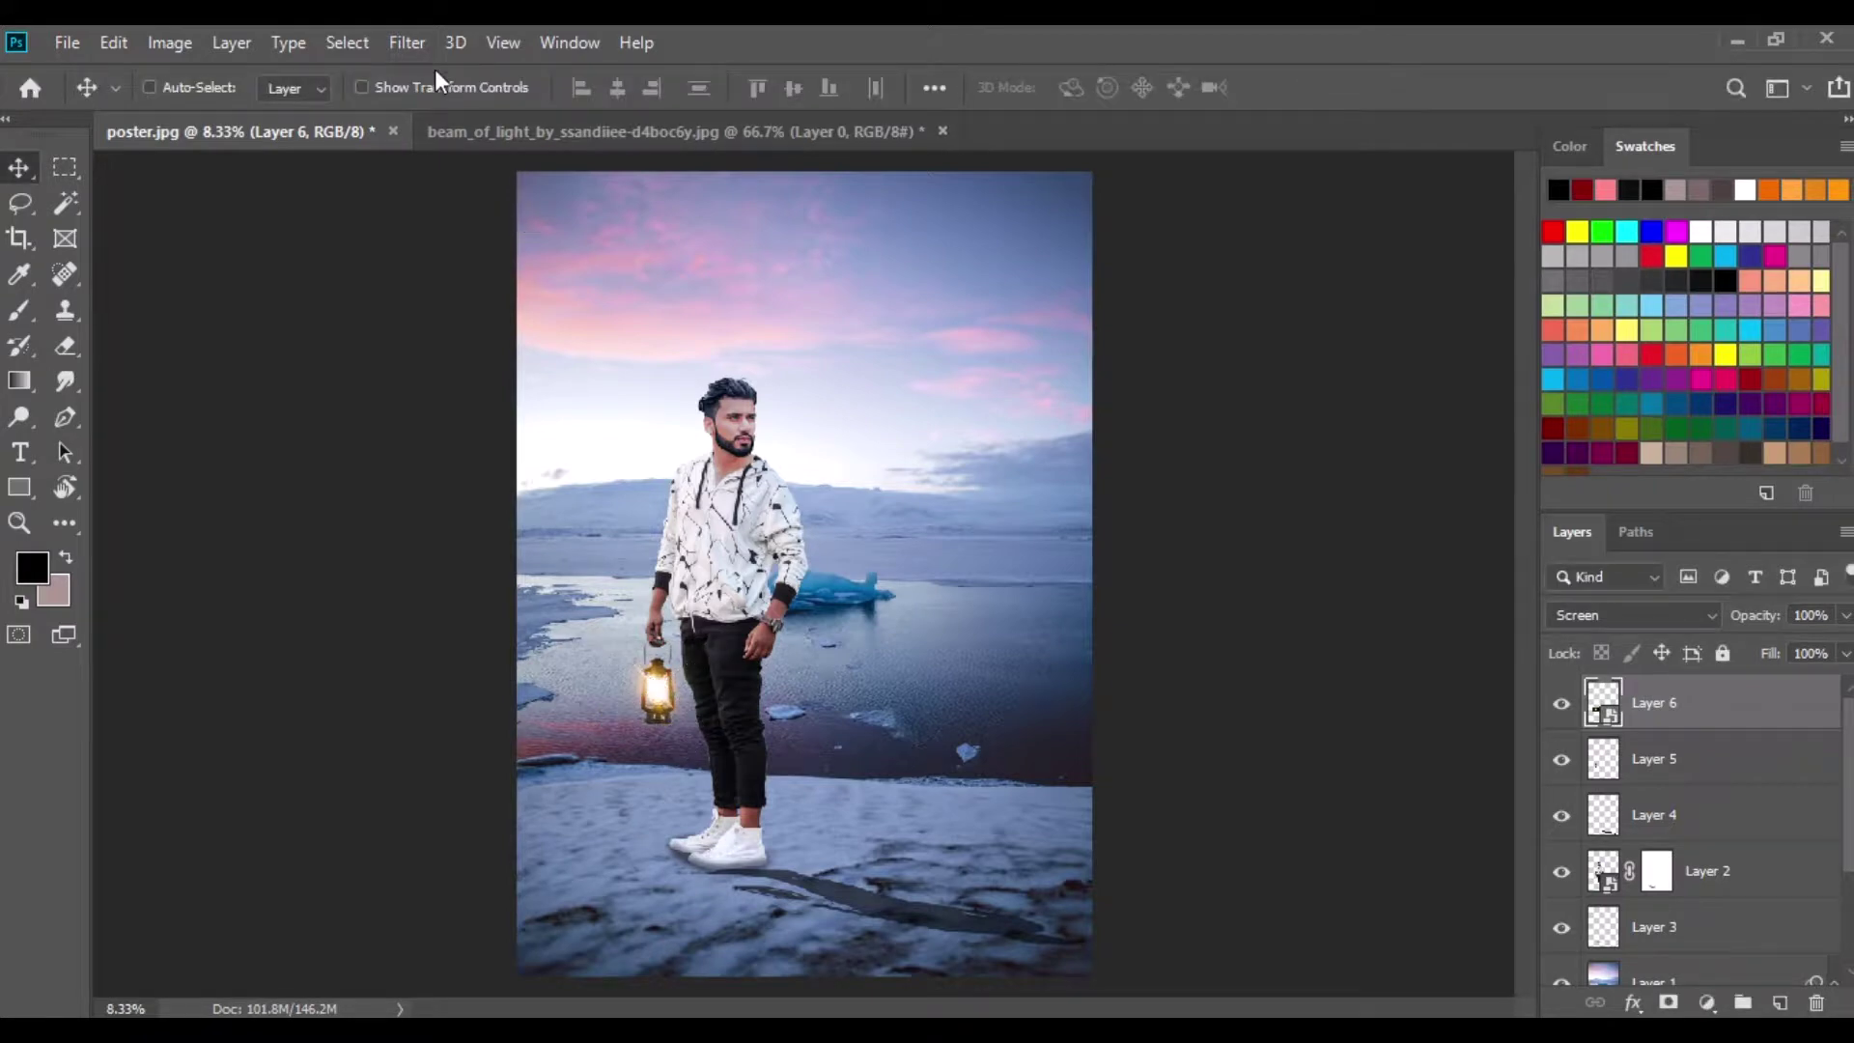
Apply a 5.0-pixel Gaussian Blur to the lantern glow and set its layer opacity to 70%.
left_click(407, 43)
mouse_move(555, 362)
left_click(814, 455)
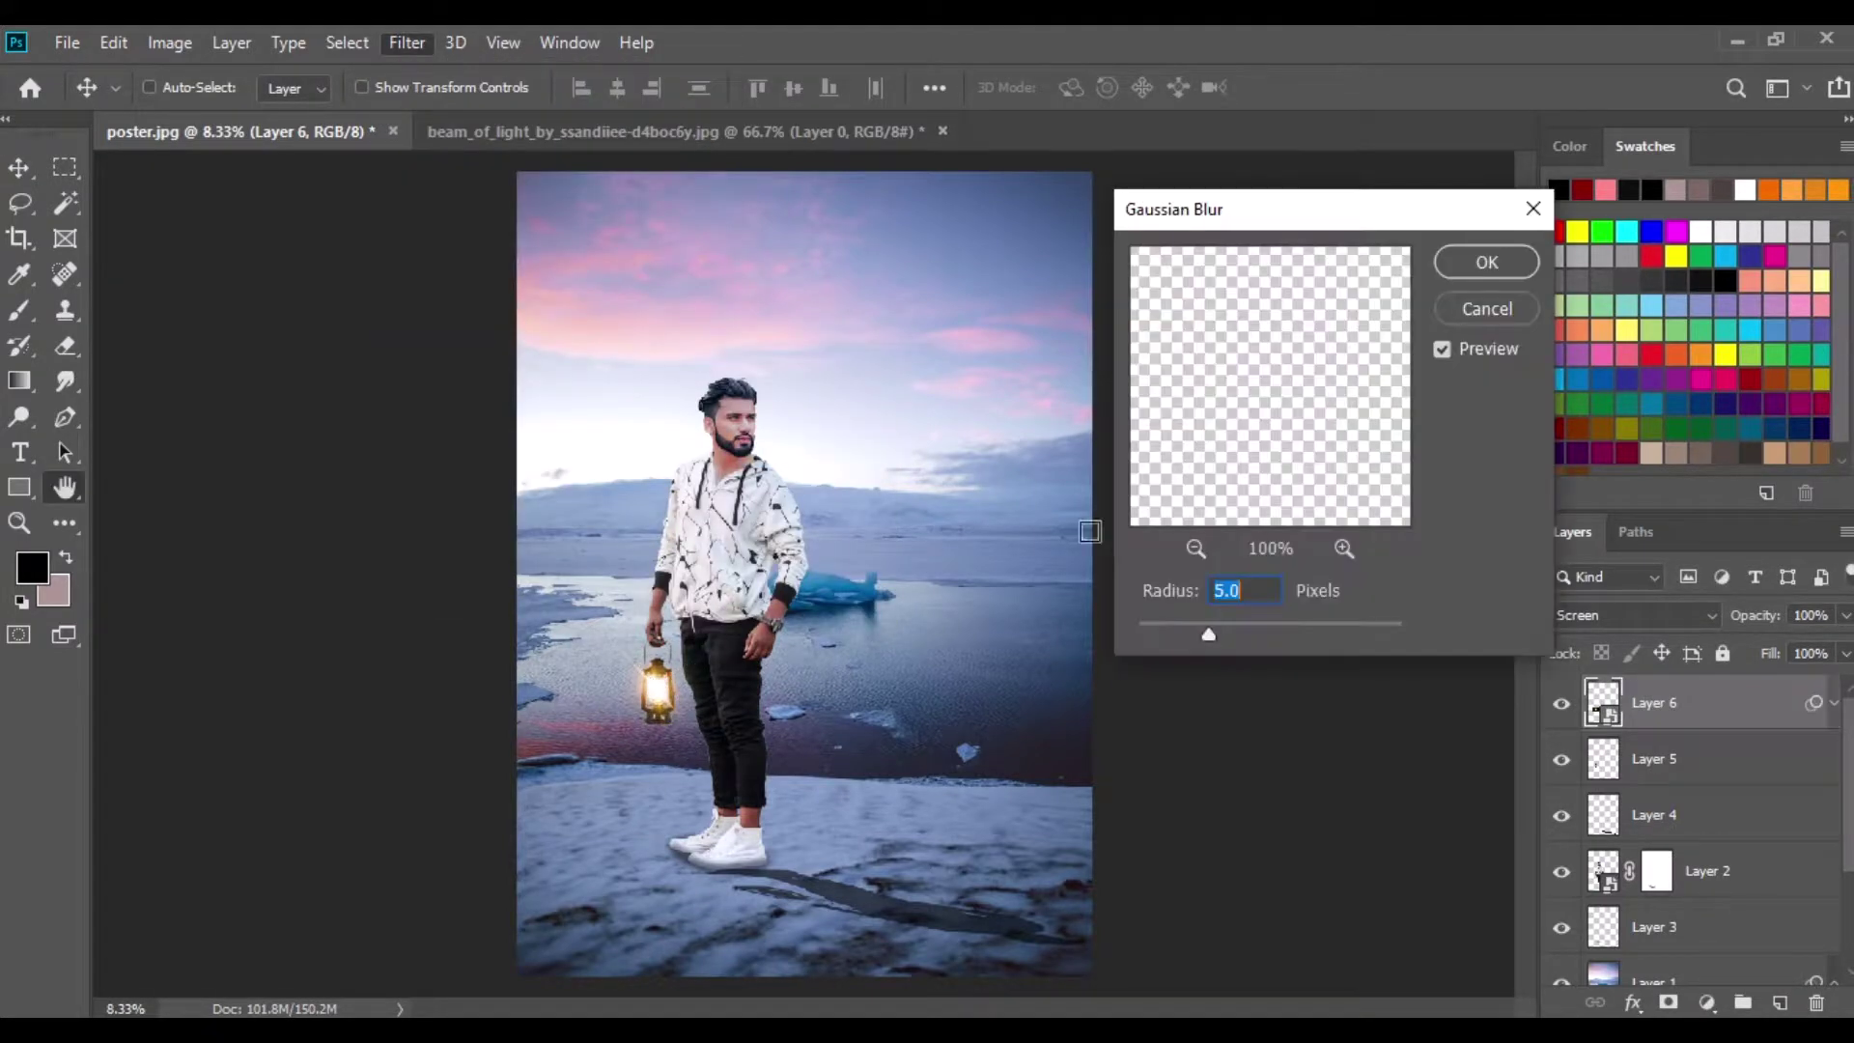
left_click(1477, 262)
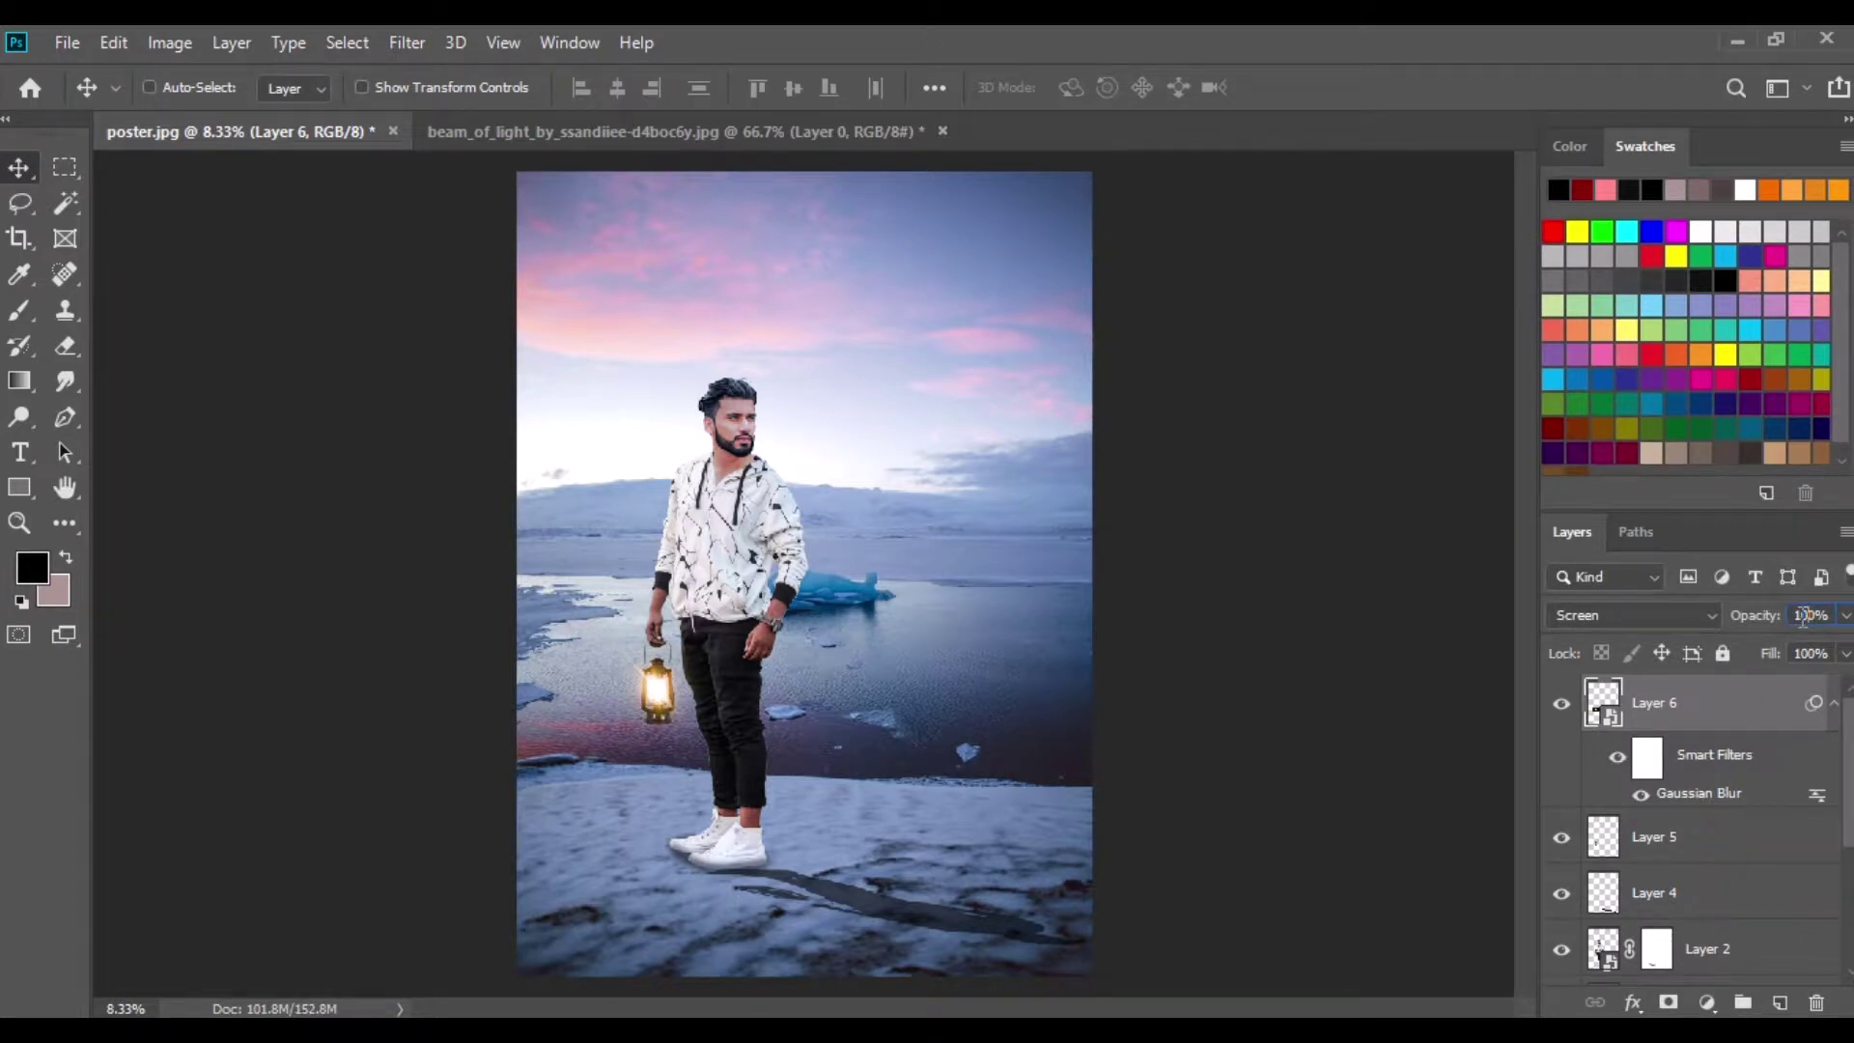
left_click_drag(1767, 625, 1706, 654)
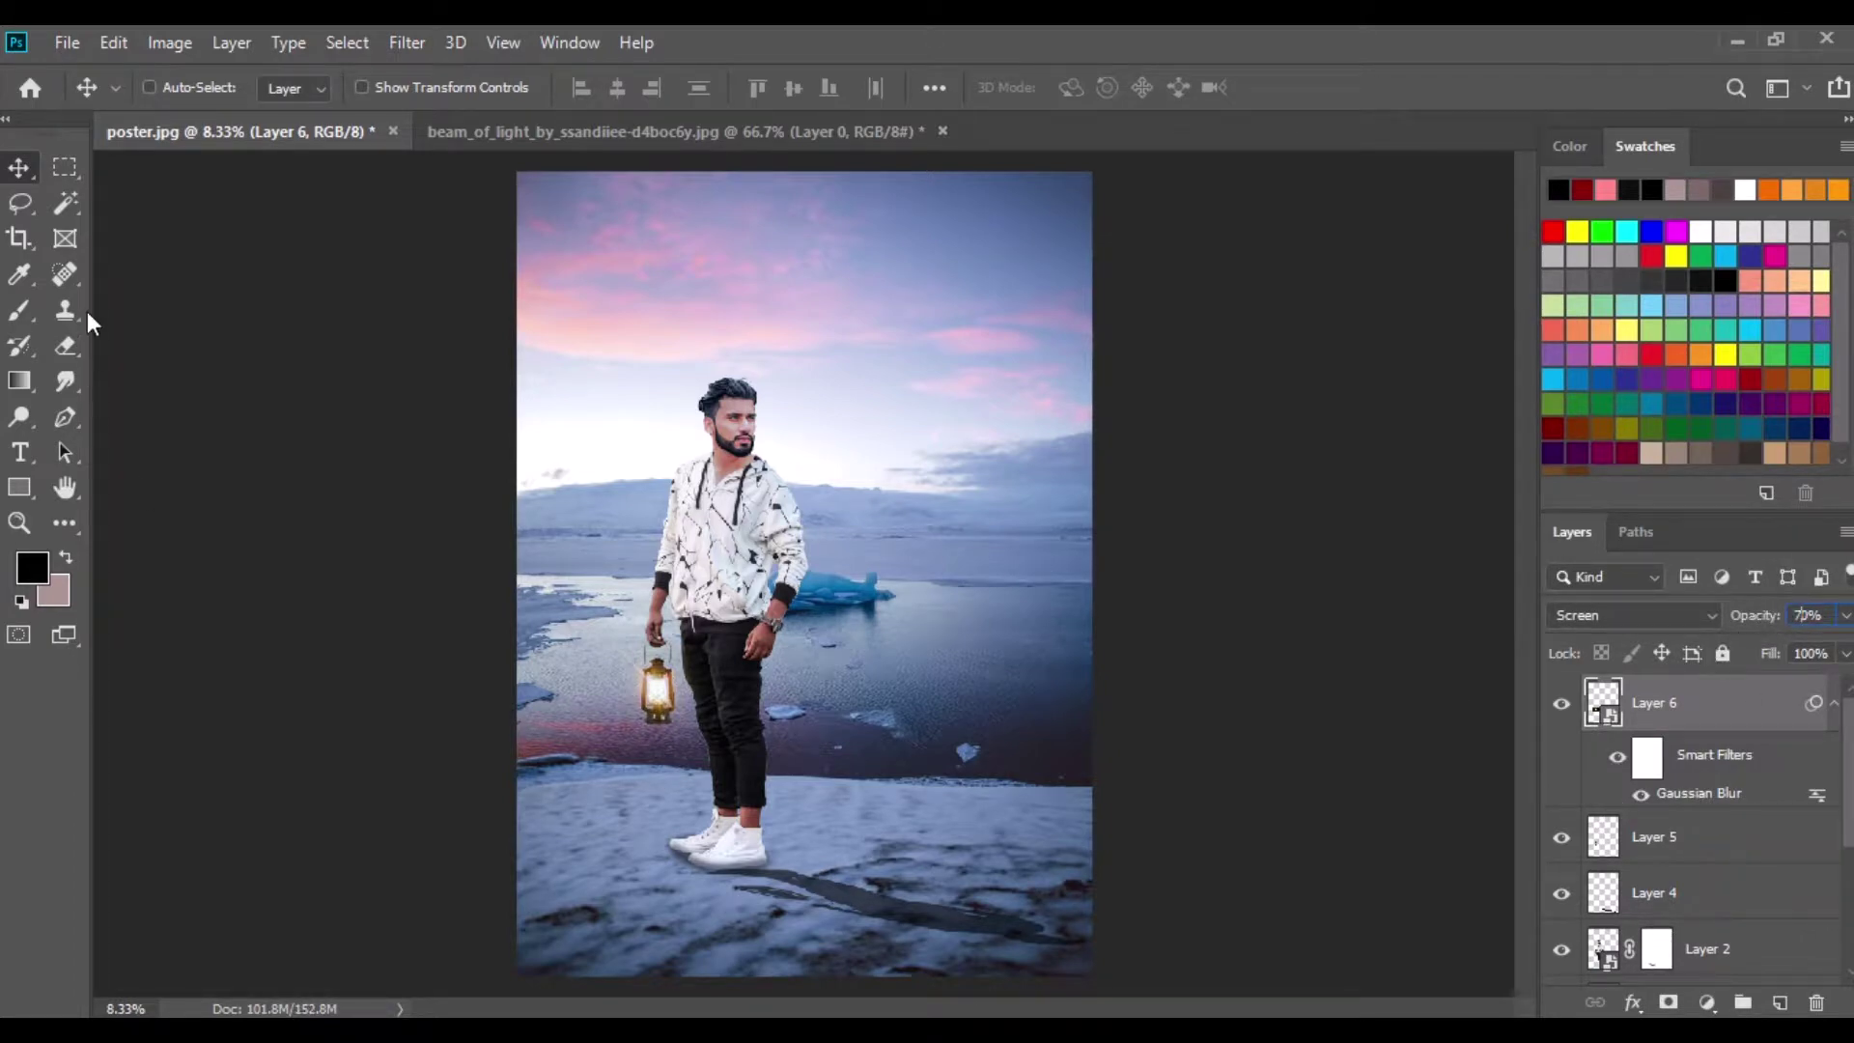
Close the beam_of_light source document without saving it.
left_click(563, 131)
left_click(943, 131)
left_click(901, 437)
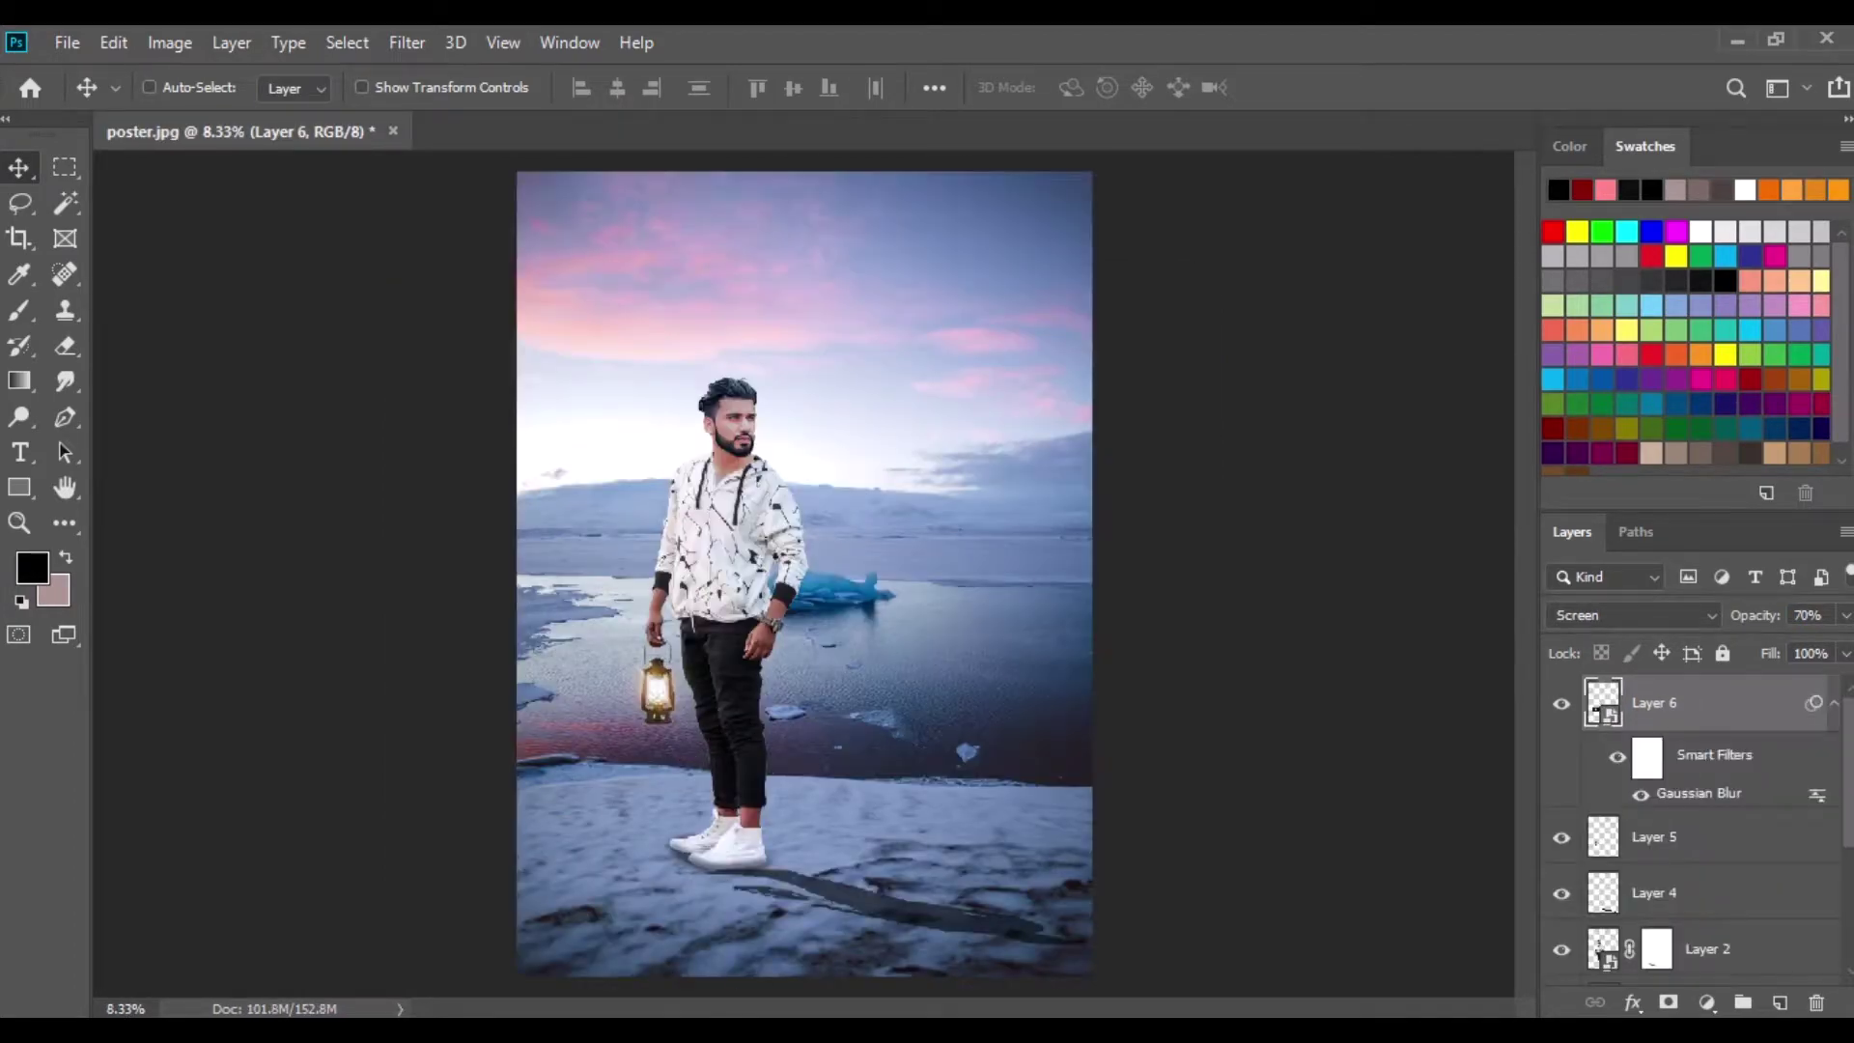
Open 8cGb96dni.png from the file browser and erase the stock credit mark beneath the seagulls.
key("alt+Tab")
left_click_drag(351, 425, 541, 132)
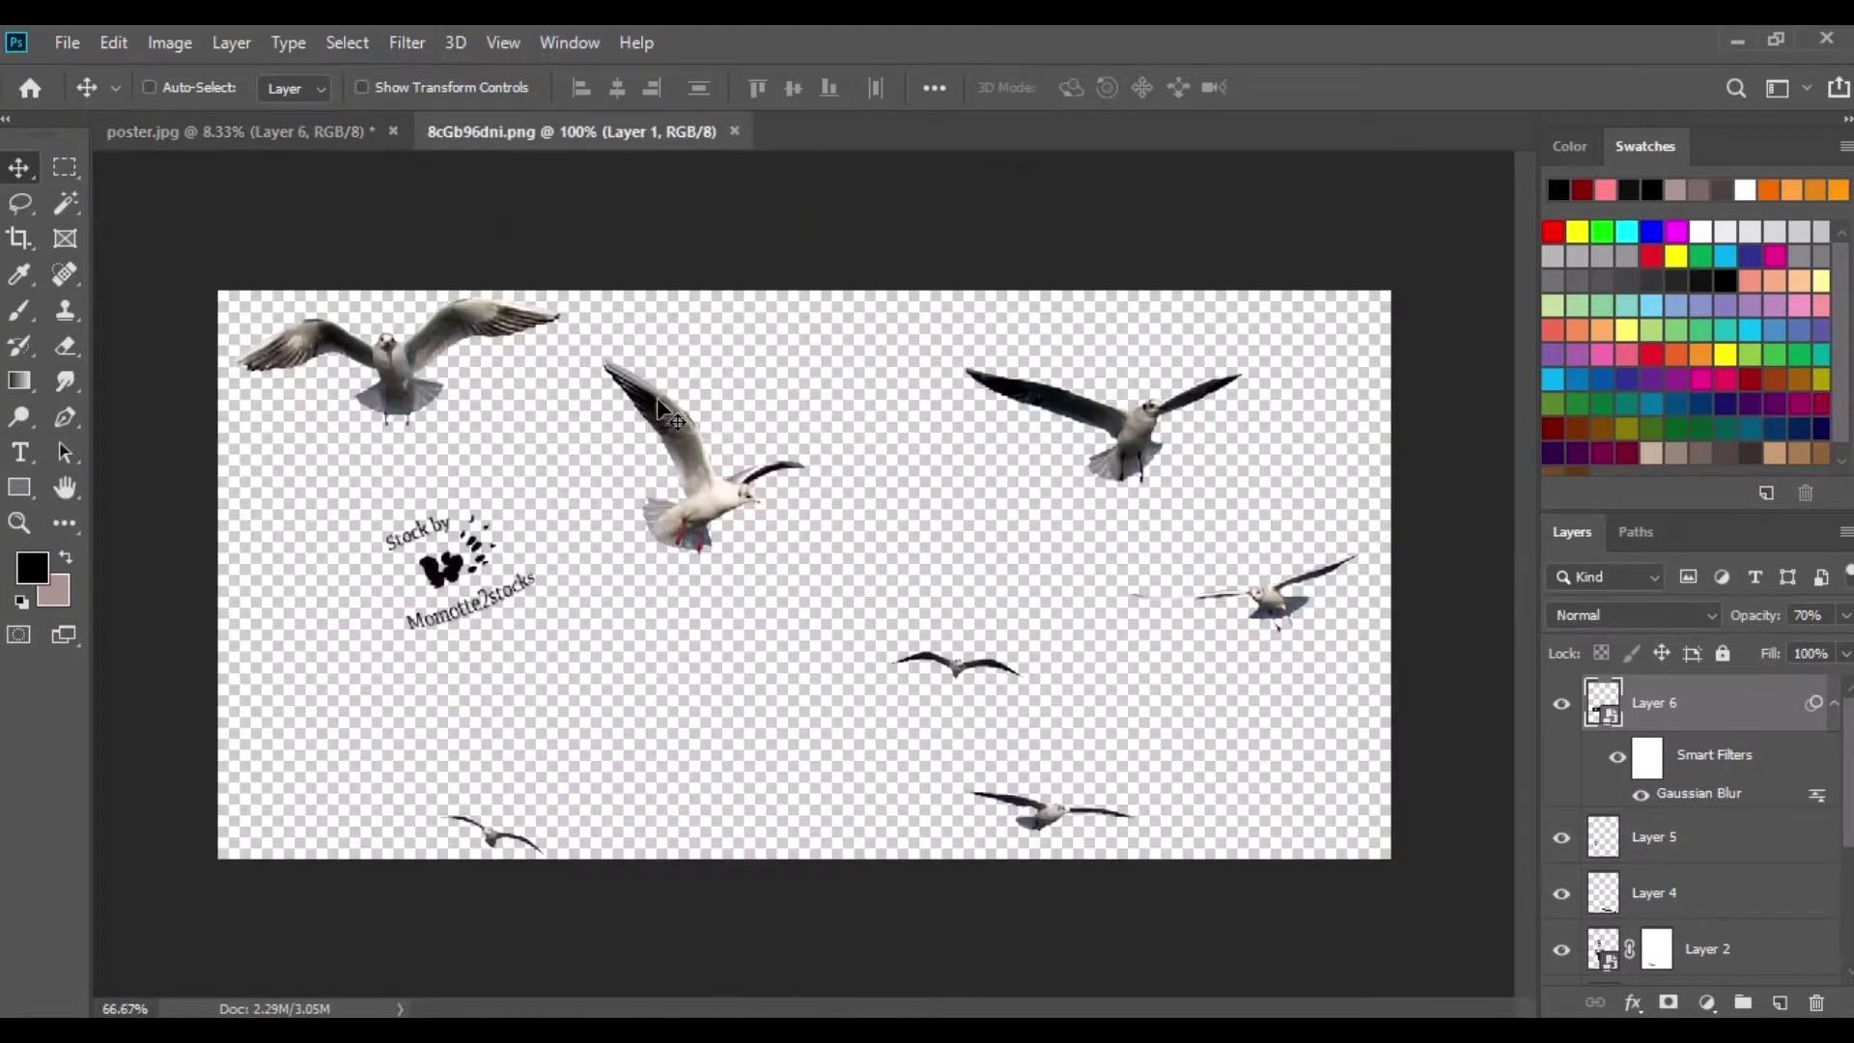
left_click(67, 347)
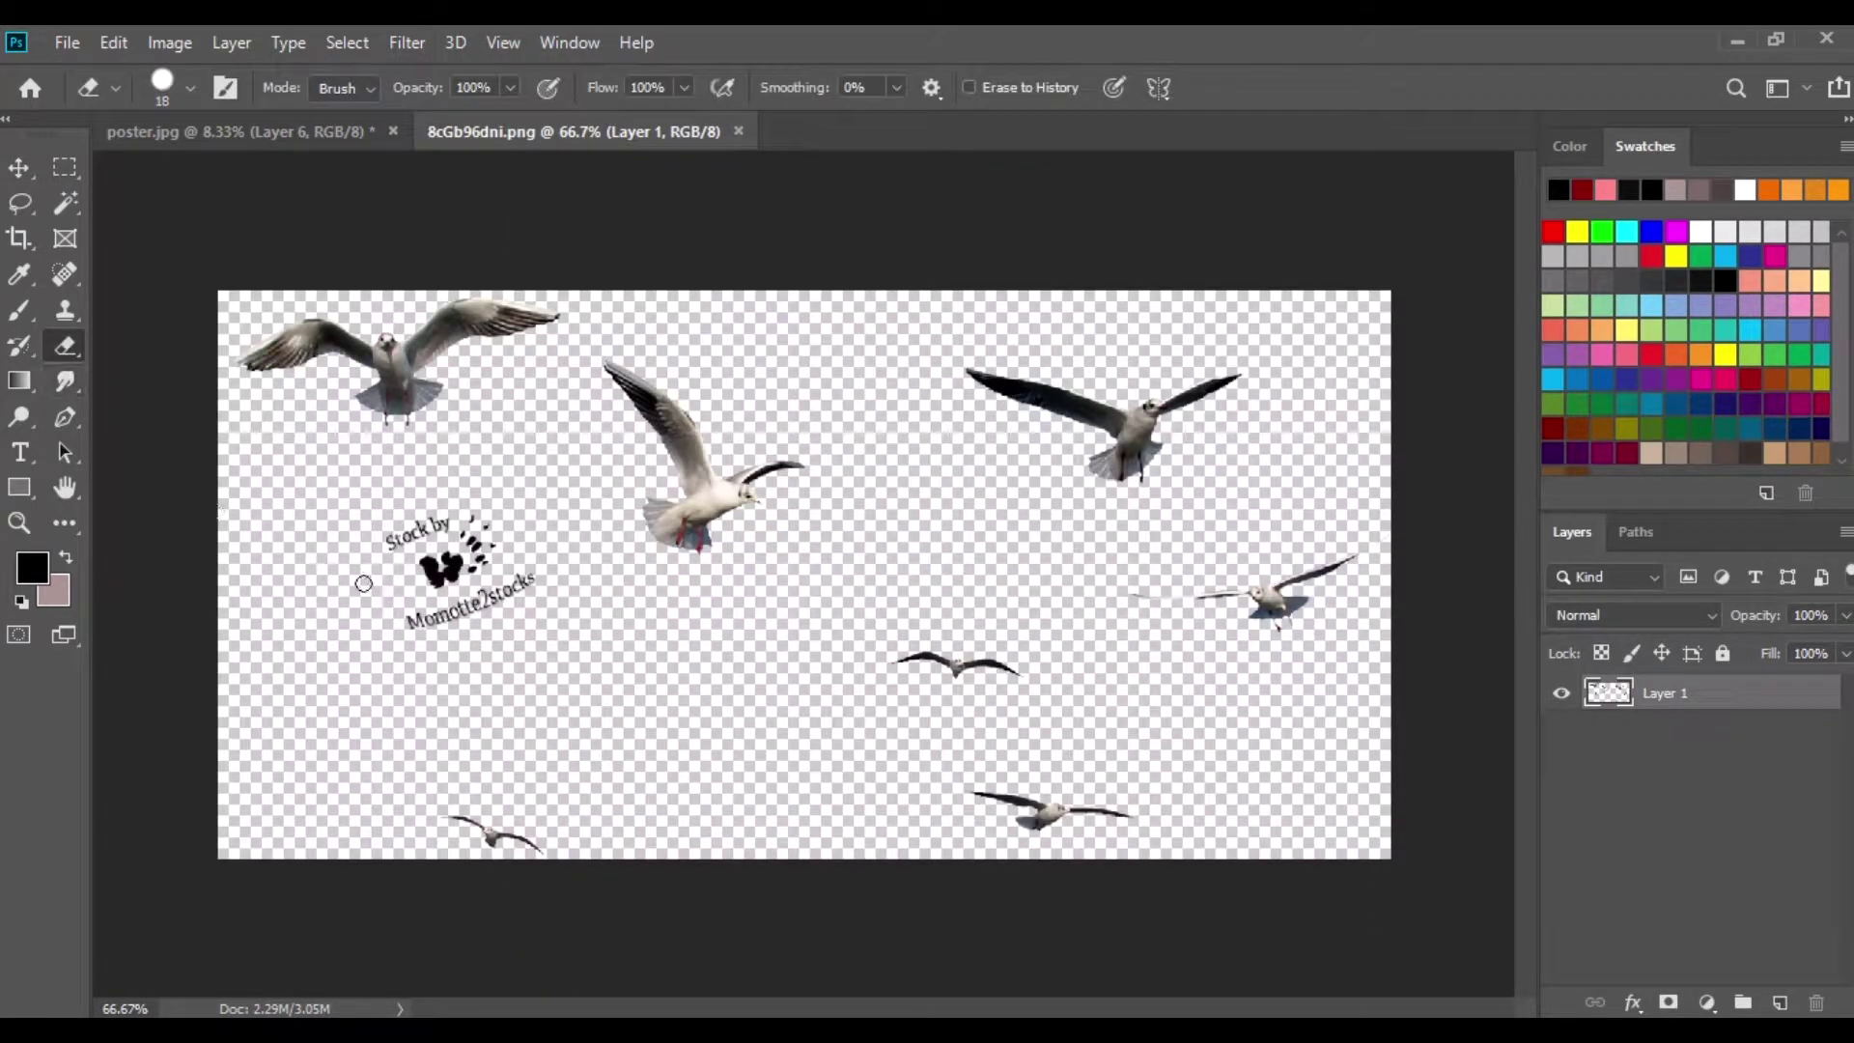
left_click_drag(424, 538, 485, 597)
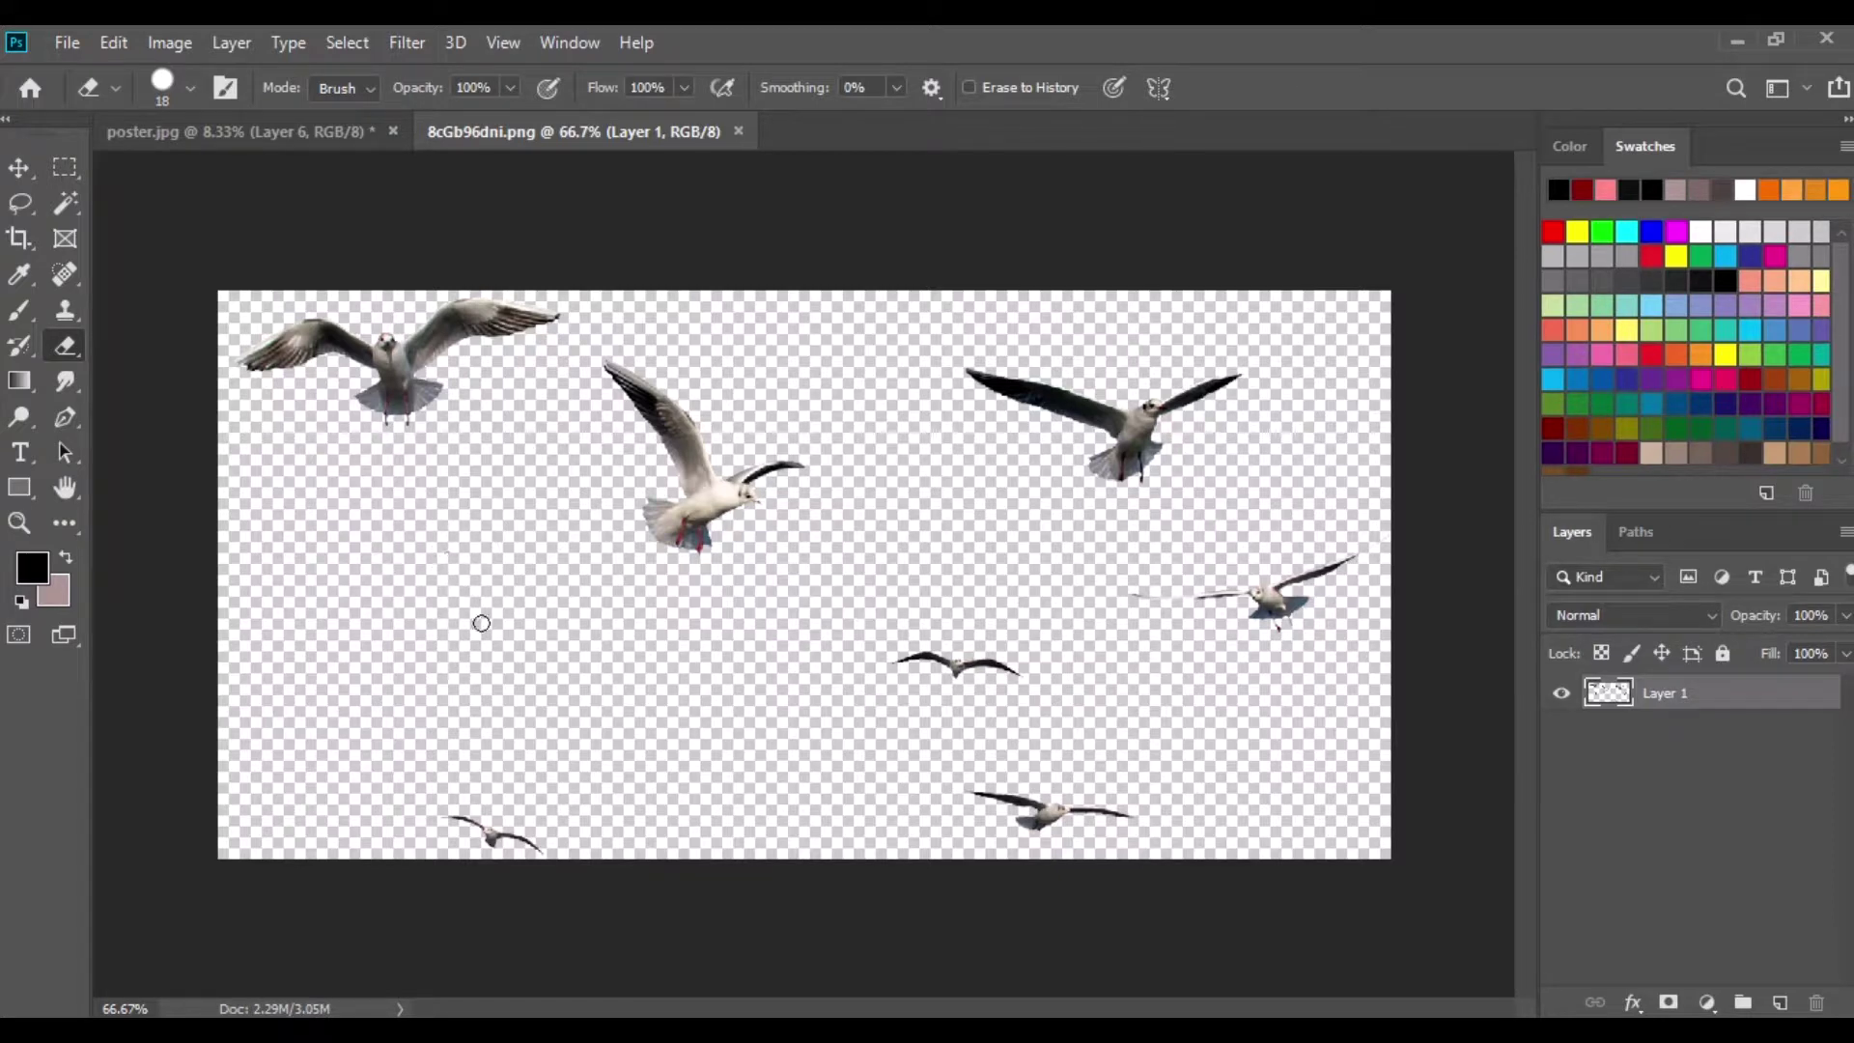
Copy the seagulls into the poster's sky beside the man and scale them to about 56%.
left_click(19, 167)
left_click_drag(448, 314, 937, 396)
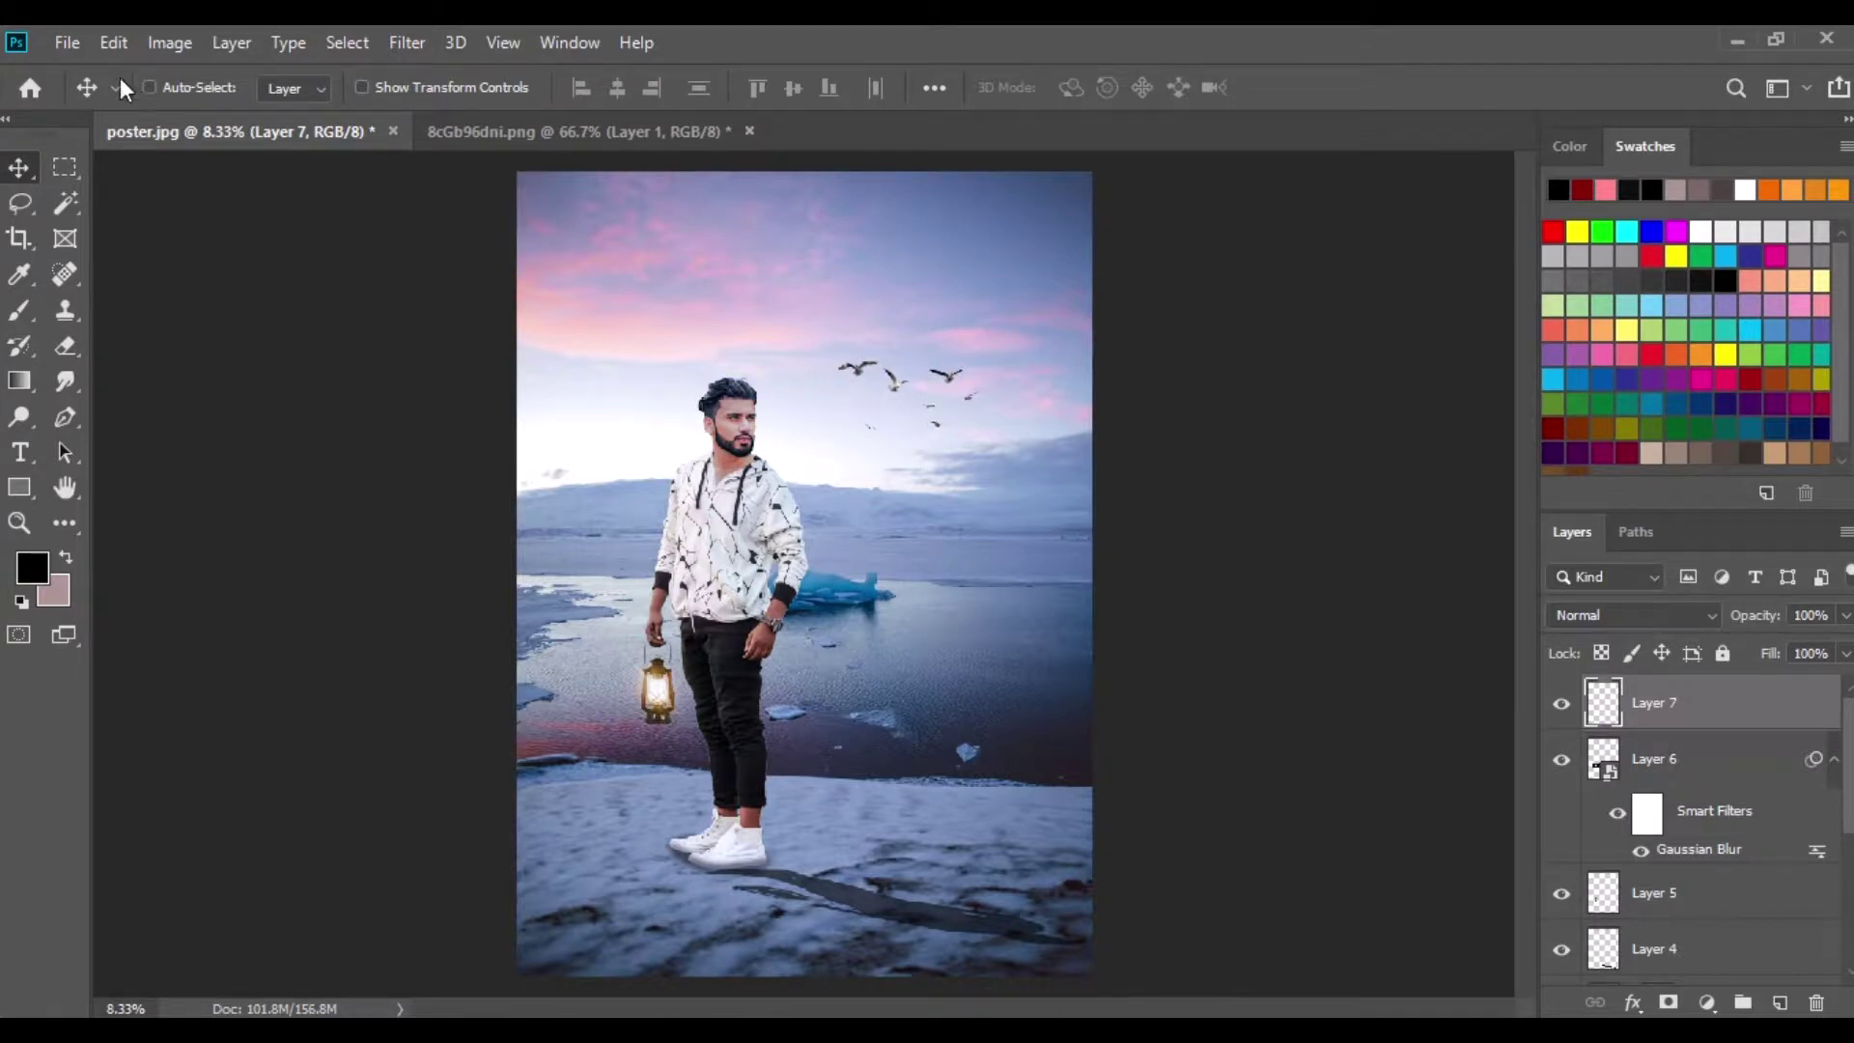
left_click(114, 43)
left_click(246, 632)
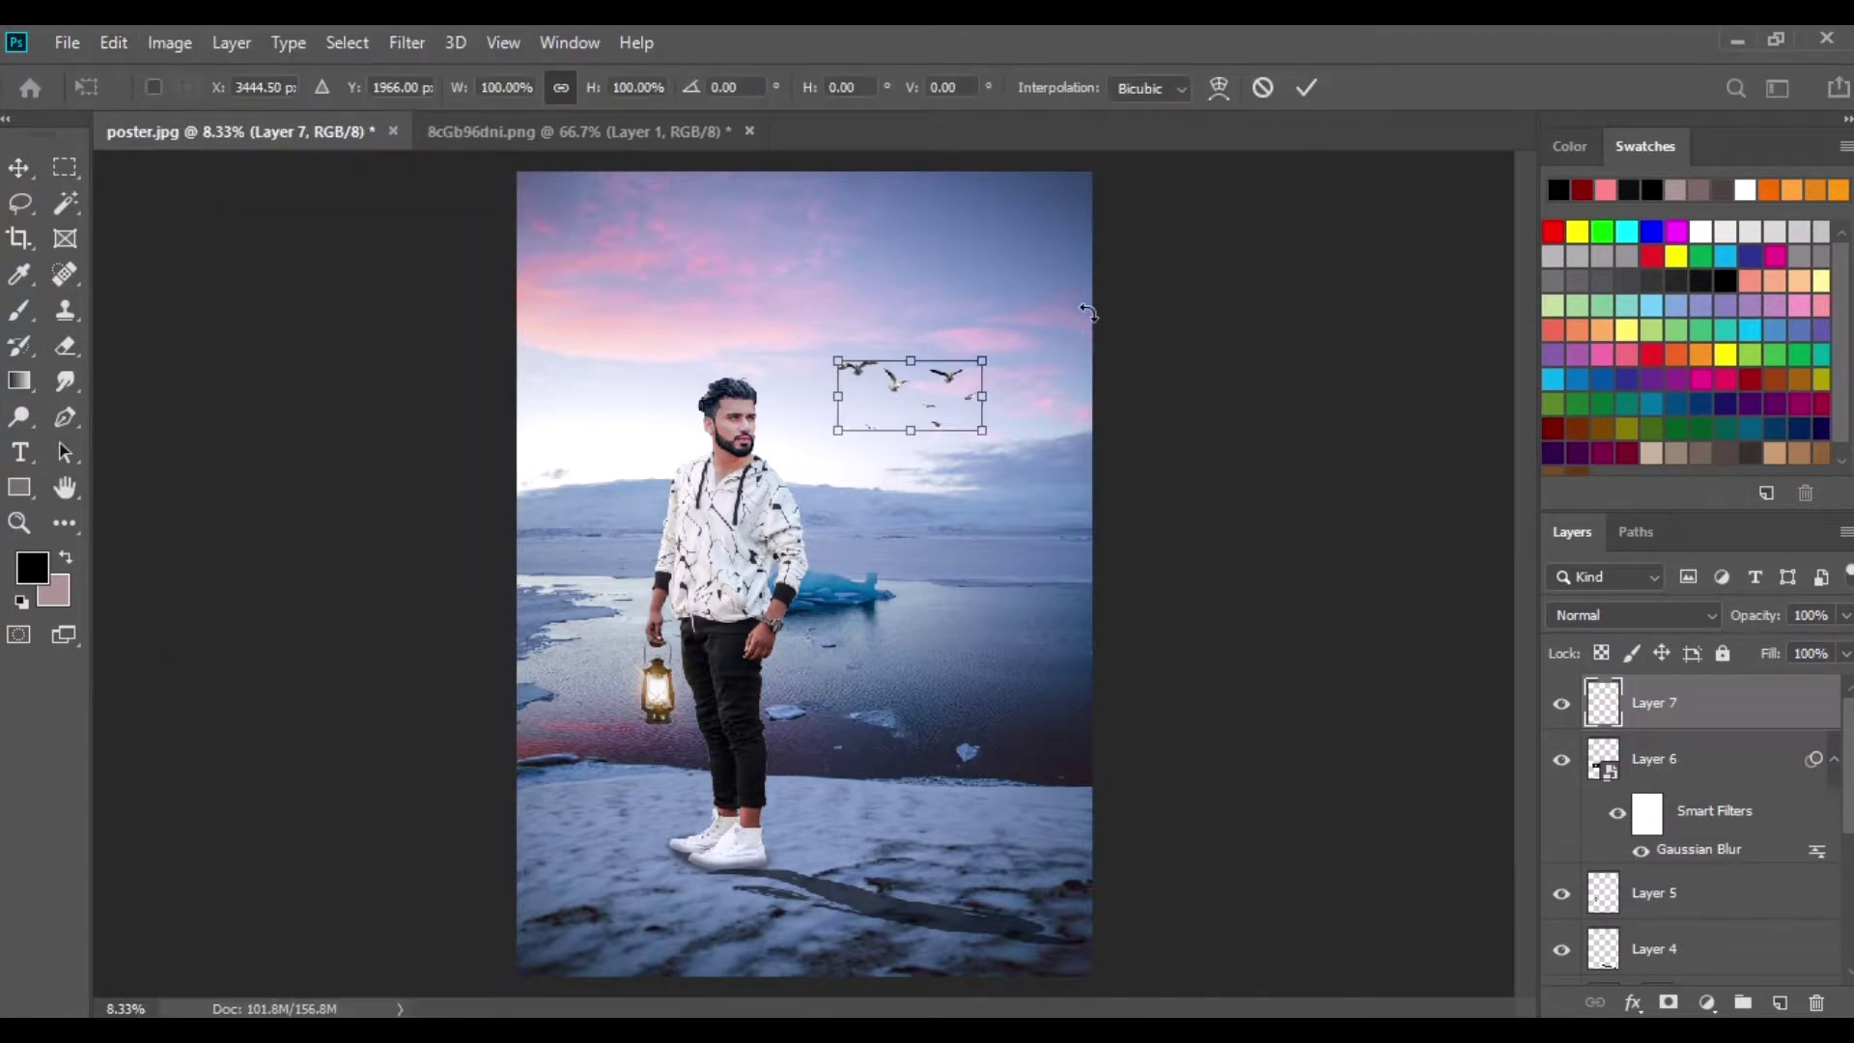
left_click_drag(980, 357, 960, 365)
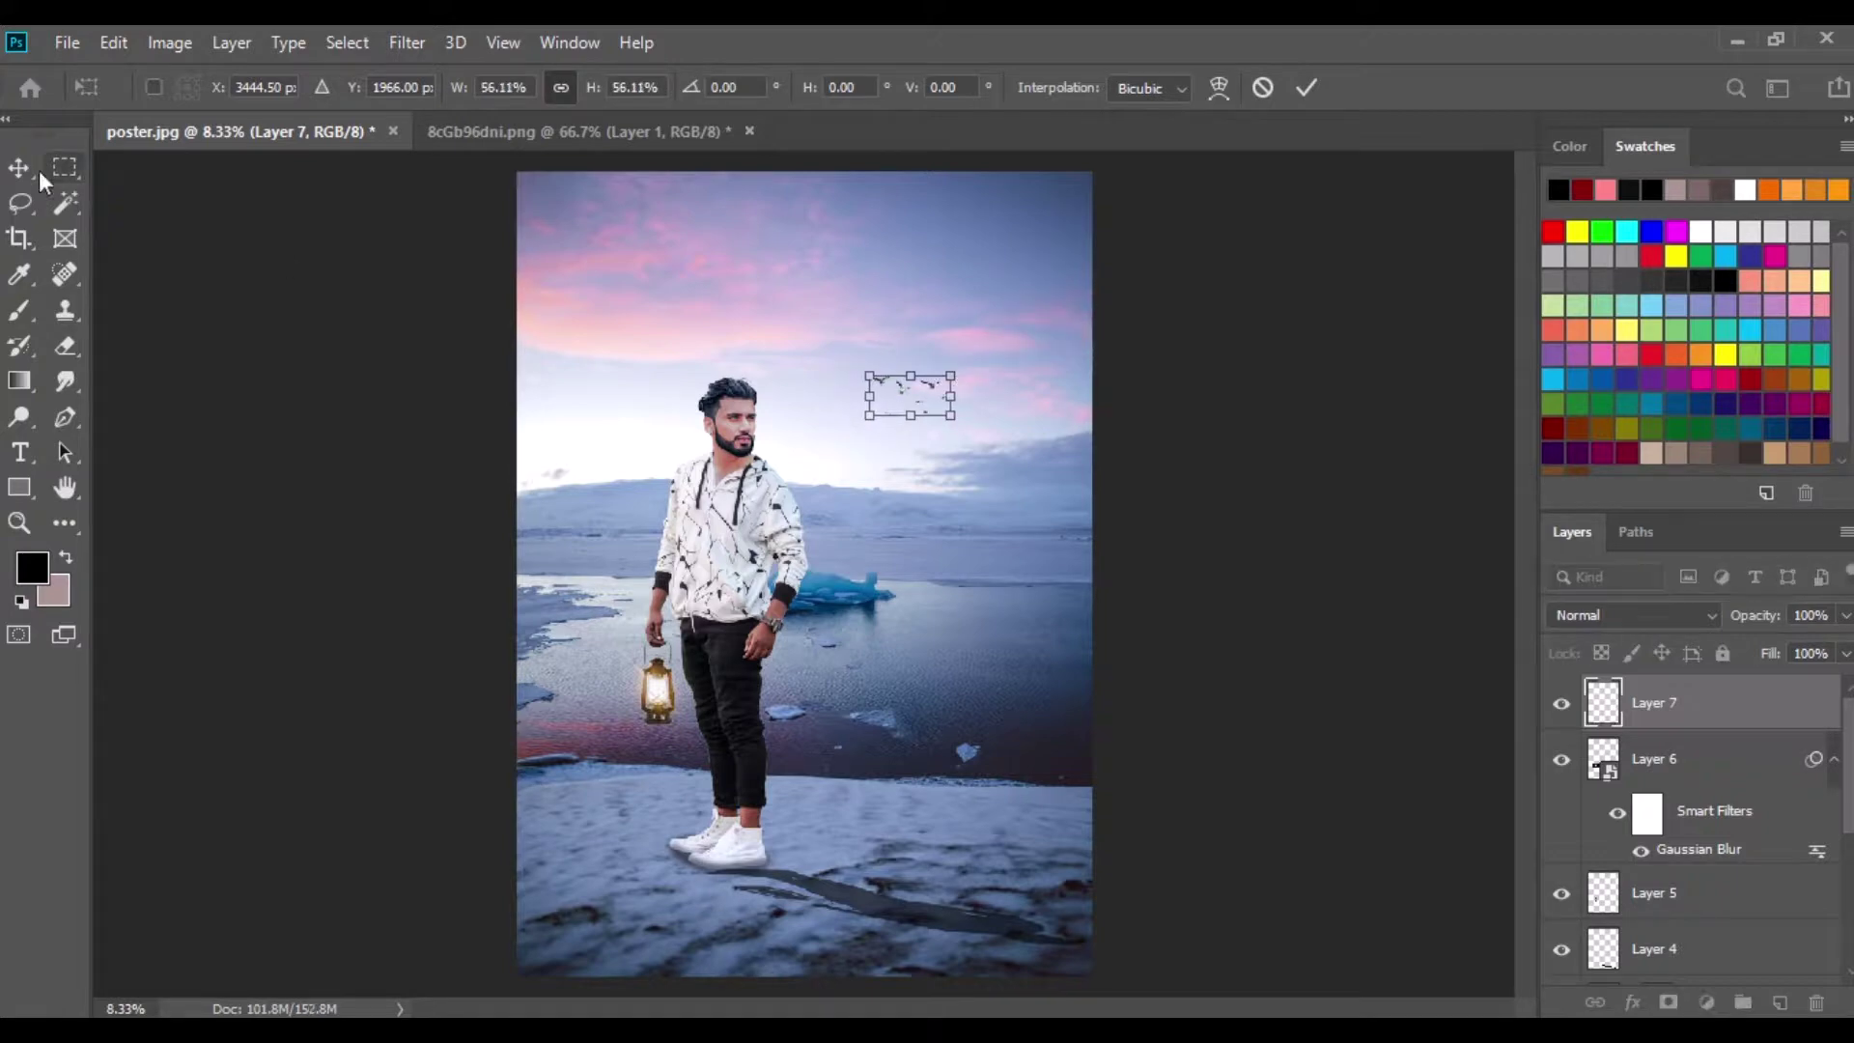
key("Return")
Move the flock slightly lower in the sky and set its layer opacity to 65%.
left_click_drag(849, 413, 930, 418)
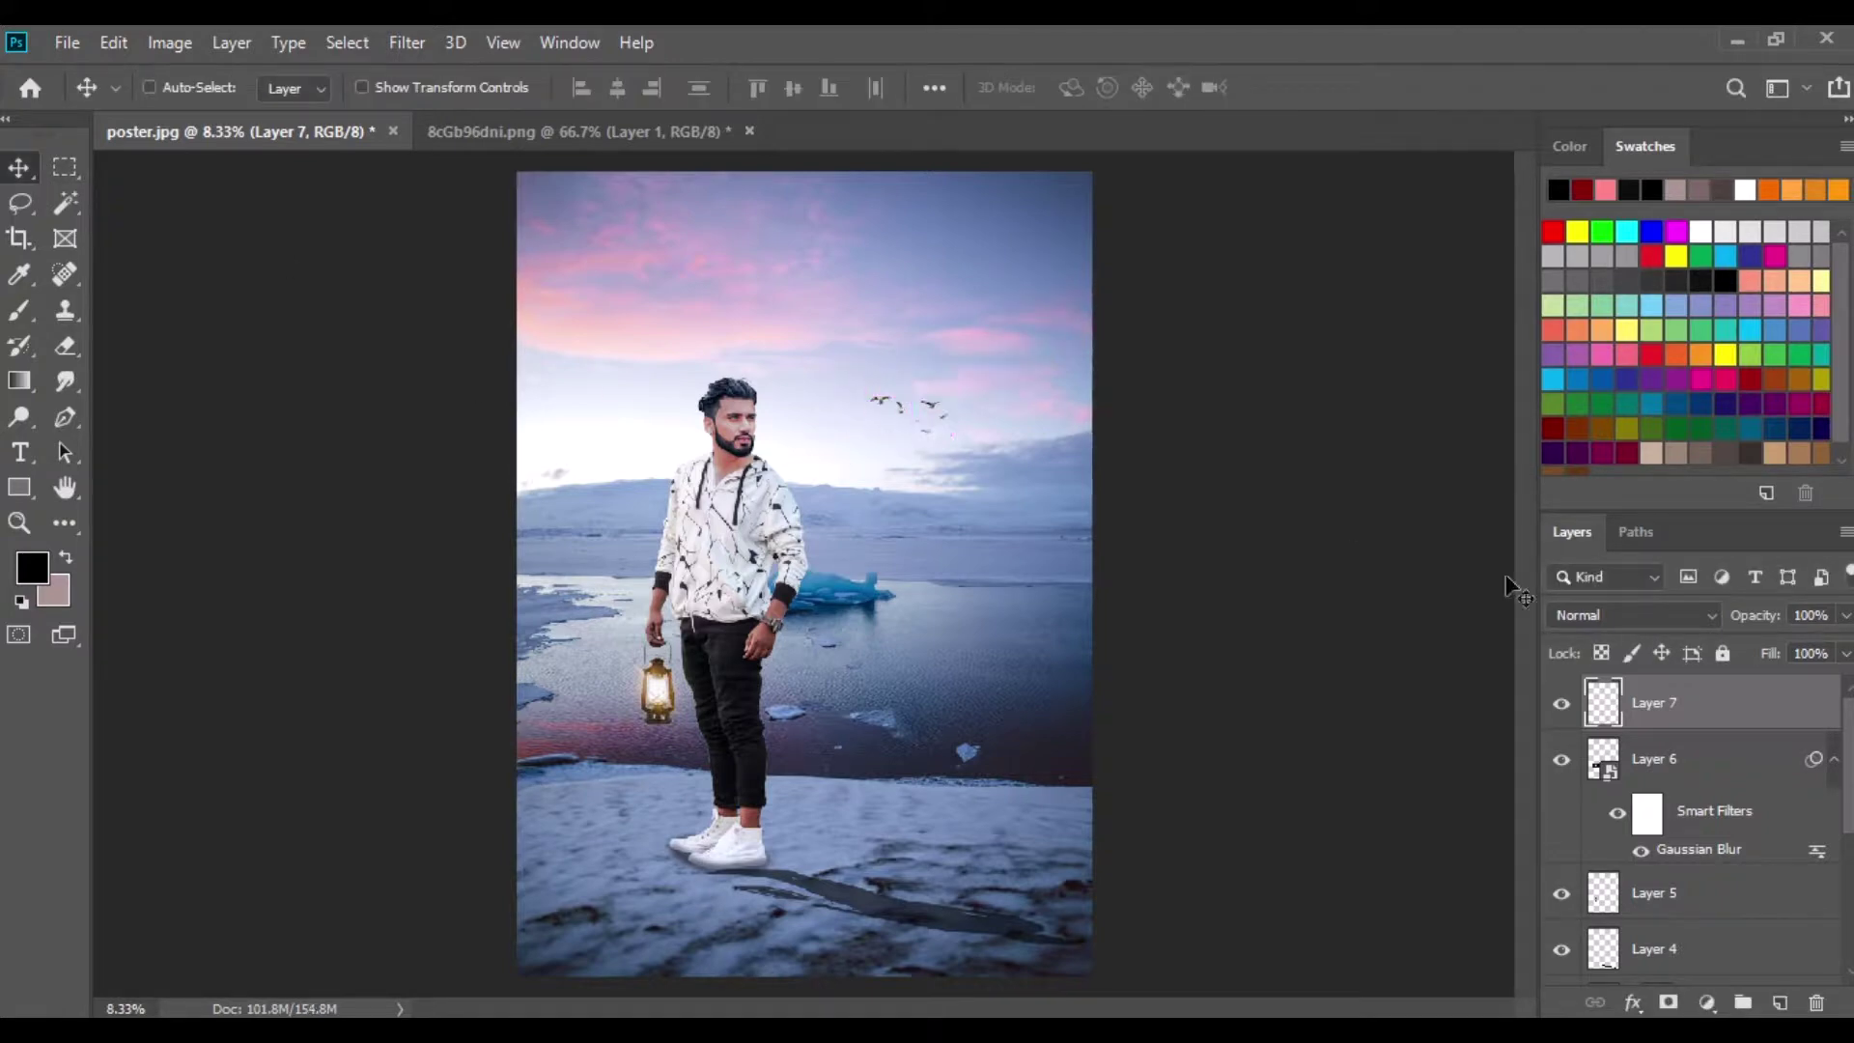
left_click(1845, 615)
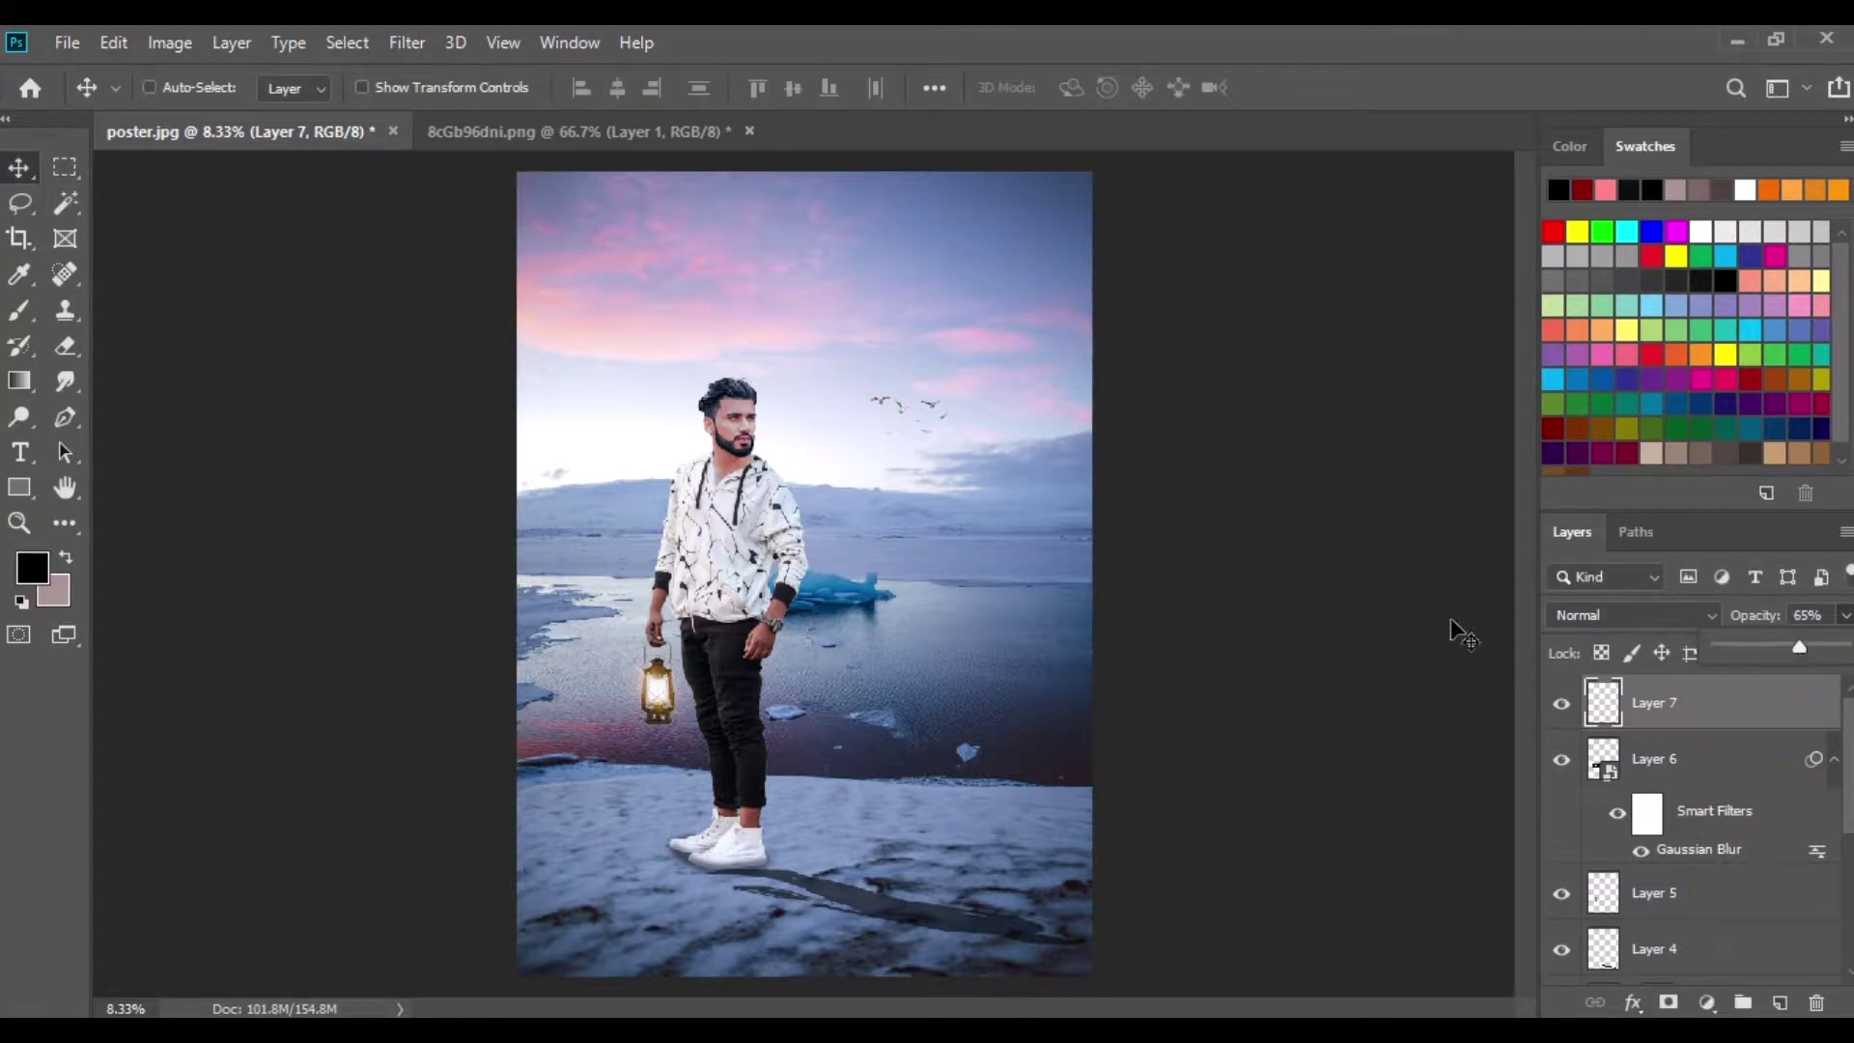
Enlarge the seagull flock in the sky to about 180% with Free Transform.
left_click(114, 42)
left_click(212, 633)
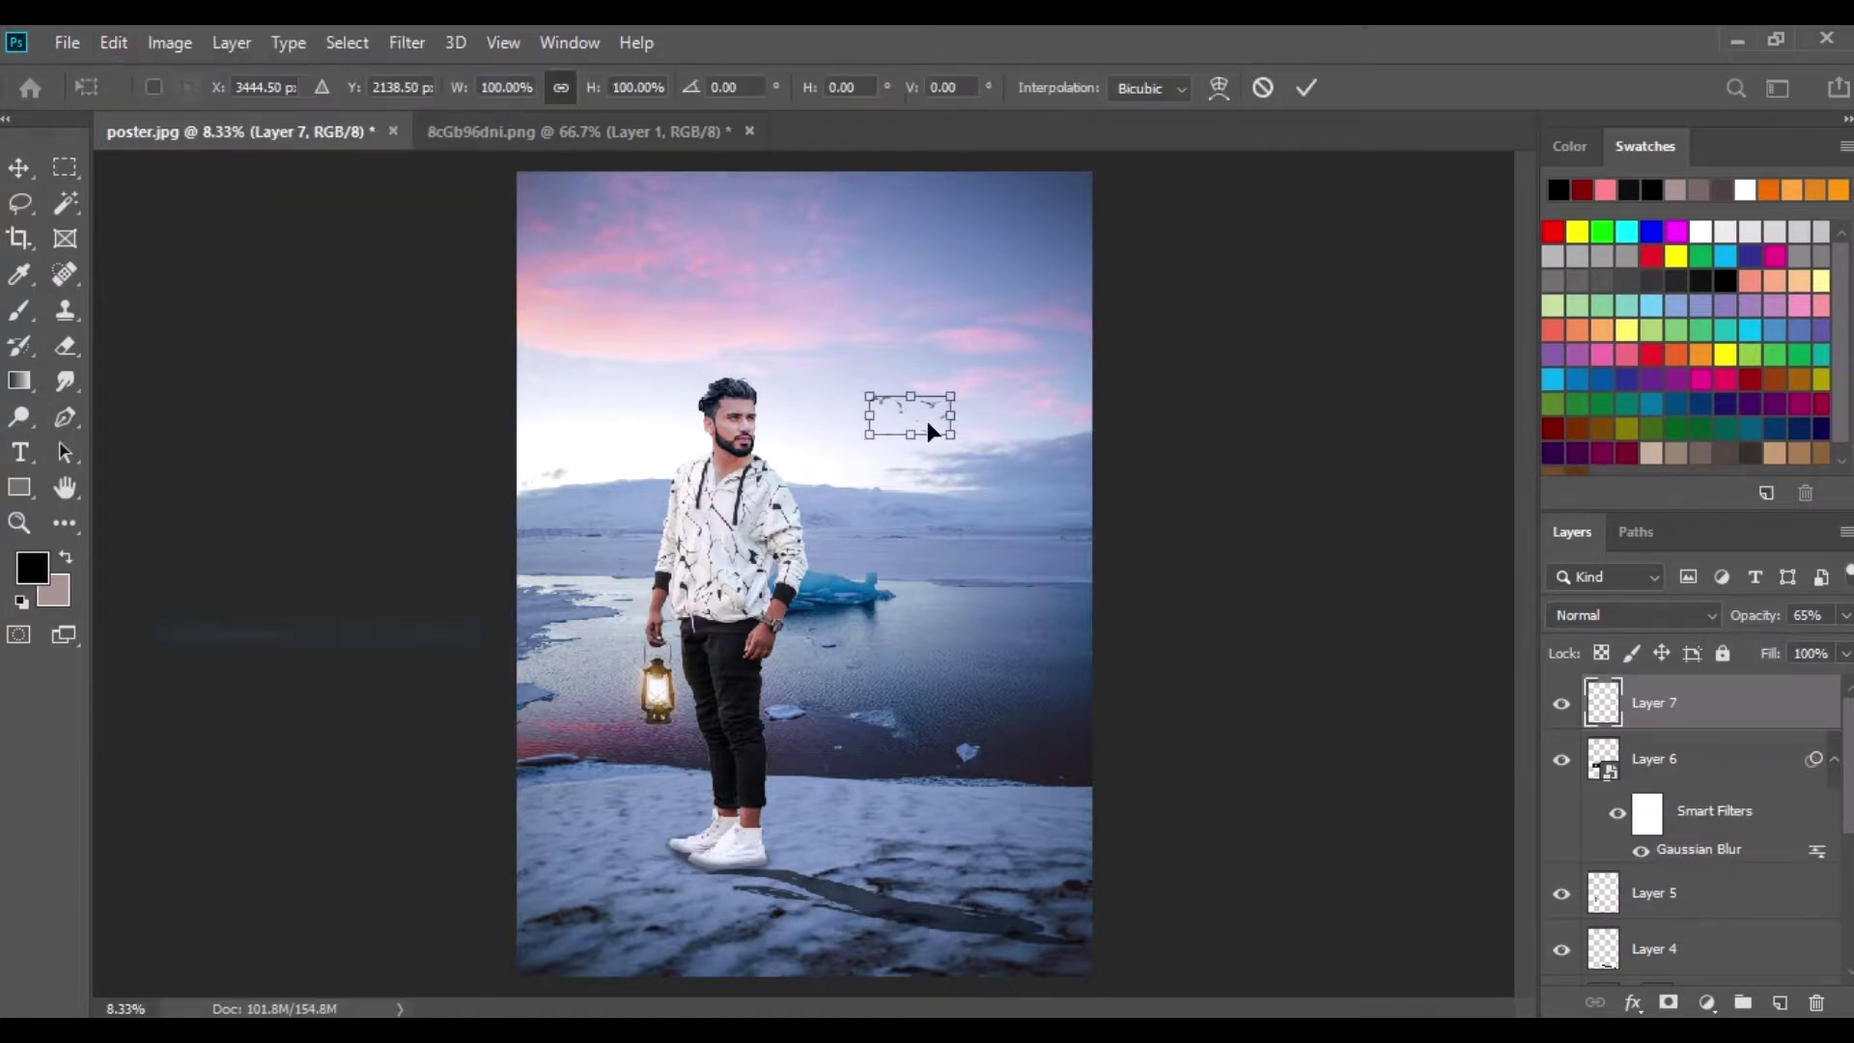
left_click_drag(960, 386, 998, 386)
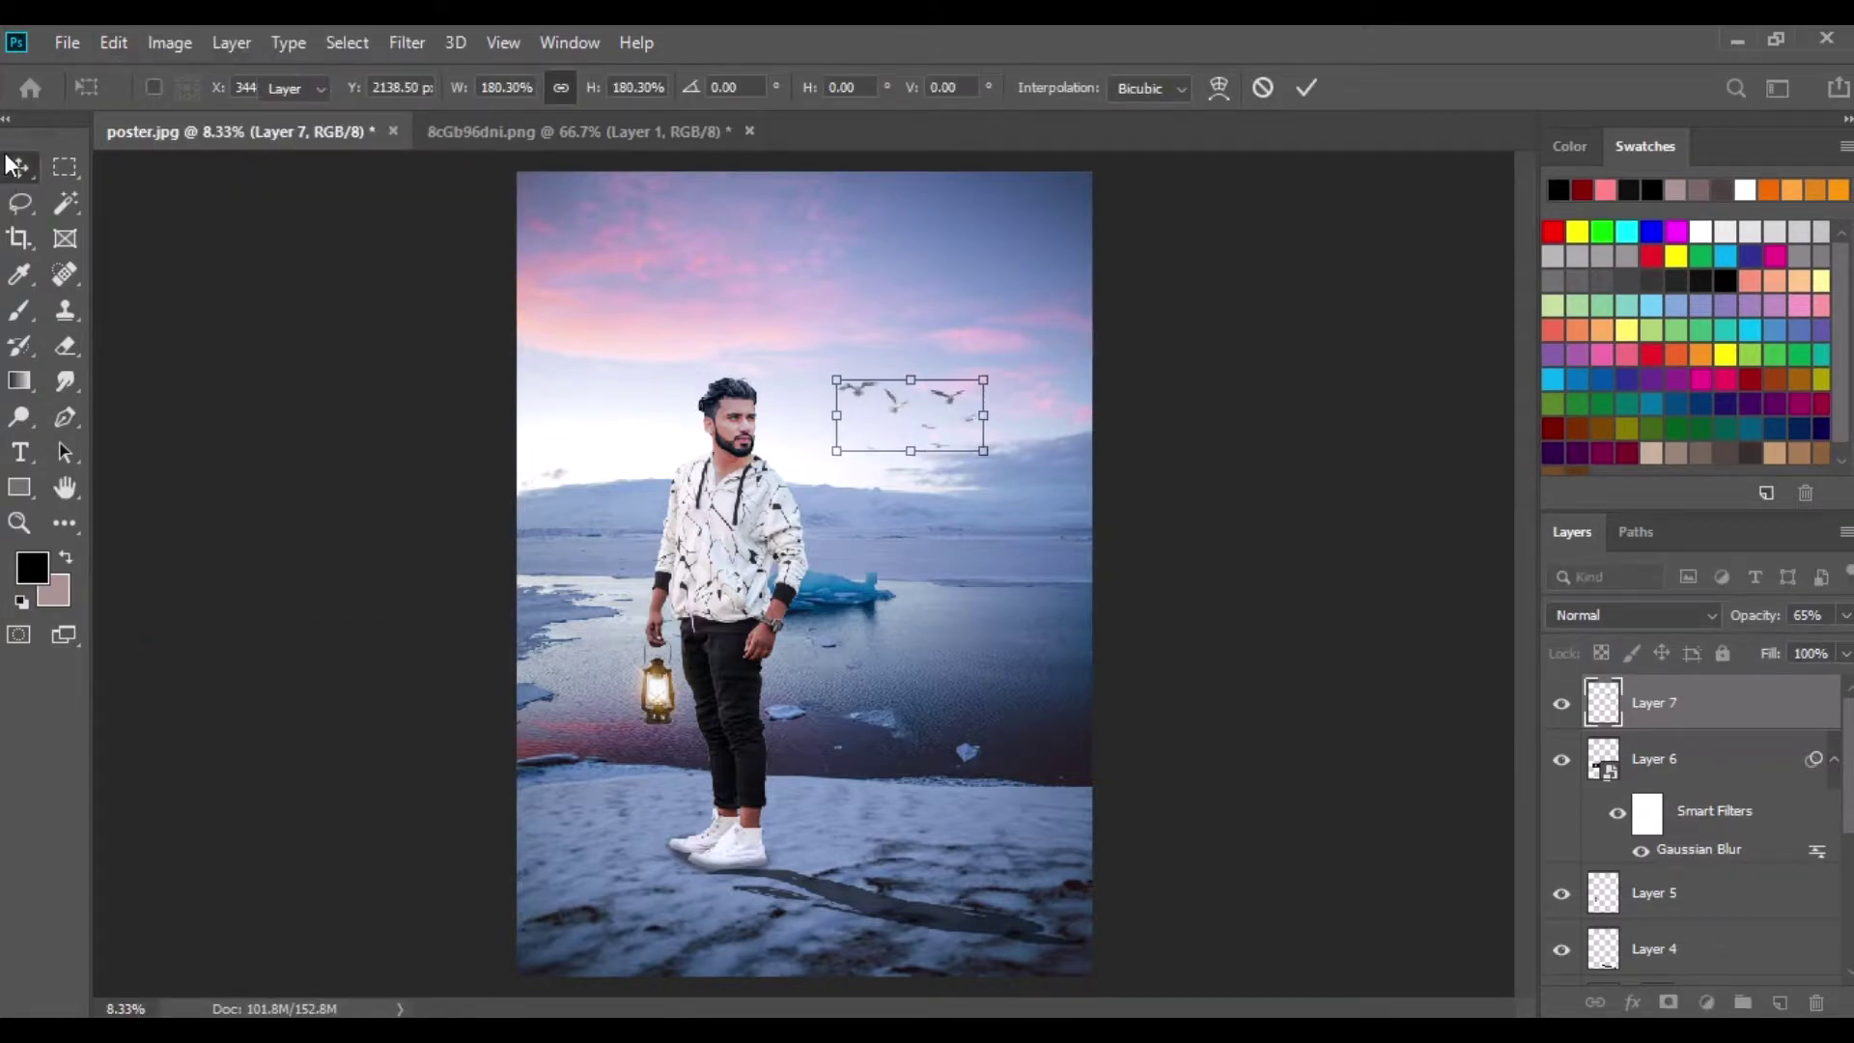
key("Return")
Close the 8cGb96dni.png source document without saving it.
left_click(579, 131)
left_click(748, 130)
left_click(918, 423)
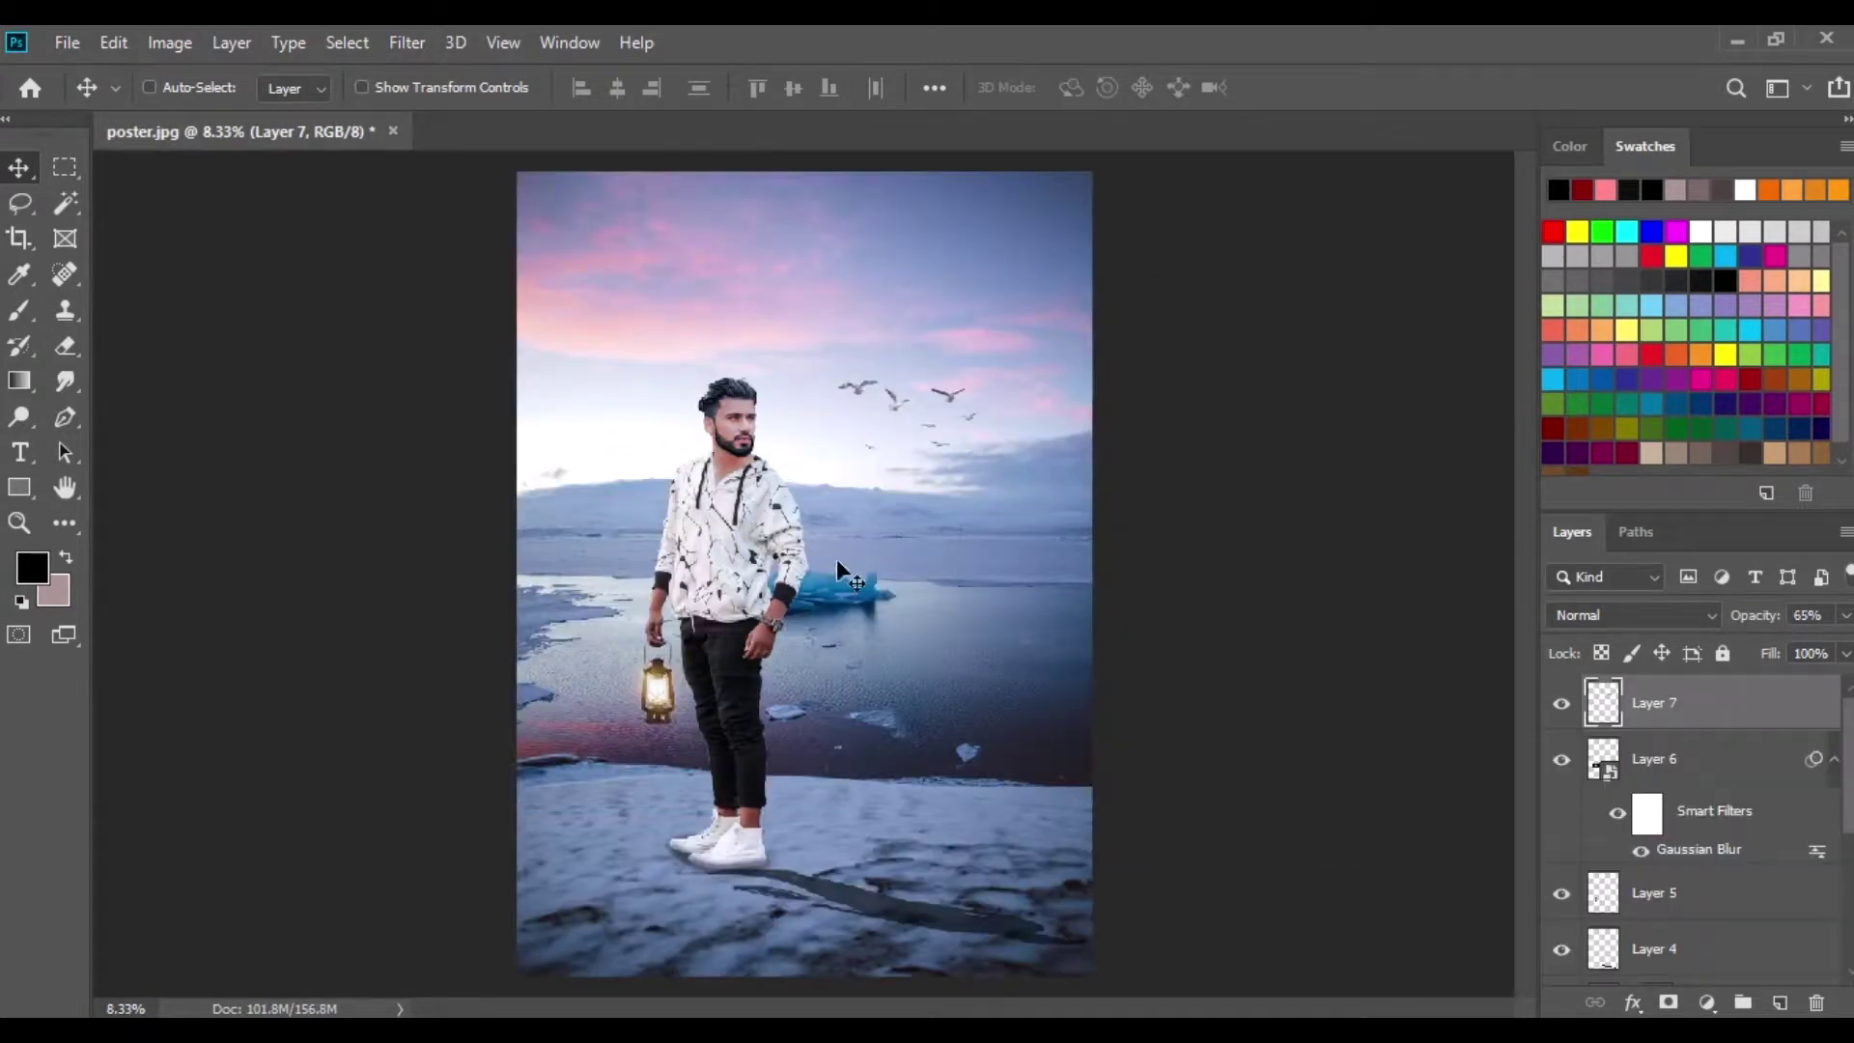
Merge all visible layers and duplicate the merged Background layer.
right_click(1680, 706)
left_click(1411, 856)
left_click_drag(1768, 997, 1774, 1000)
In the Camera Raw Filter, set Contrast +12, Highlights -15, Shadows +21, Blacks -16 and Clarity +25.
left_click(406, 43)
left_click(450, 201)
left_click_drag(1605, 720, 1624, 720)
left_click_drag(1605, 808, 1645, 823)
scroll(1663, 809, "down", 2)
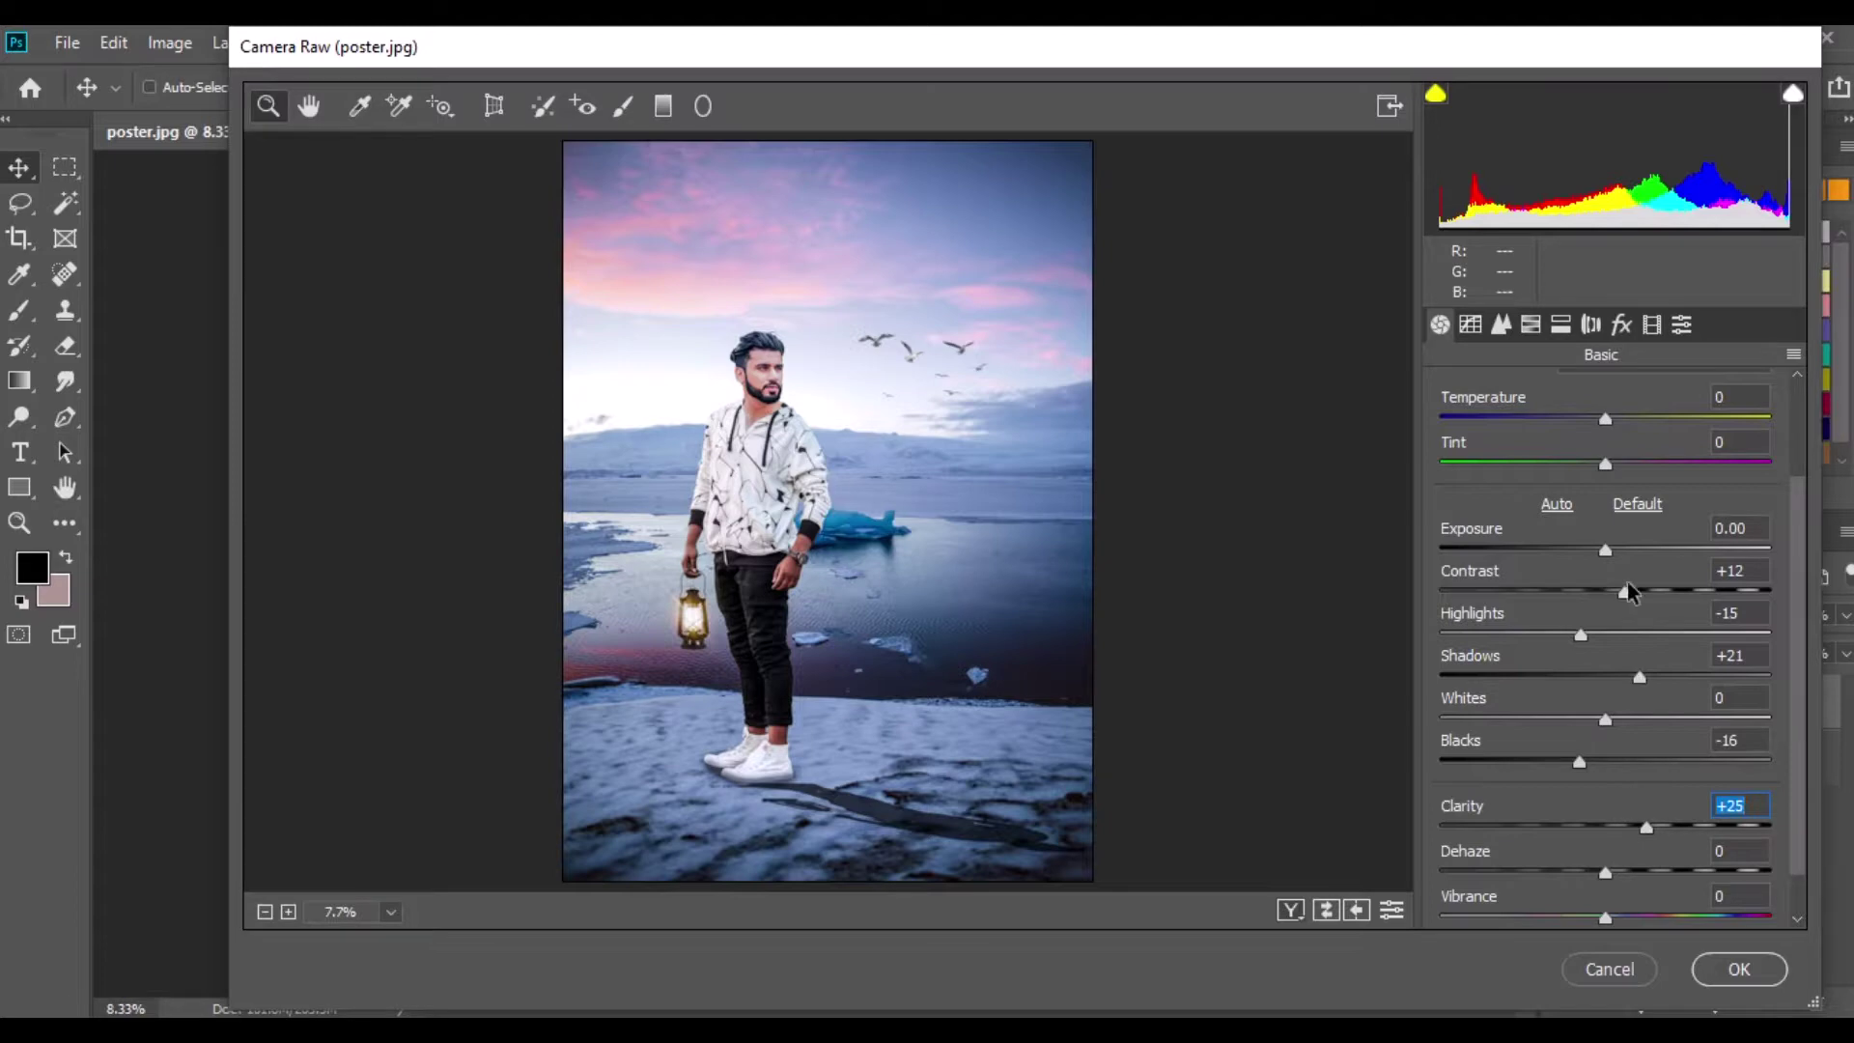
Lower the HSL luminance of Oranges to about -30 and apply the Camera Raw adjustments.
left_click(1560, 324)
left_click(1530, 325)
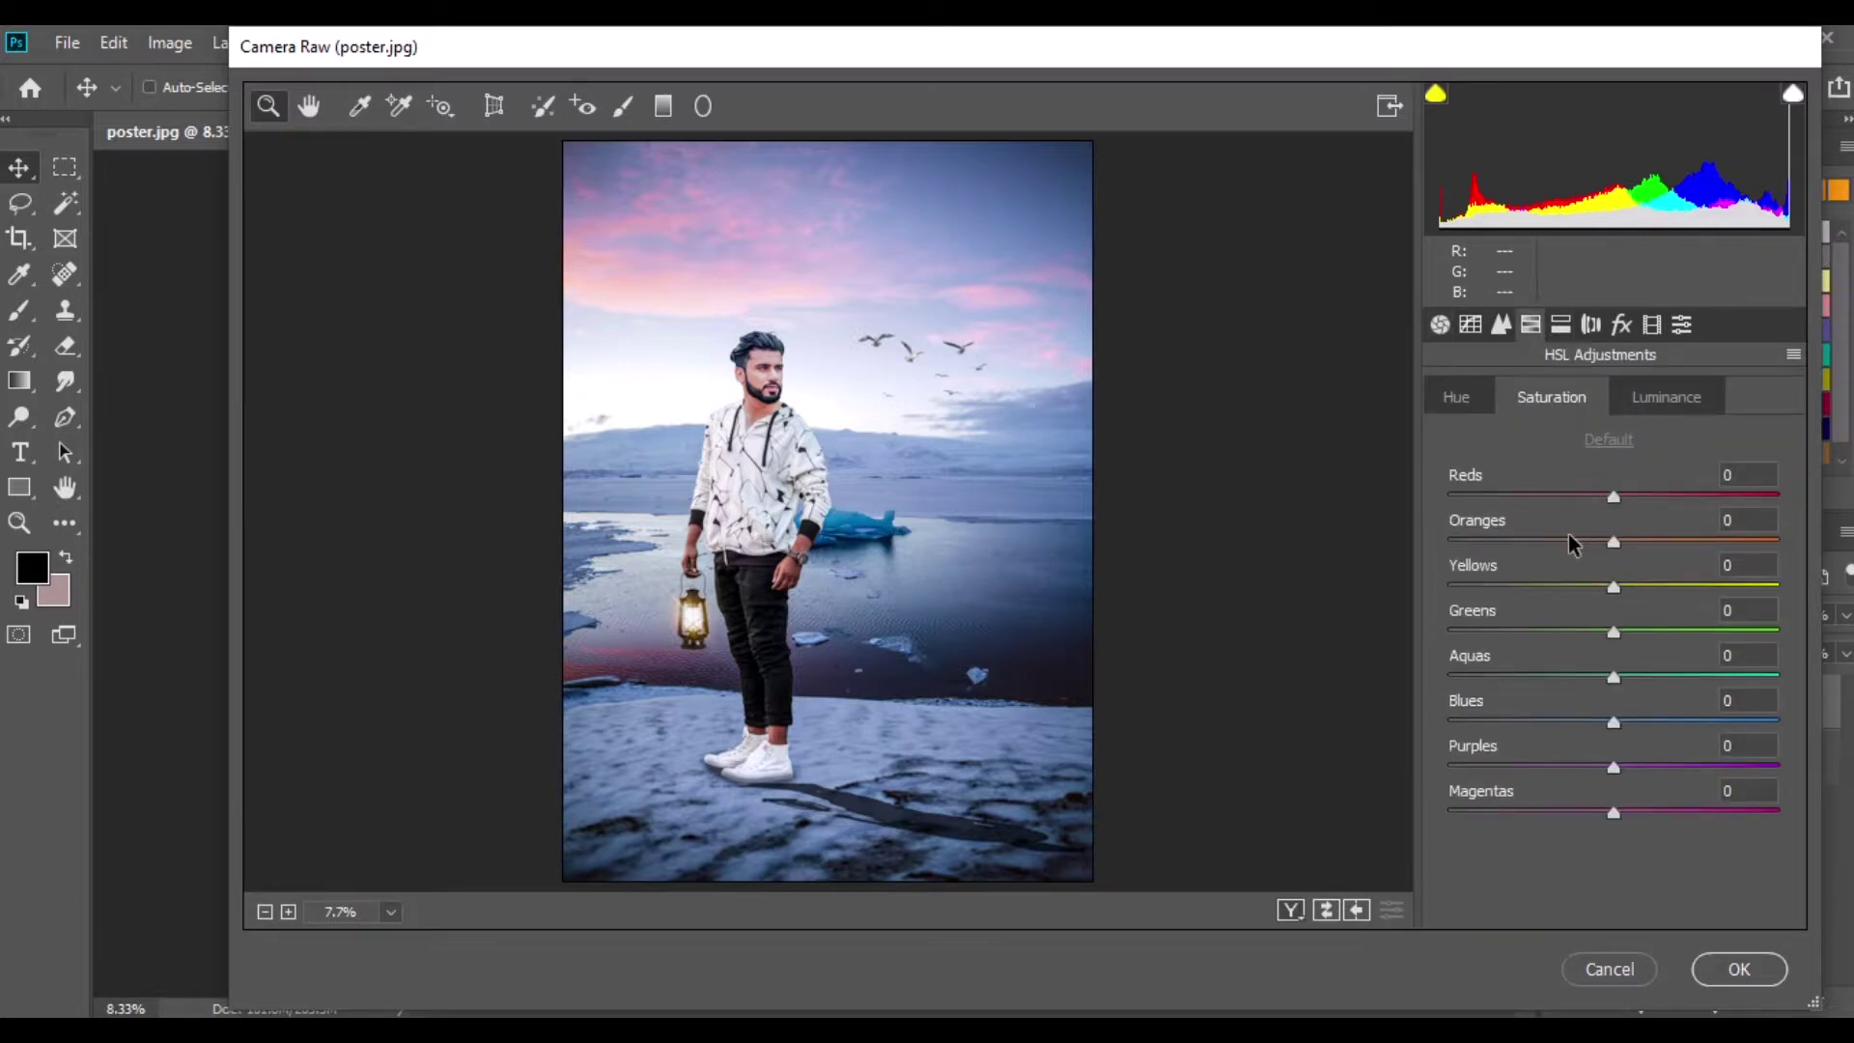
left_click(1667, 397)
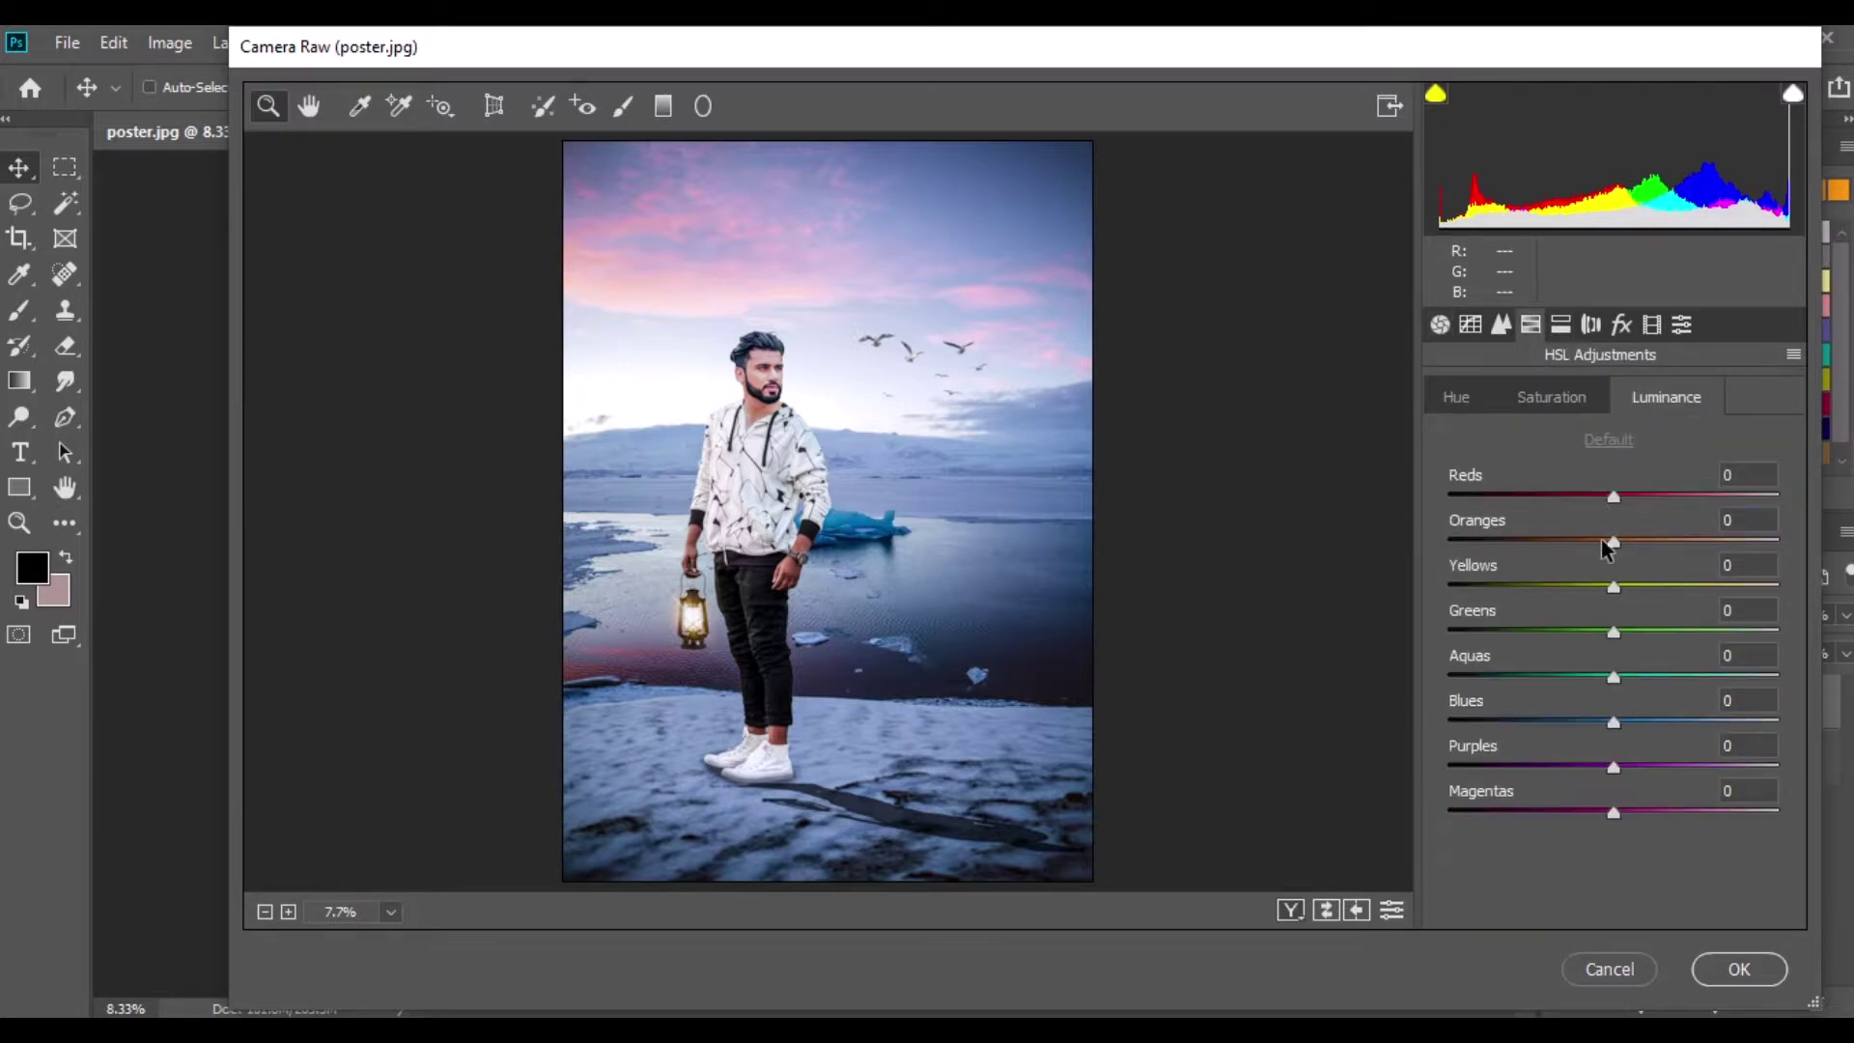
left_click_drag(1573, 540, 1524, 541)
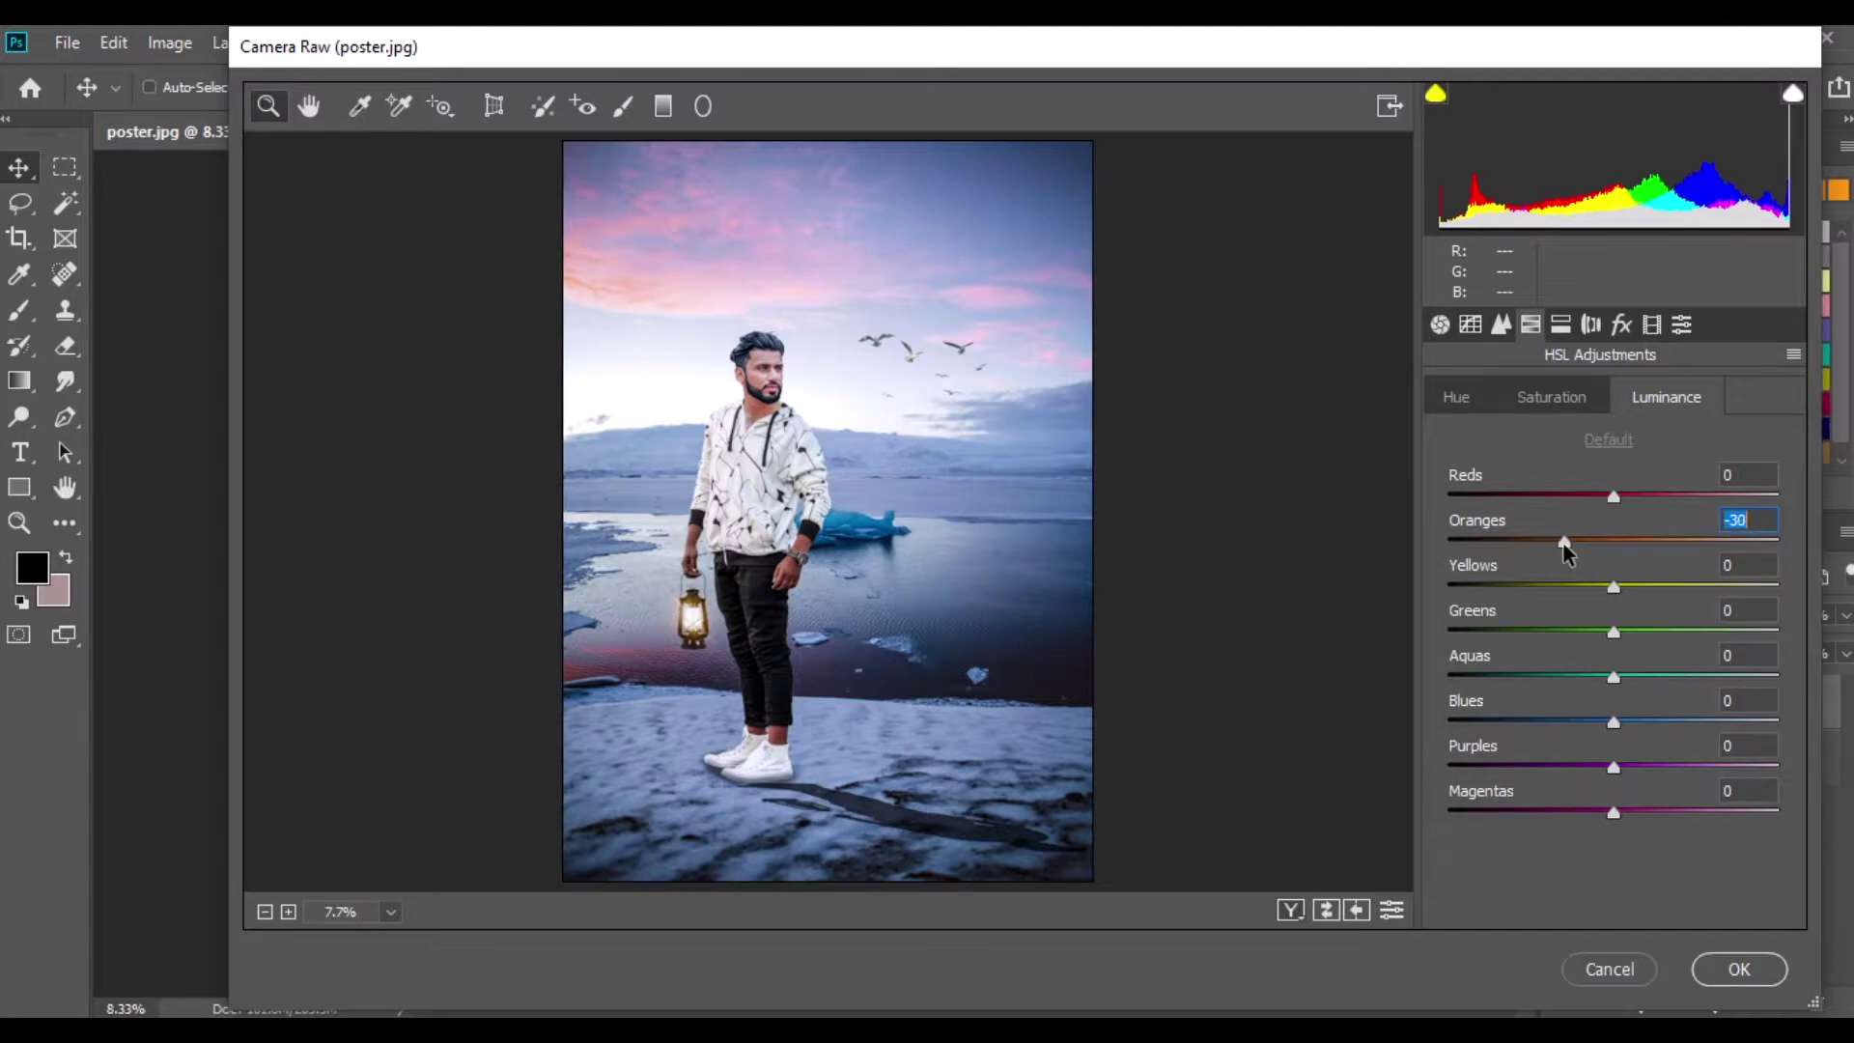
left_click(1736, 970)
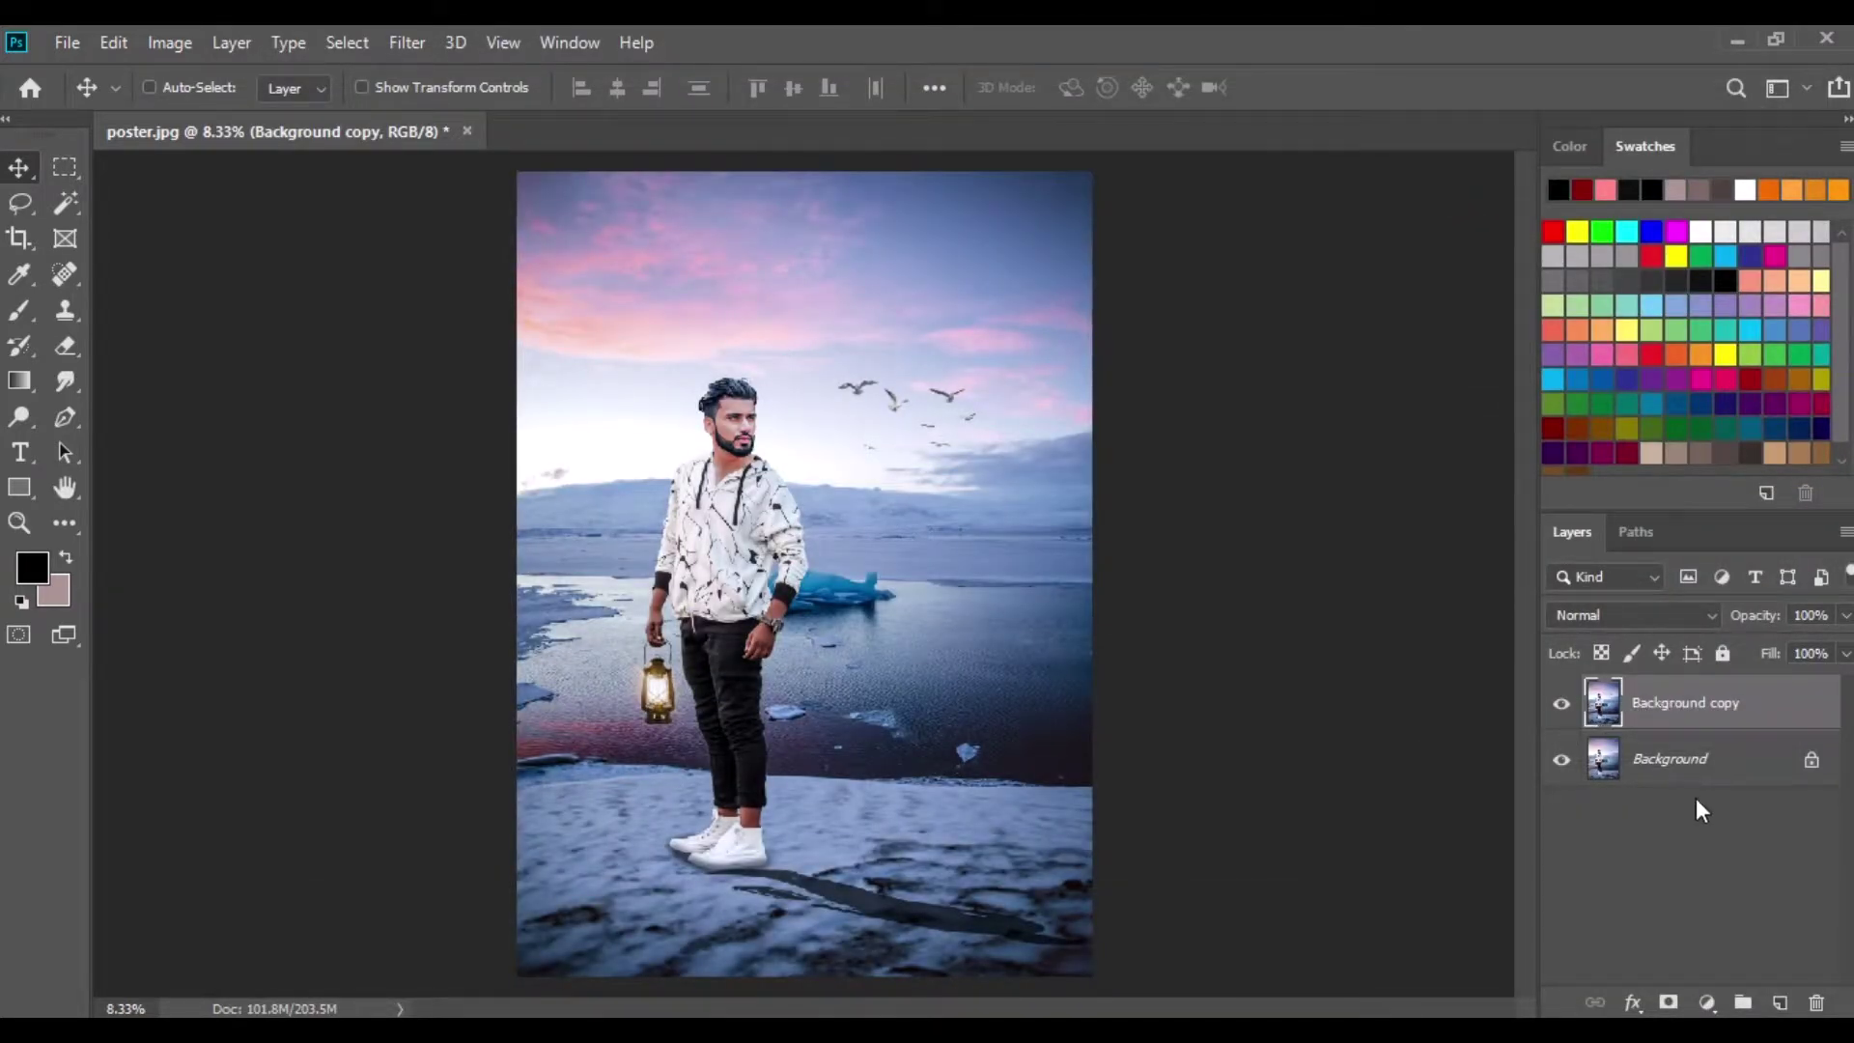
Duplicate the Background copy layer and add a Color Lookup adjustment above it using the _Orange and Teal 16.cube 3D LUT.
left_click_drag(1651, 697, 1779, 1002)
left_click(1707, 1002)
left_click(1714, 849)
left_click(1299, 239)
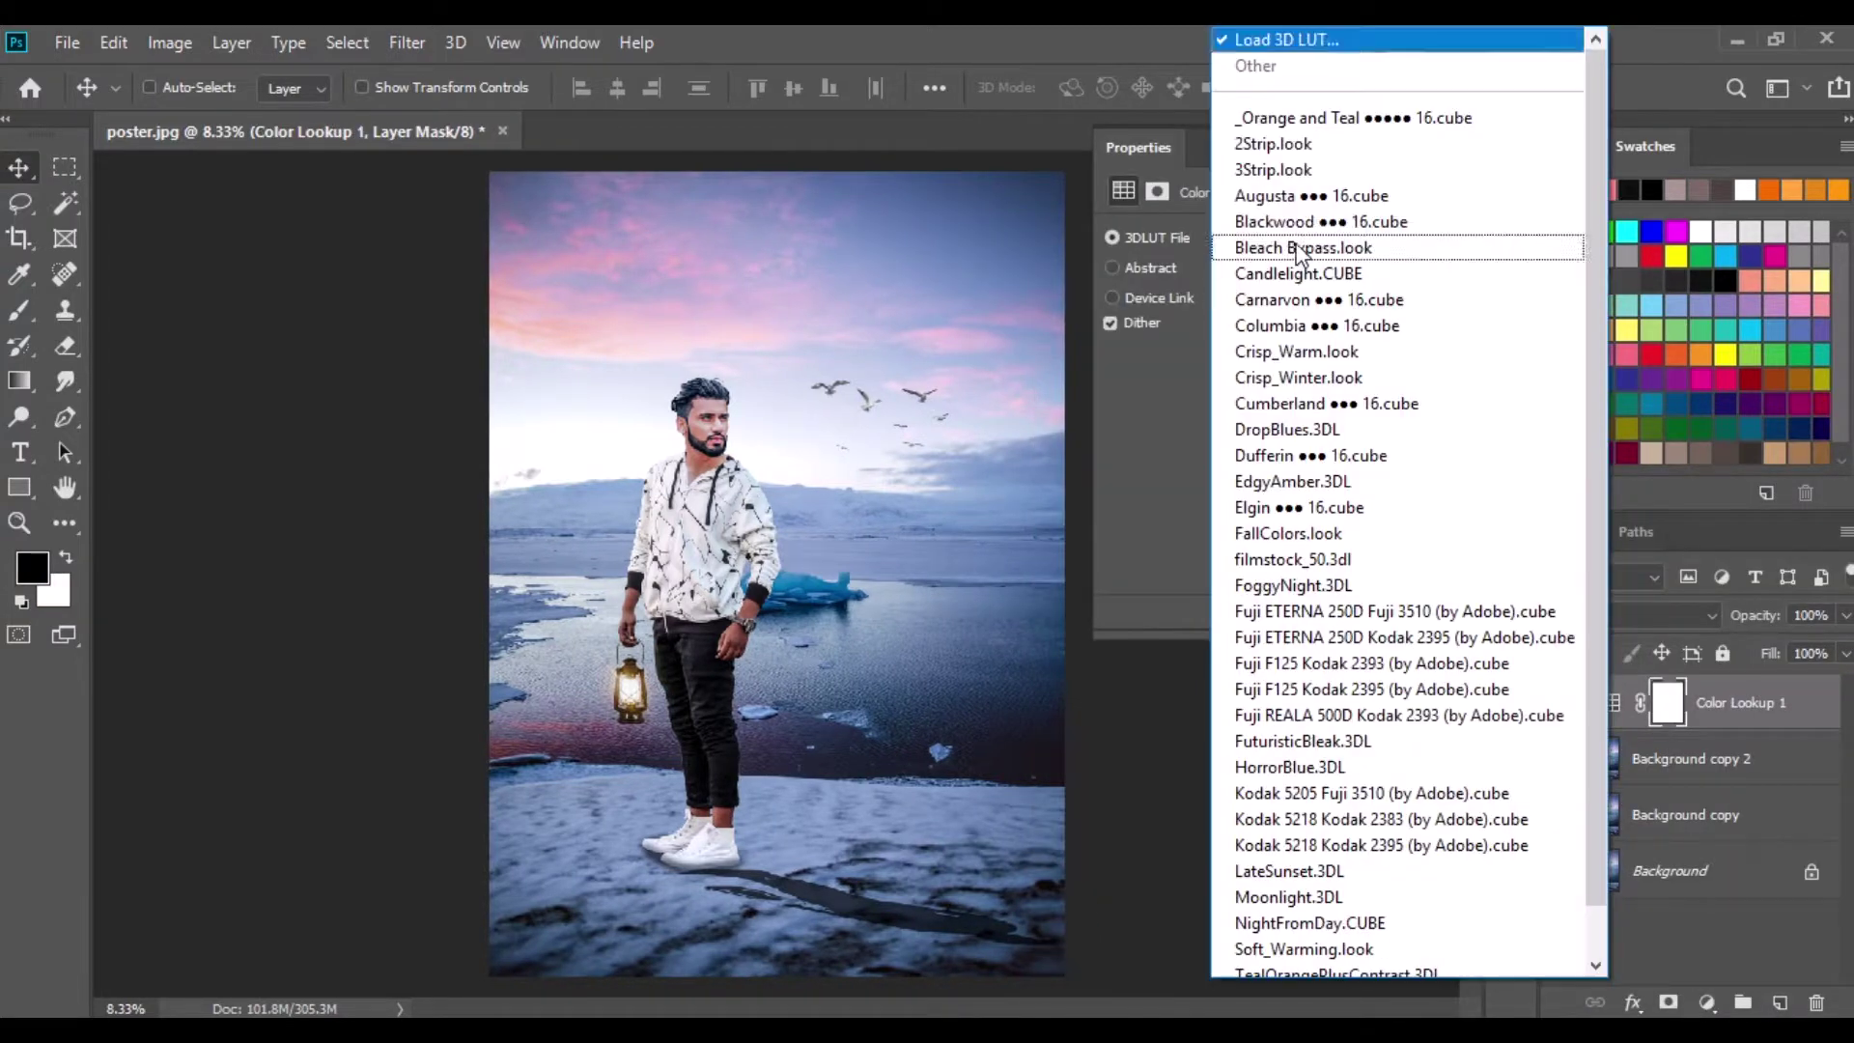
left_click(1314, 120)
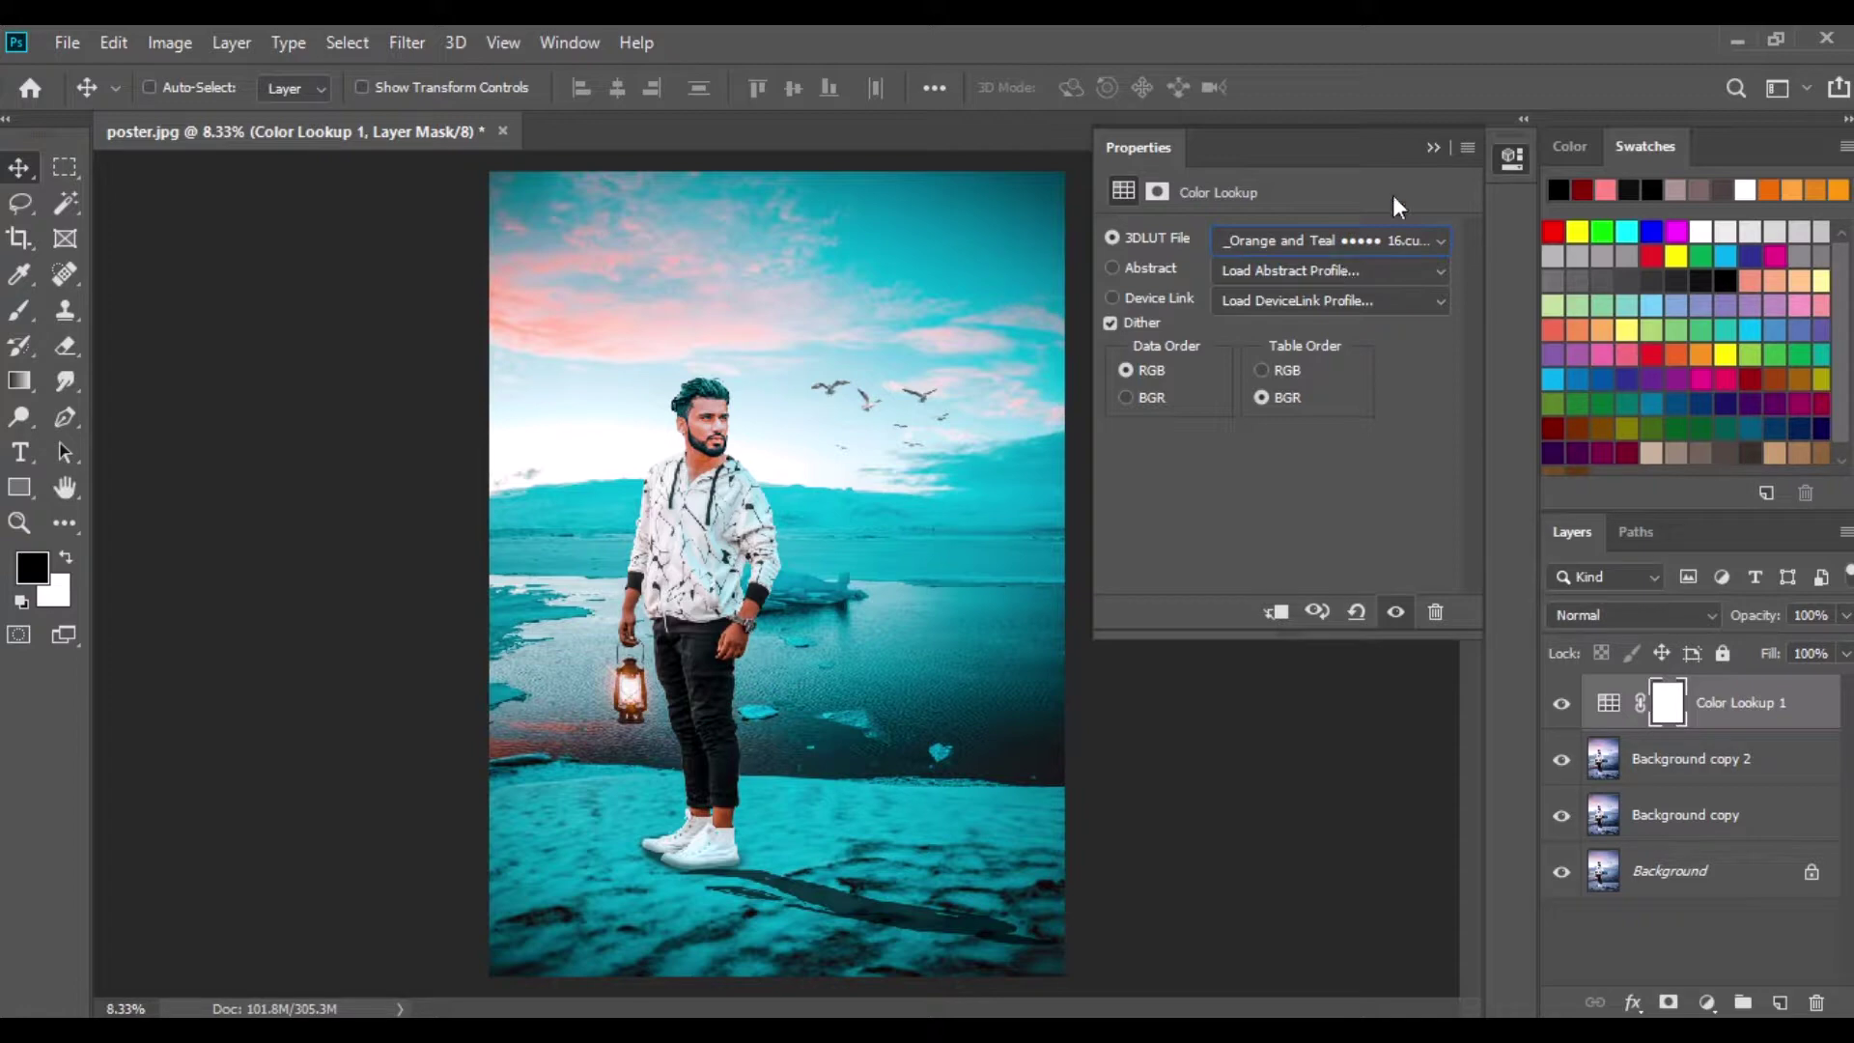
left_click(1467, 148)
left_click(1530, 218)
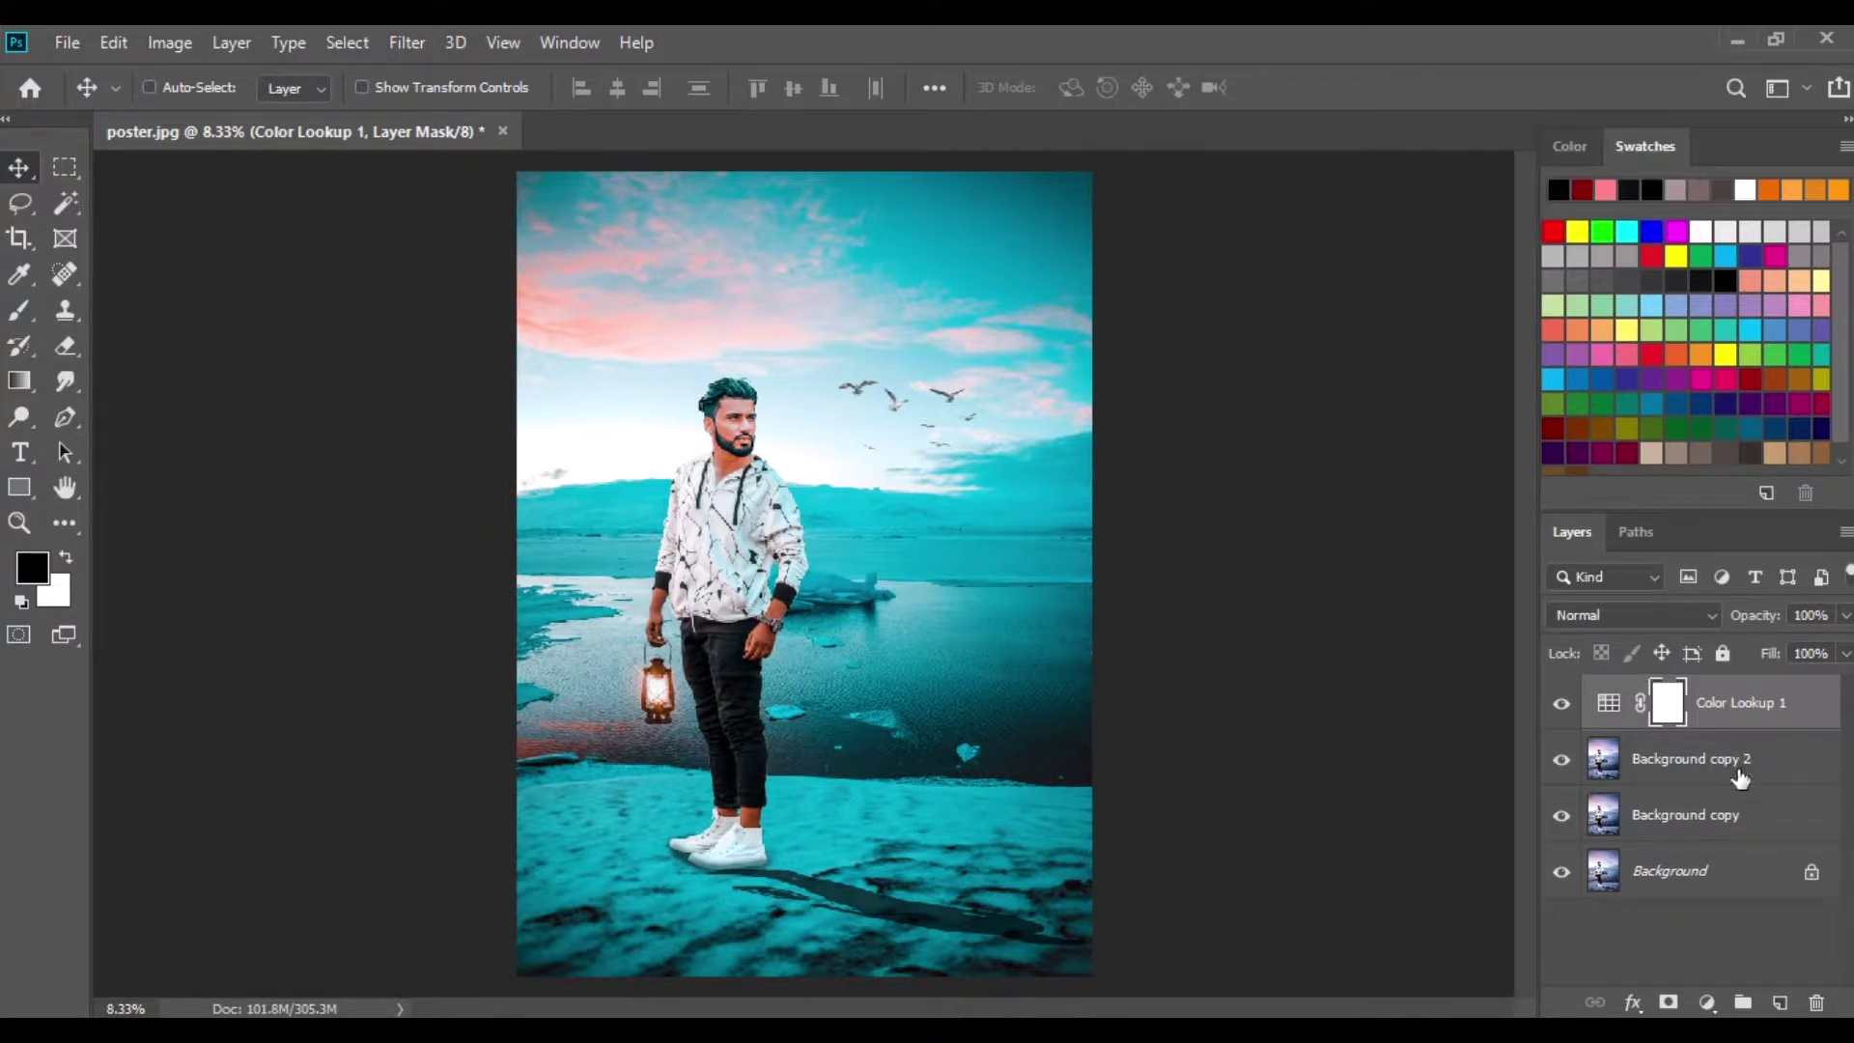
Paint black on the Color Lookup mask over the snowy foreground with a 1102 px Soft Round brush at 50% opacity.
left_click(23, 350)
left_click(20, 310)
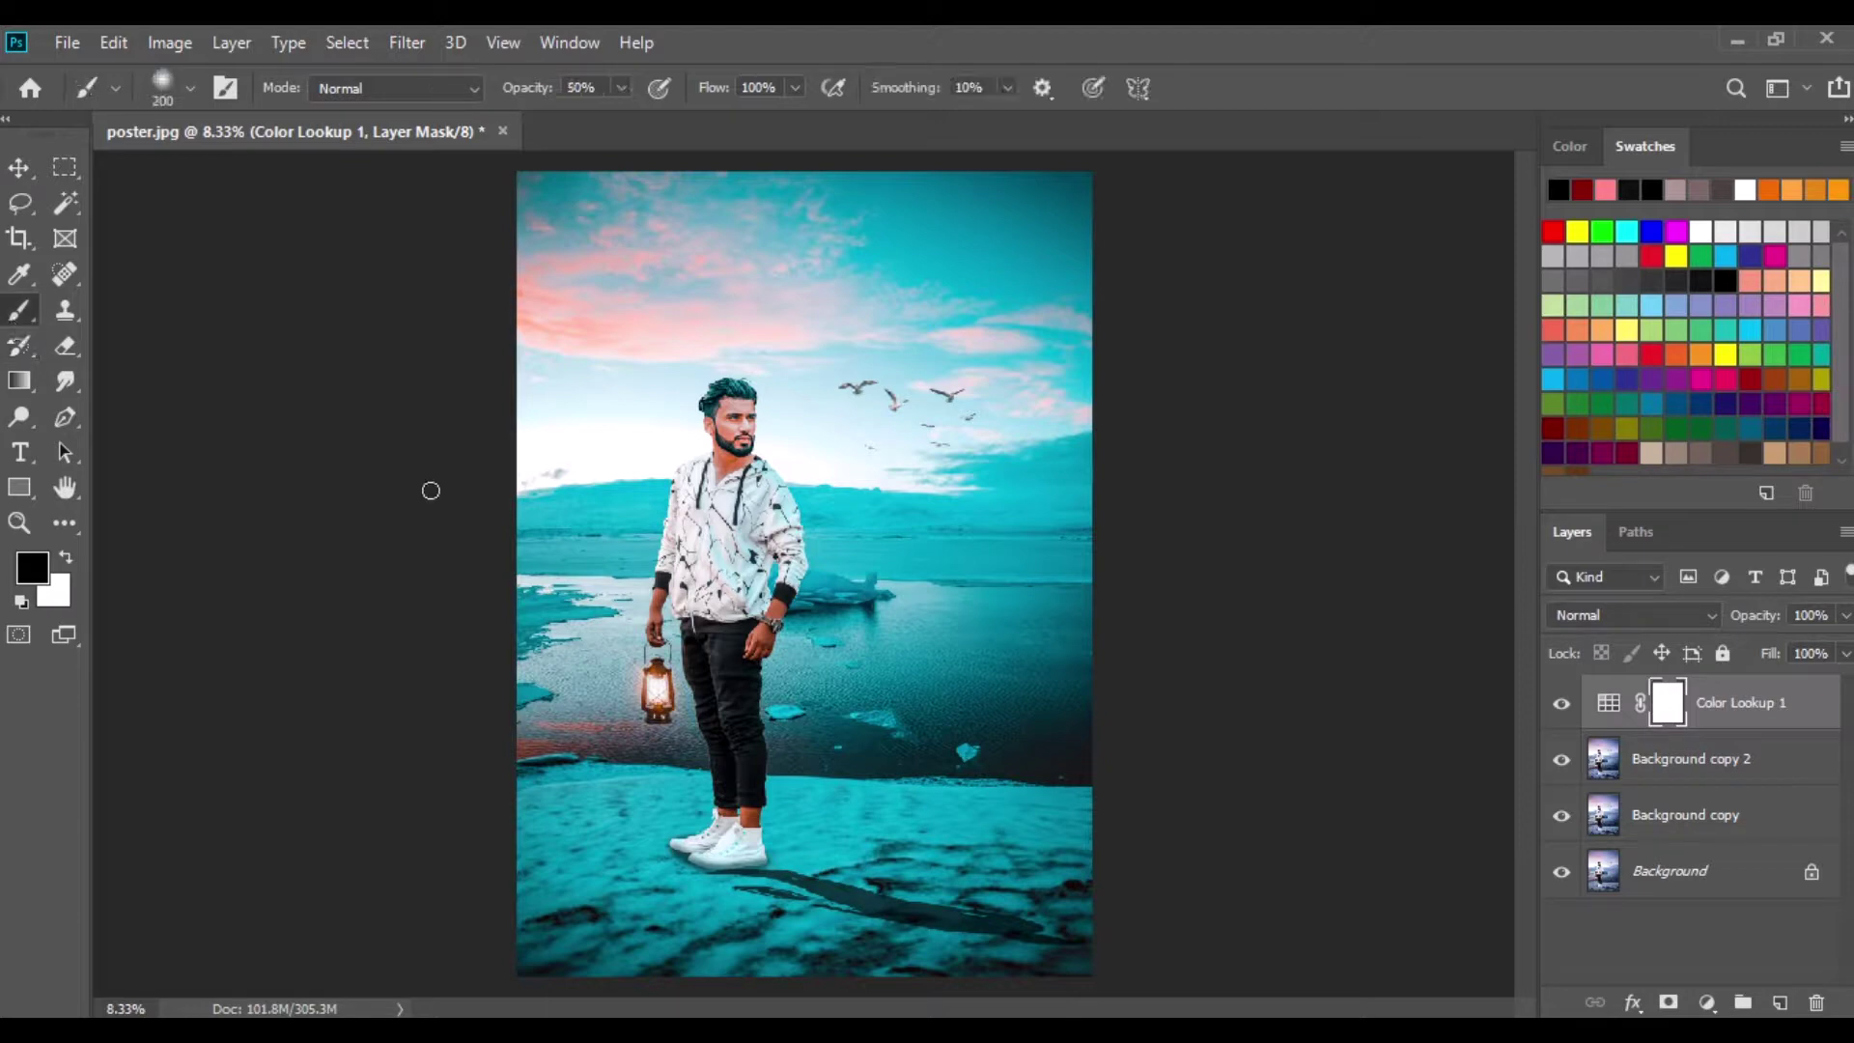
right_click(859, 664)
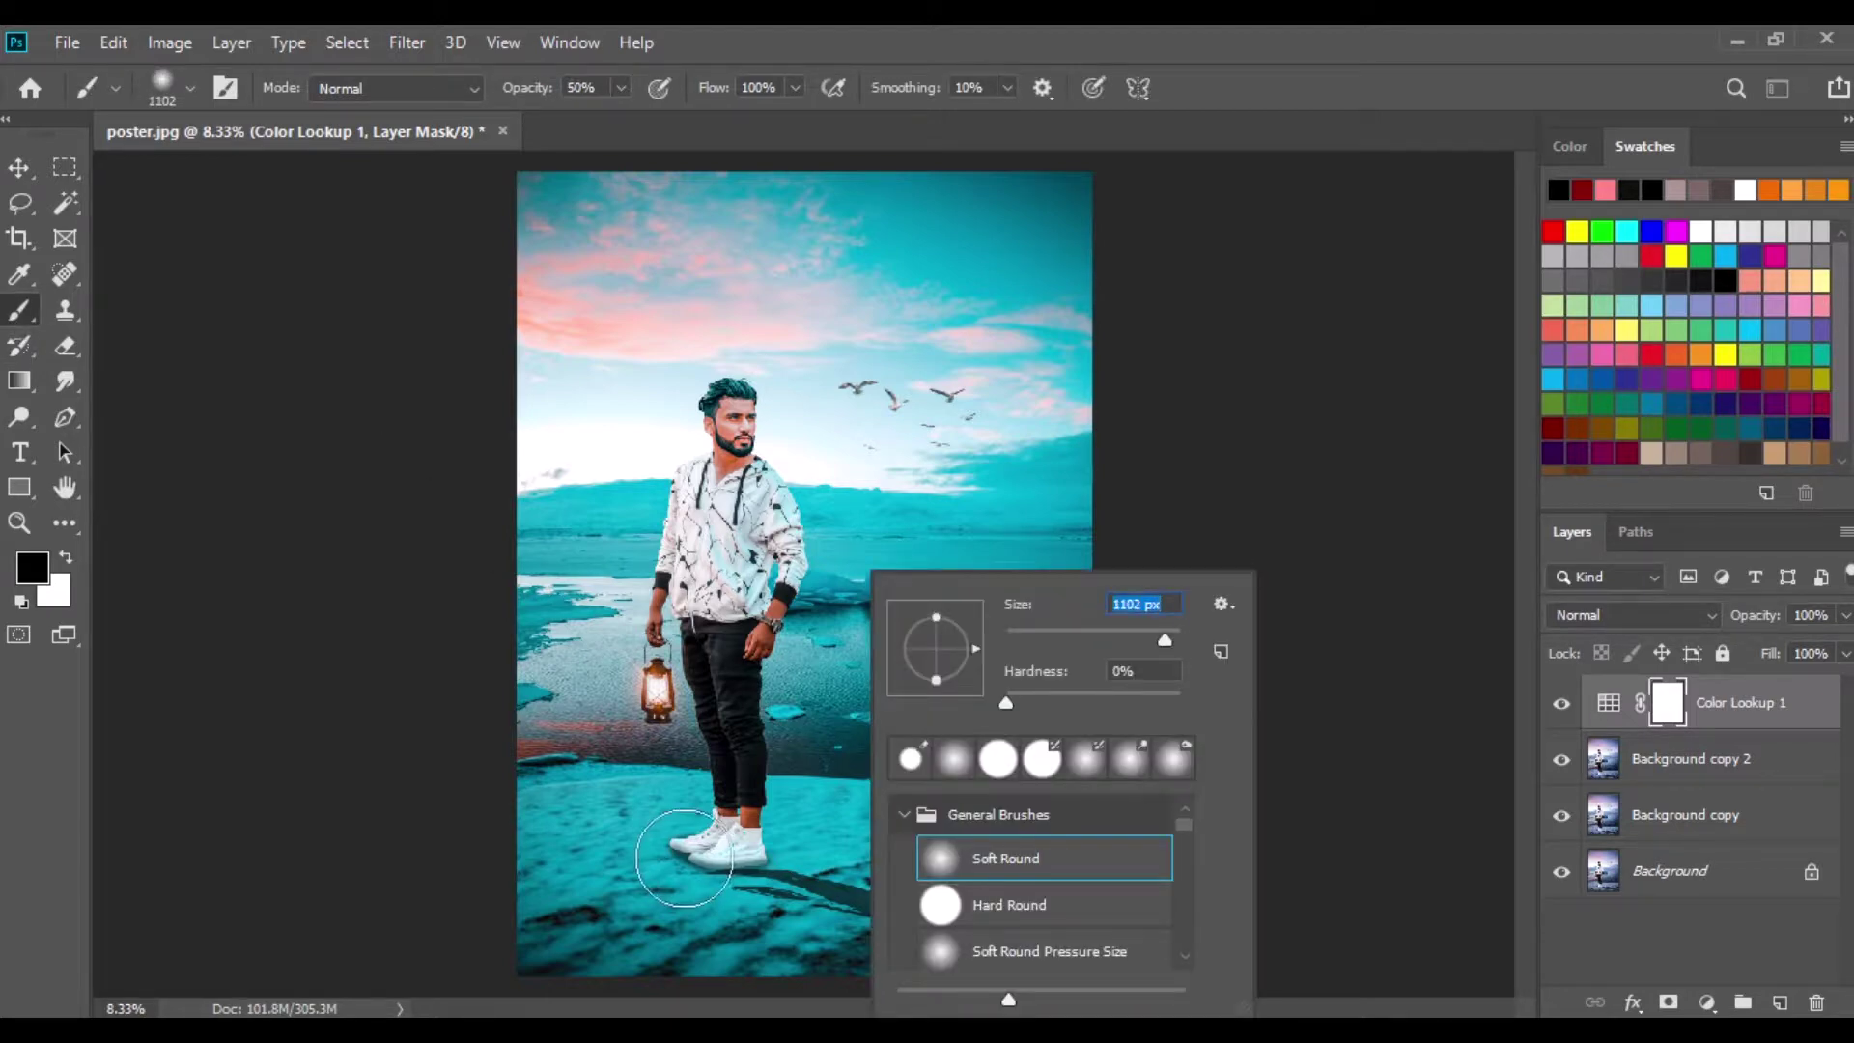
left_click(569, 890)
mouse_move(917, 913)
left_mouse_down()
mouse_move(985, 828)
mouse_move(1120, 902)
mouse_move(592, 902)
mouse_move(694, 814)
mouse_move(1129, 860)
mouse_move(600, 894)
mouse_move(507, 804)
mouse_move(541, 944)
mouse_move(1055, 836)
mouse_move(497, 898)
left_mouse_up()
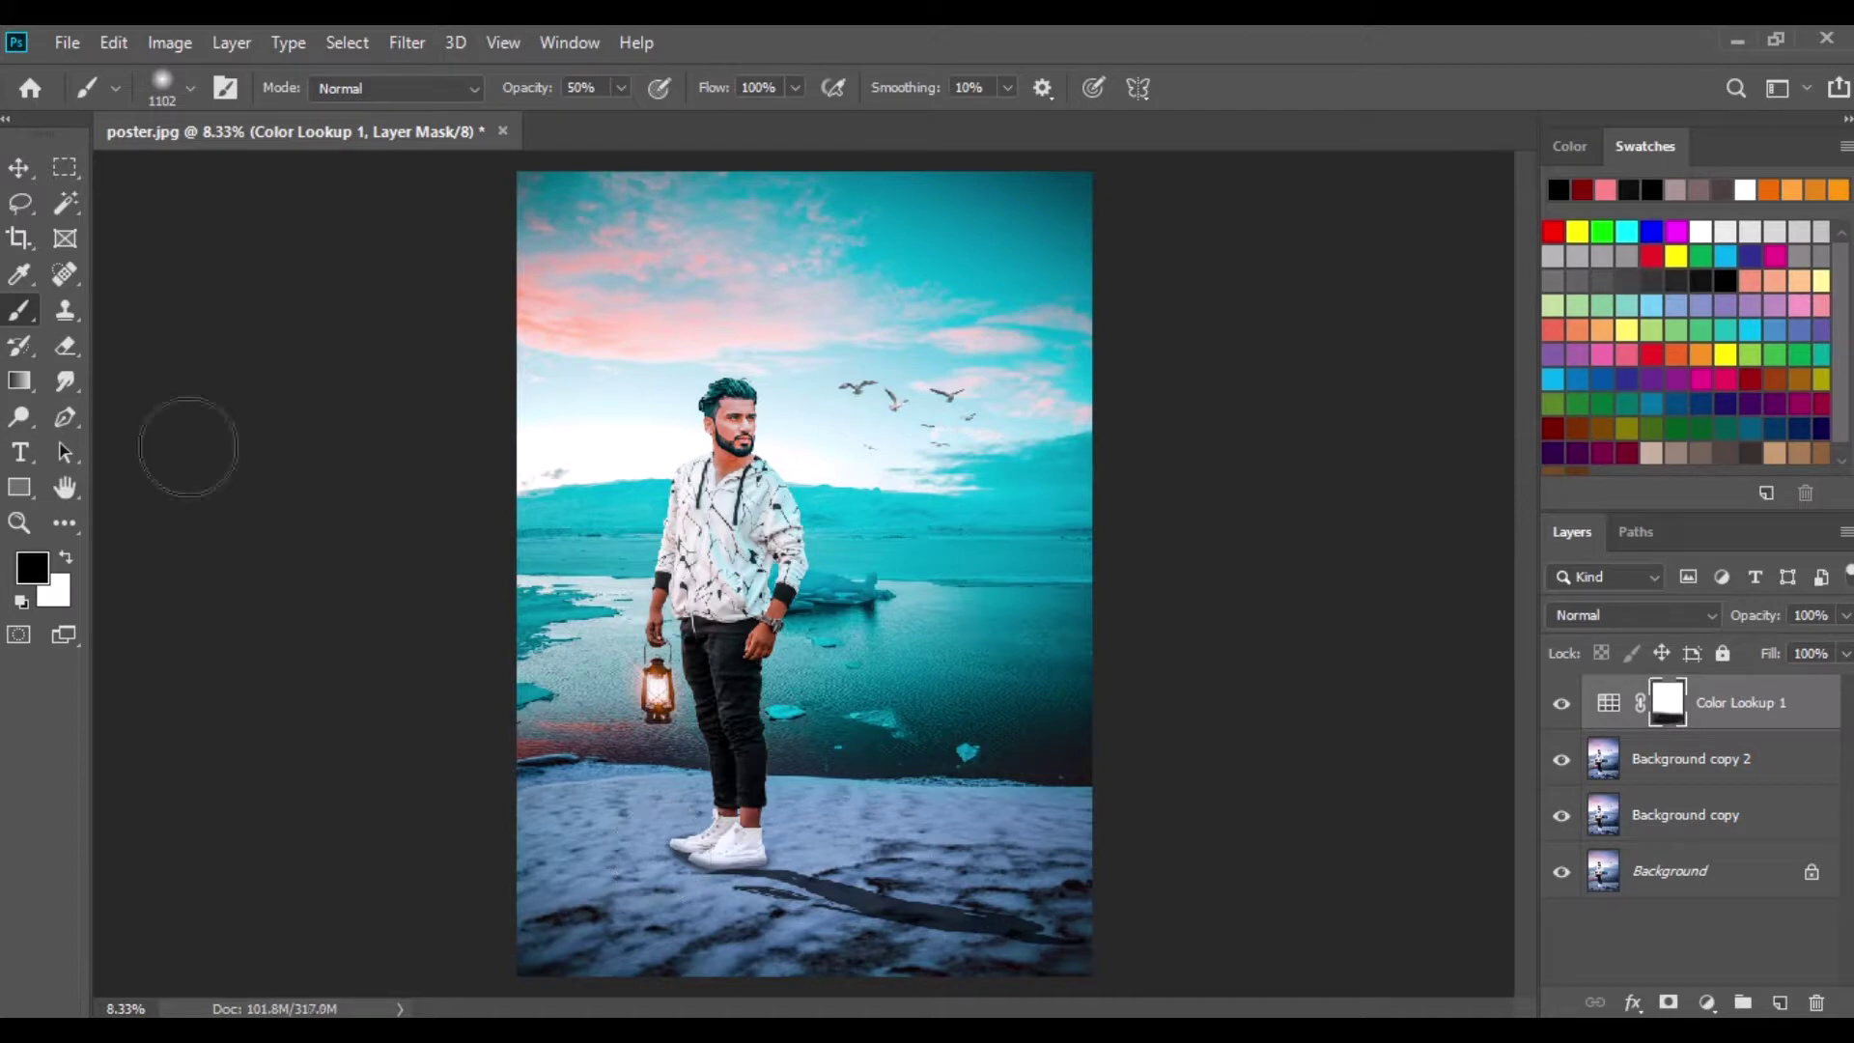
Set the Color Lookup layer's opacity to 50%, compare before and after, and merge it down.
left_click(19, 167)
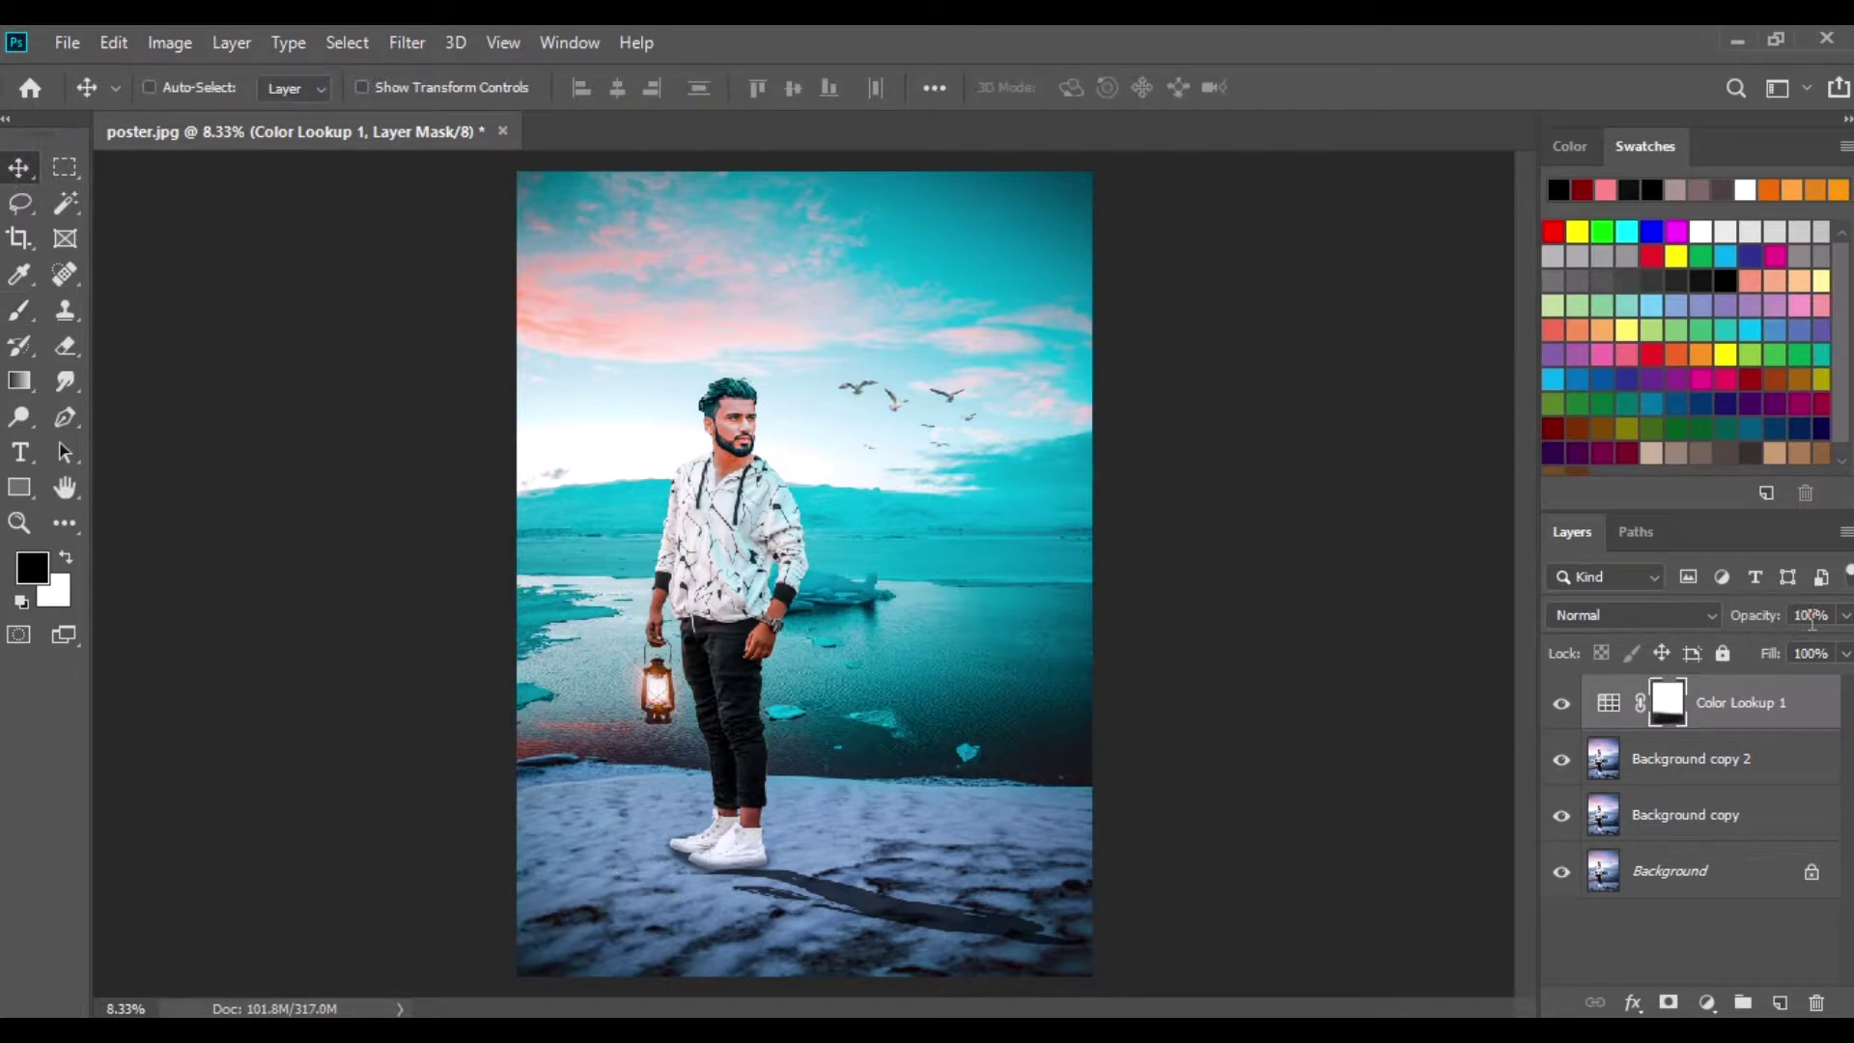
left_click_drag(1775, 627, 1728, 637)
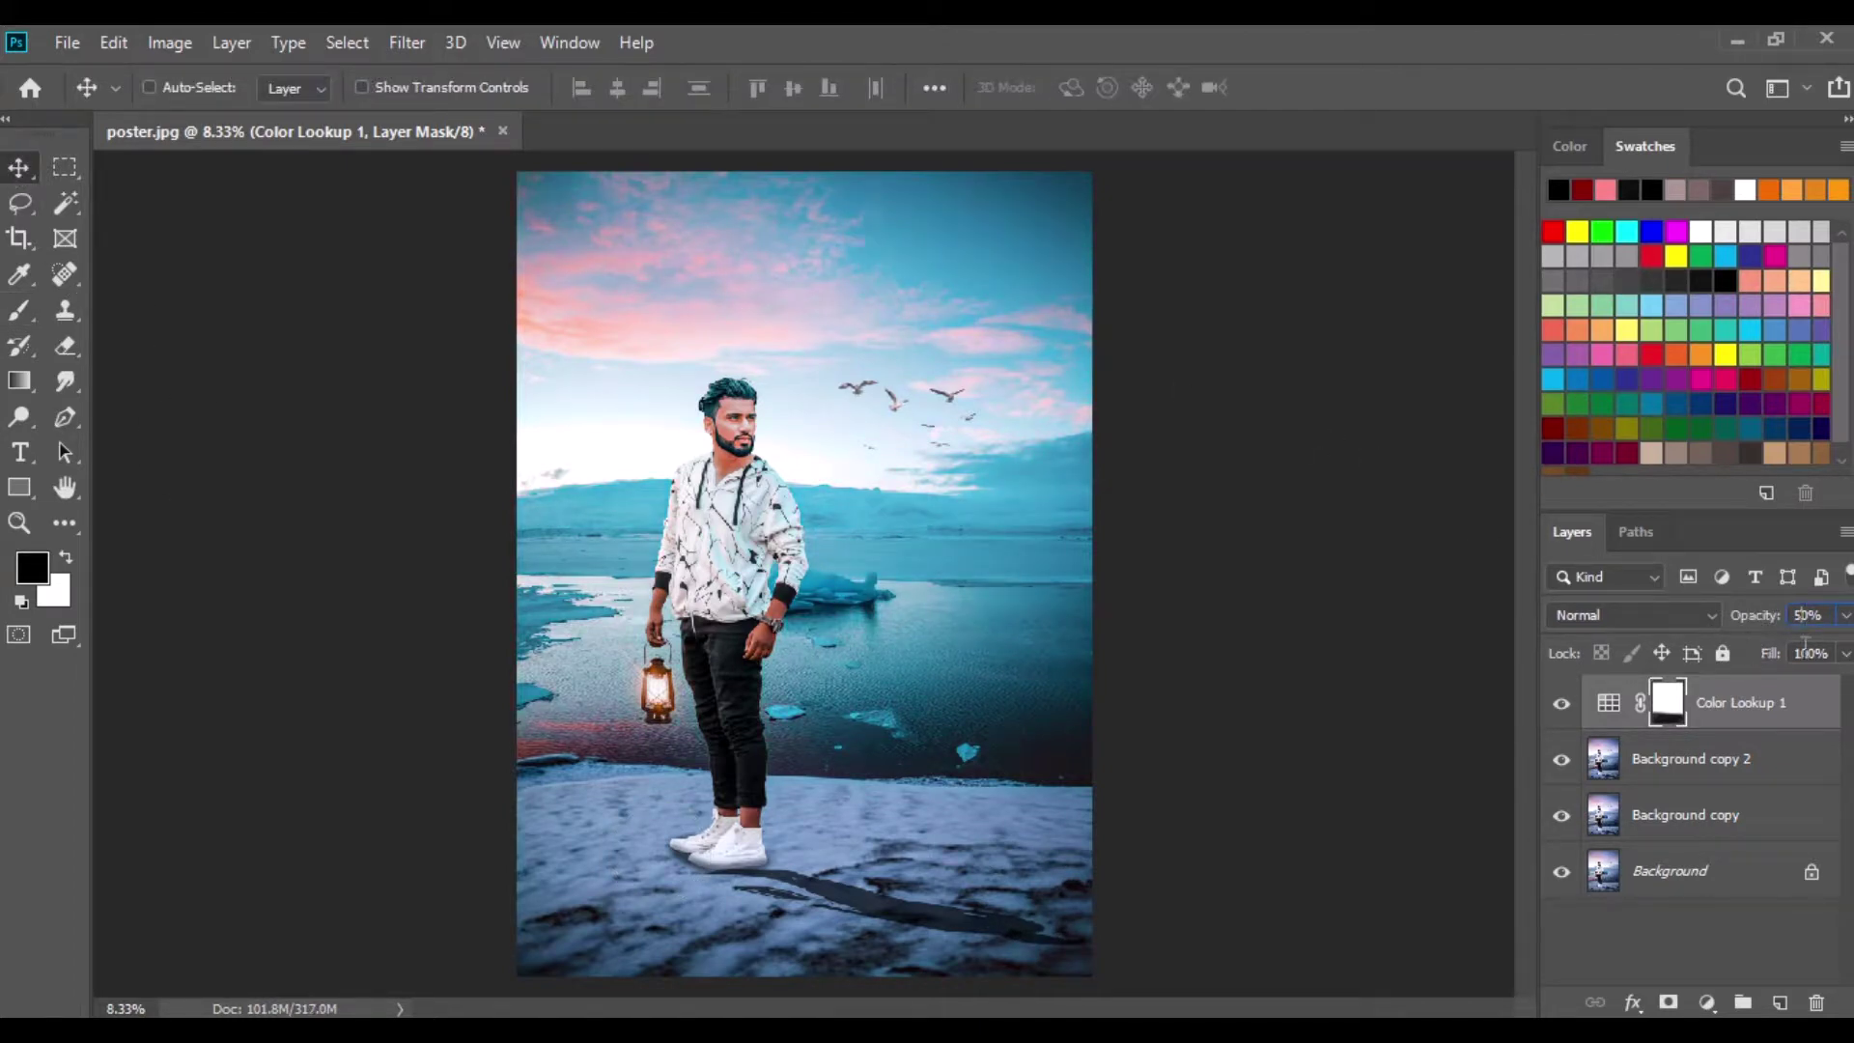
left_click(1561, 704)
left_click(1560, 704)
right_click(1710, 710)
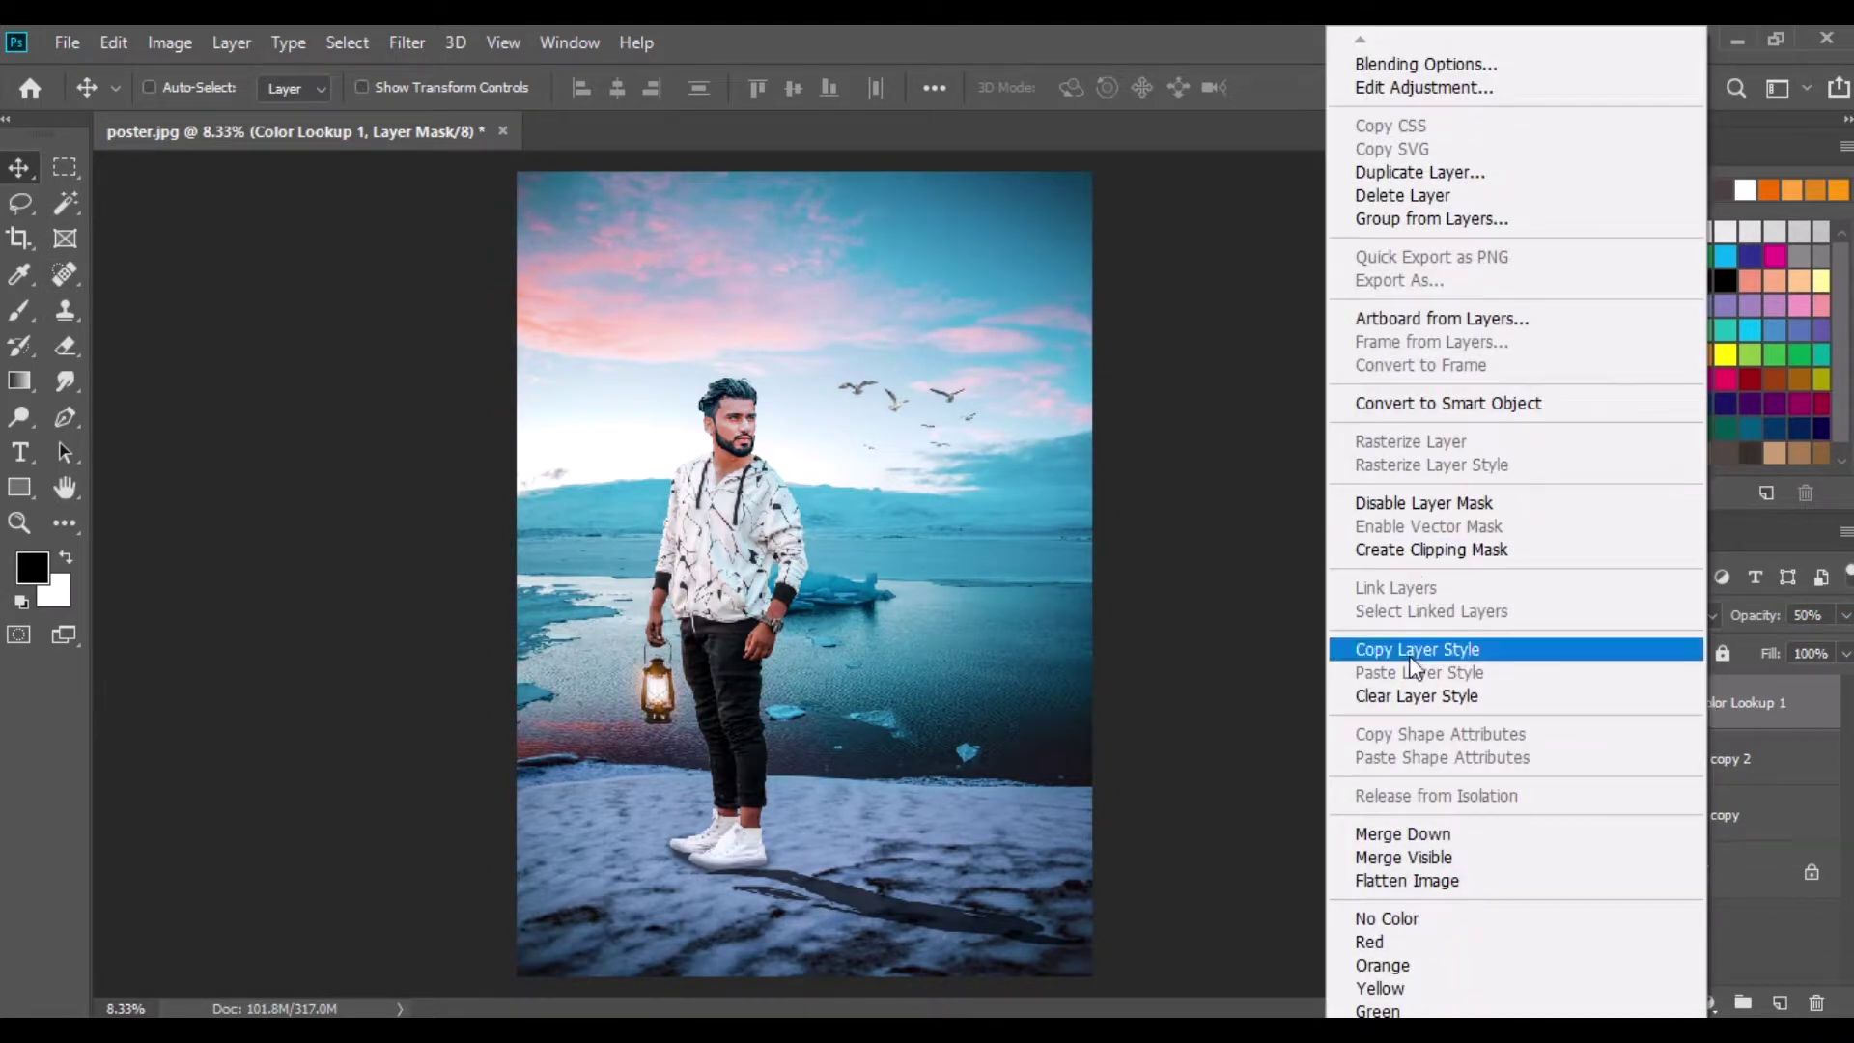
left_click(1426, 833)
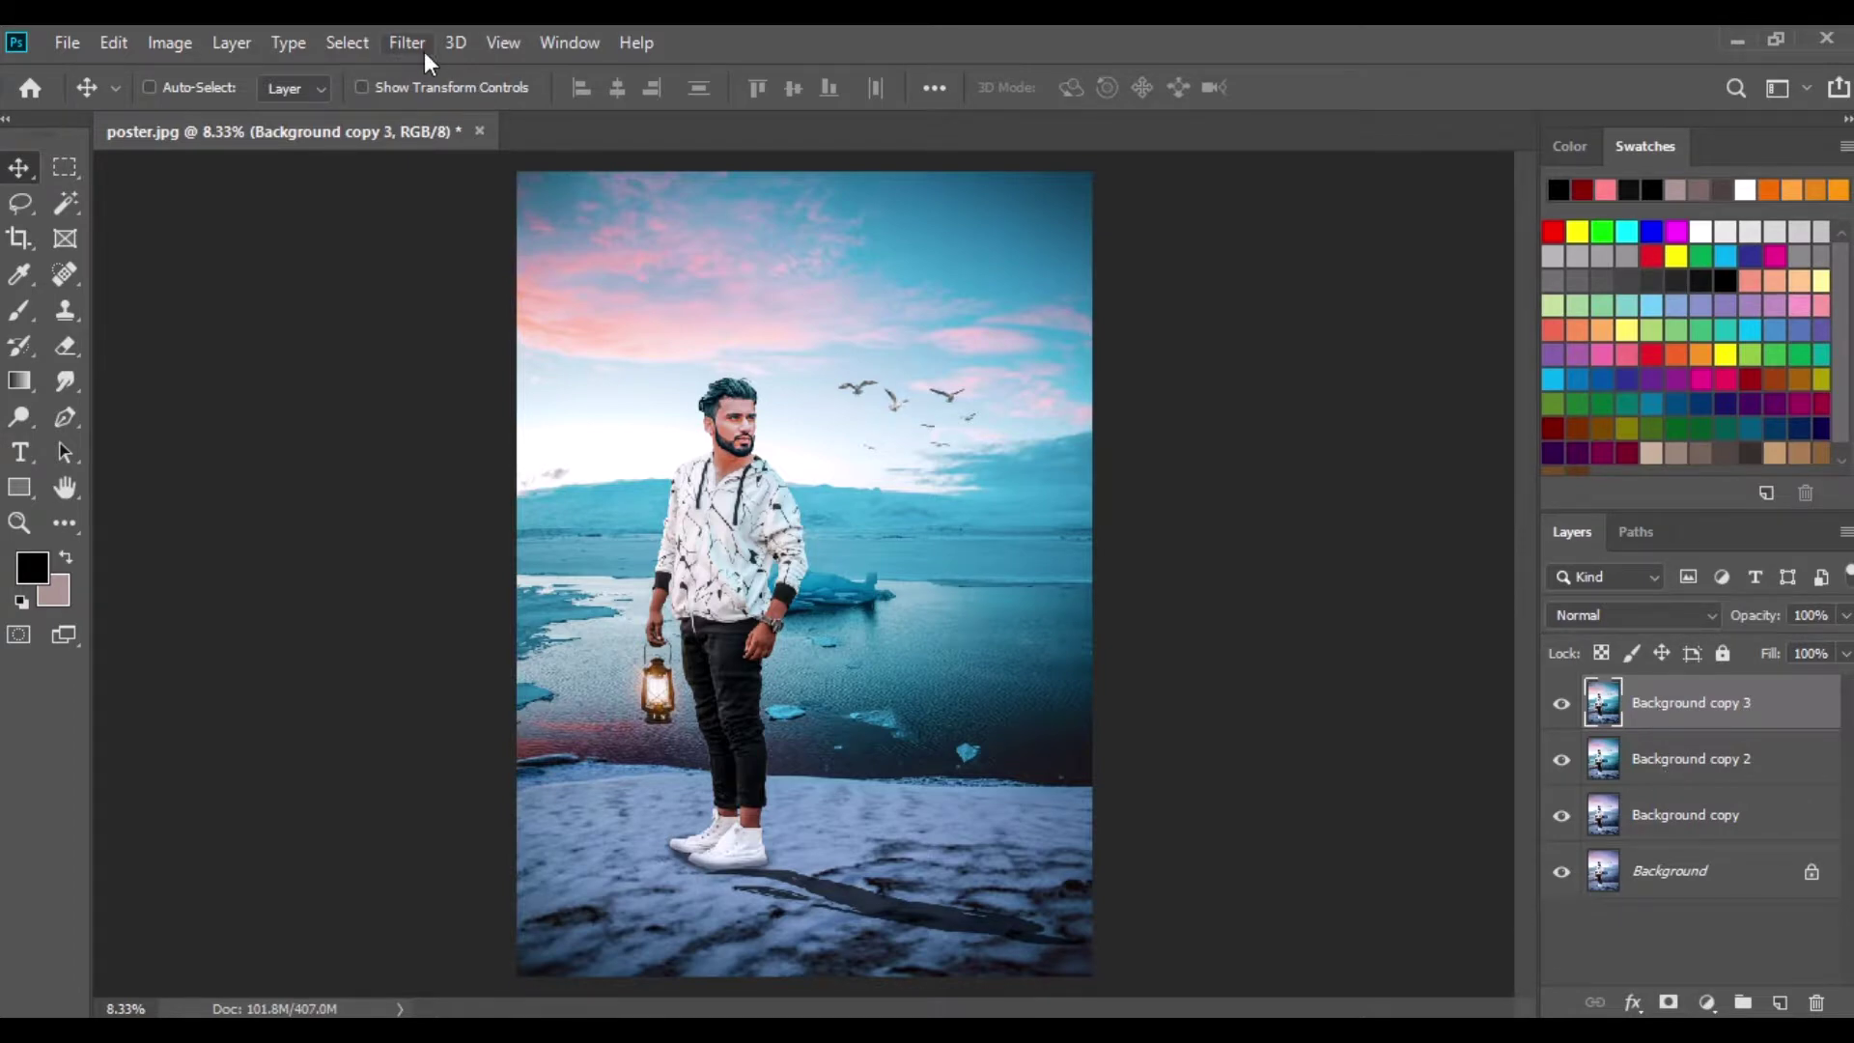
Apply a Camera Raw post-crop vignette with an amount of about -38 to the Background copy 3 layer.
left_click(406, 43)
left_click(453, 206)
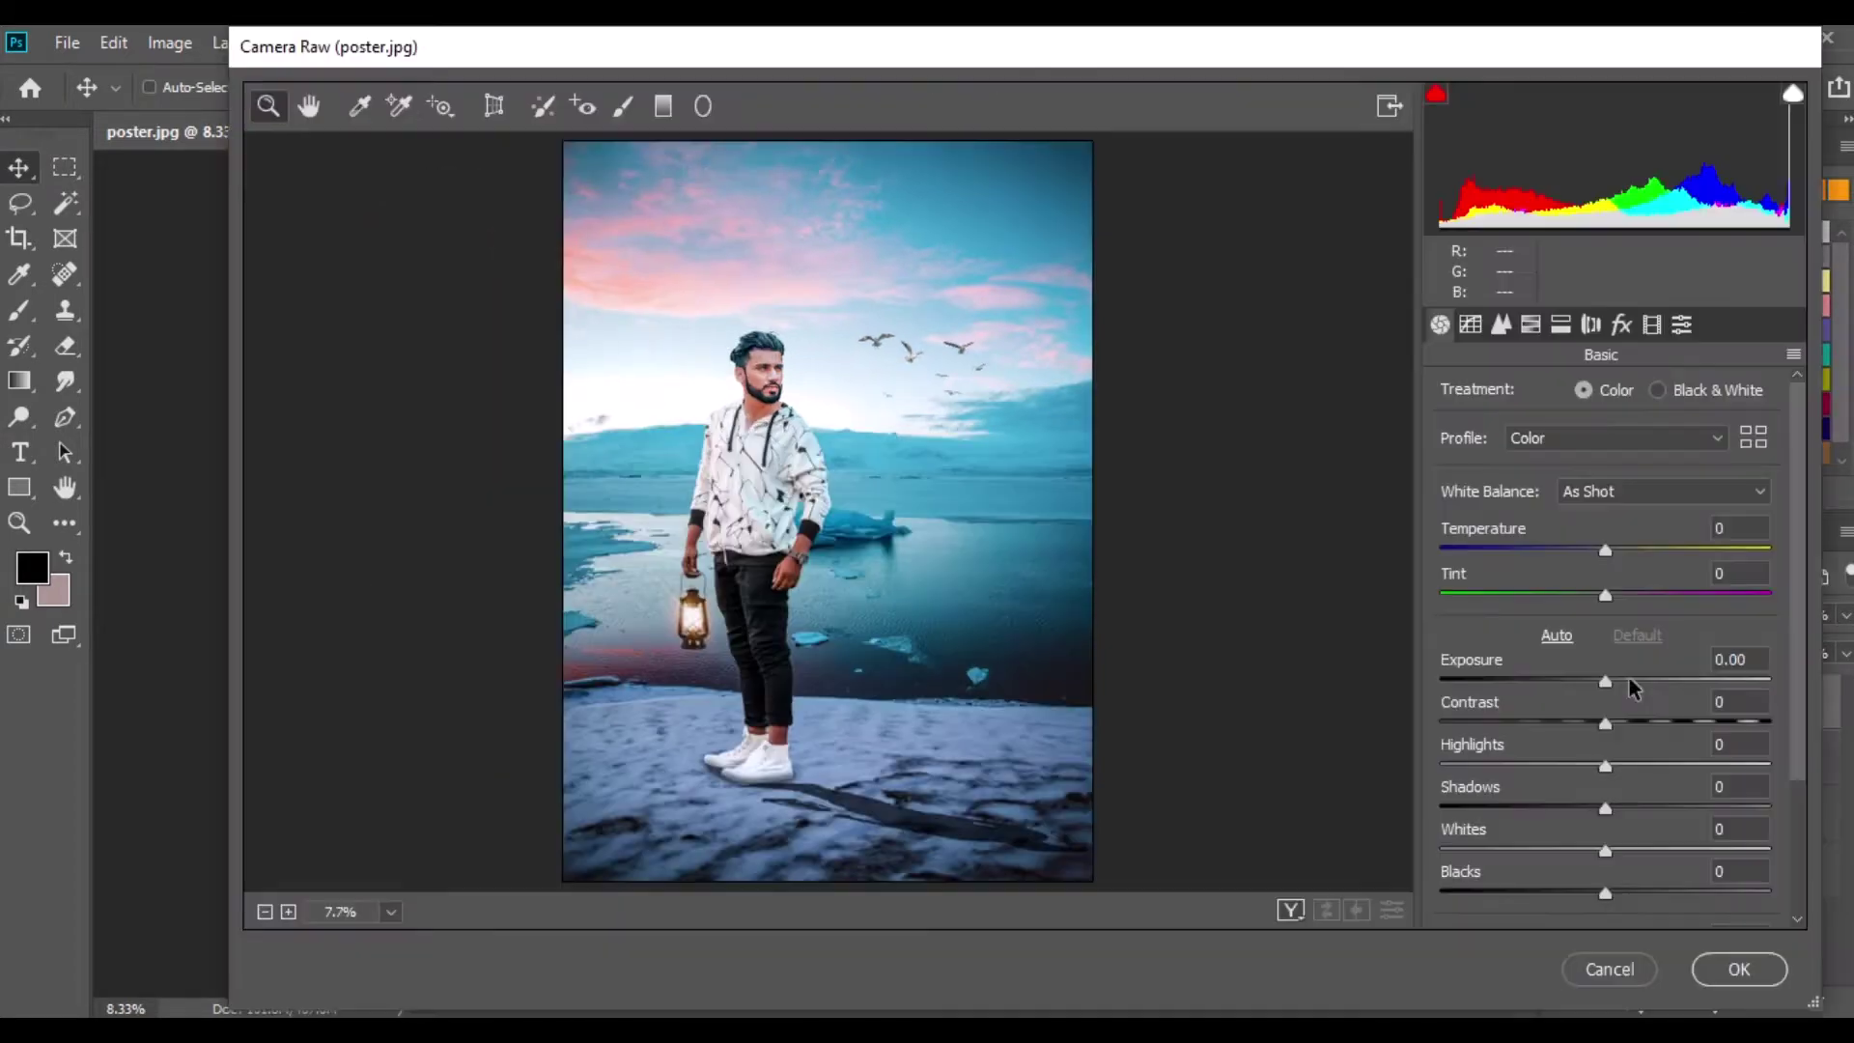
left_click(1621, 326)
left_click_drag(1610, 677, 1555, 681)
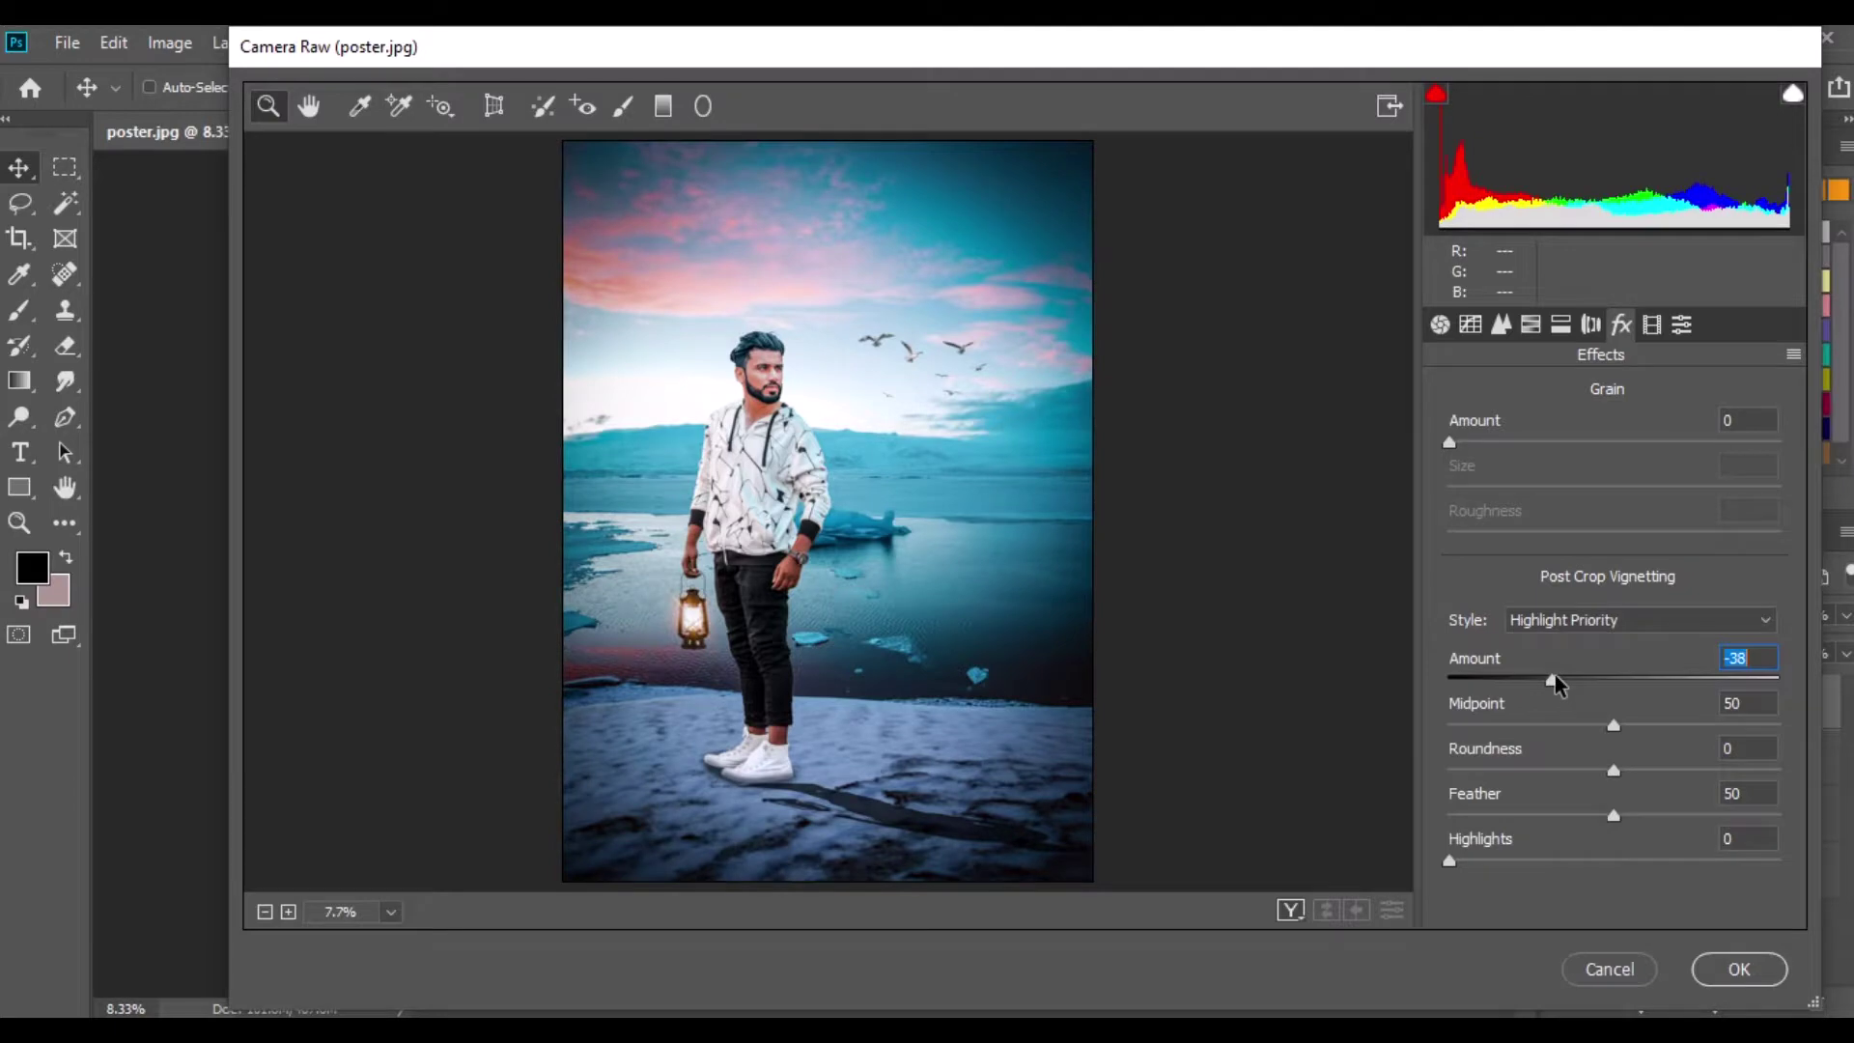
left_click(1739, 970)
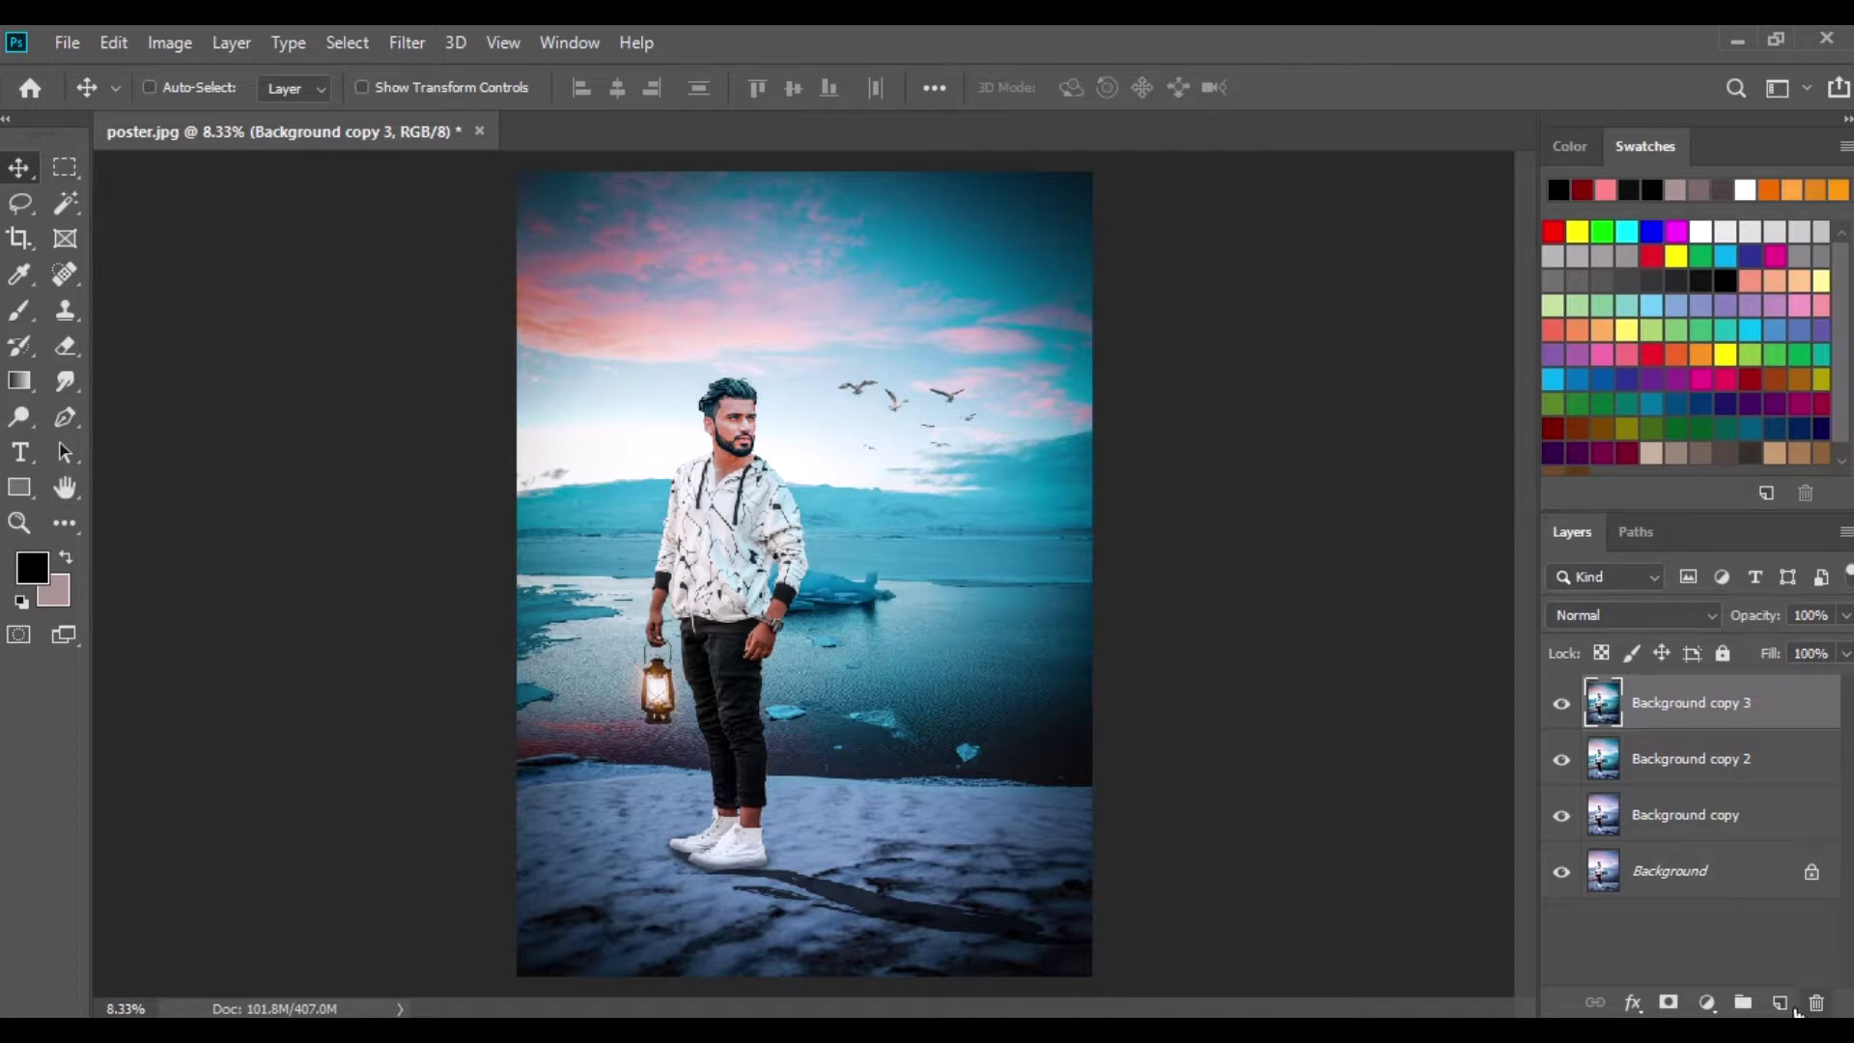
Sample a blue from the snow and add a linear 90° Gradient Fill layer with it, shifted down over the foreground.
left_click(33, 568)
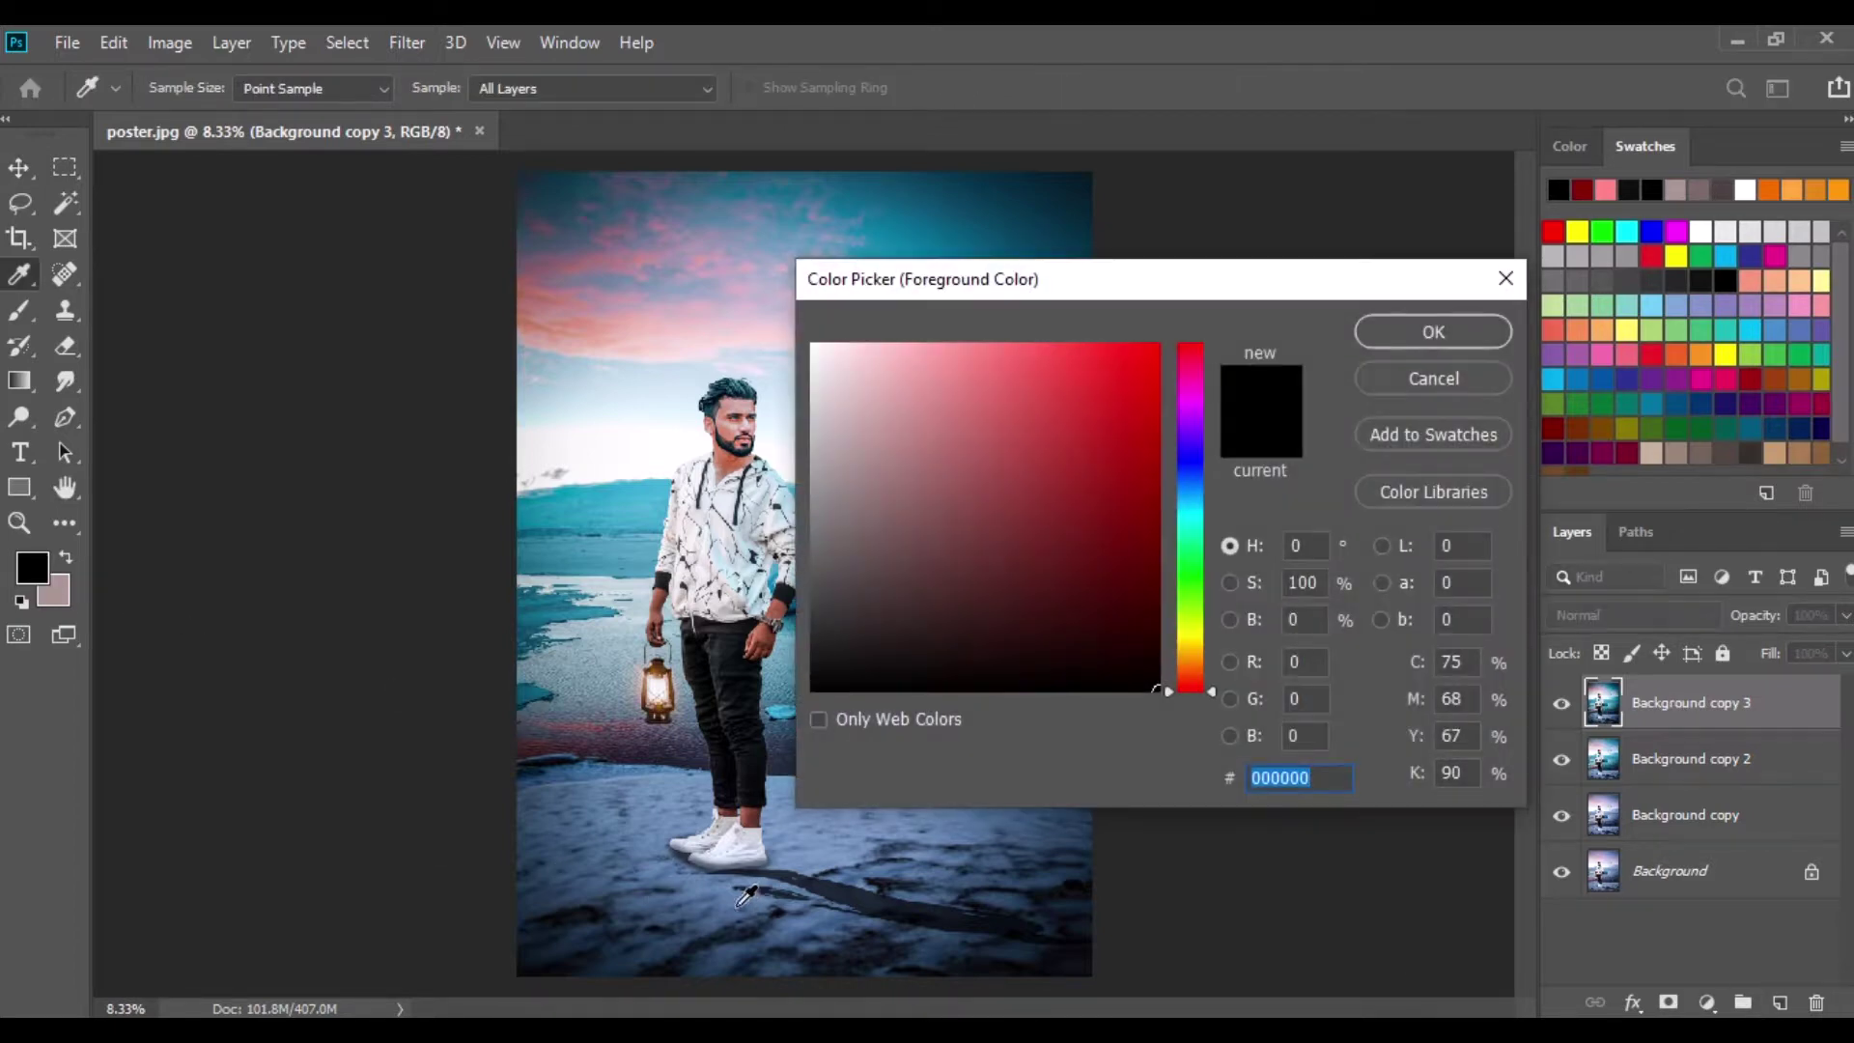
left_click(720, 907)
left_click(1409, 332)
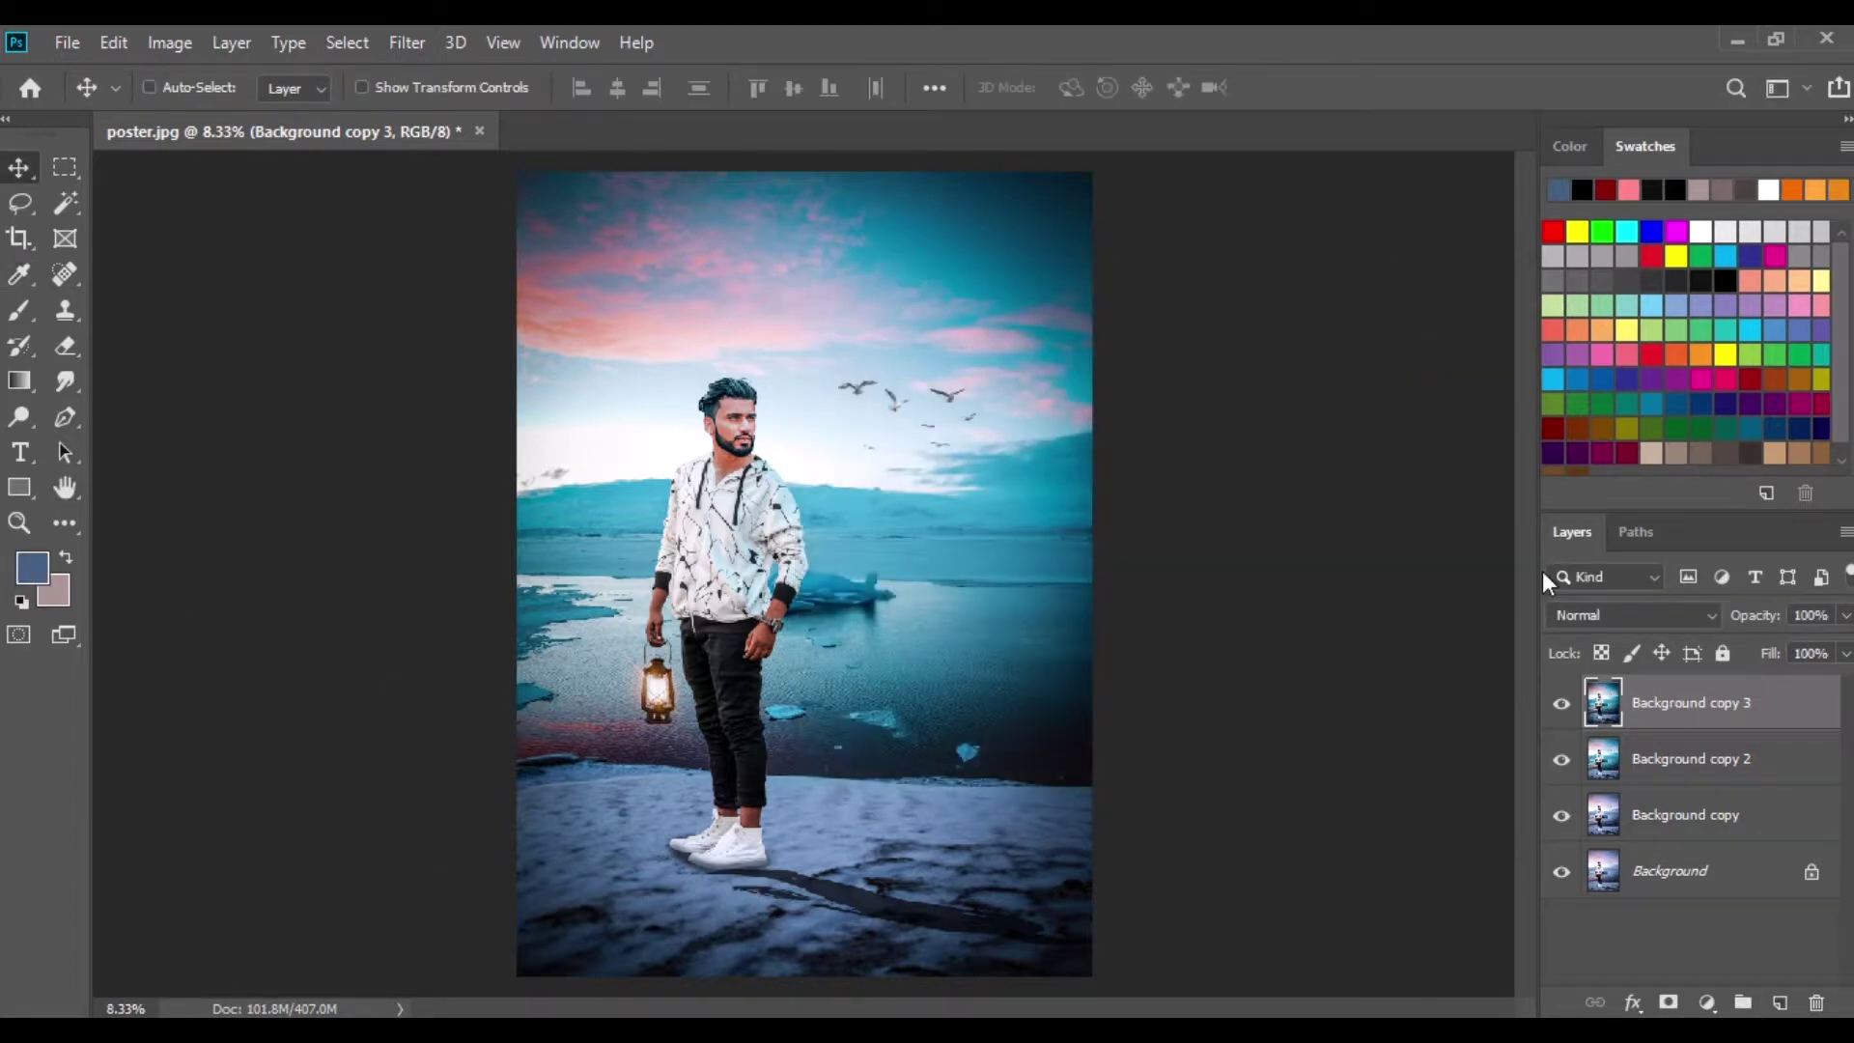
left_click(1714, 996)
left_click(1687, 540)
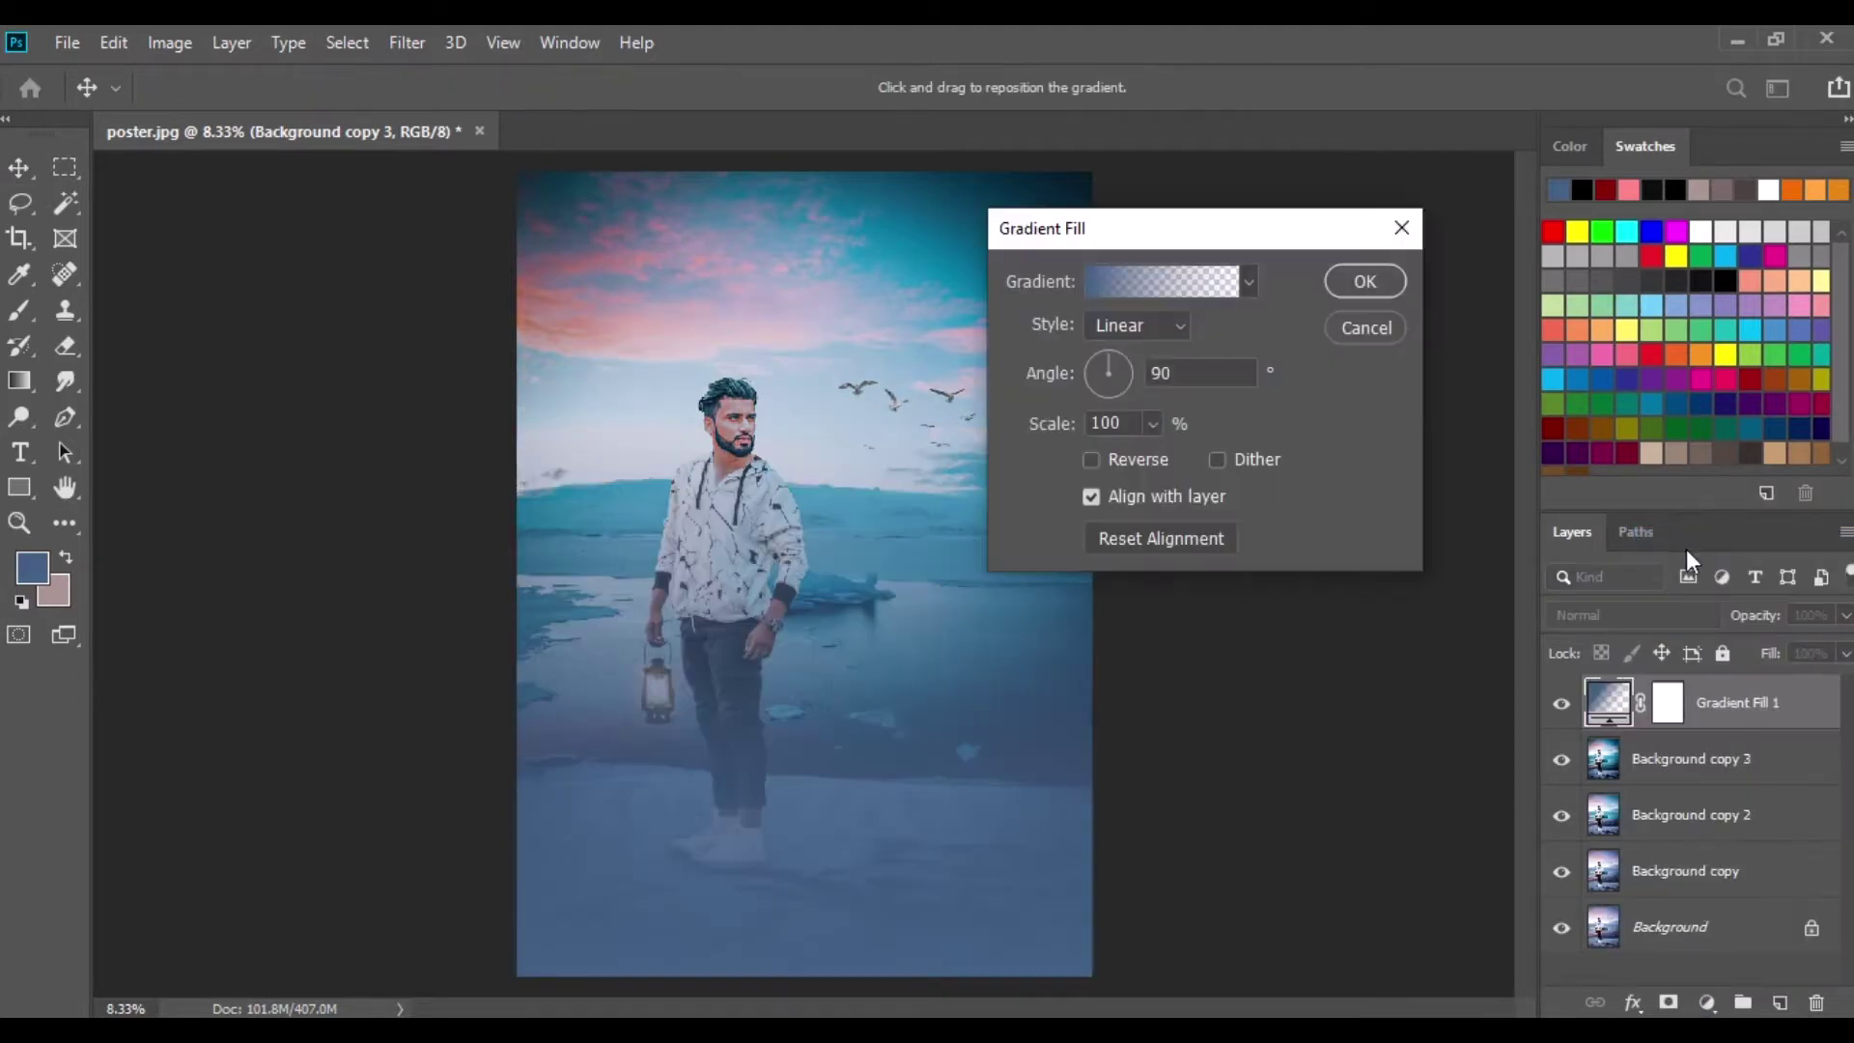
left_click_drag(899, 884, 894, 926)
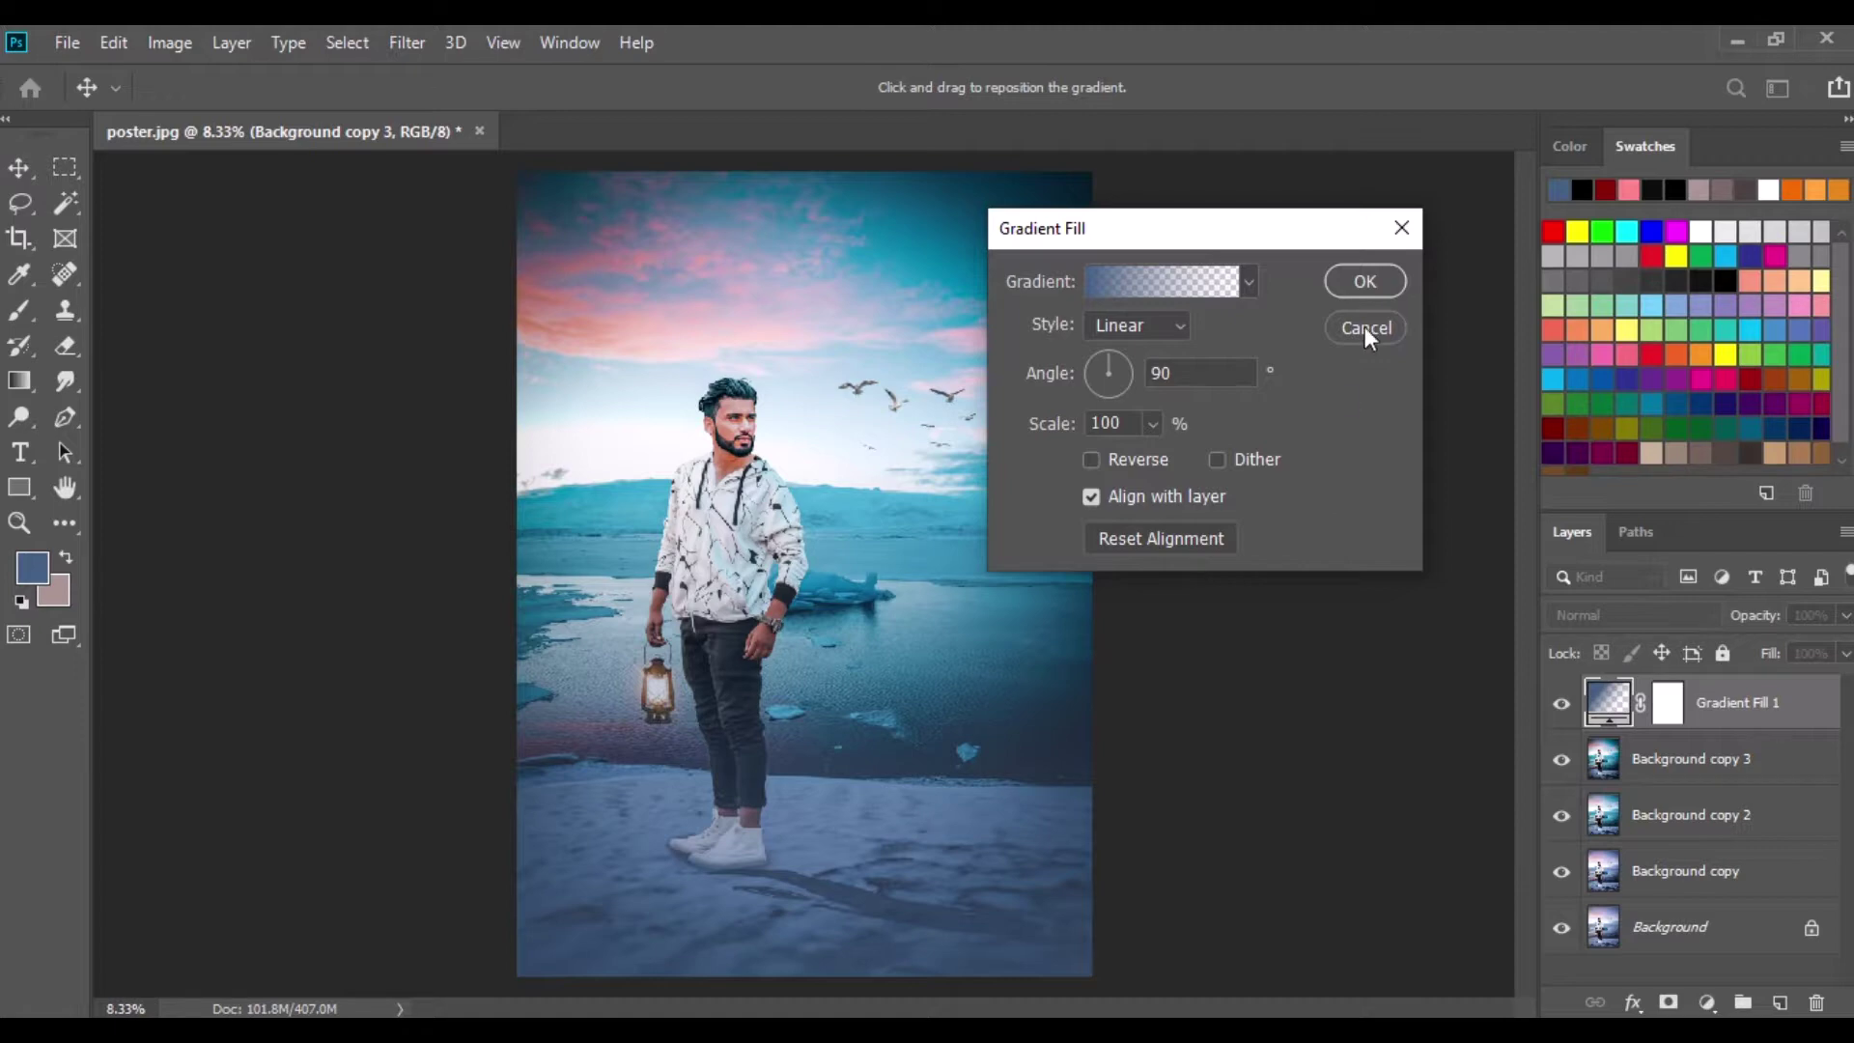
left_click(1365, 281)
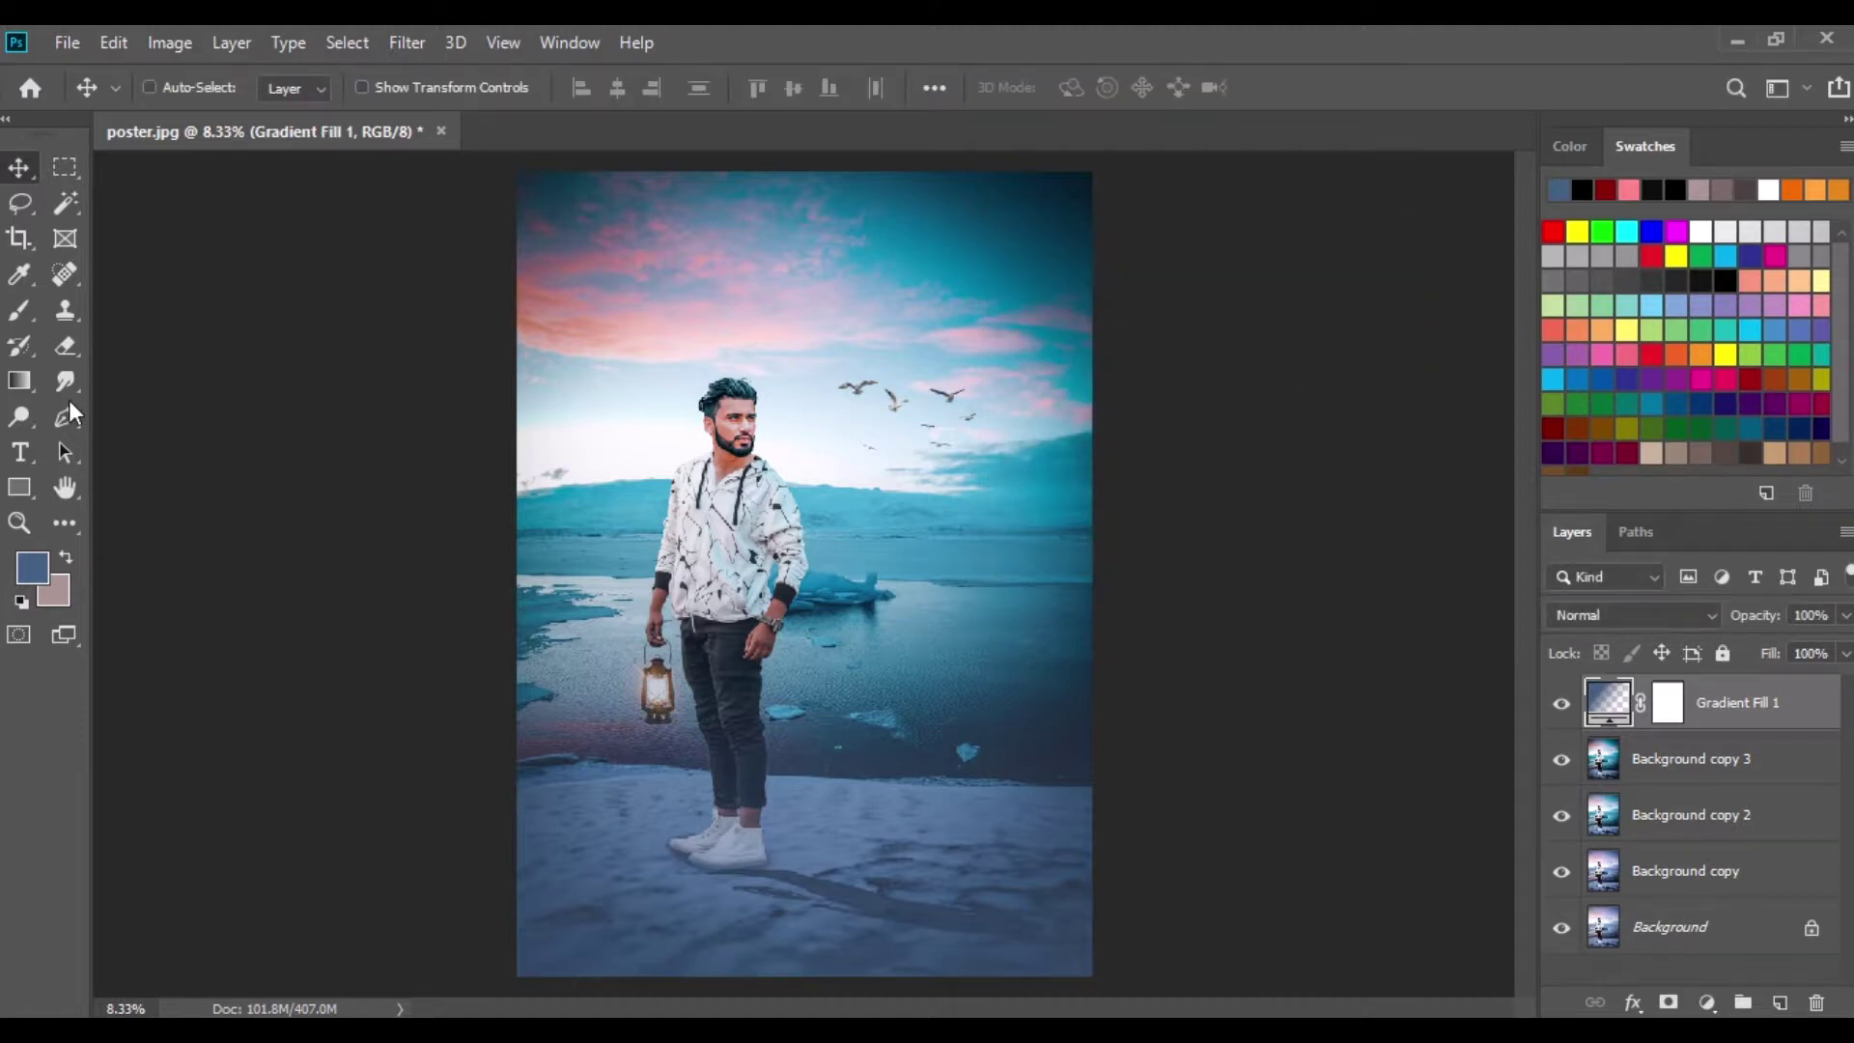
Mask the Gradient Fill with black-to-transparent gradients so it fades above the foreground, and merge all visible layers.
key("g")
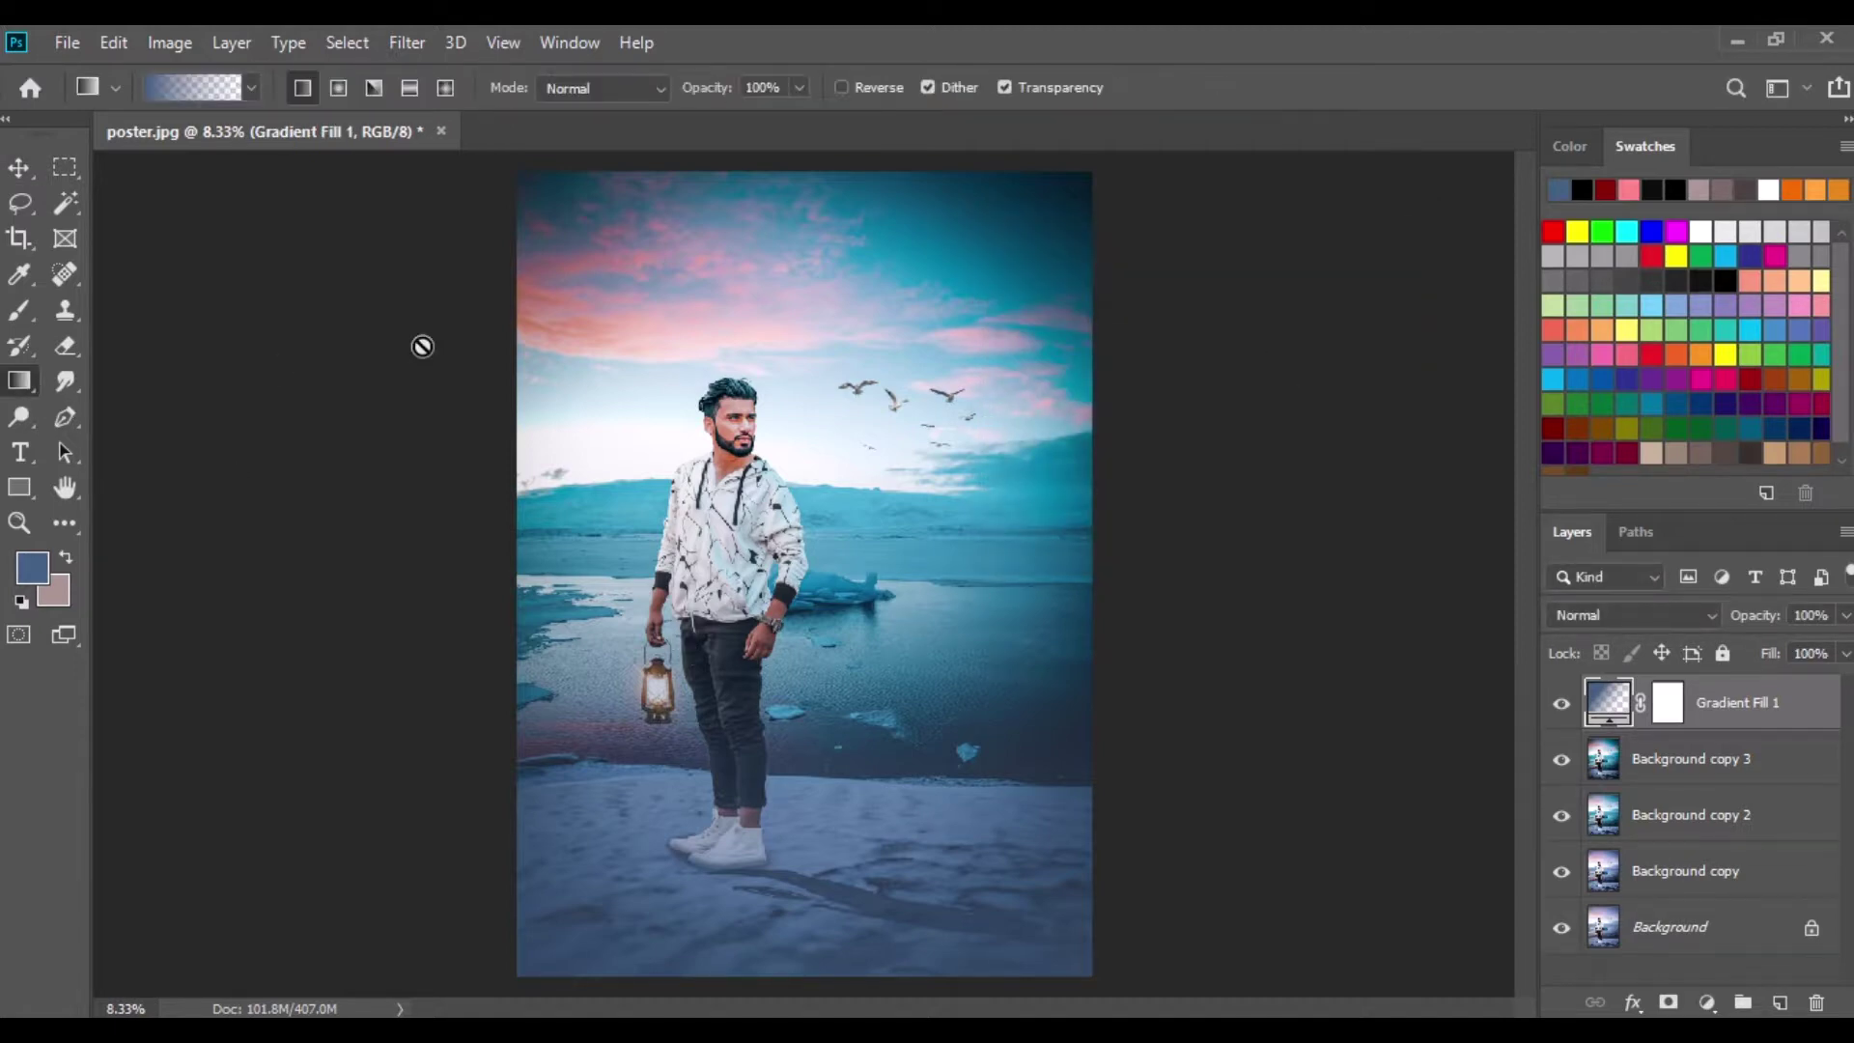
left_click(1662, 702)
left_click_drag(802, 222, 790, 912)
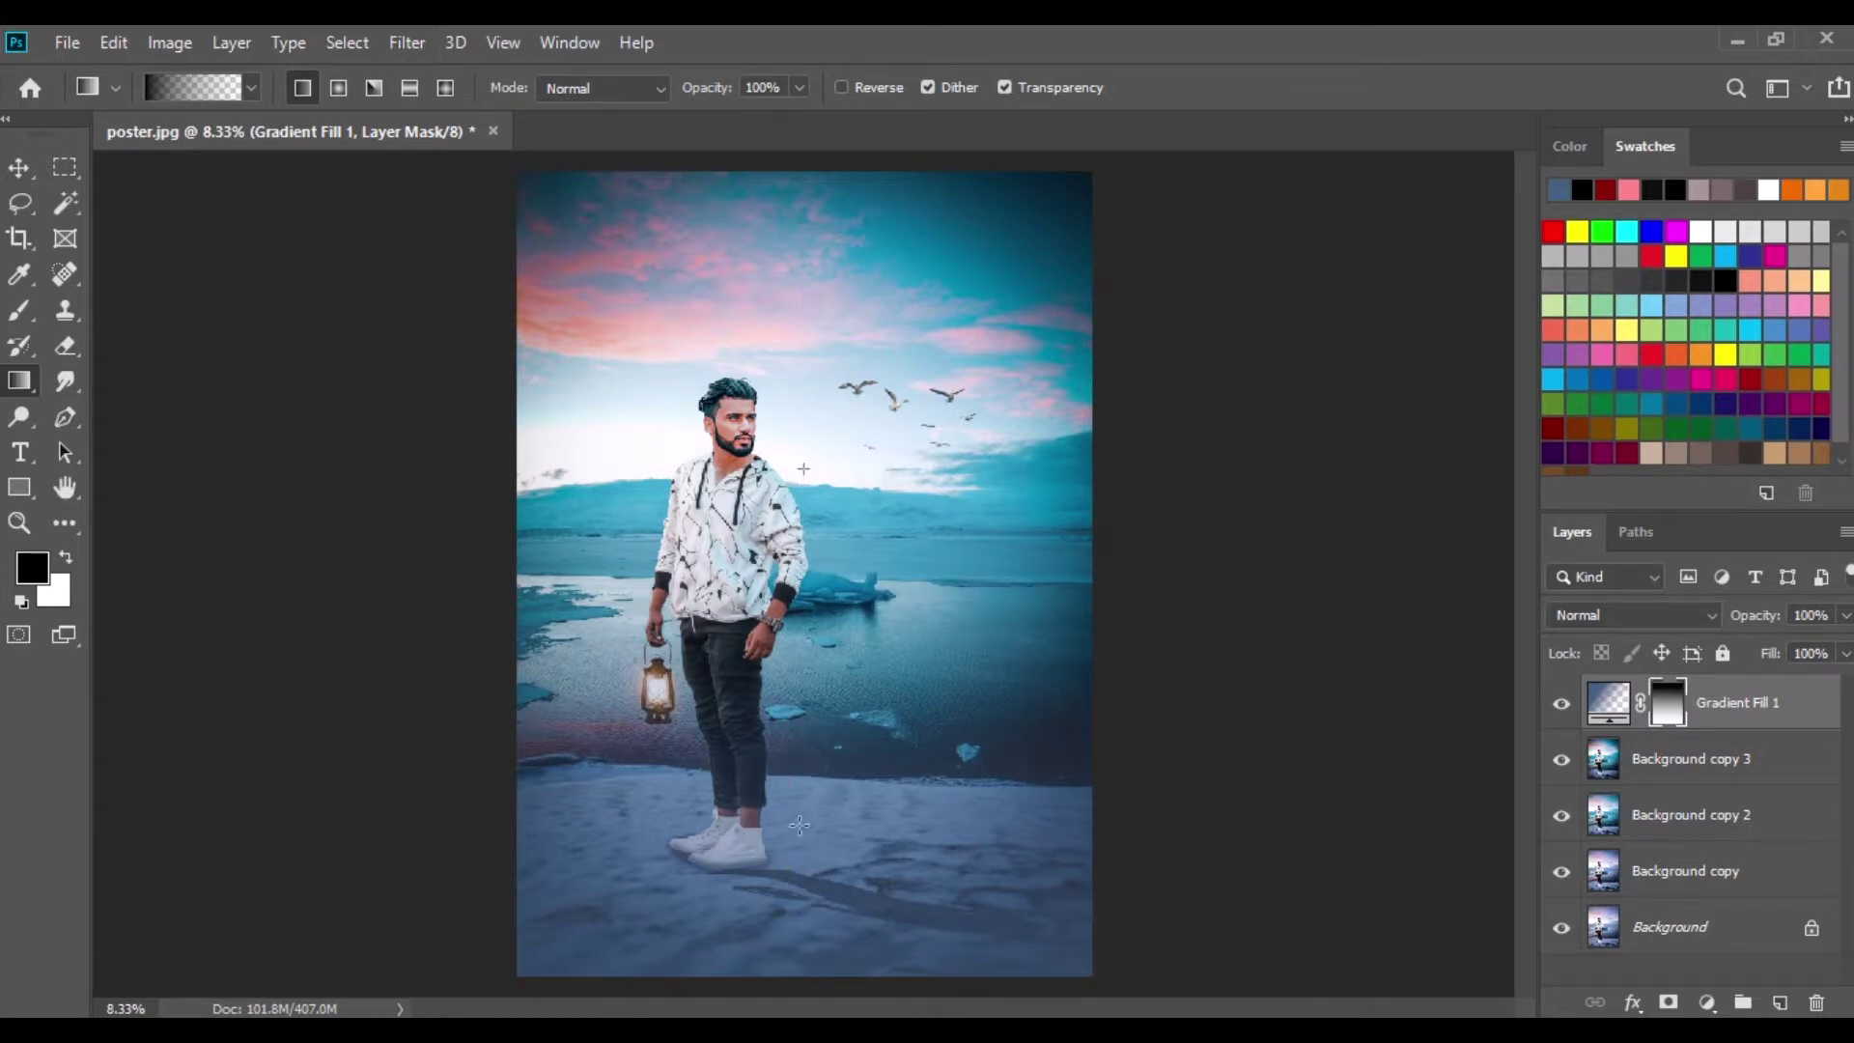
left_click_drag(815, 490, 804, 956)
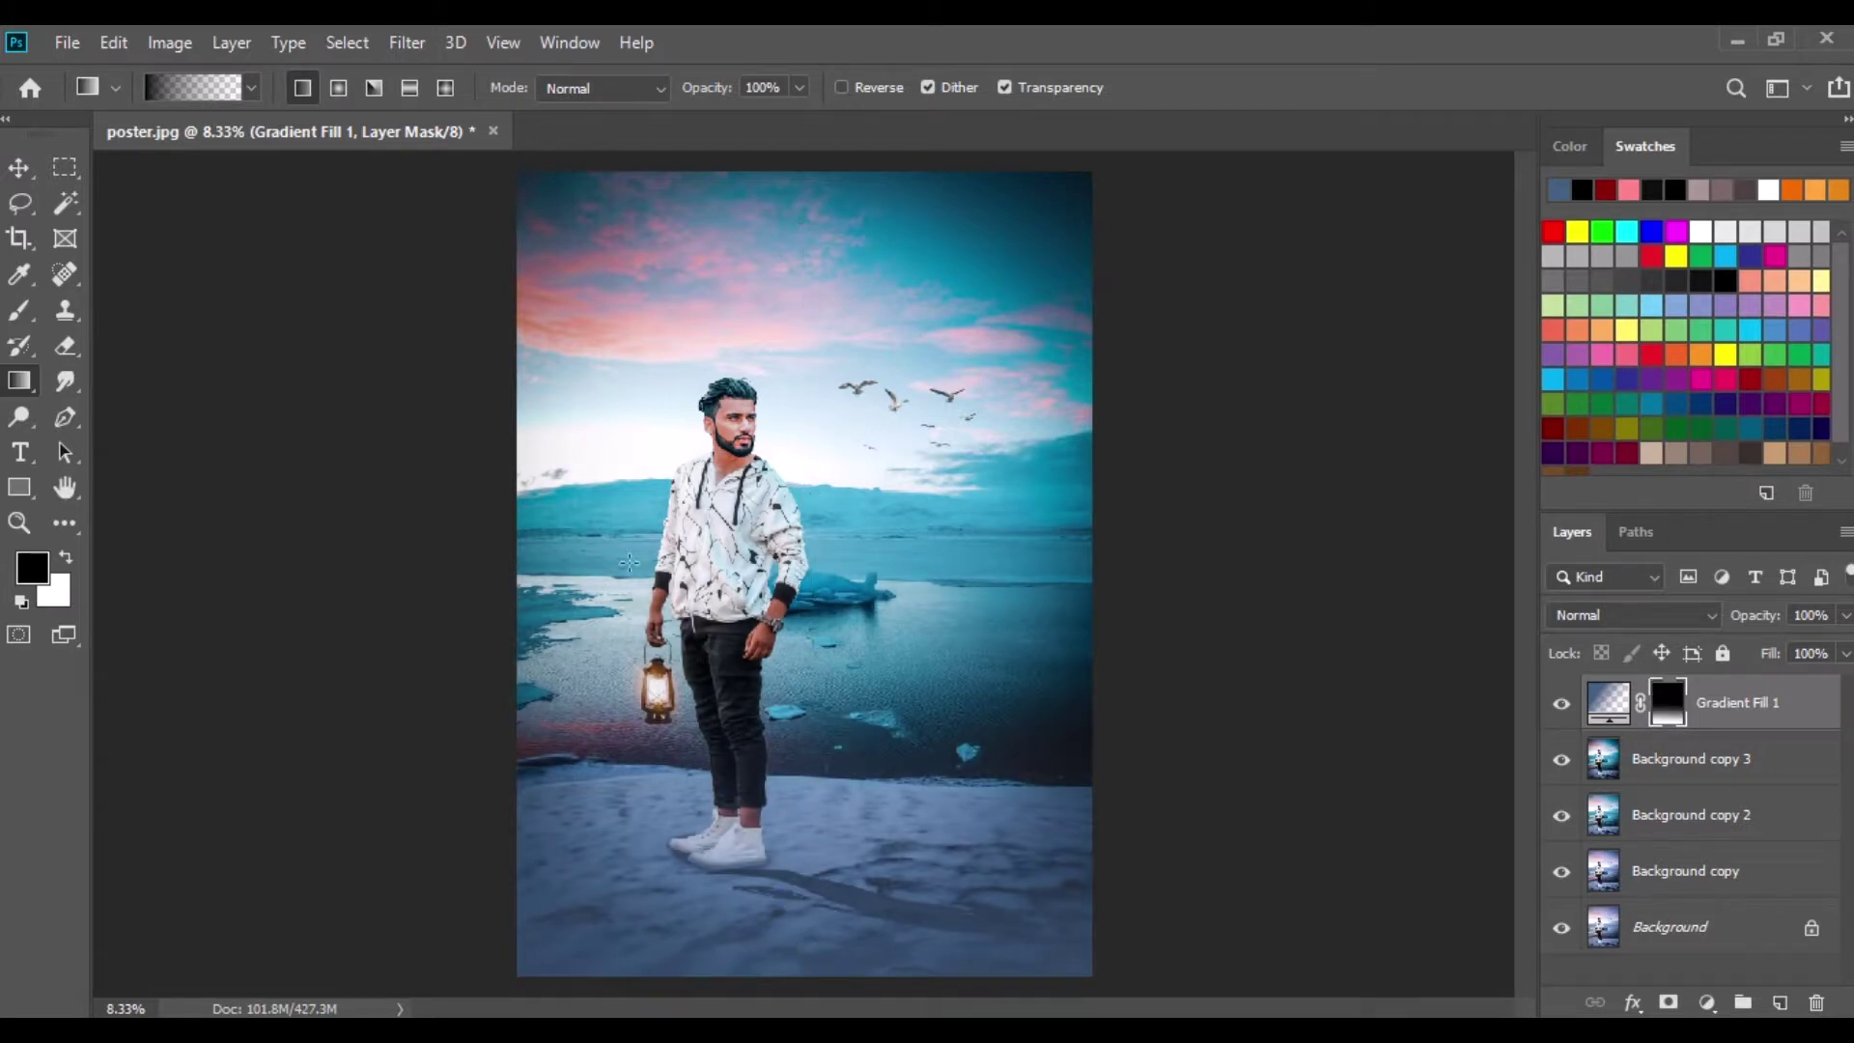
left_click(26, 171)
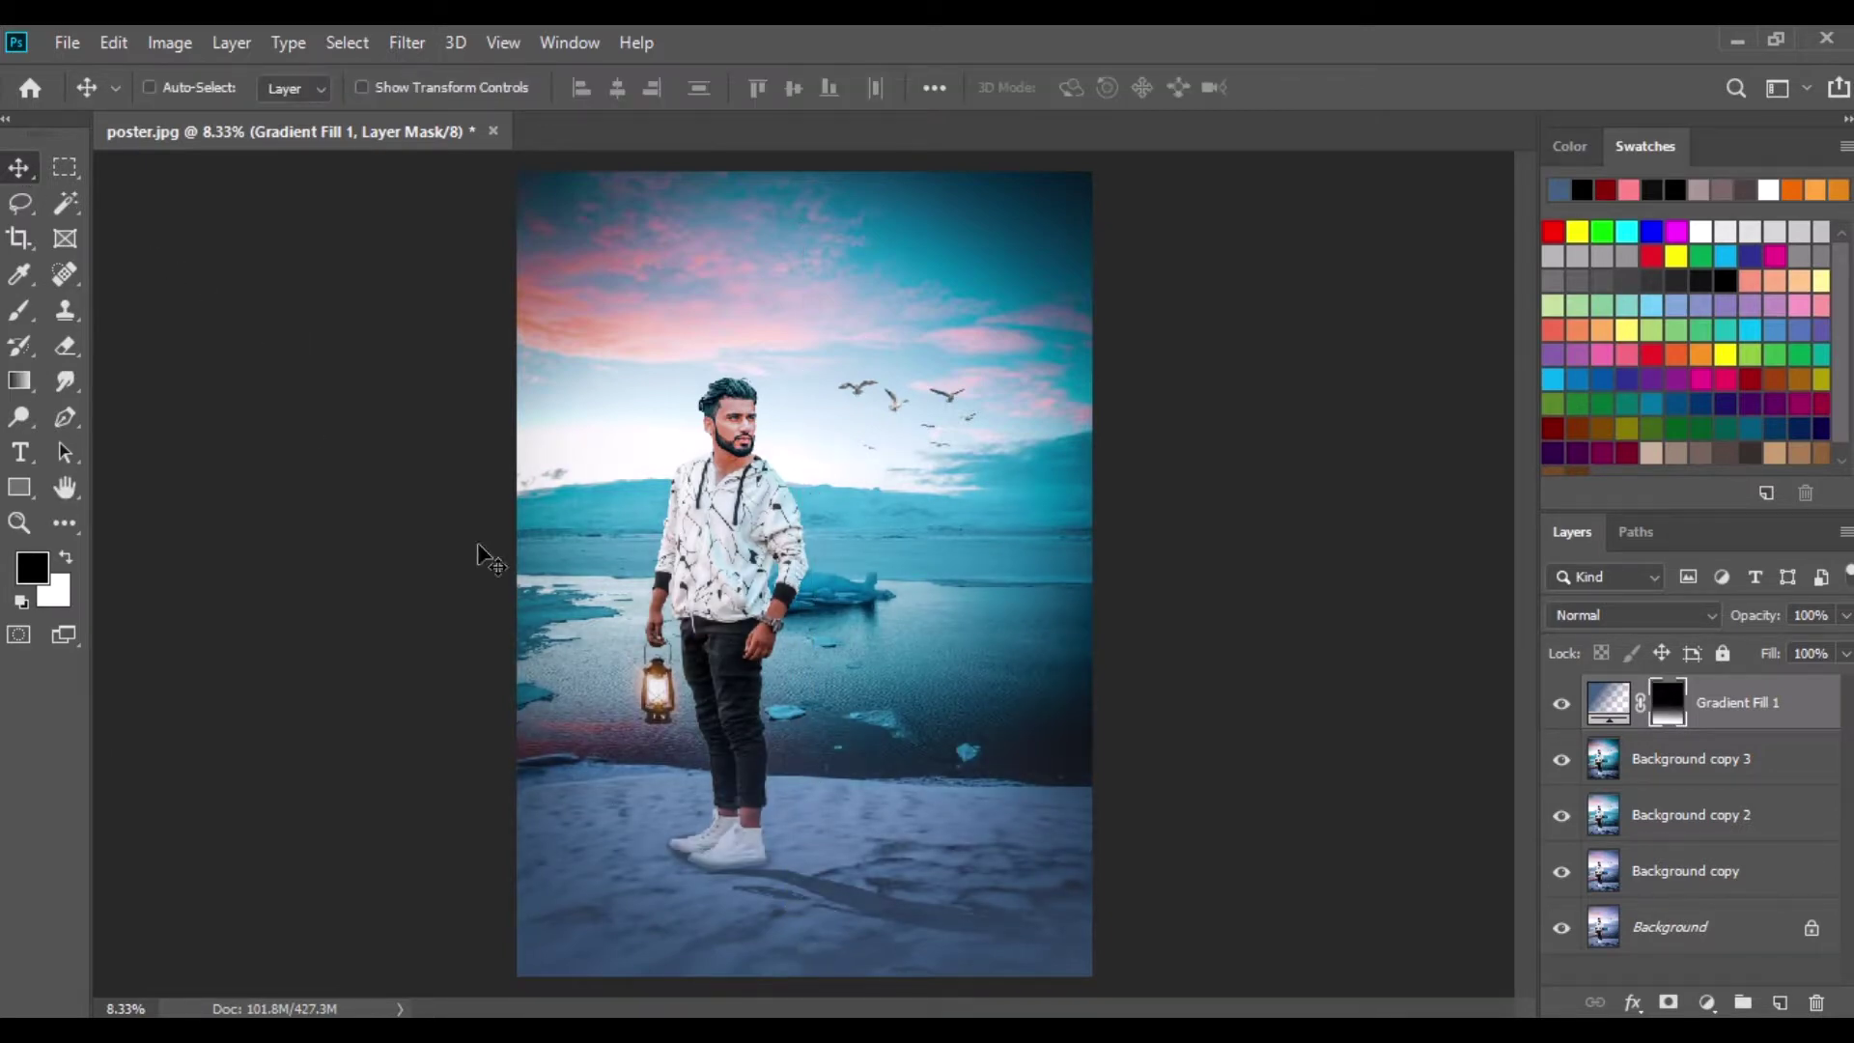
right_click(1707, 708)
left_click(1402, 857)
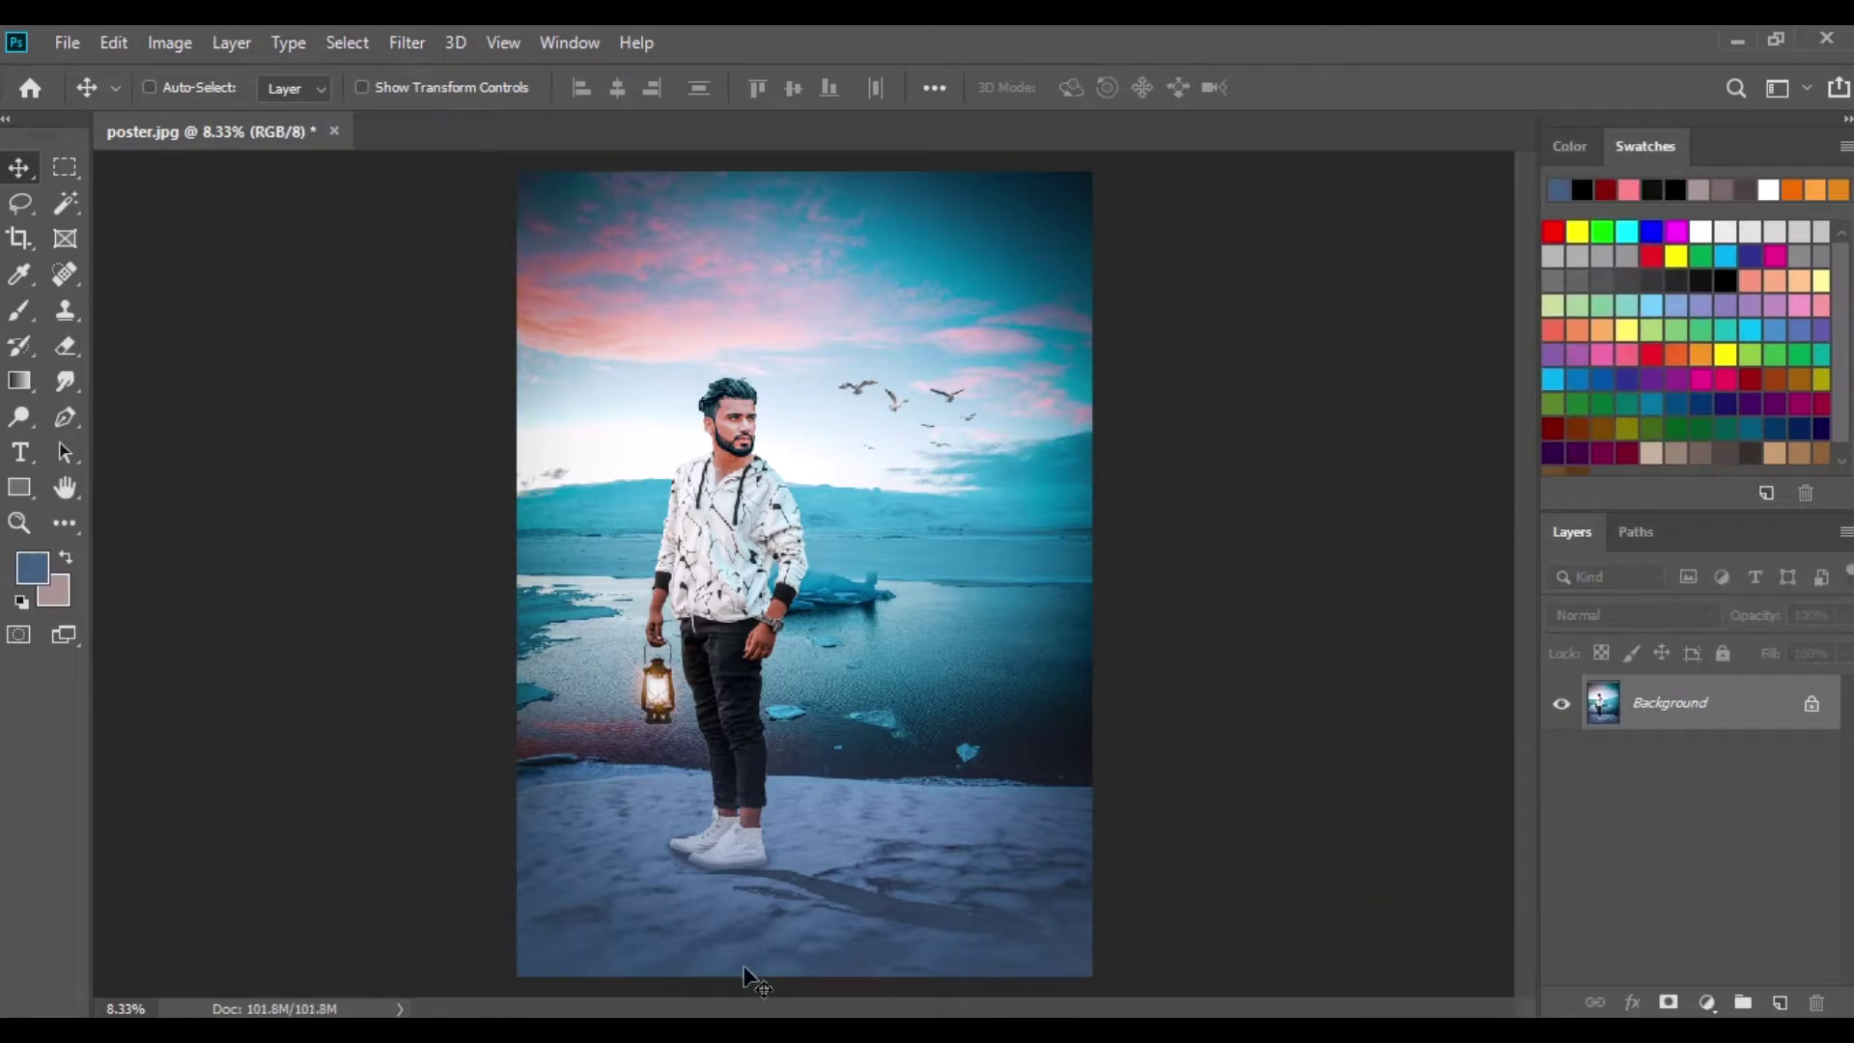
Open New Morning.png from the file browser and copy its quote text into the poster's sky.
left_click(831, 965)
left_click_drag(1633, 347, 849, 136)
left_click_drag(230, 136, 529, 228)
left_click_drag(953, 340, 901, 362)
Scale the quote text down and place it in the upper sky within the poster's right edge.
left_click(118, 50)
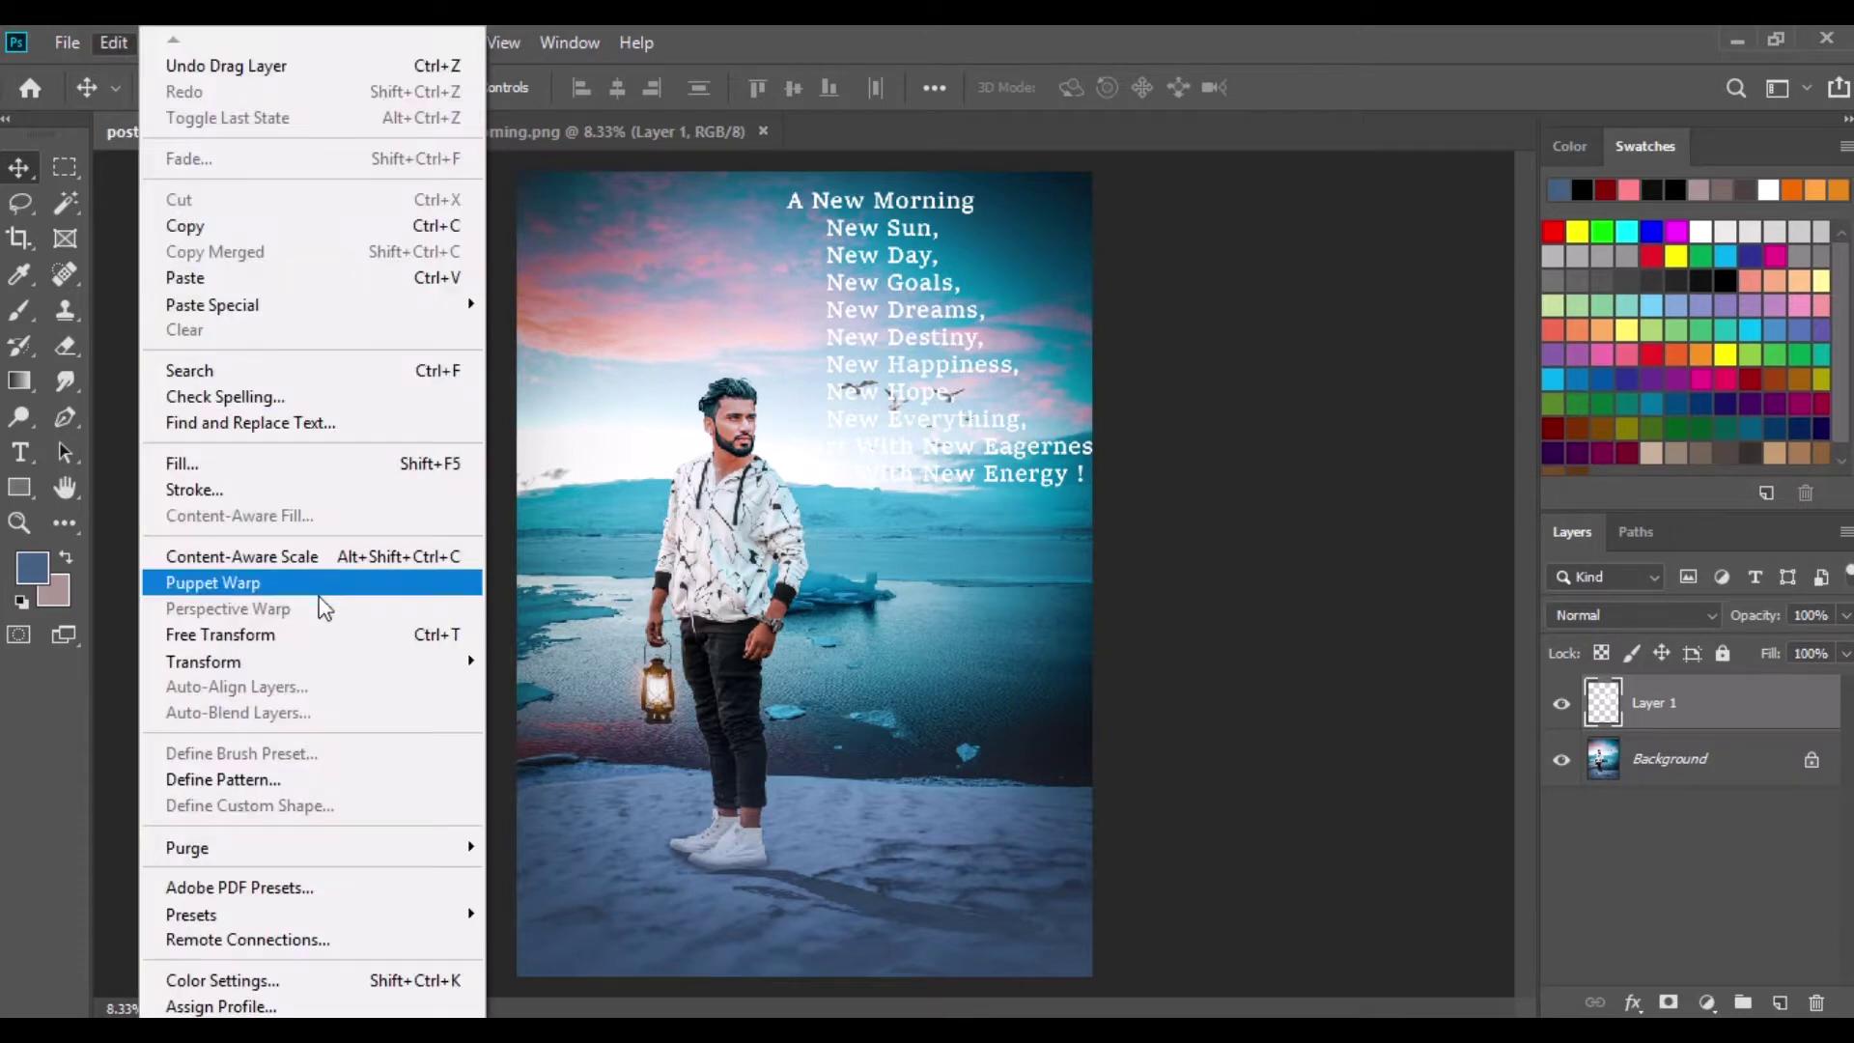
left_click(372, 626)
left_click_drag(1117, 187, 1068, 230)
left_click_drag(945, 327, 986, 337)
key("Return")
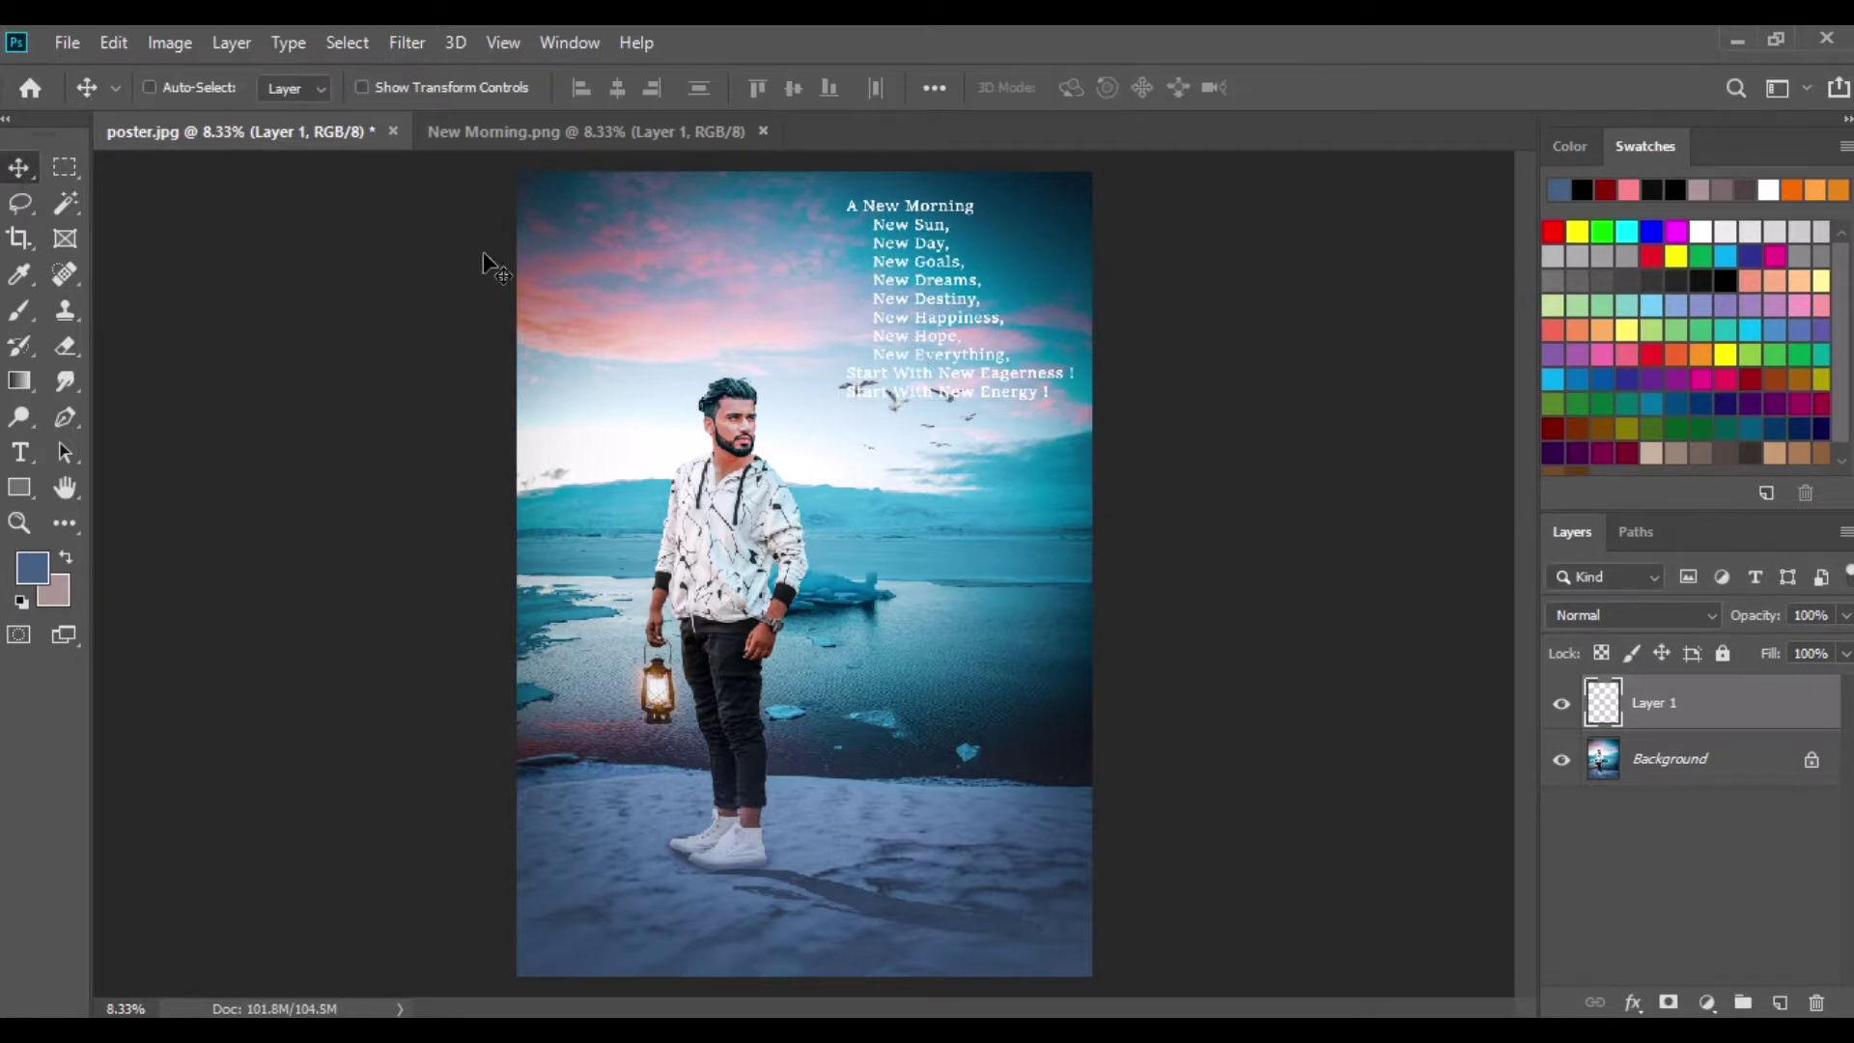
Turn the quote text black by lowering its Lightness to the minimum with a Hue/Saturation adjustment.
left_click(169, 42)
mouse_move(249, 116)
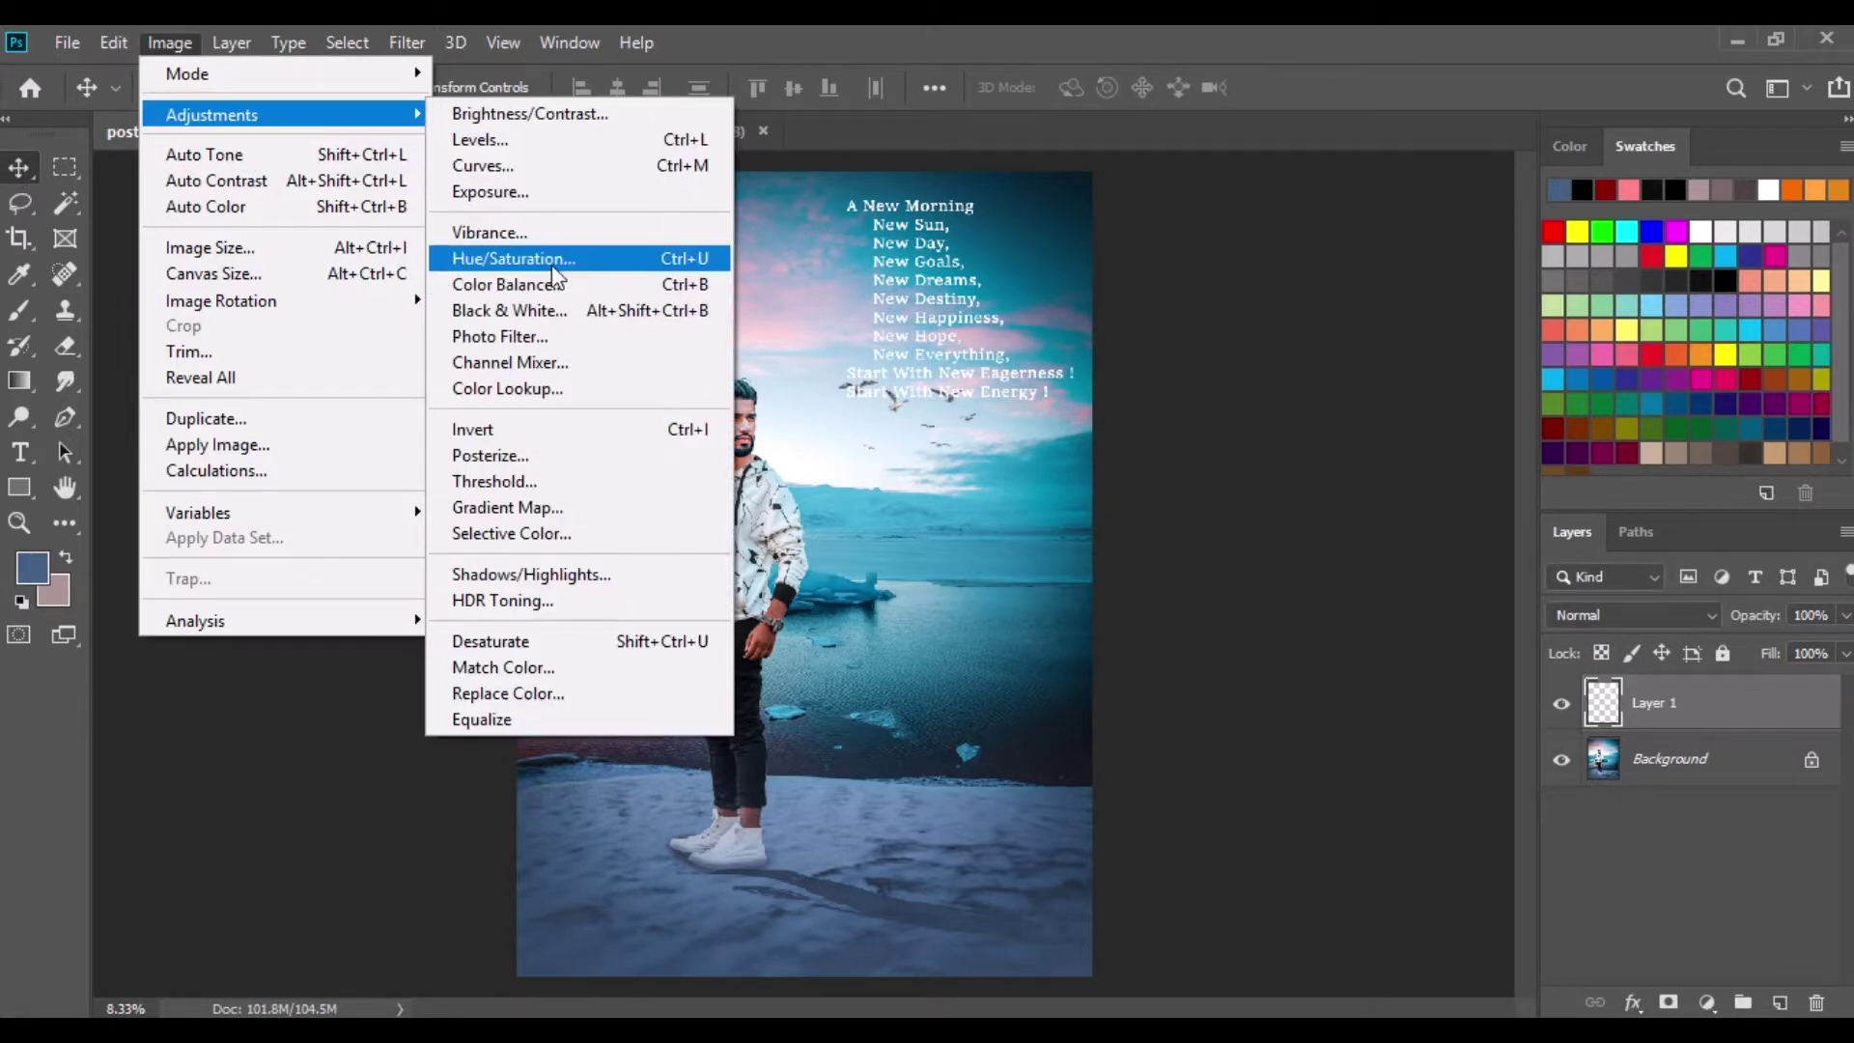
left_click(536, 257)
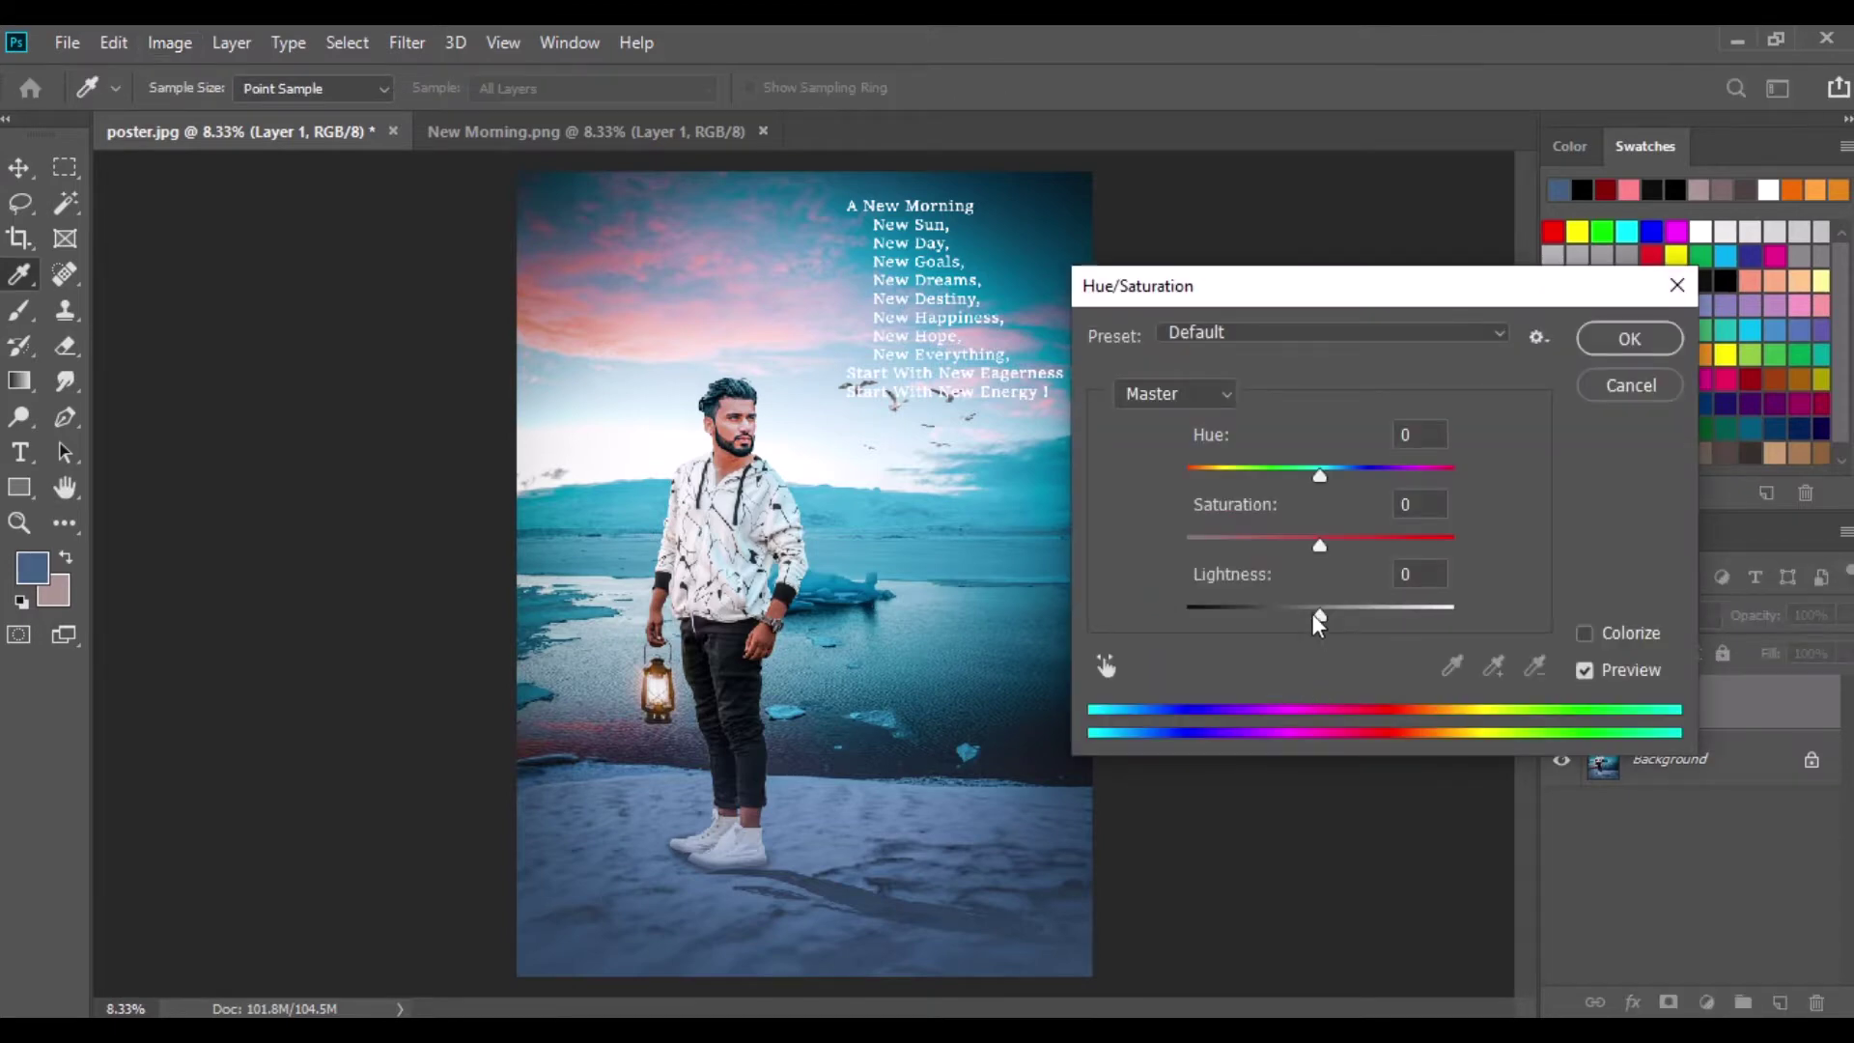
left_click_drag(1316, 614, 1126, 583)
left_click(1629, 338)
Move the black quote text slightly lower in the sky and merge all visible layers.
left_click_drag(950, 361, 952, 407)
right_click(1676, 716)
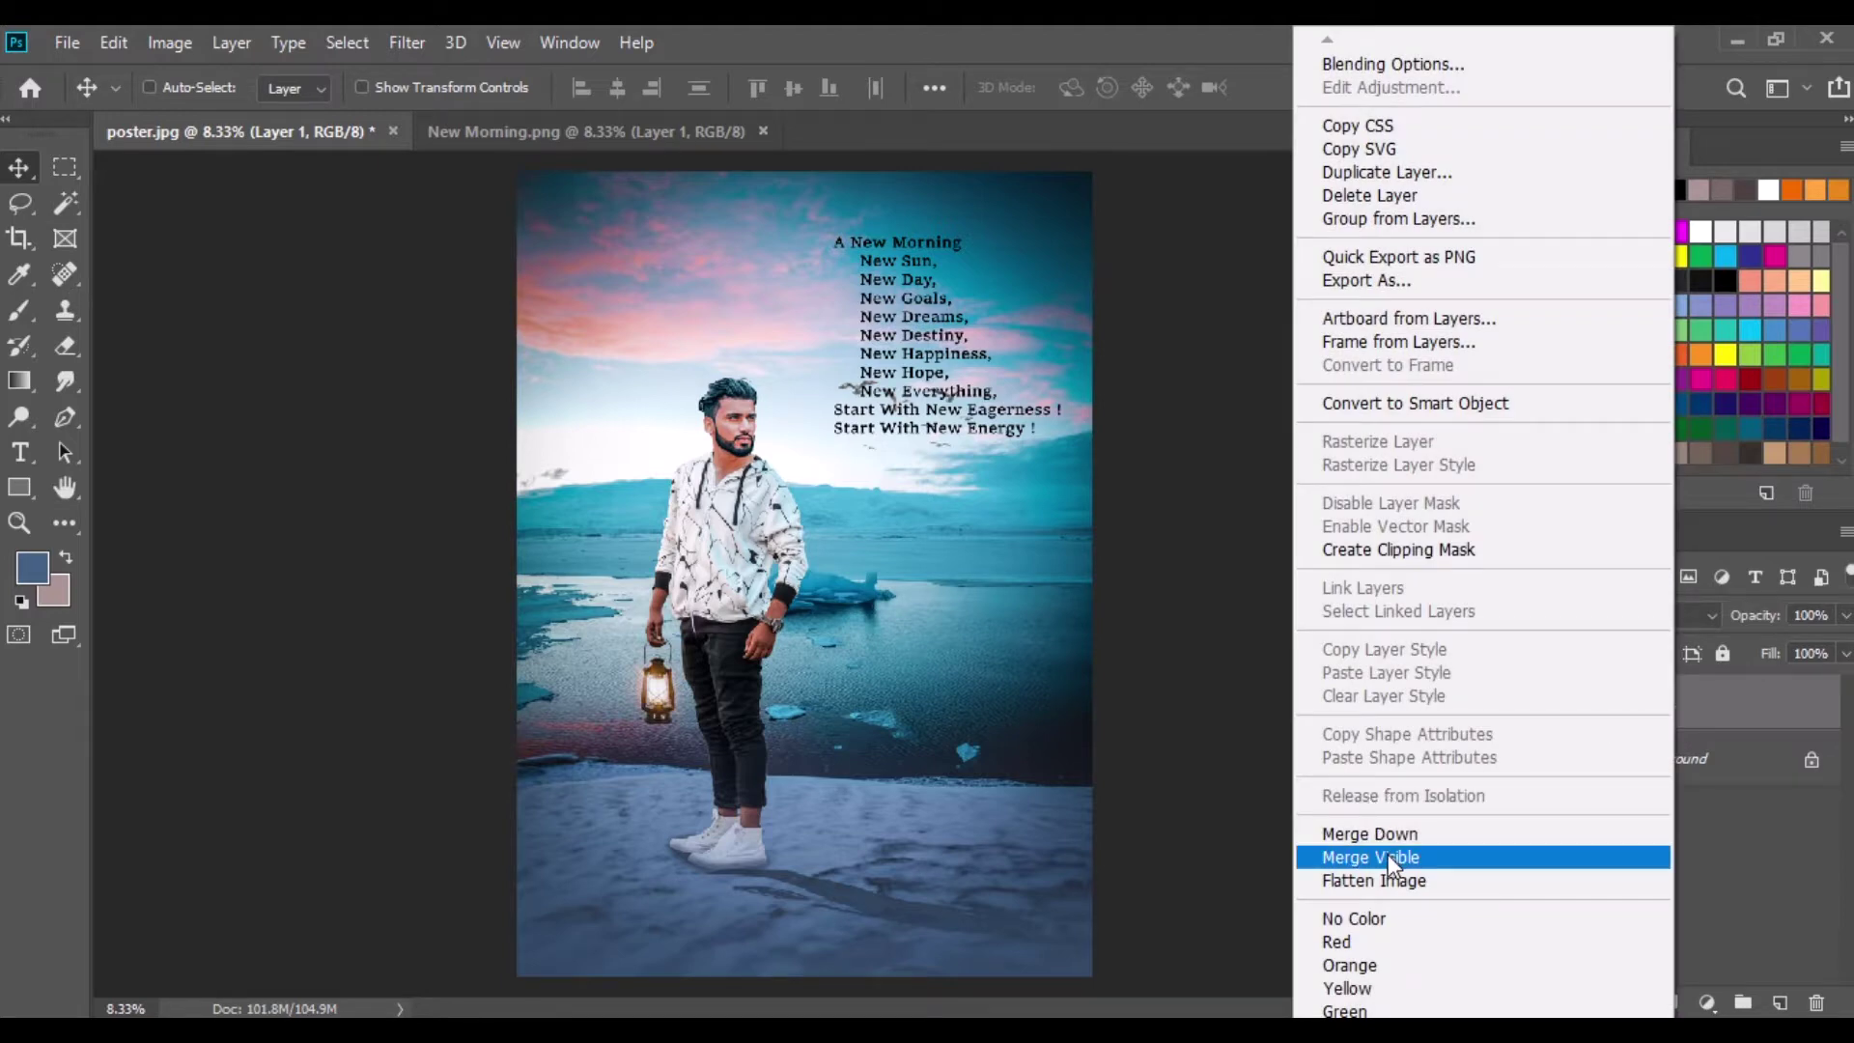
left_click(1387, 853)
Duplicate the Background layer and darken the copy with Brightness/Contrast, strongly lowering brightness and raising contrast.
left_click_drag(1676, 712, 1776, 1004)
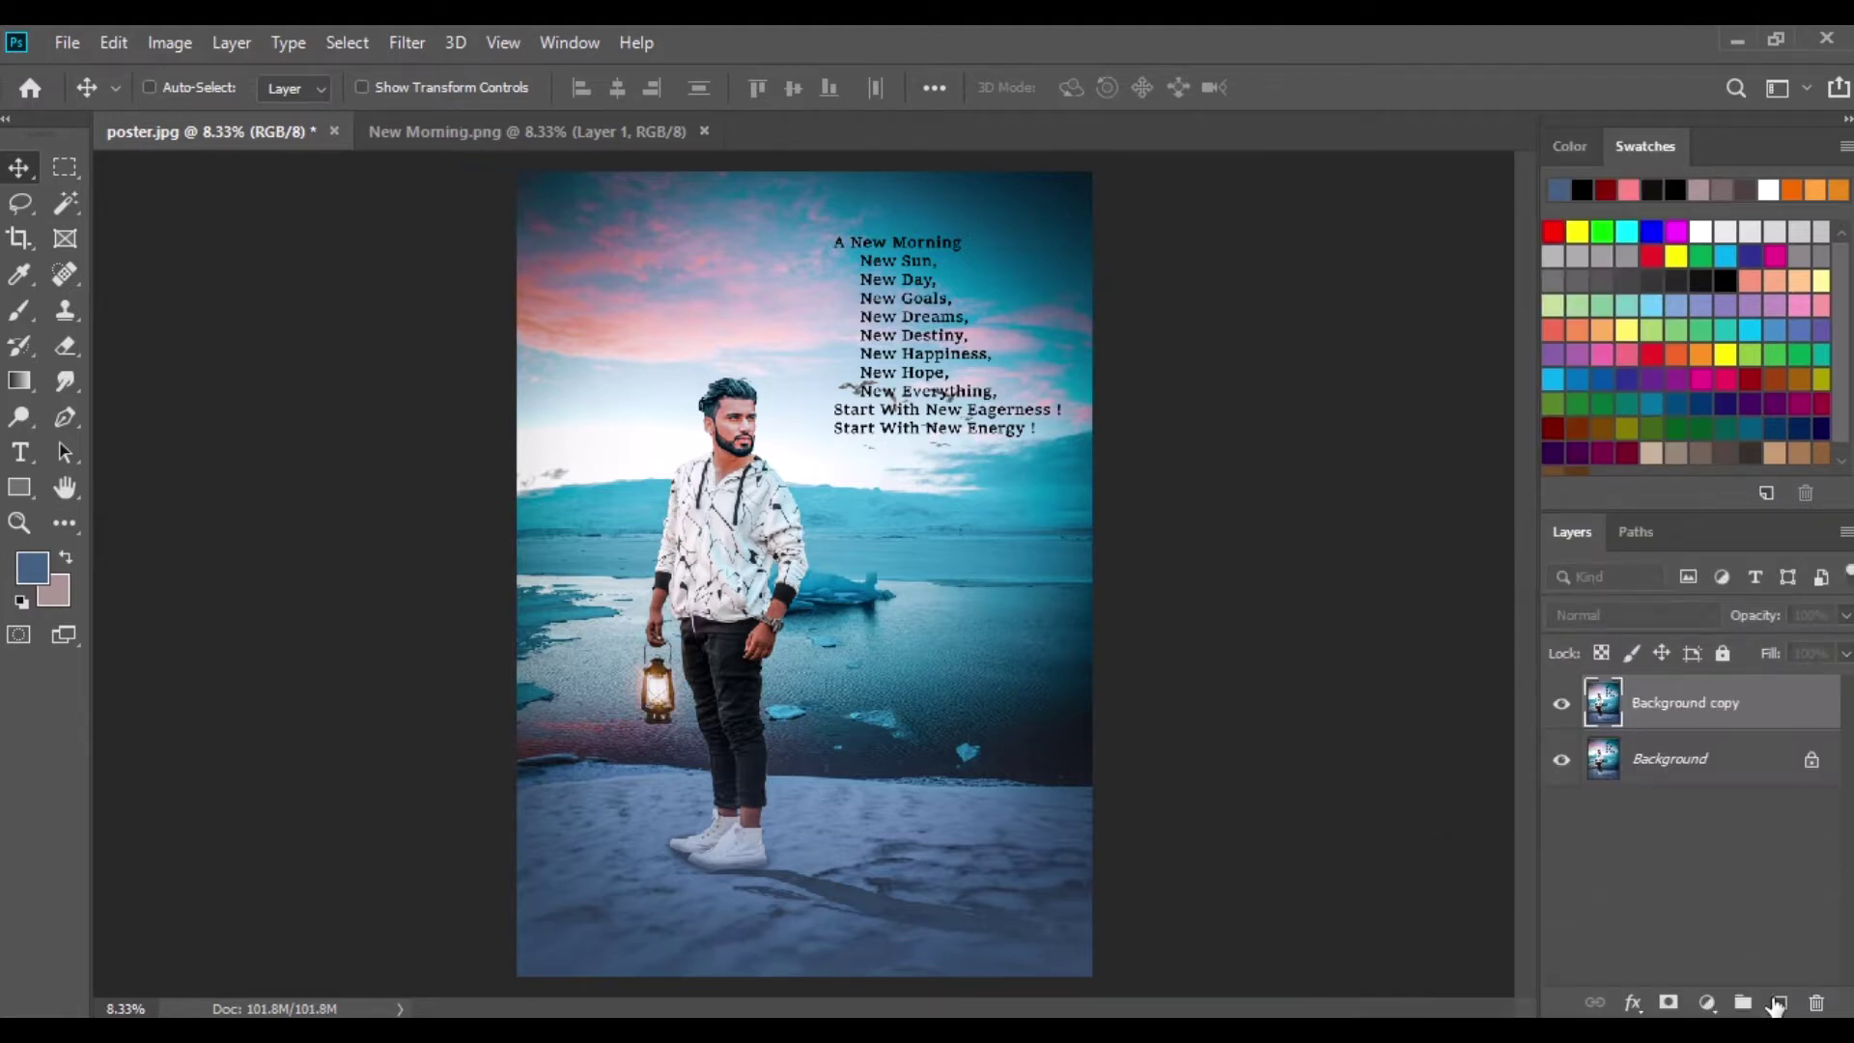
left_click(170, 43)
mouse_move(206, 112)
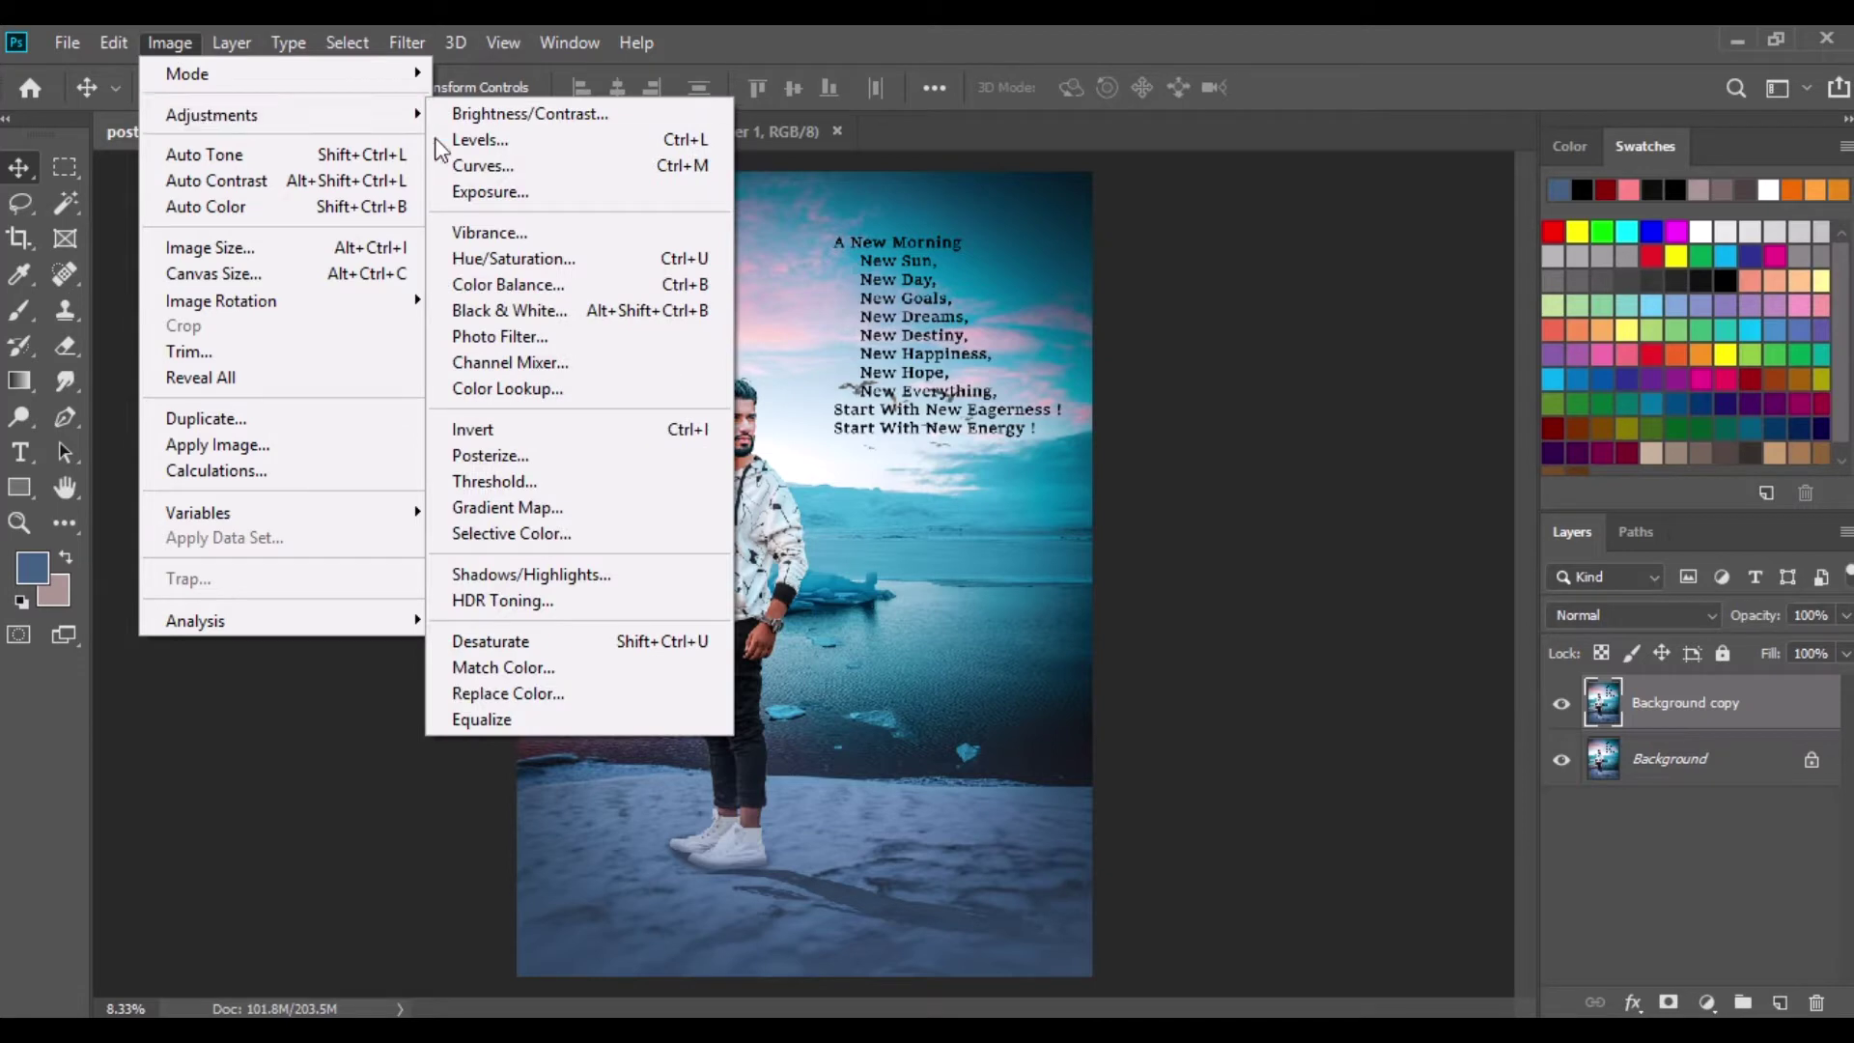
left_click(540, 114)
left_click_drag(1143, 428, 1179, 430)
left_click_drag(1136, 367, 971, 360)
left_click_drag(1175, 431, 1191, 429)
left_click(1355, 335)
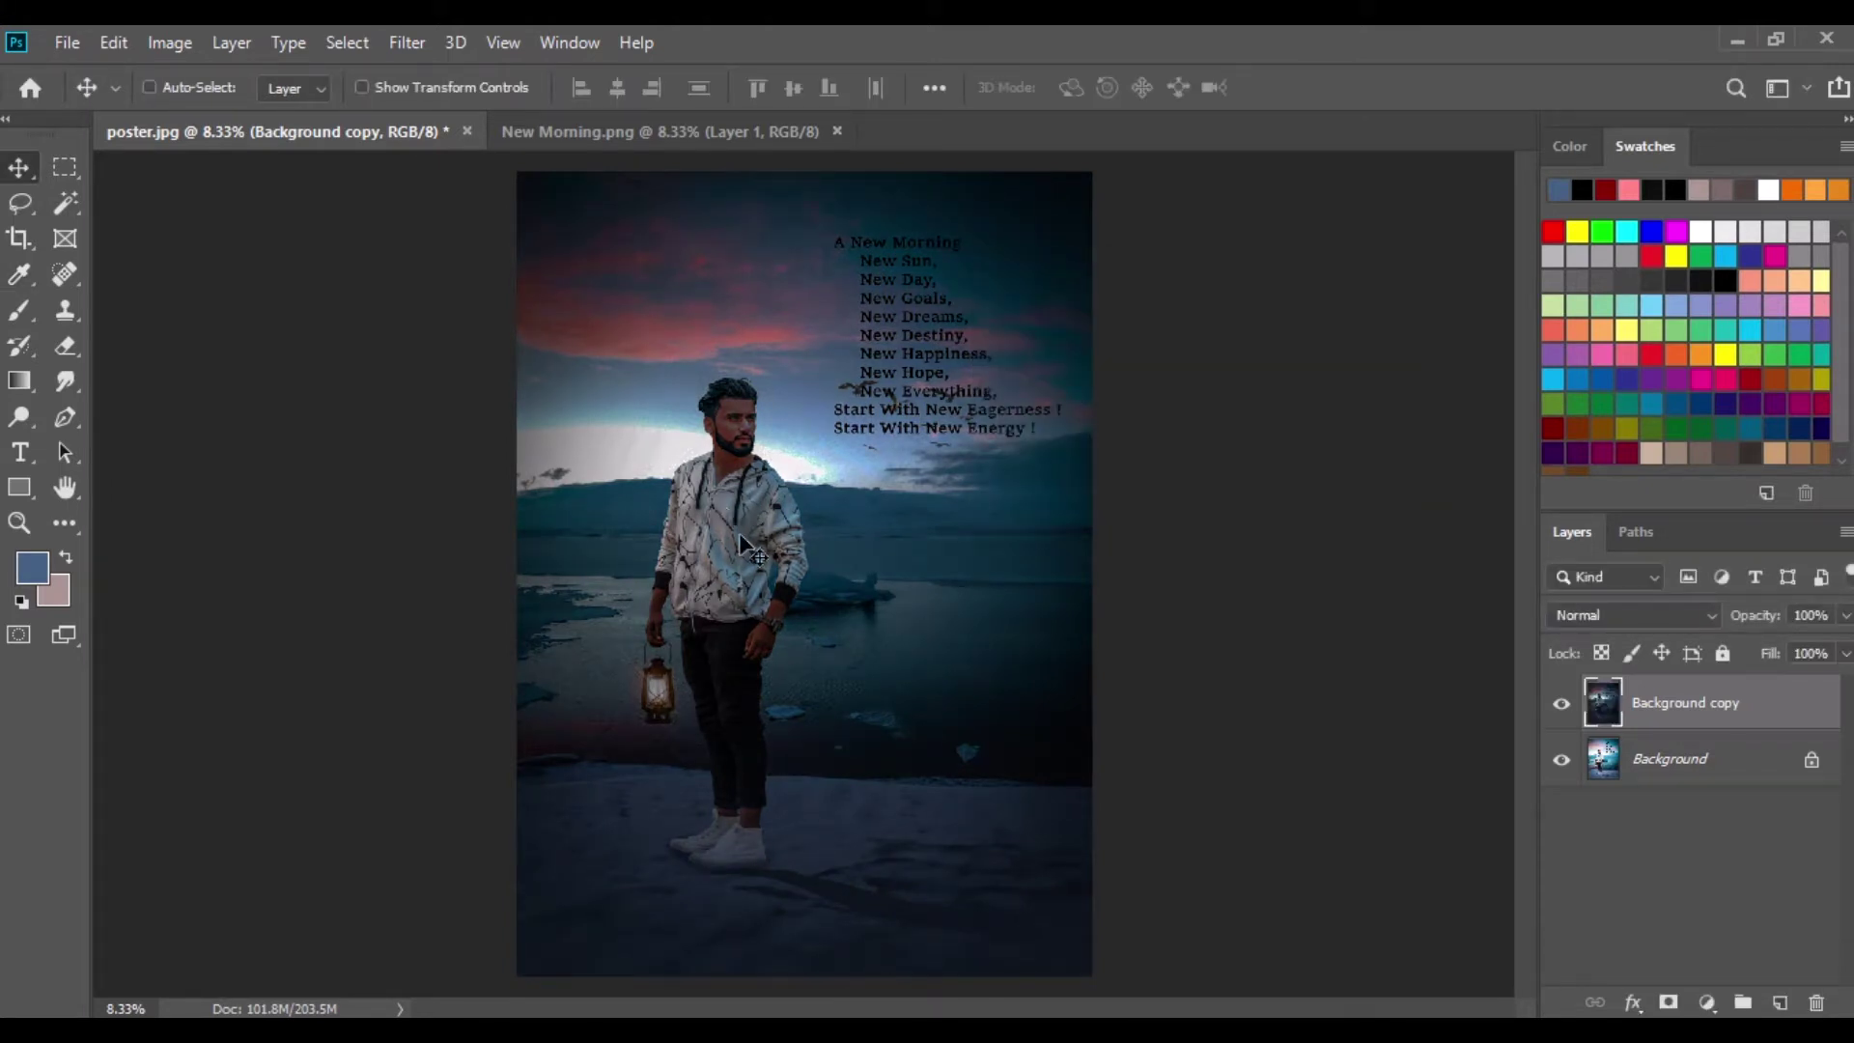
Mask the darkened copy and paint black with a 3700 px brush at 68% opacity over the man and centre, leaving dark edges.
left_click(1656, 999)
left_click(20, 310)
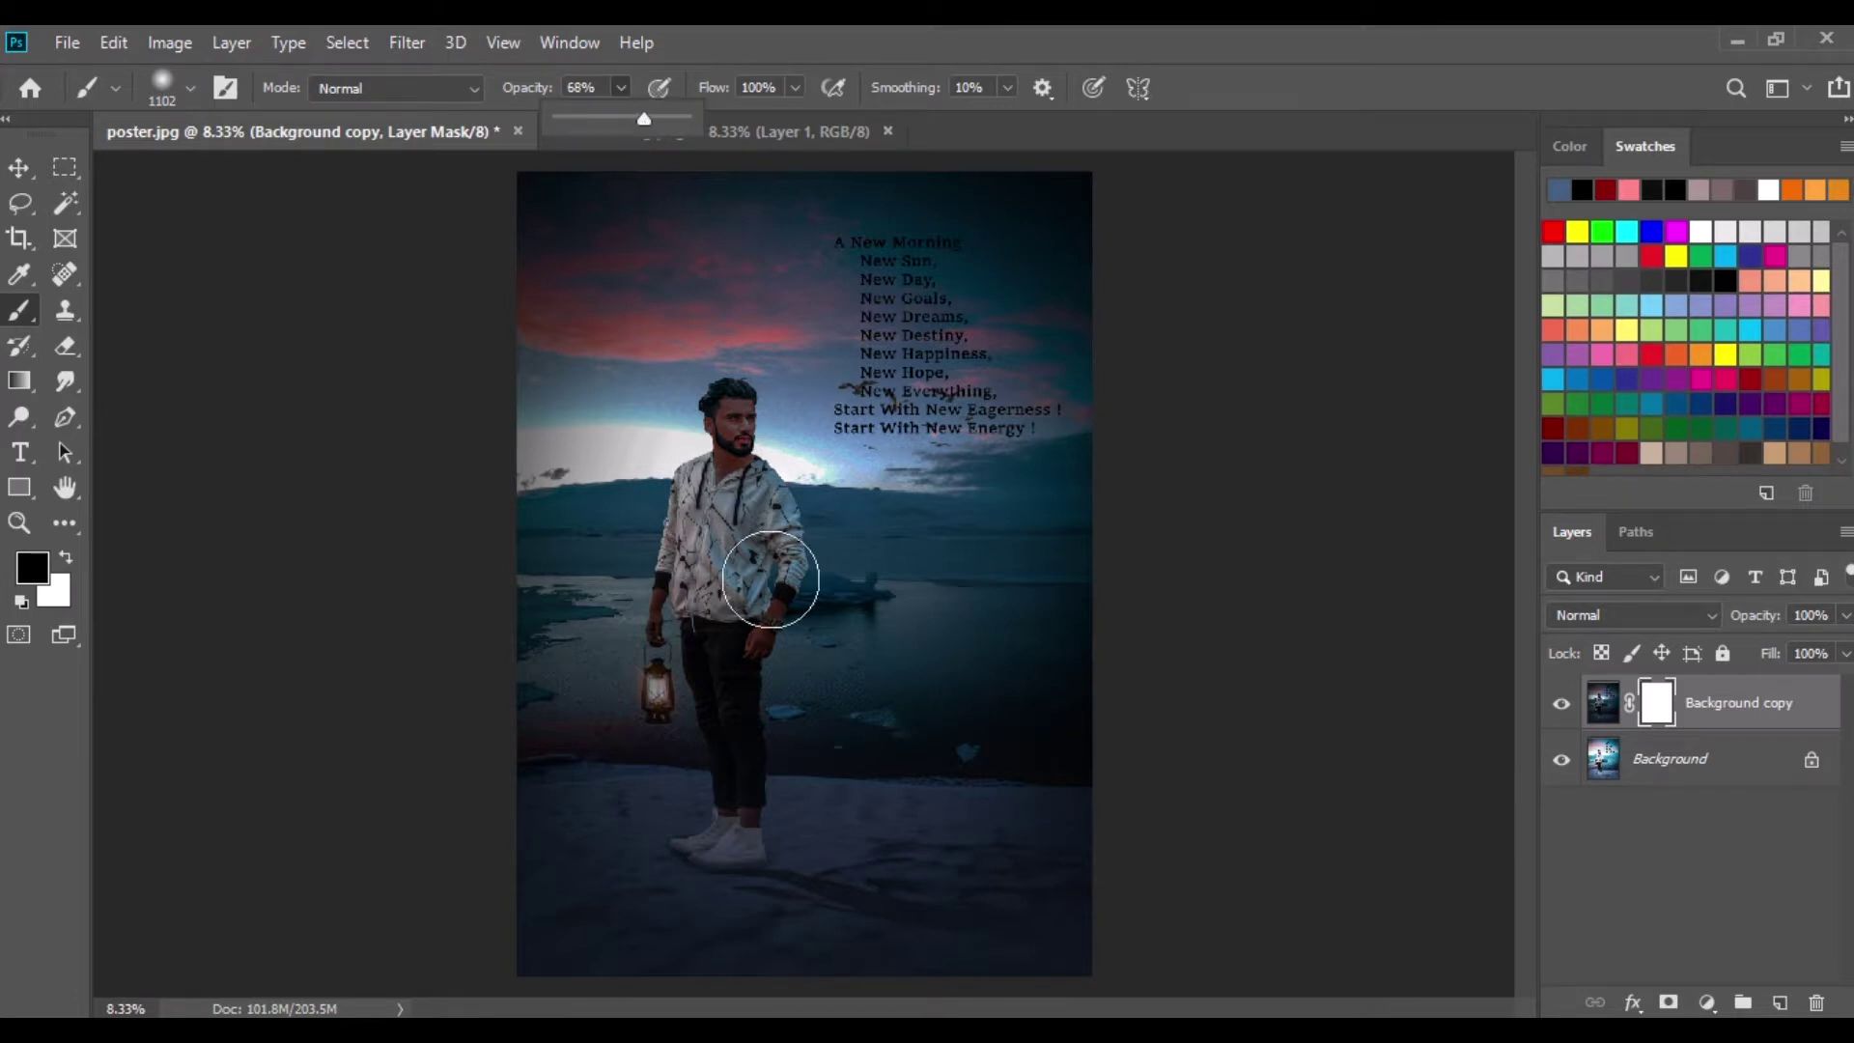
key("bracketright")
key("bracketright")
key("bracketright")
key("bracketright")
key("bracketright")
key("bracketright")
key("bracketright")
key("bracketright")
key("bracketright")
key("bracketright")
key("bracketright")
key("bracketright")
key("bracketright")
key("bracketright")
key("bracketright")
key("bracketright")
key("bracketright")
key("bracketright")
key("bracketright")
key("bracketright")
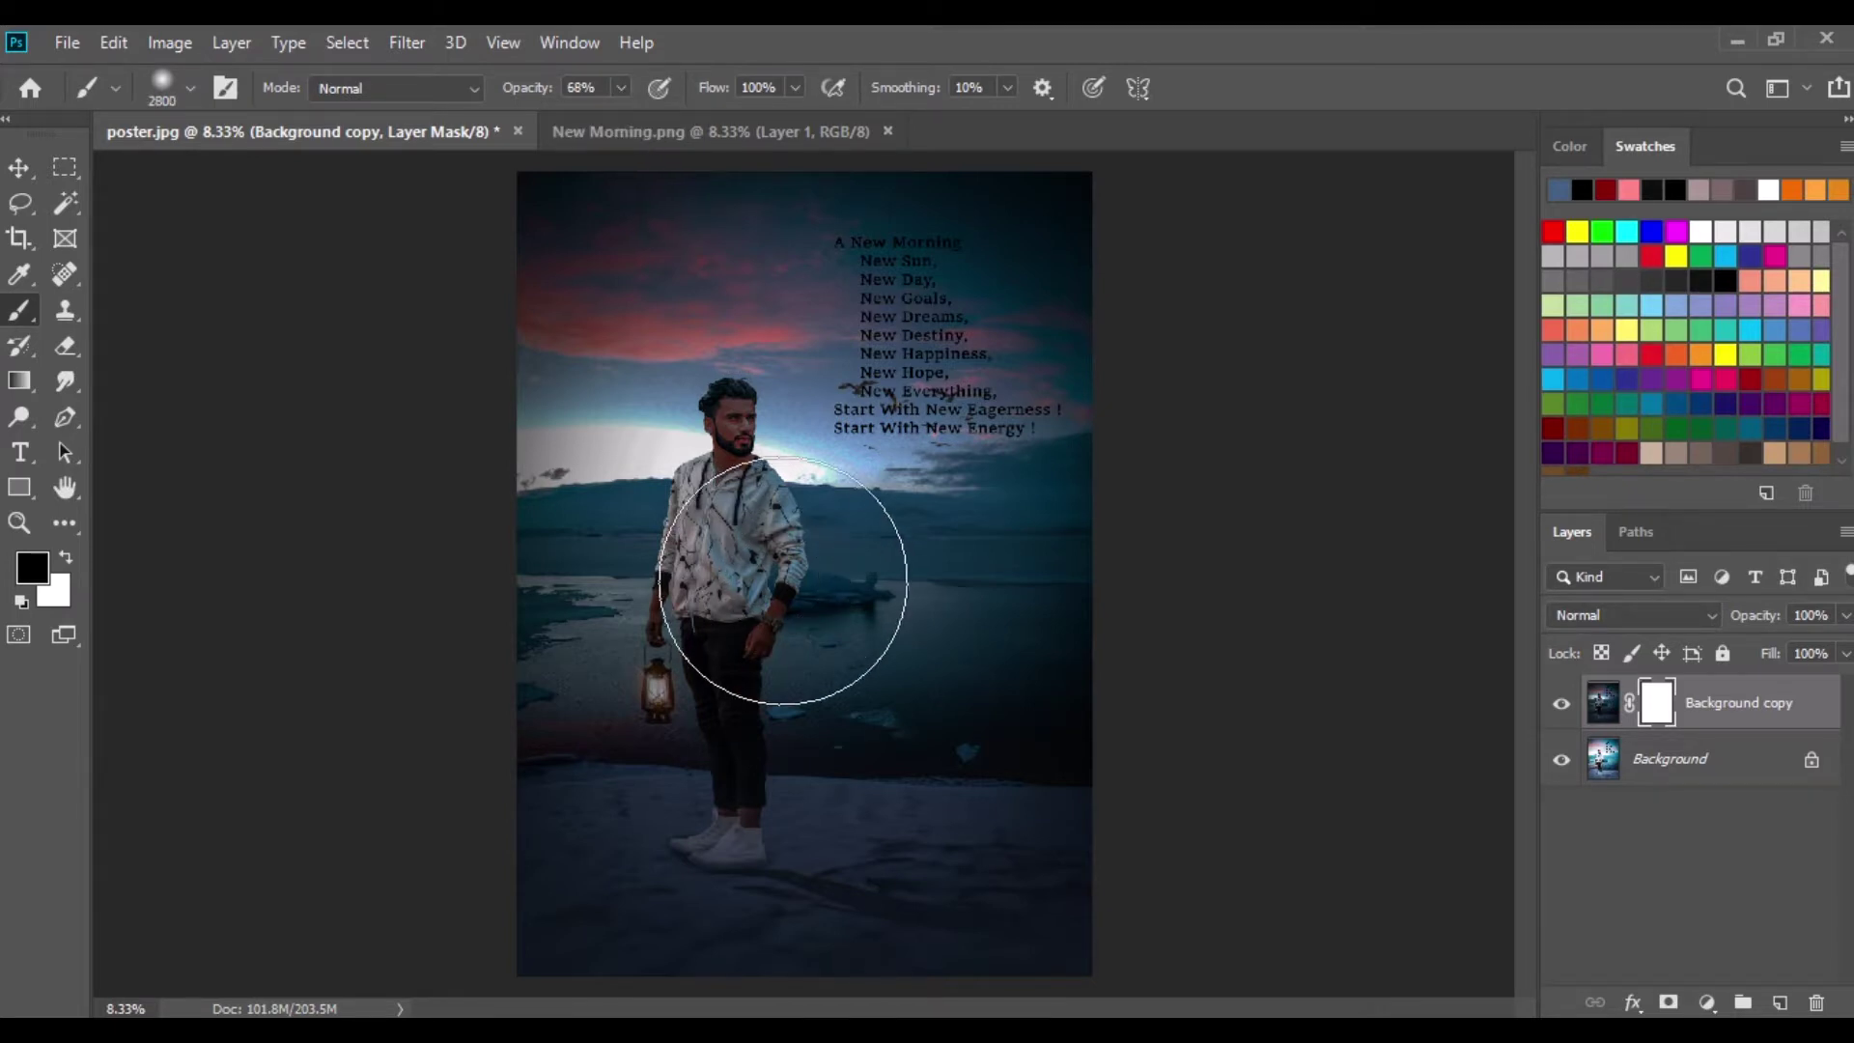
key("bracketright")
key("bracketright")
key("bracketright")
key("bracketright")
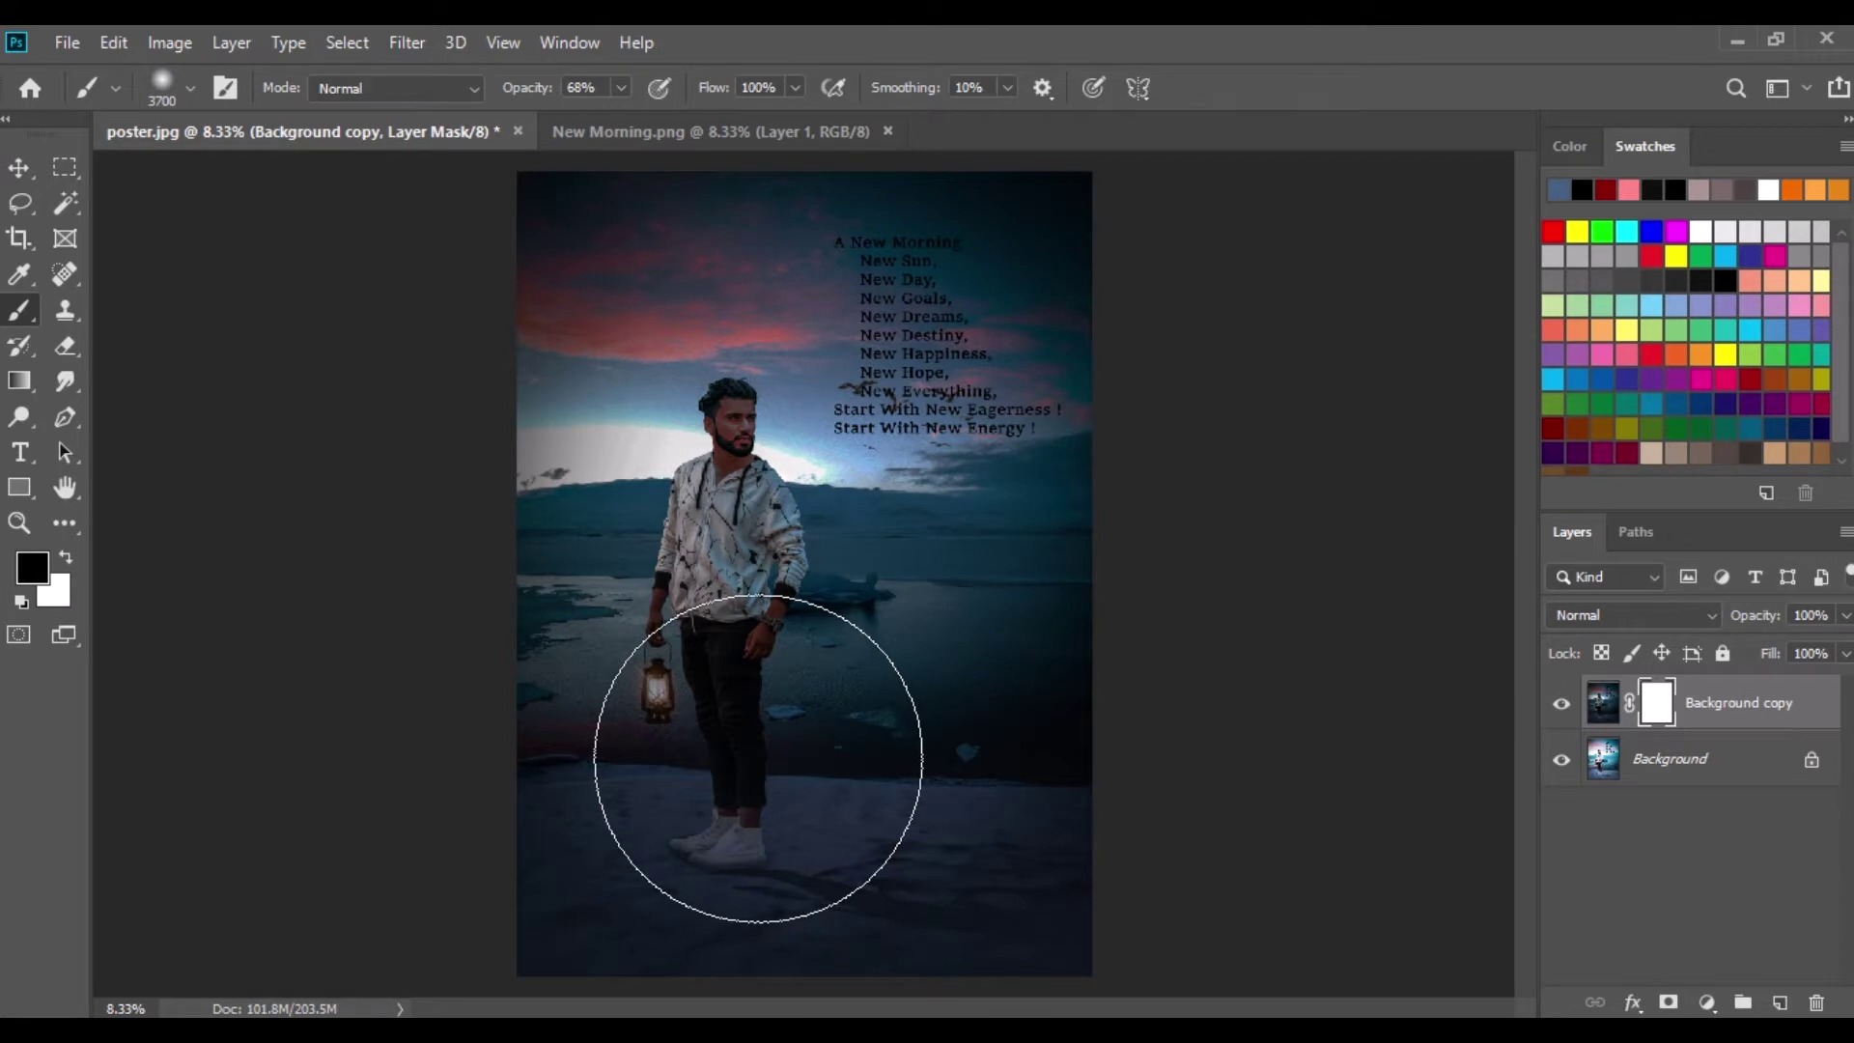
mouse_move(761, 757)
left_mouse_down()
mouse_move(757, 786)
mouse_move(750, 757)
left_mouse_up()
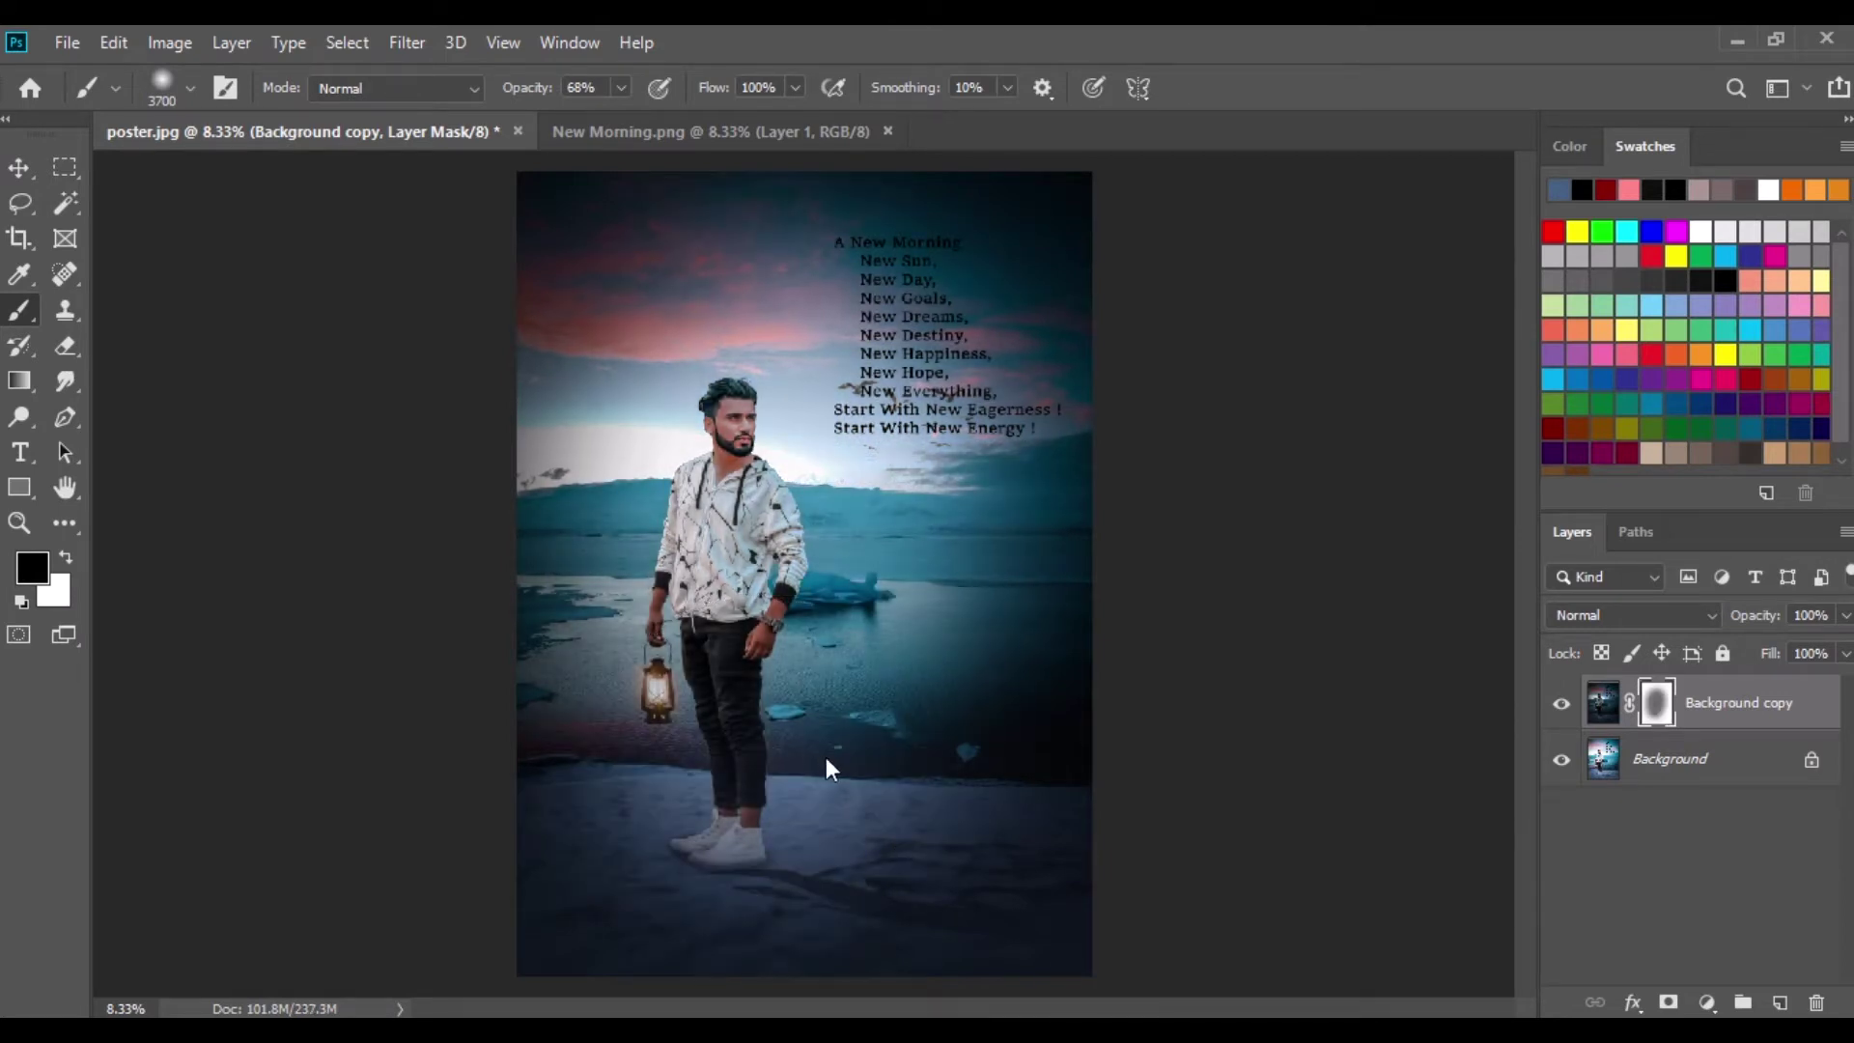
mouse_move(898, 497)
left_mouse_down()
mouse_move(856, 785)
mouse_move(792, 855)
mouse_move(857, 791)
mouse_move(683, 455)
mouse_move(686, 323)
mouse_move(570, 238)
mouse_move(981, 319)
left_mouse_up()
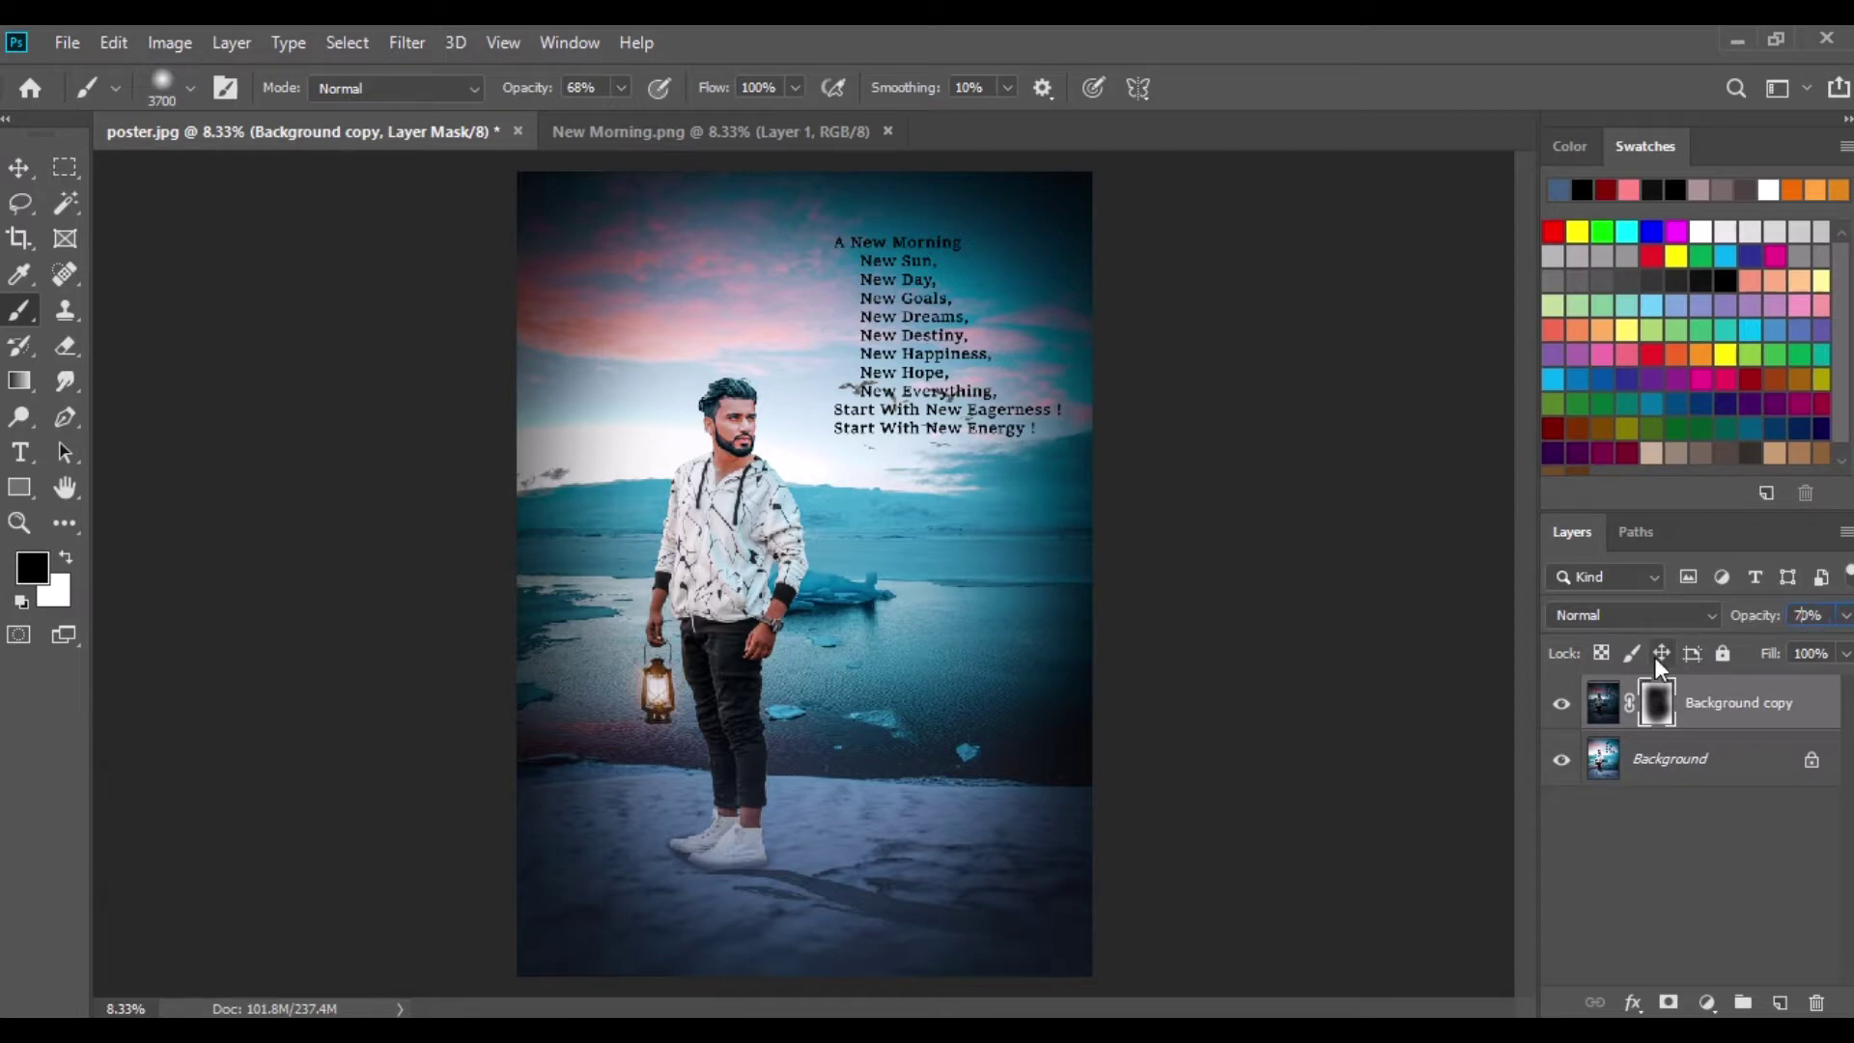
Set the masked dark copy's opacity to 70% and merge it down into the Background.
key("Return")
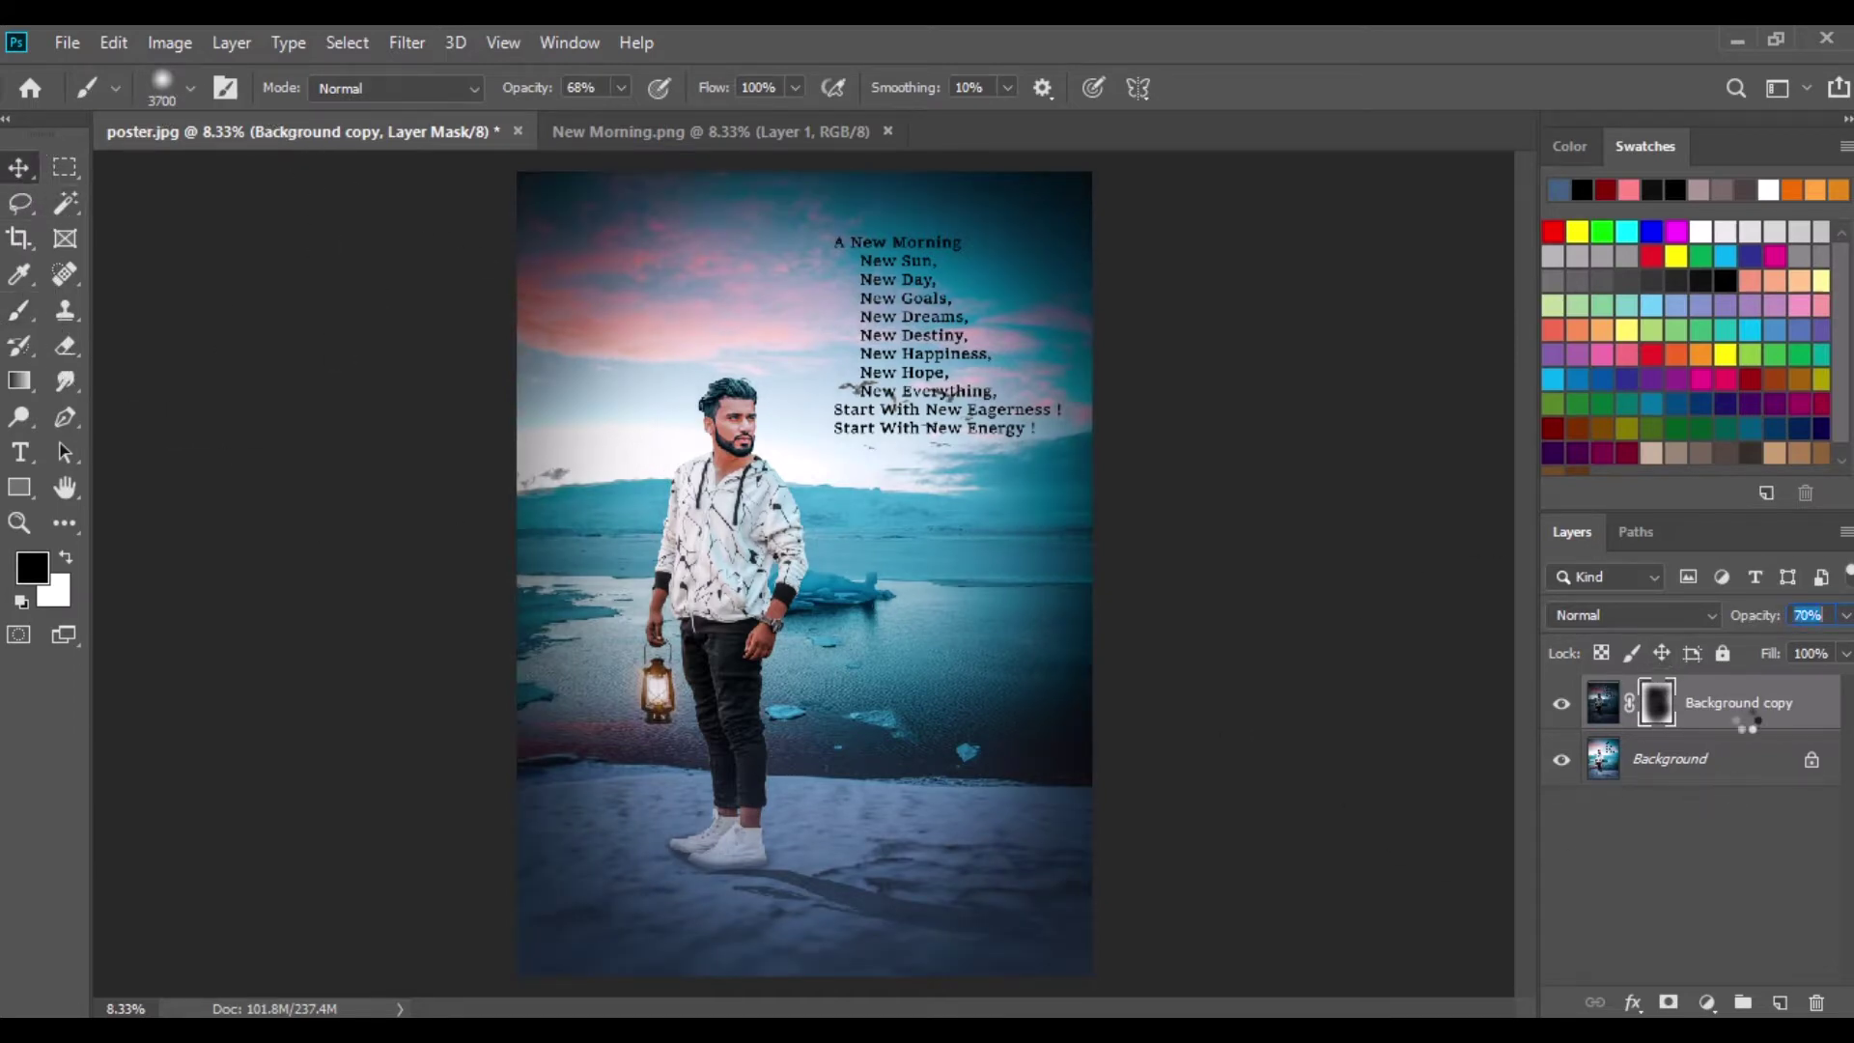
key("v")
right_click(1734, 707)
left_click(1462, 837)
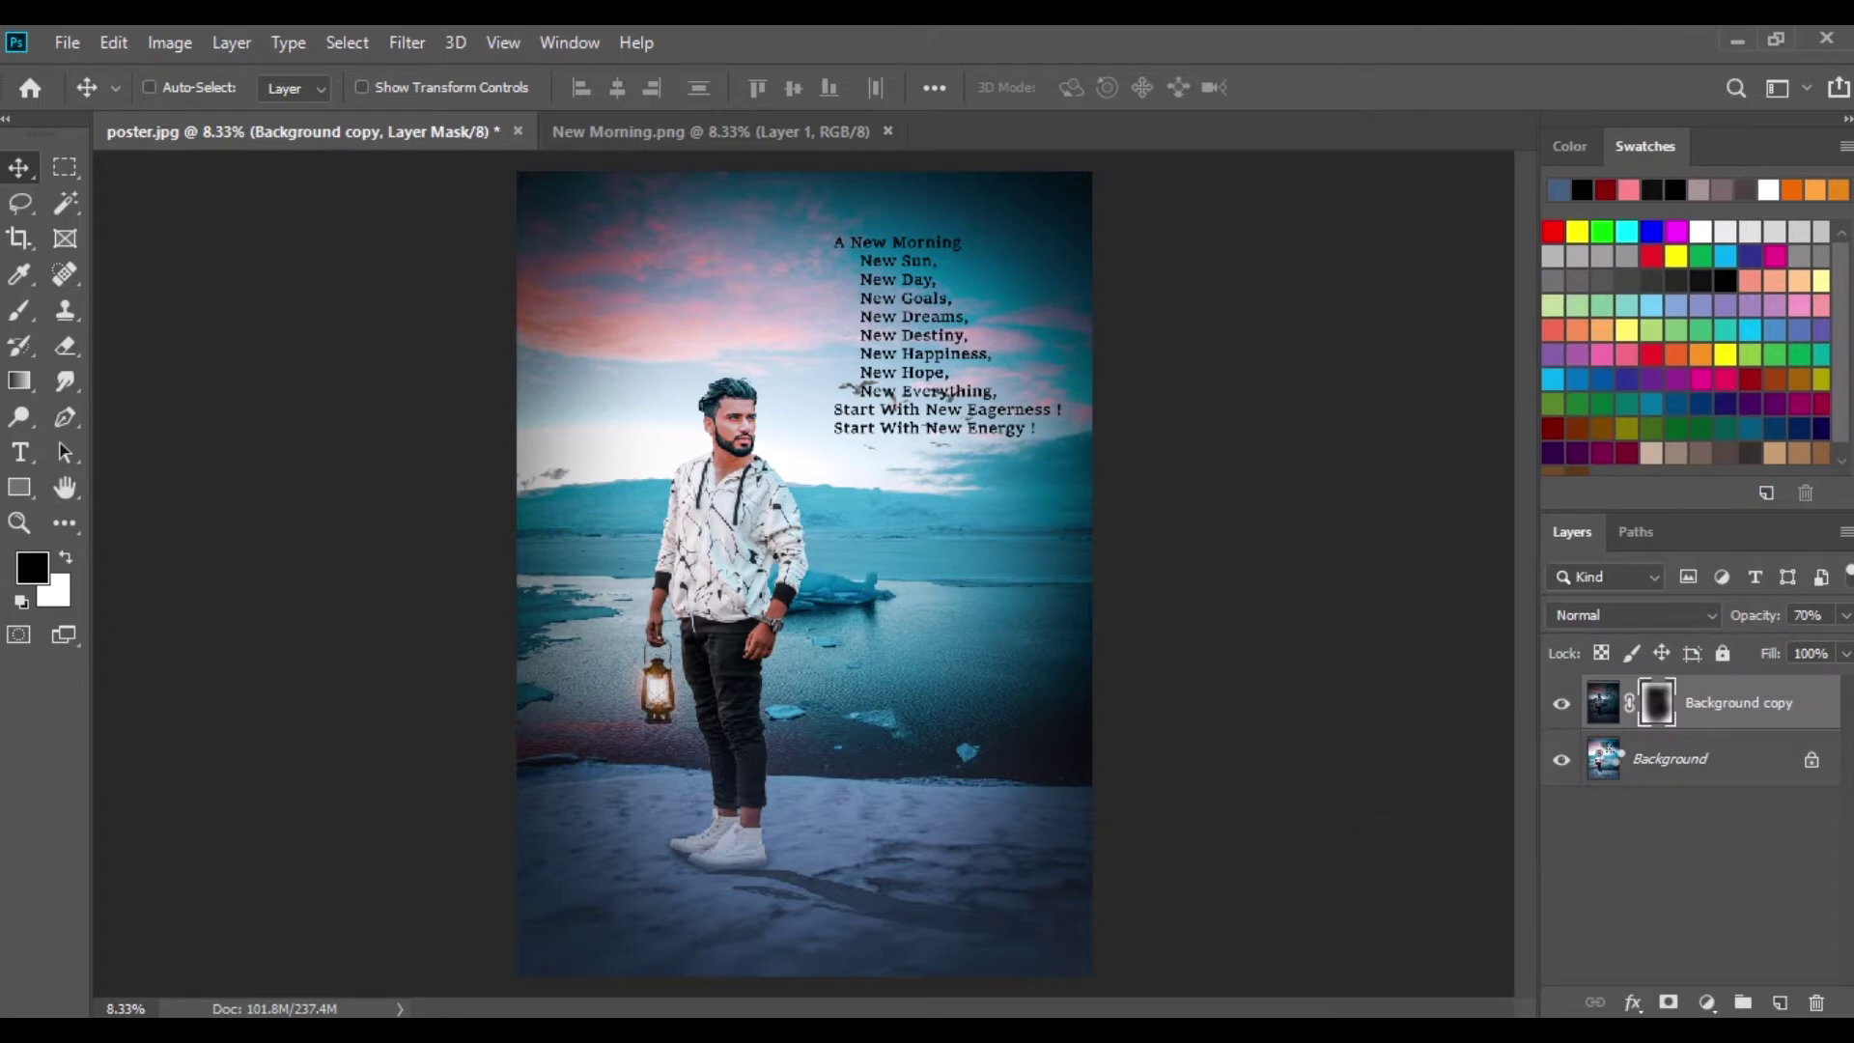
Add a new layer in Overlay blend mode and fill it with 50% gray.
key("ctrl+plus")
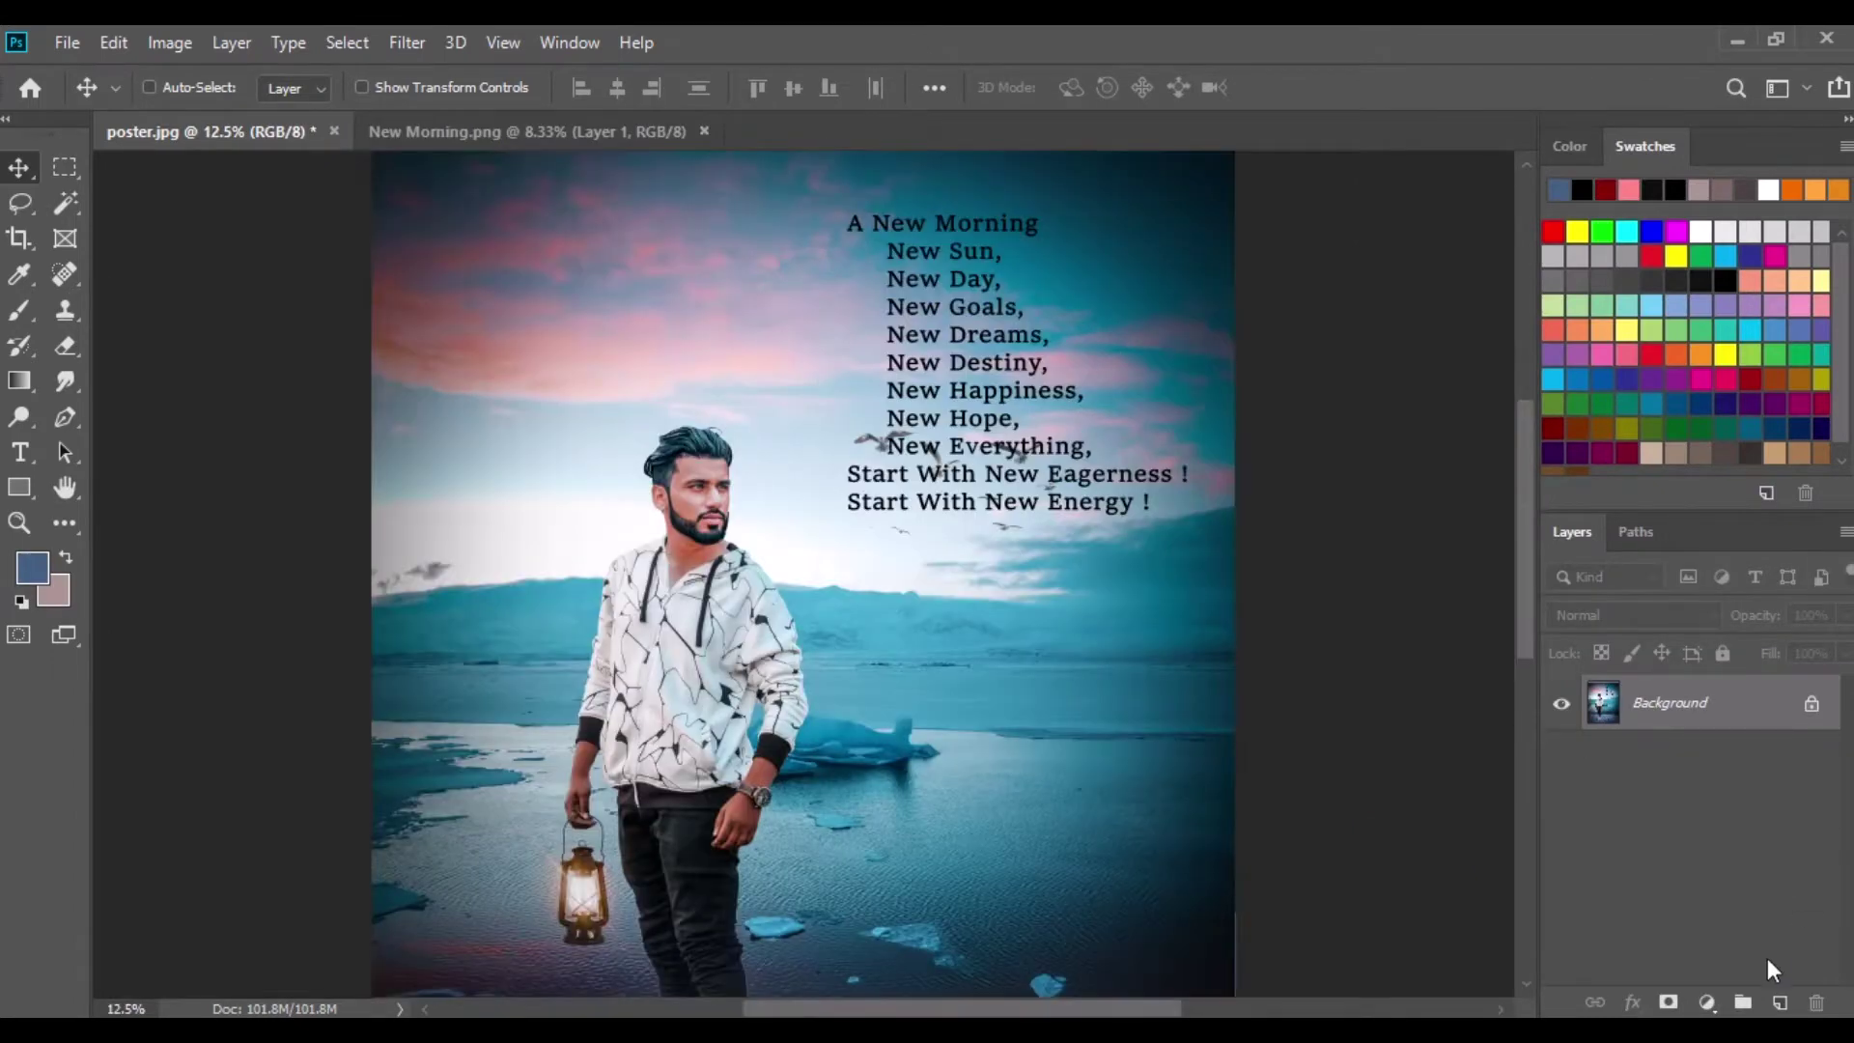
left_click(1779, 1001)
left_click(1583, 618)
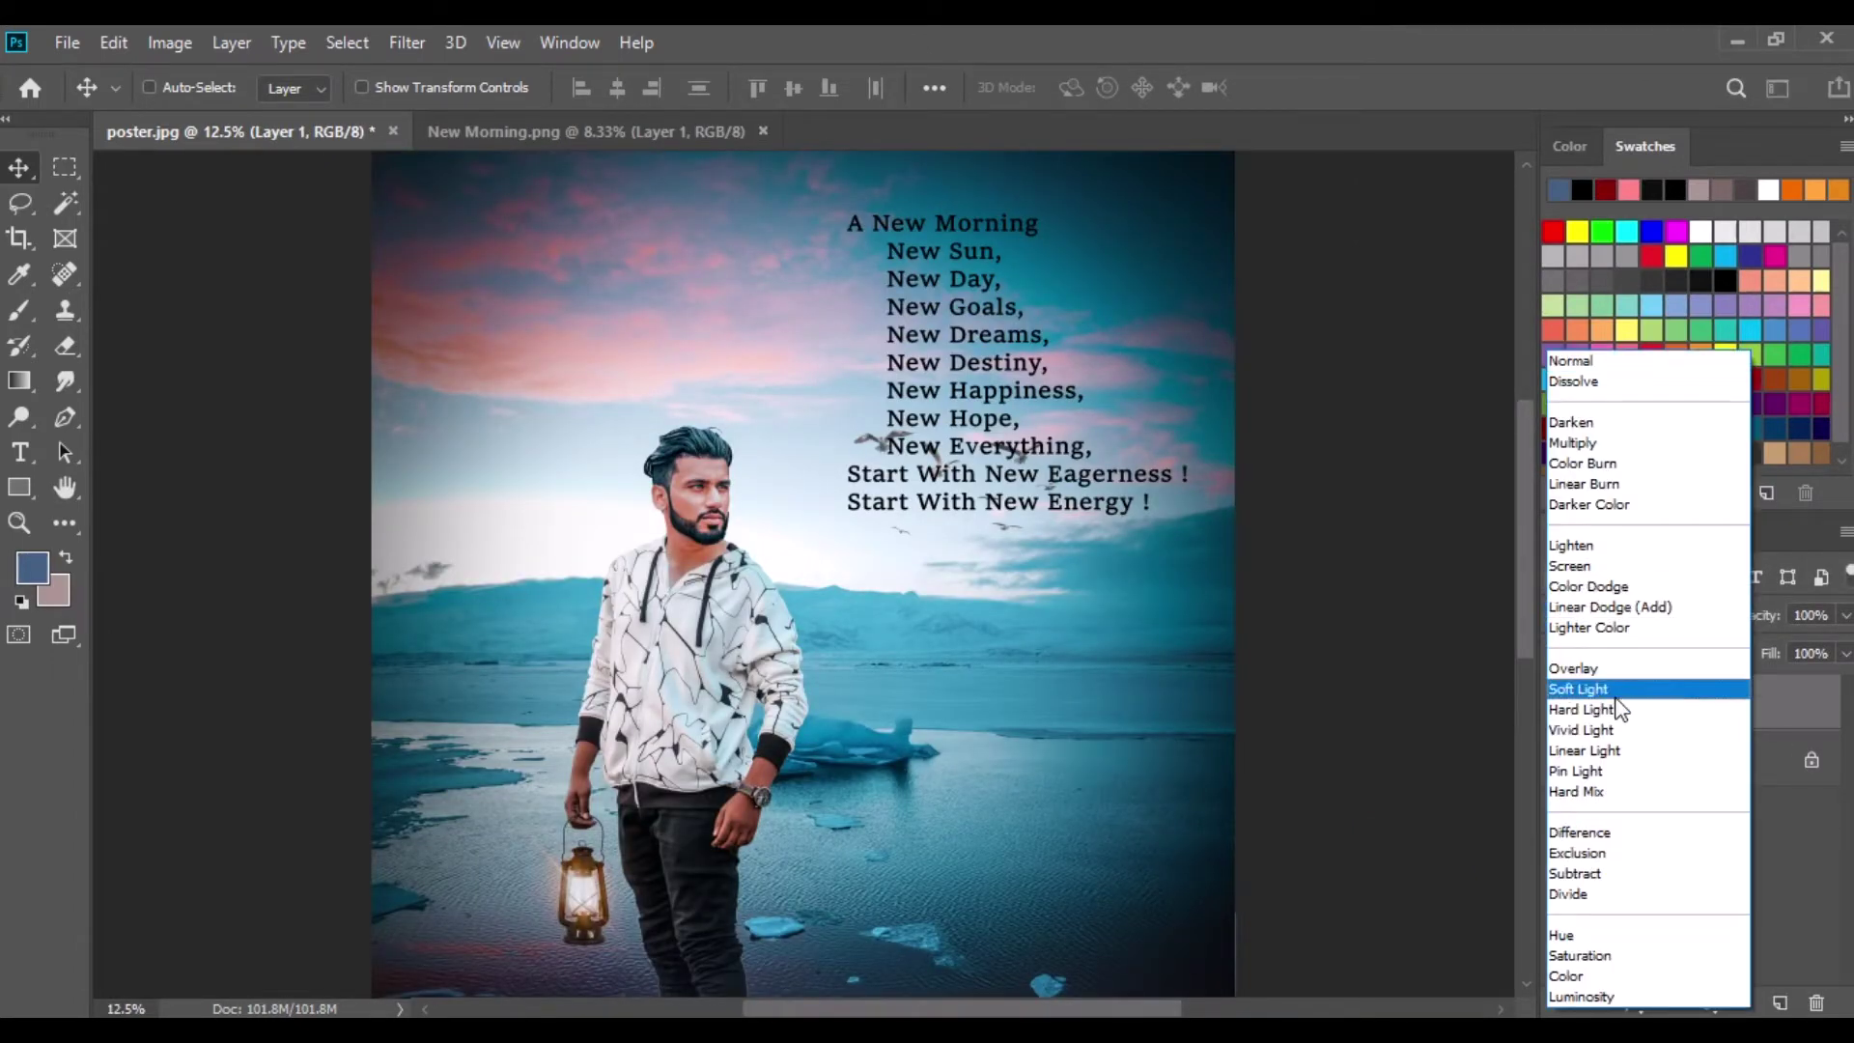
left_click(1614, 662)
left_click(116, 43)
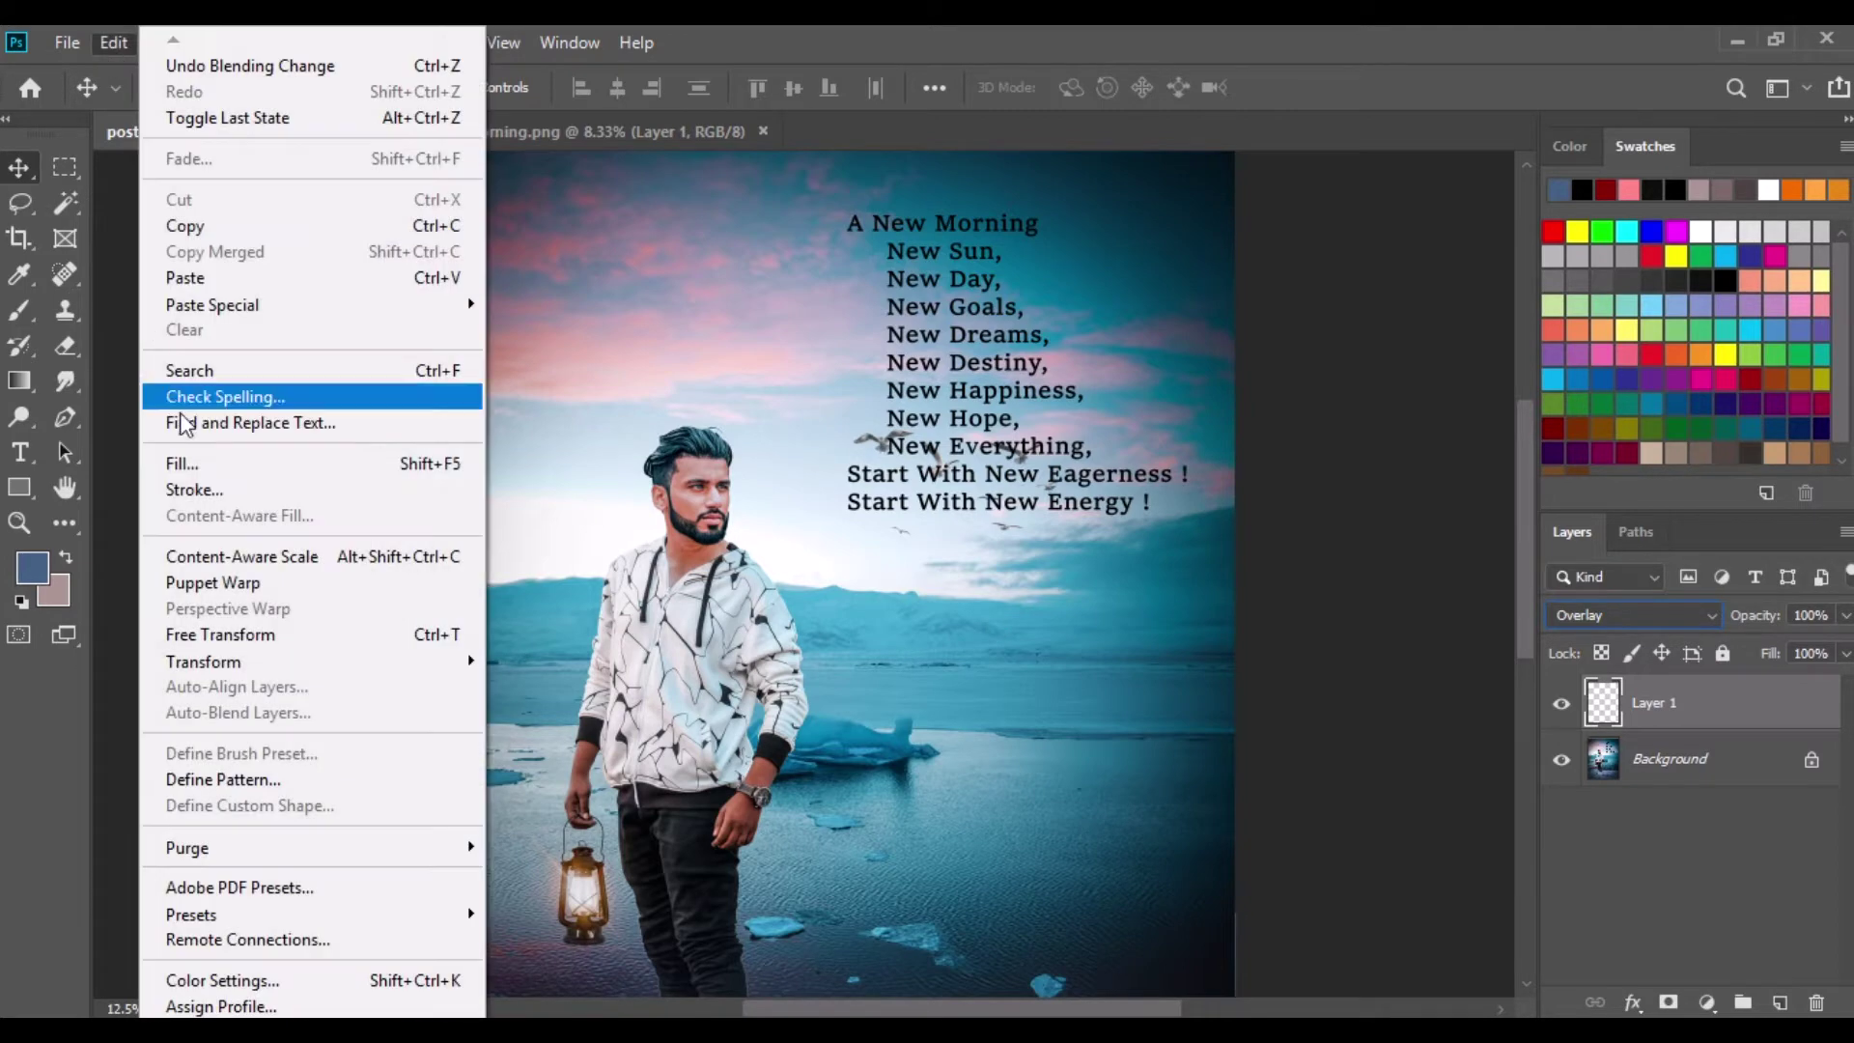
left_click(159, 459)
left_click(936, 265)
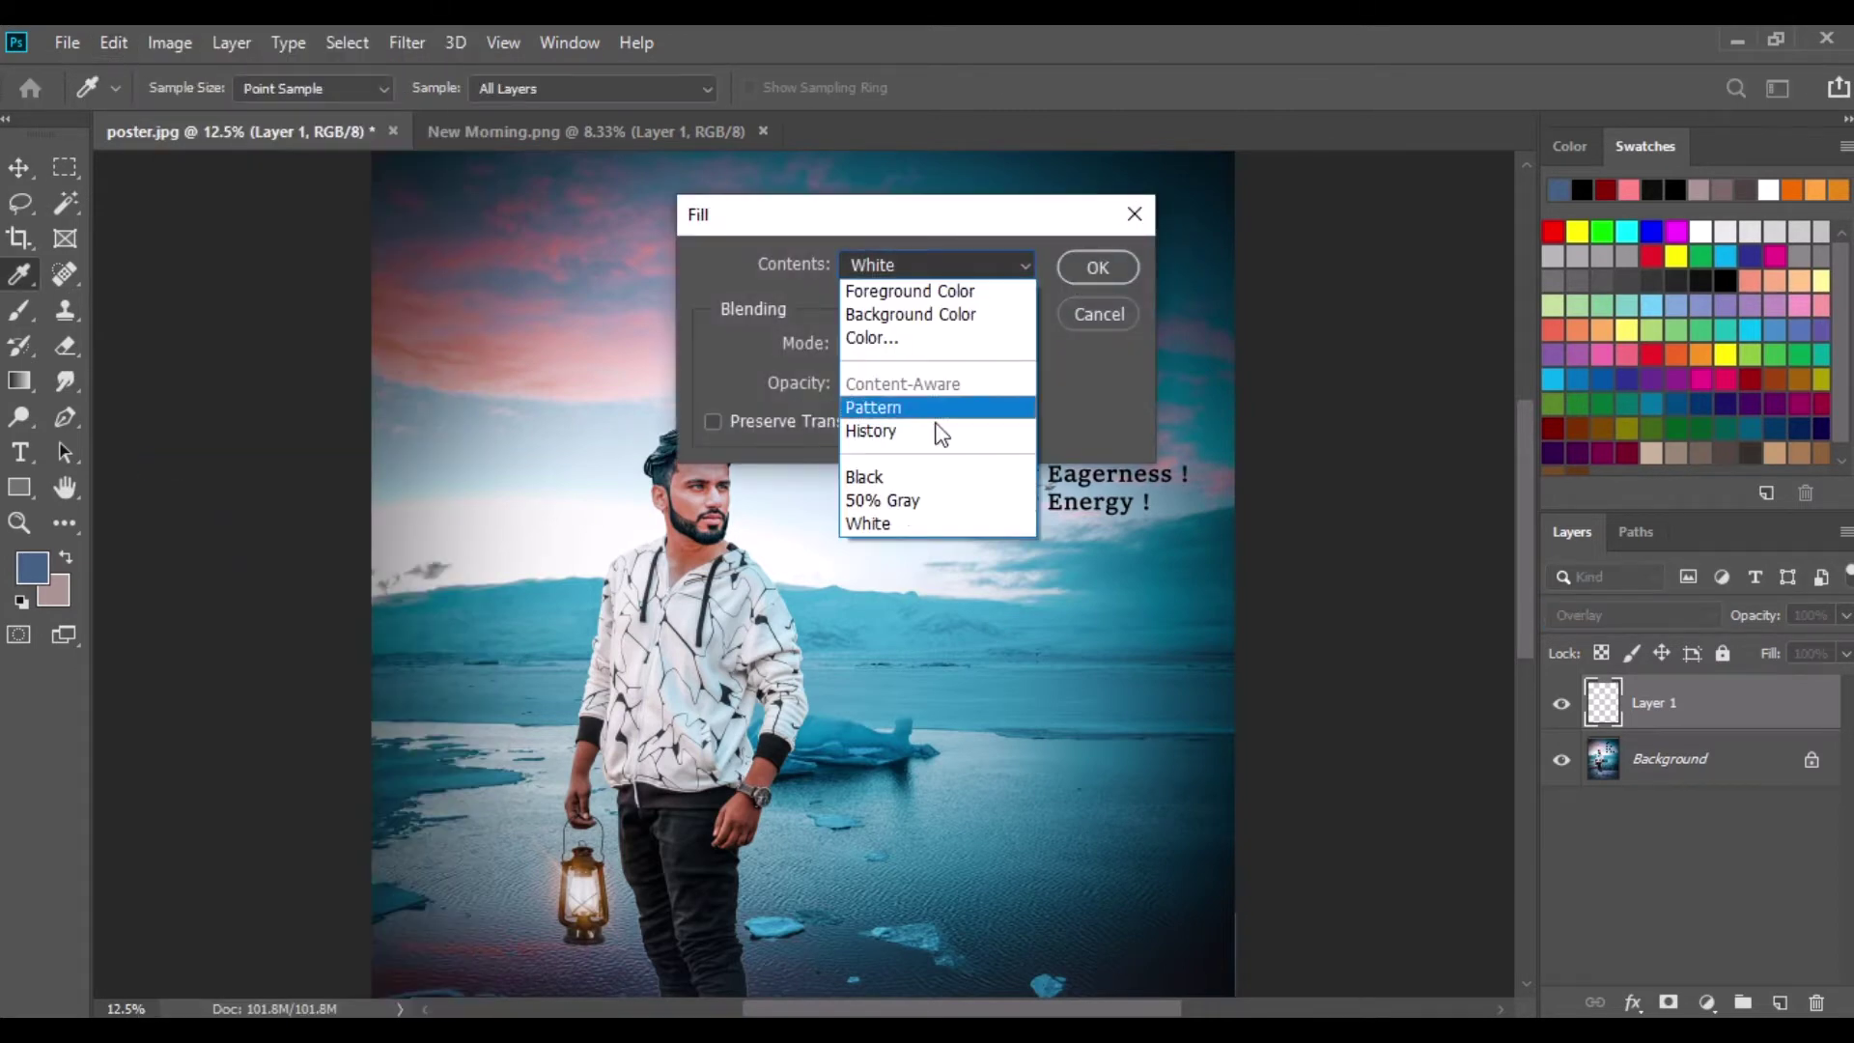
left_click(878, 501)
left_click(1072, 268)
key("v")
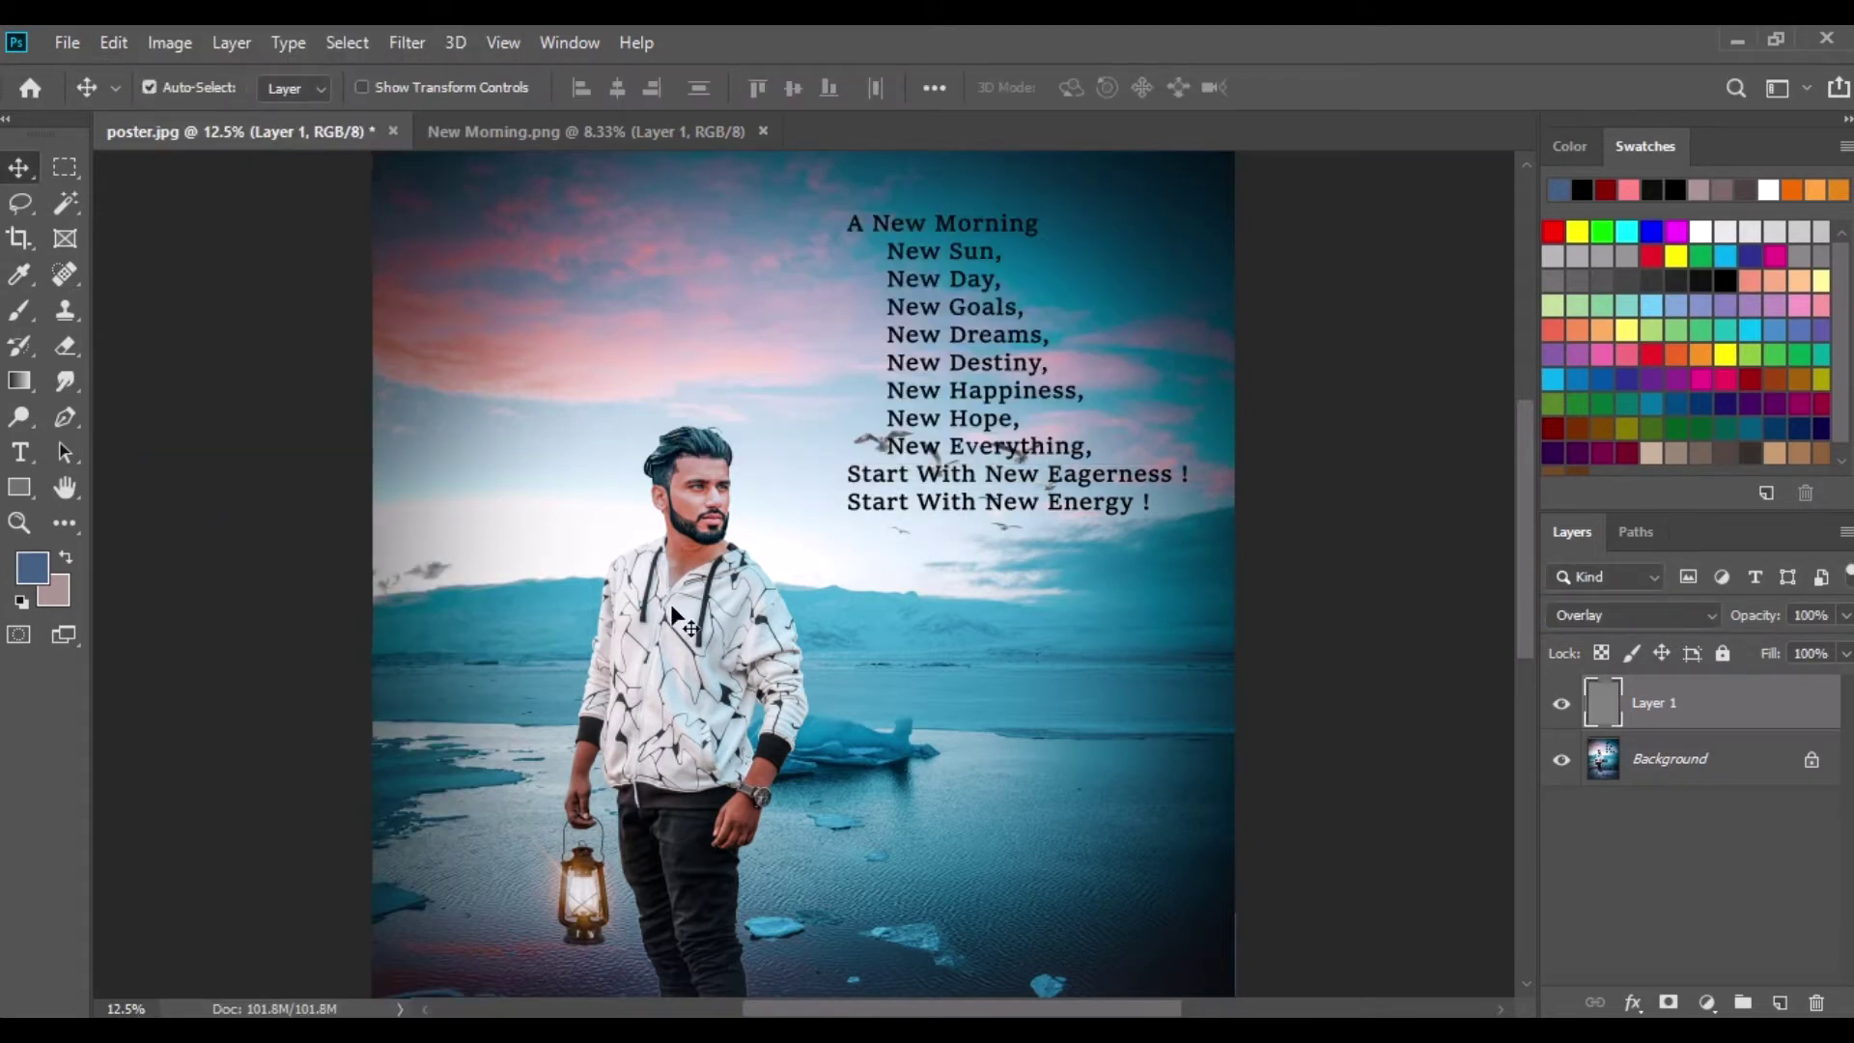
Darken the shaded areas of the man's face with the Burn tool, using a 90 px brush, Highlights range and 13% exposure.
scroll(670, 605, "up", 5)
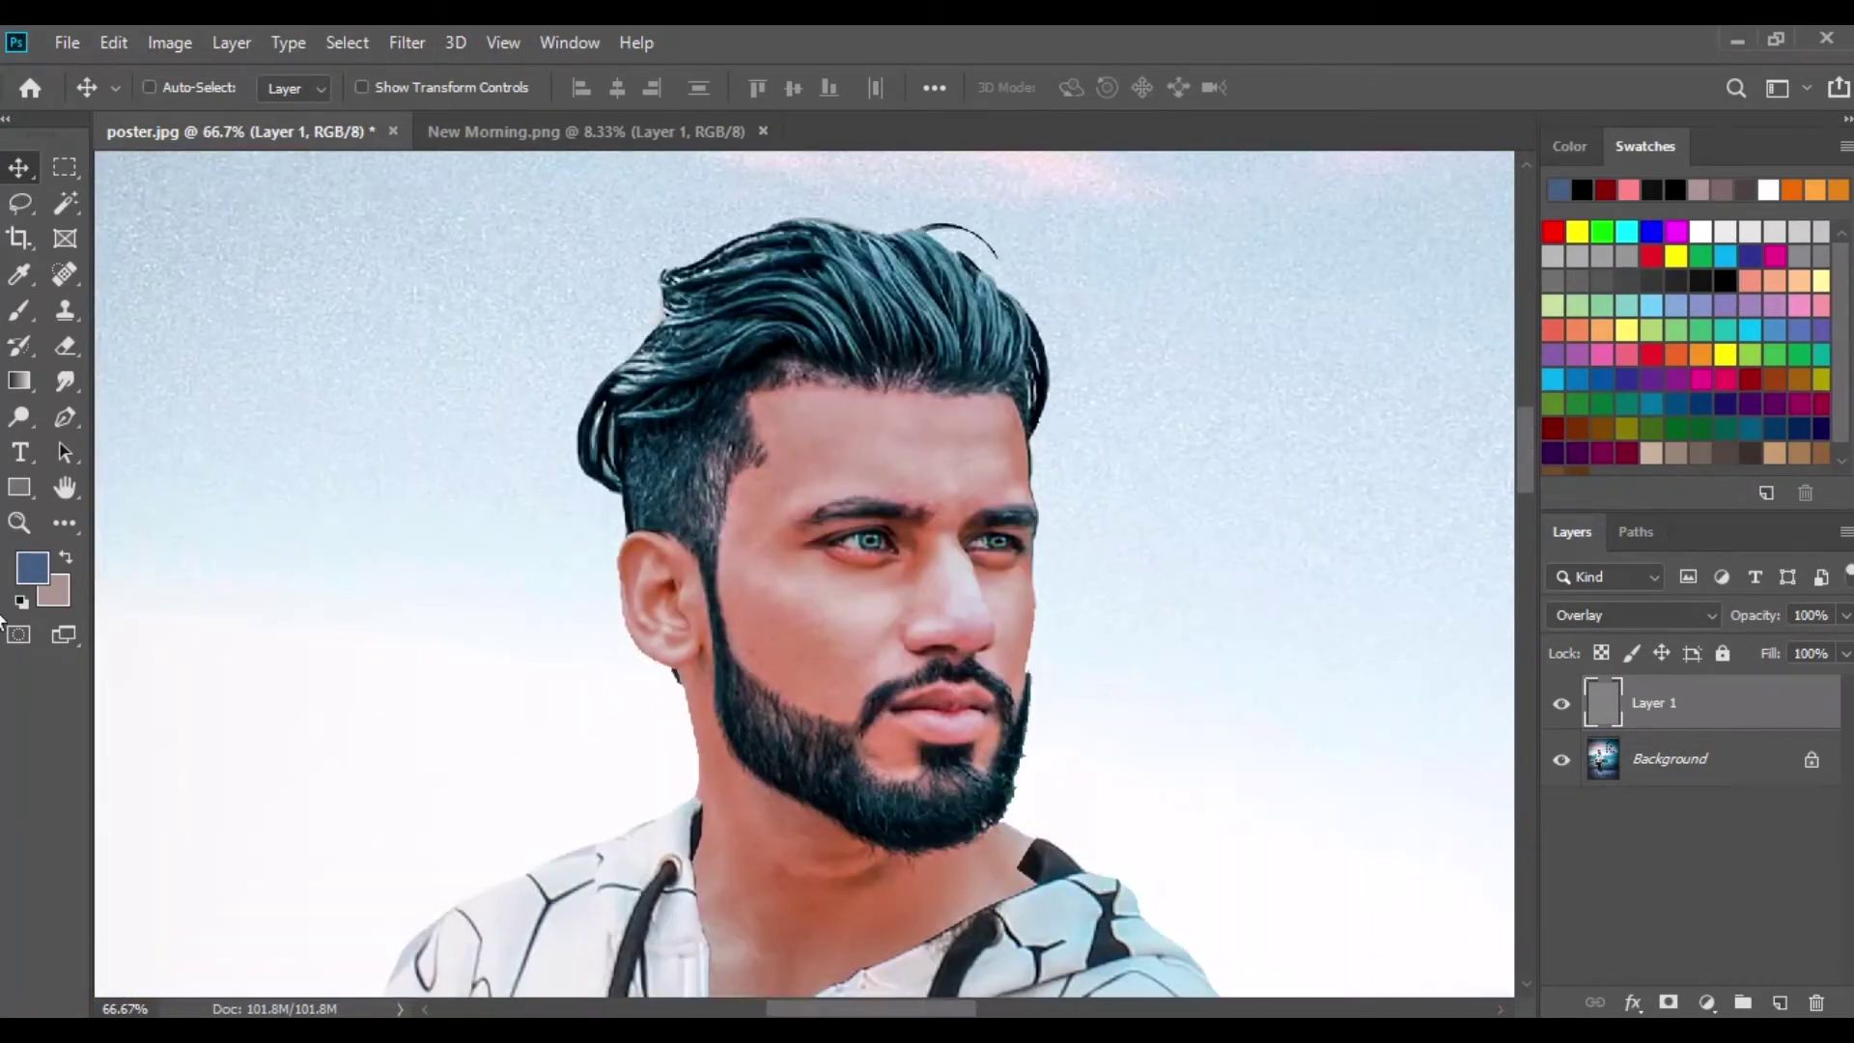
left_click(29, 413)
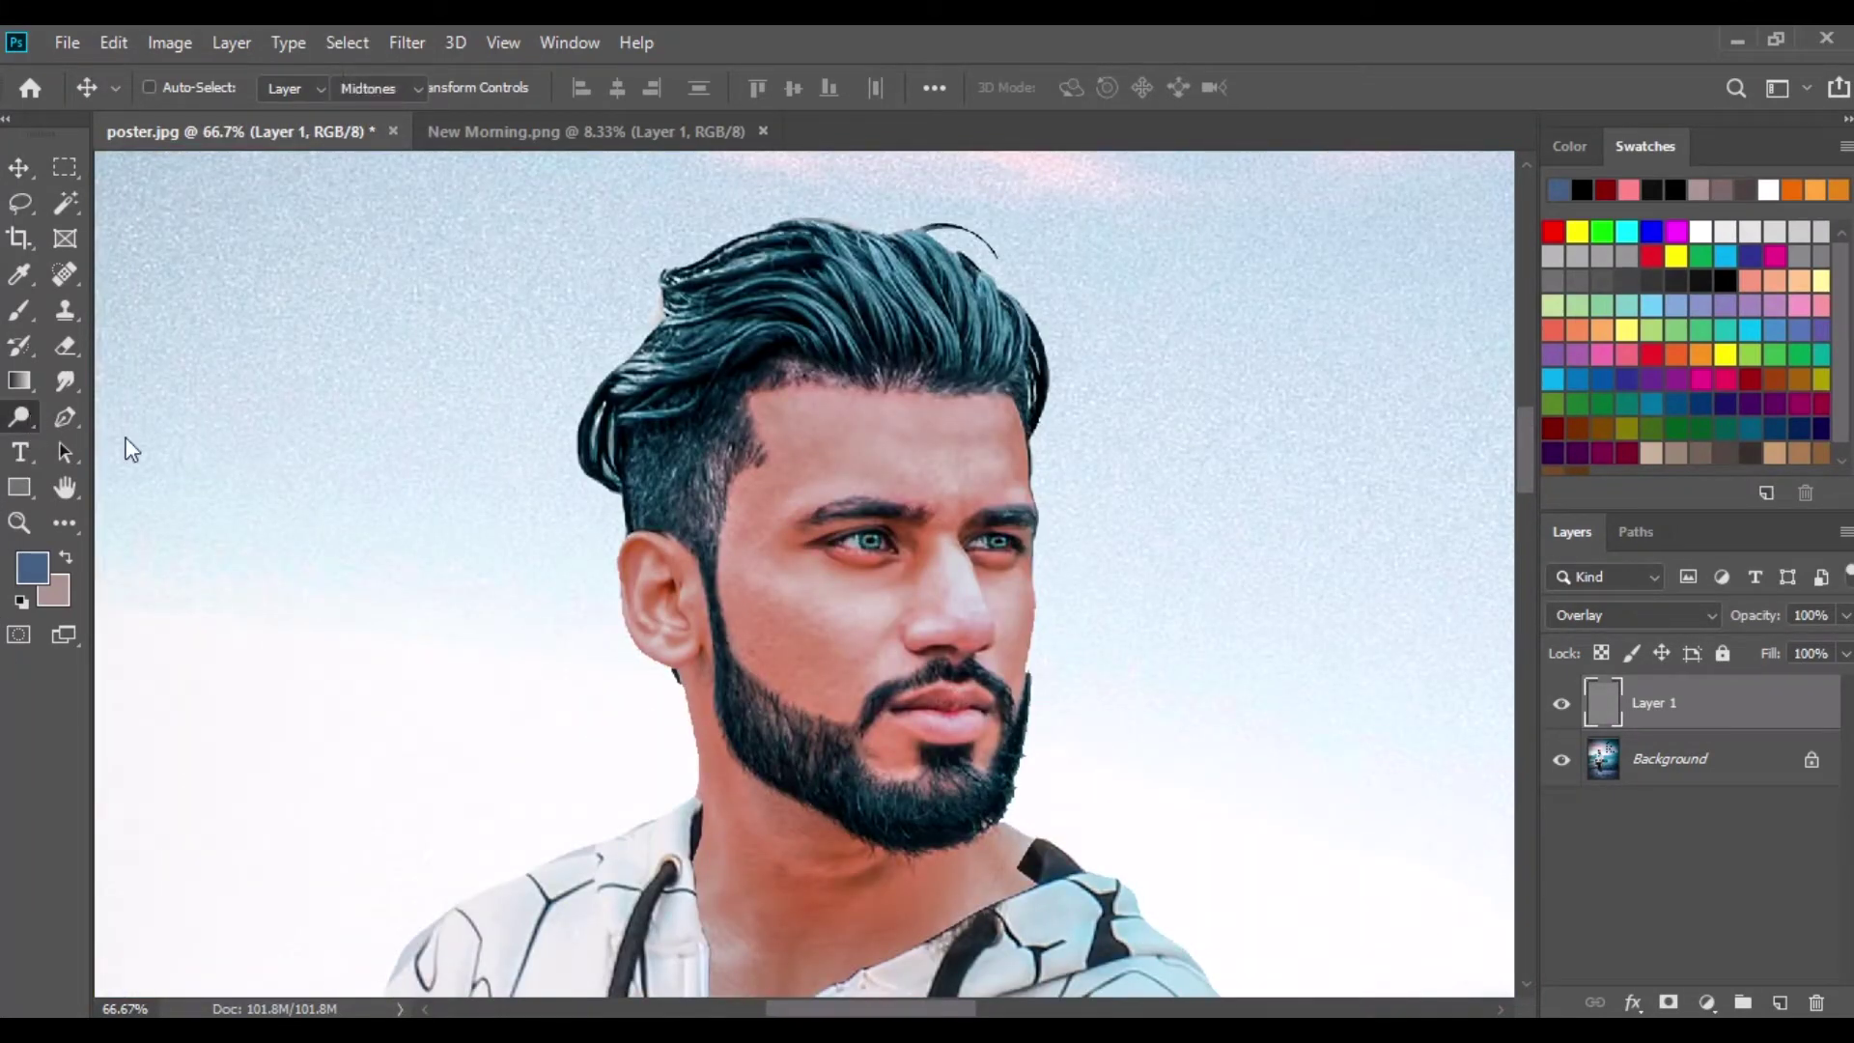
right_click(29, 415)
left_click(91, 446)
key("bracketleft")
key("bracketleft")
key("bracketleft")
key("bracketleft")
key("bracketleft")
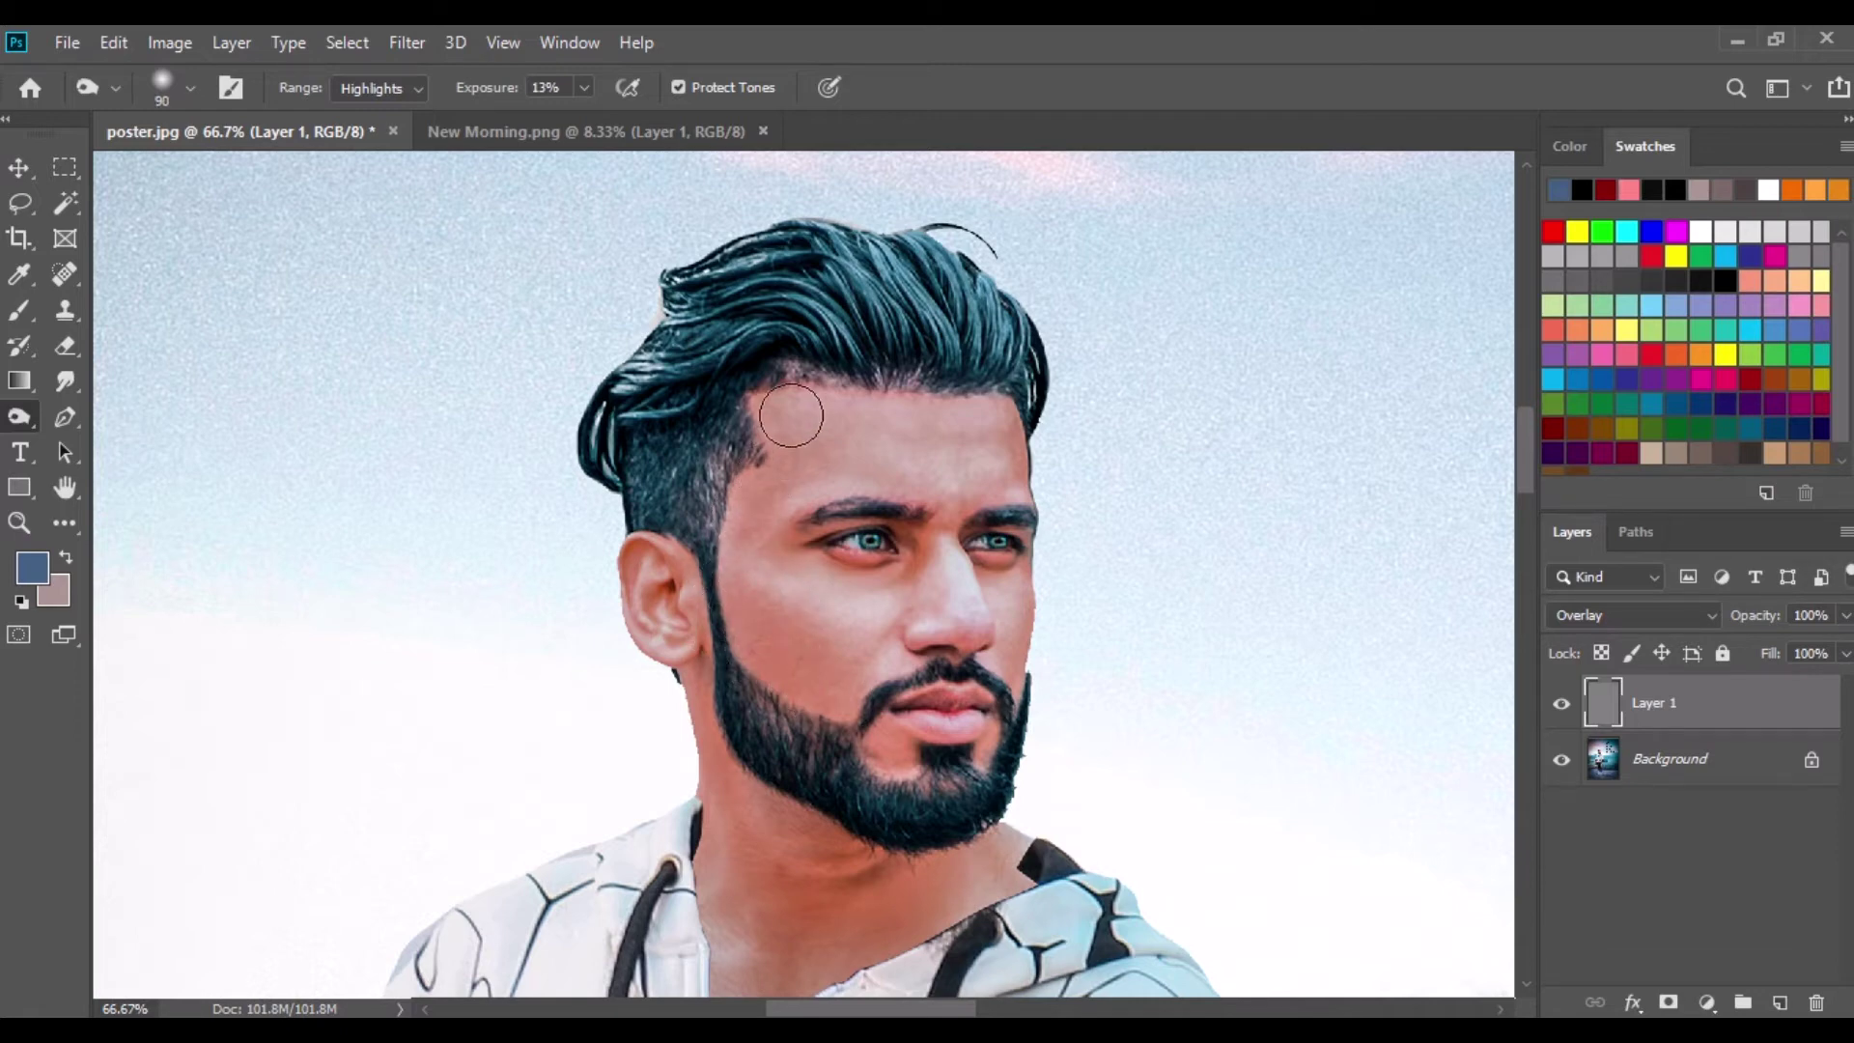
scroll(836, 681, "down", 3)
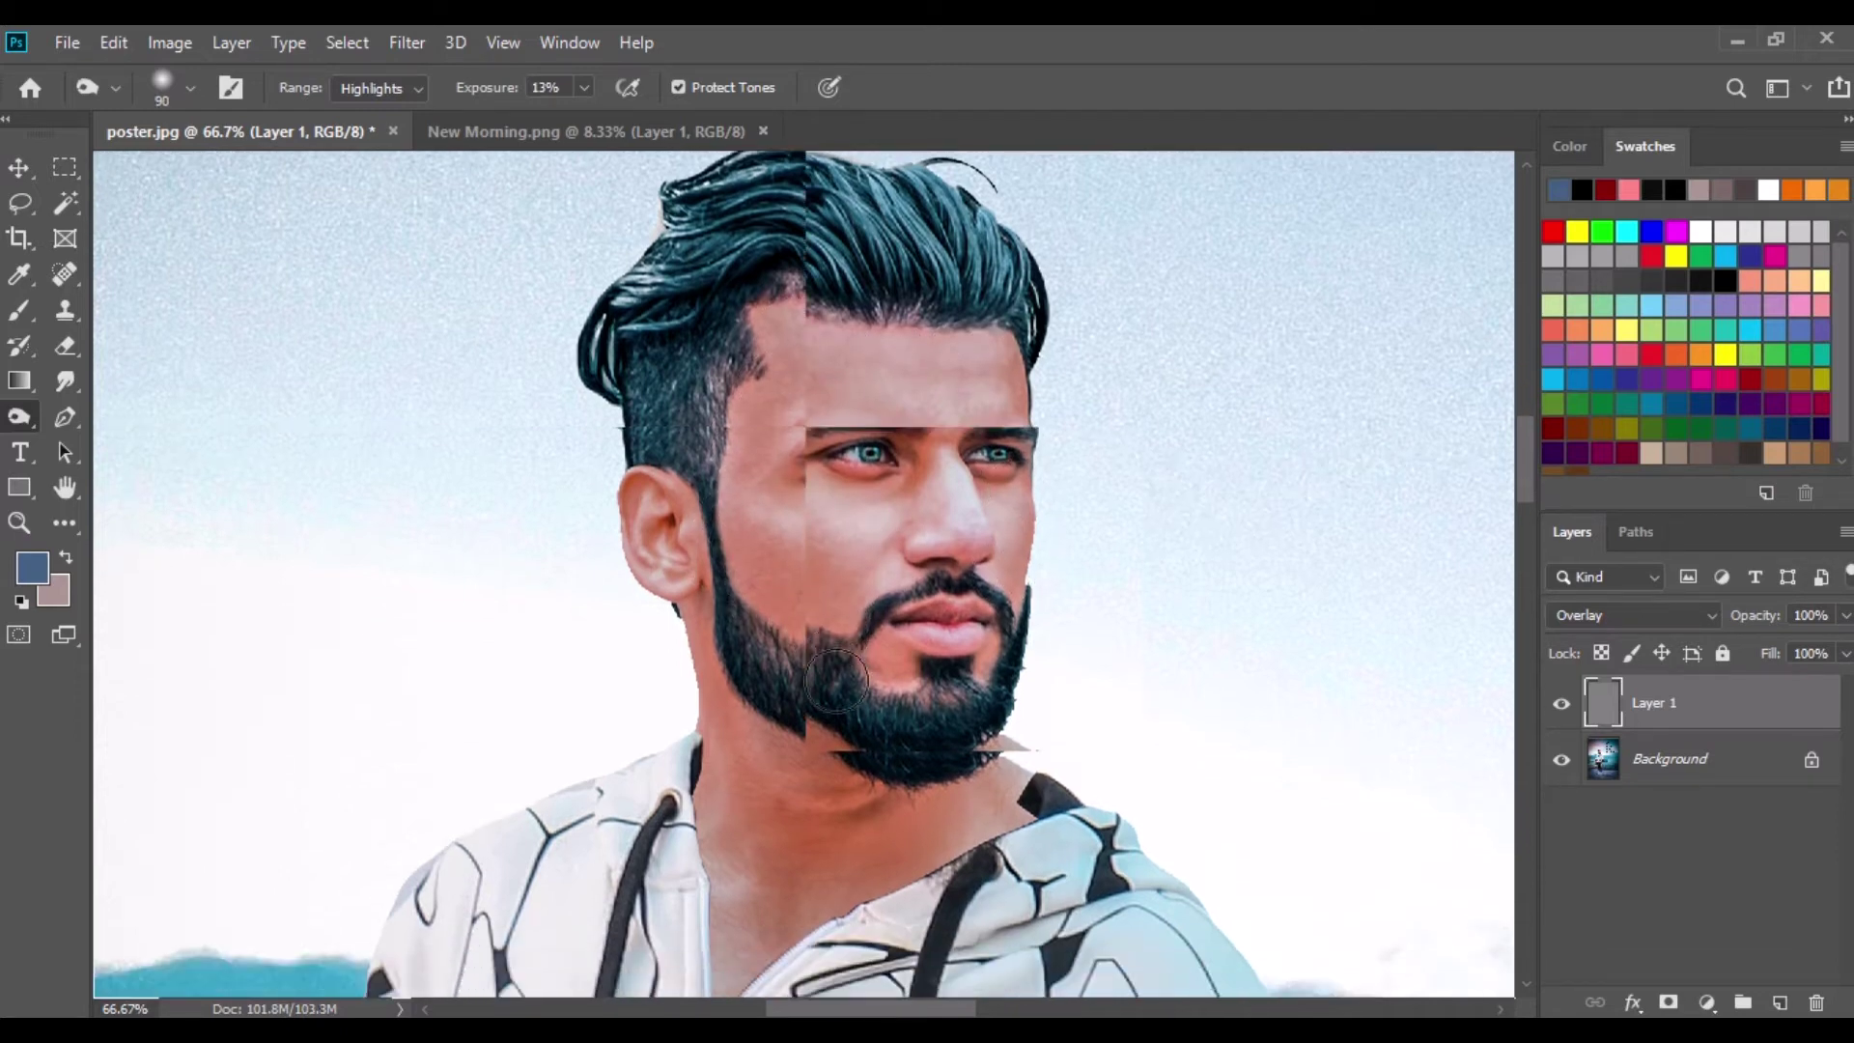
Raise the Burn tool's exposure to 65% and darken the folds of the hoodie.
scroll(836, 681, "down", 5)
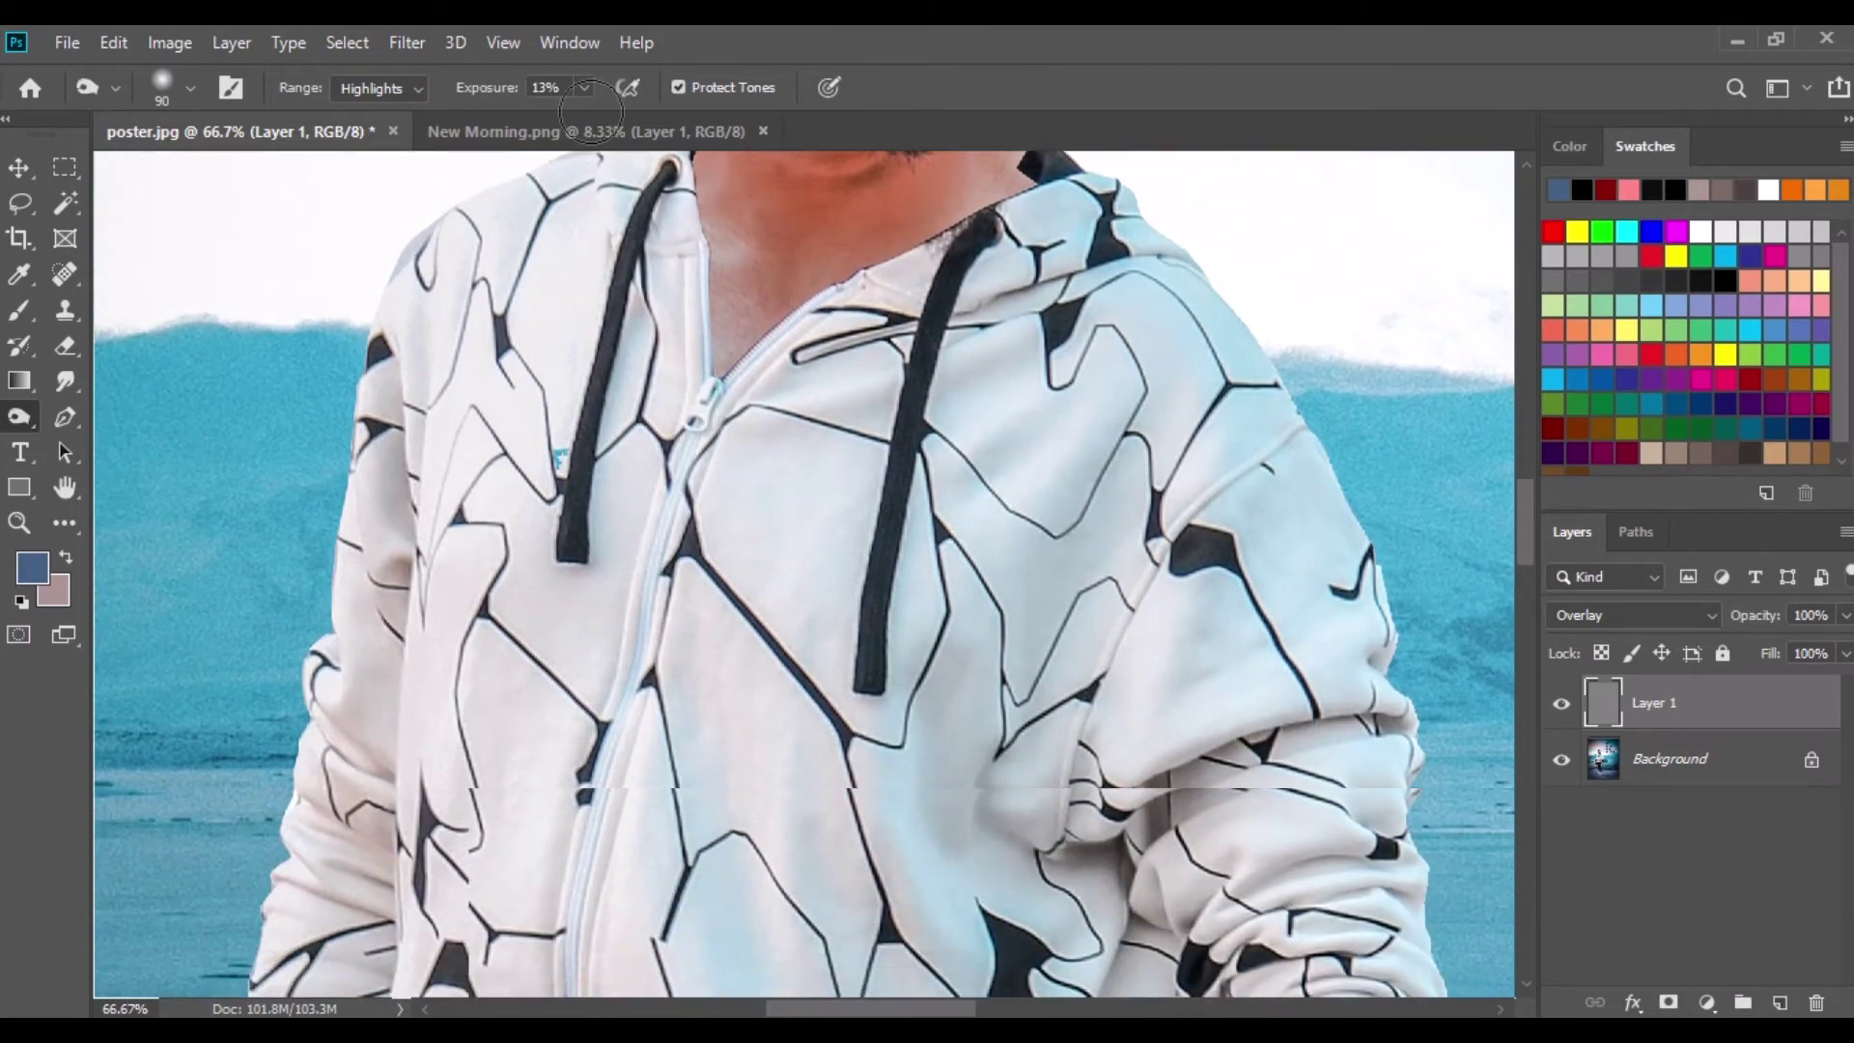
left_click(584, 88)
left_click_drag(611, 117, 618, 118)
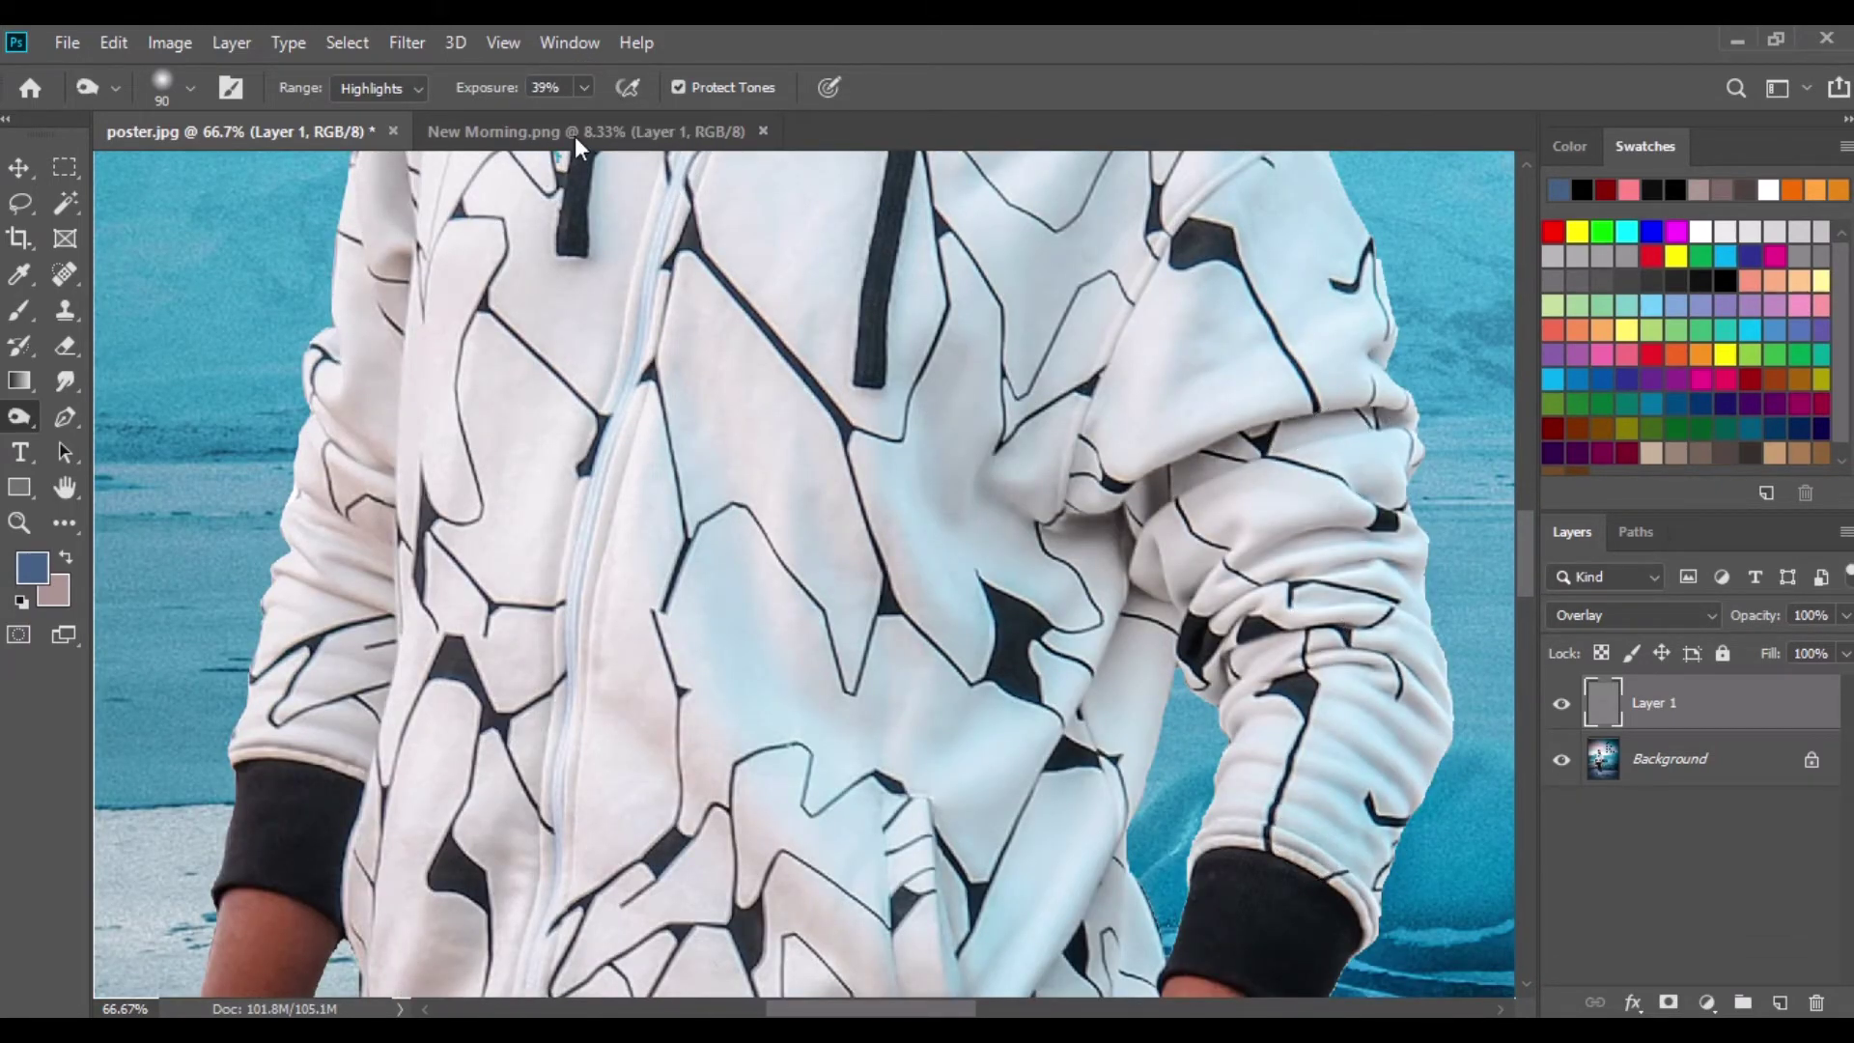
left_click_drag(607, 116, 620, 117)
scroll(869, 502, "up", 3)
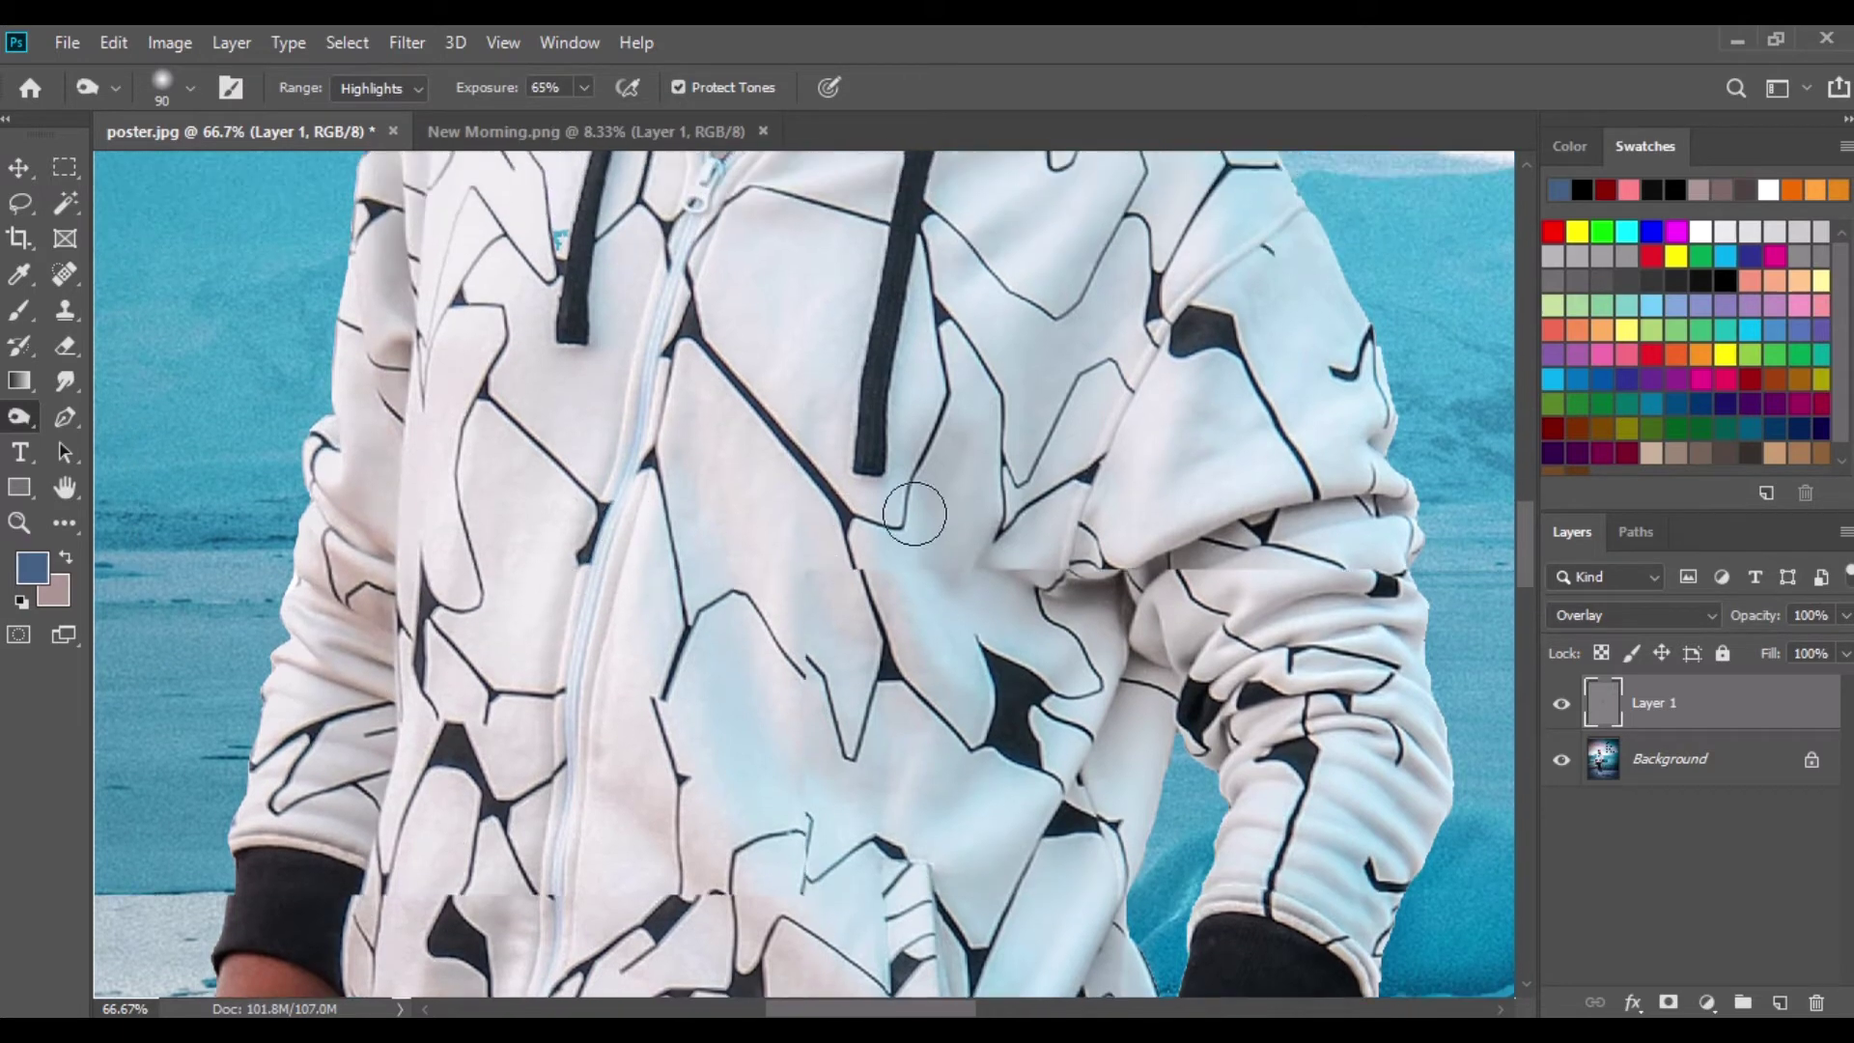
scroll(228, 435, "up", 3)
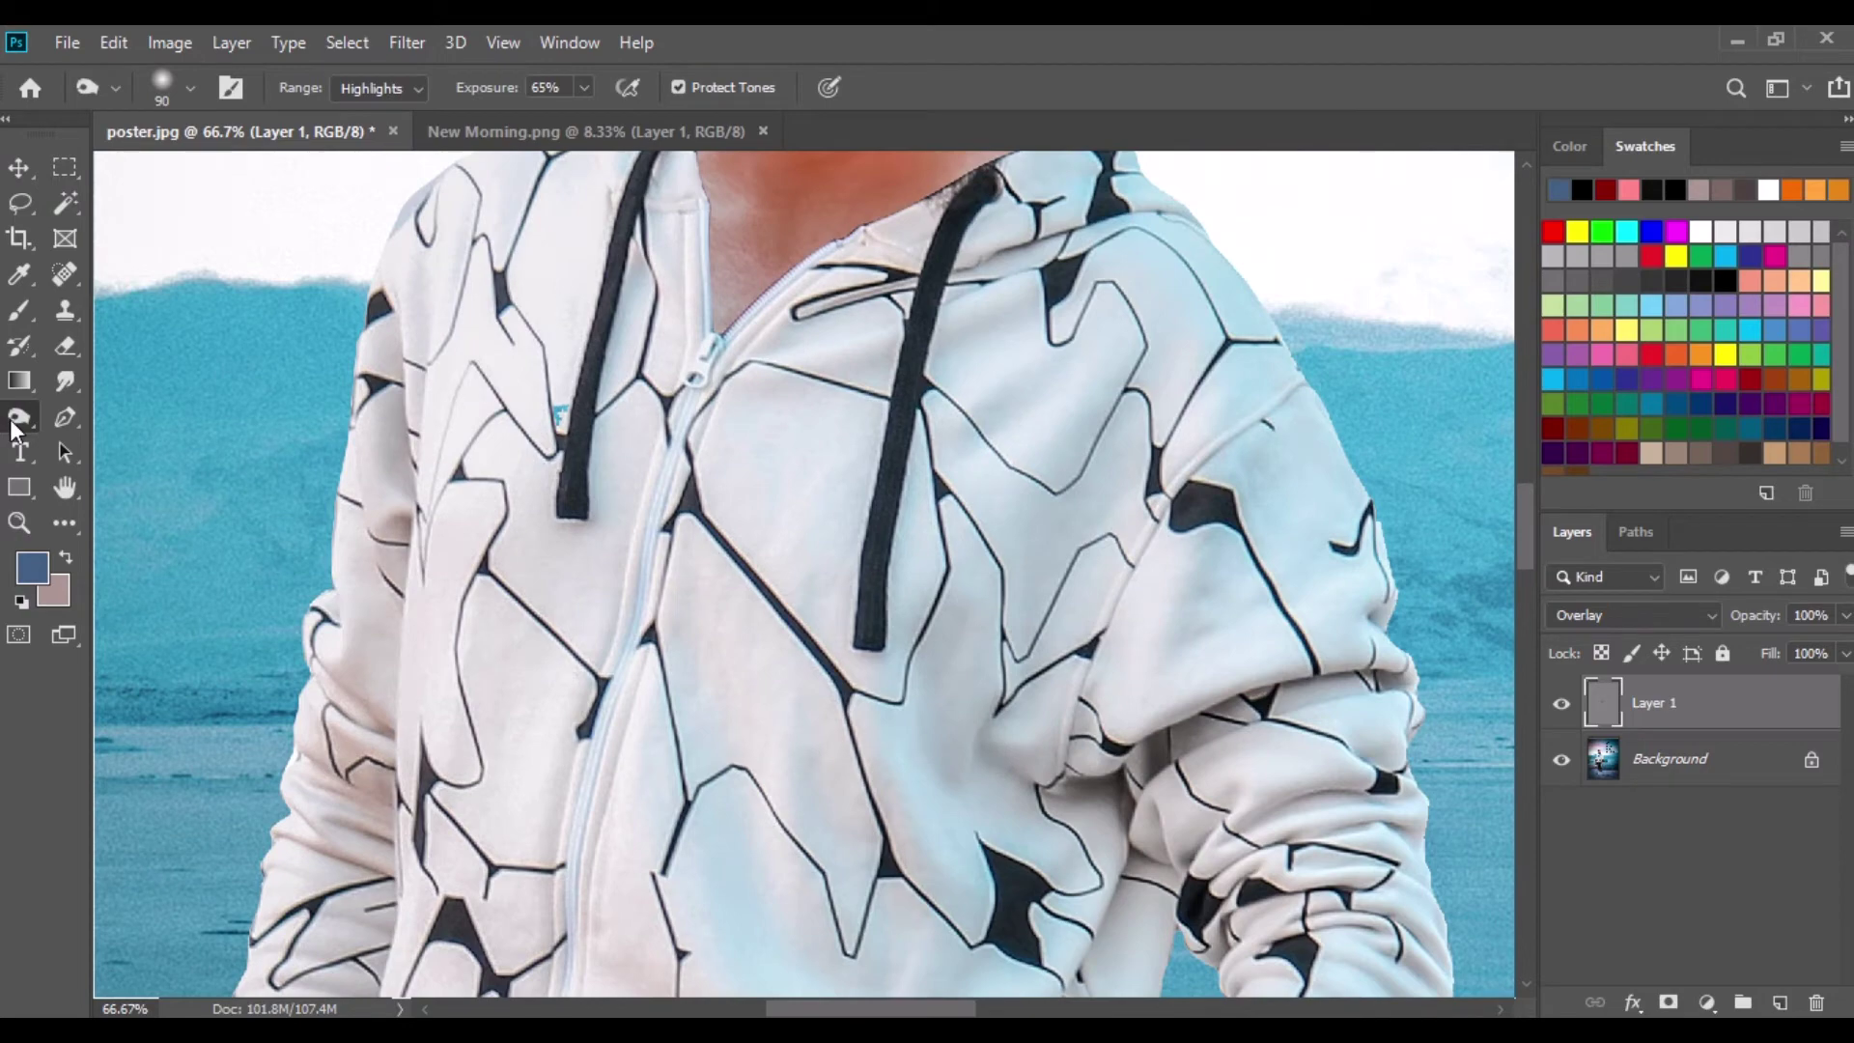
Brighten the man's face with the Dodge tool, using a 77 px brush, Midtones range and 21% exposure.
right_click(19, 417)
left_click(97, 418)
scroll(662, 414, "up", 9)
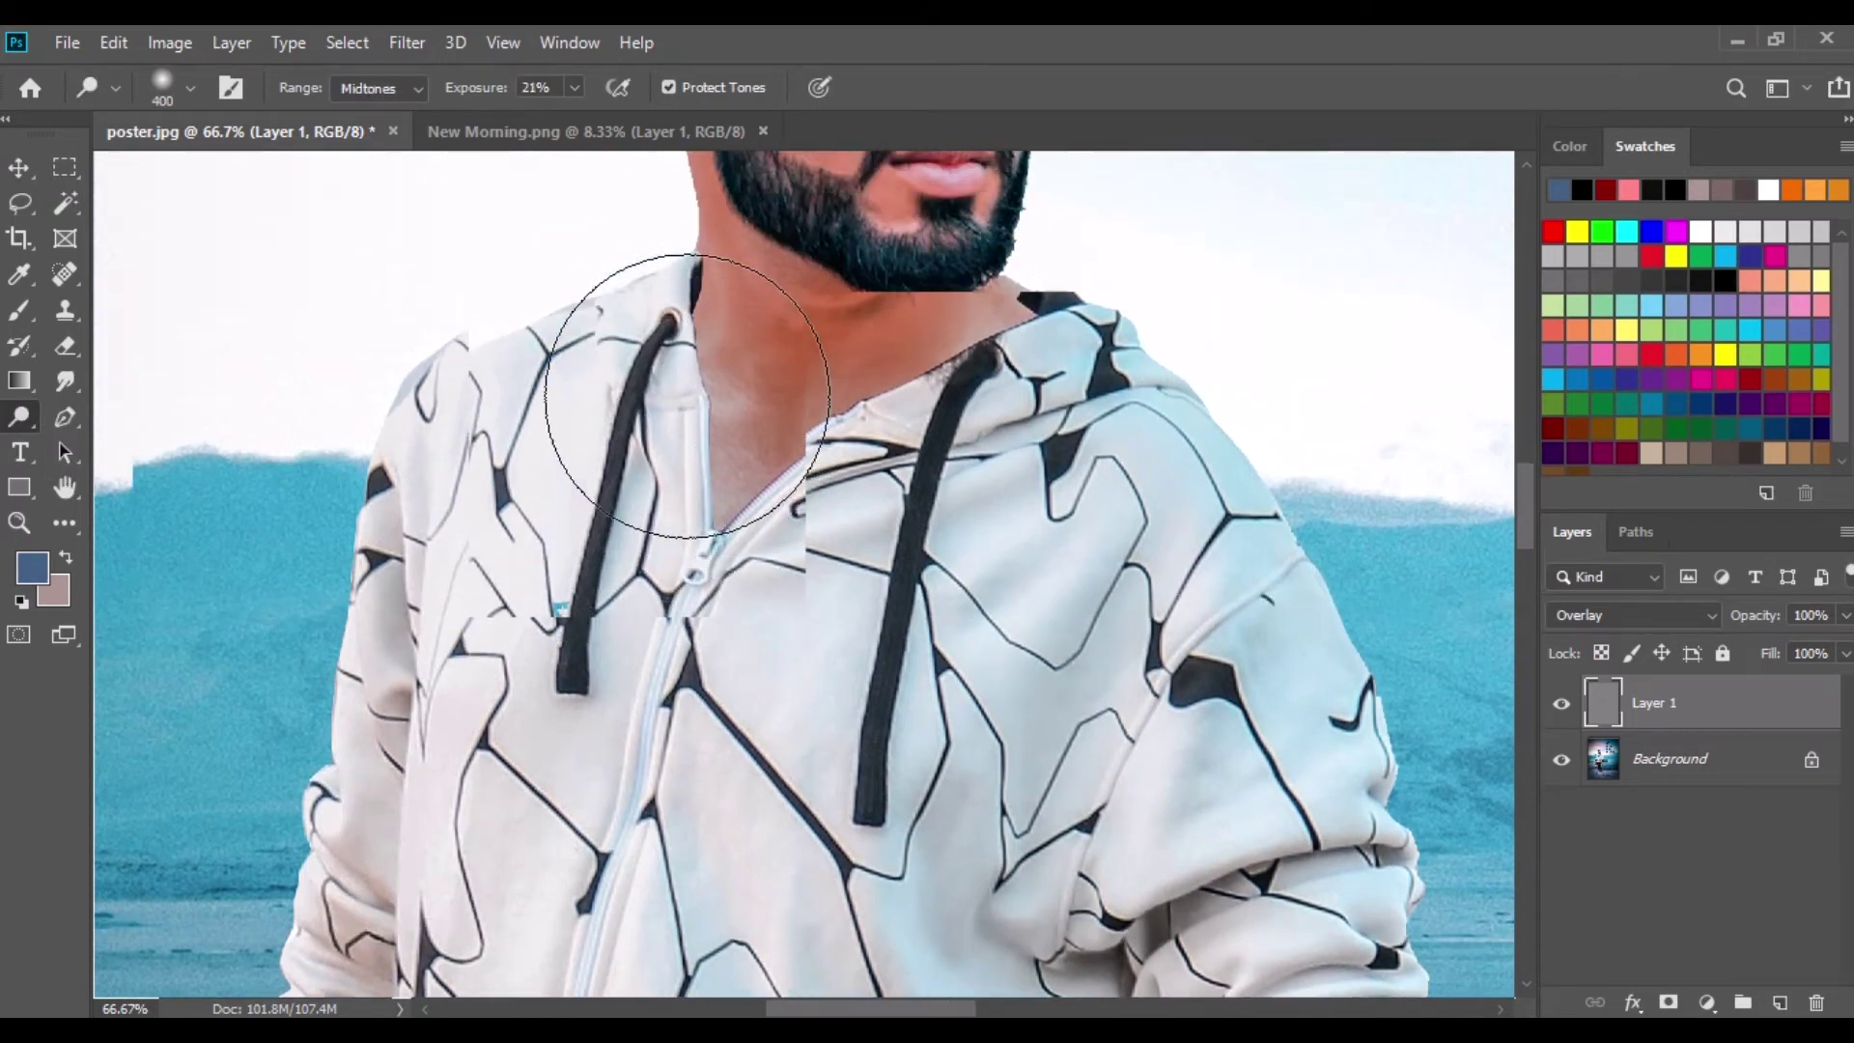
scroll(814, 394, "up", 9)
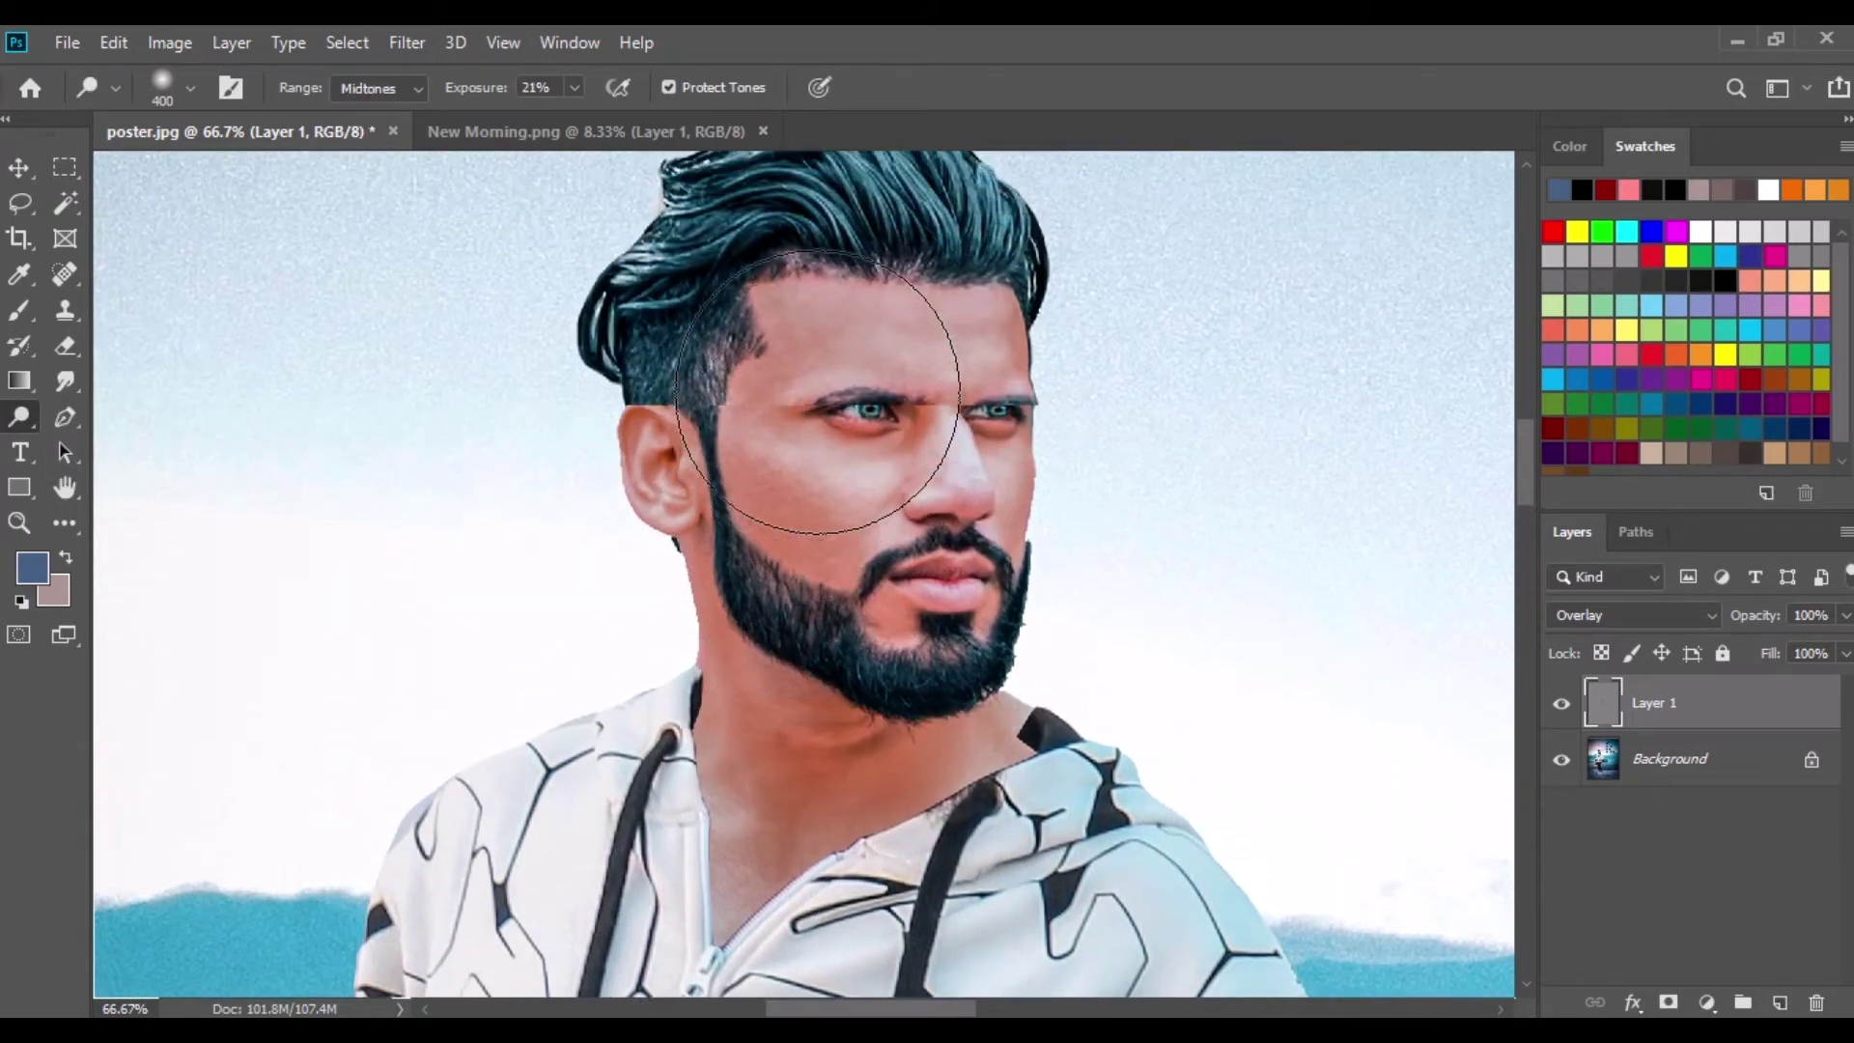
scroll(822, 533, "down", 2)
right_click(830, 395)
left_click_drag(1062, 461, 1030, 460)
left_click(775, 531)
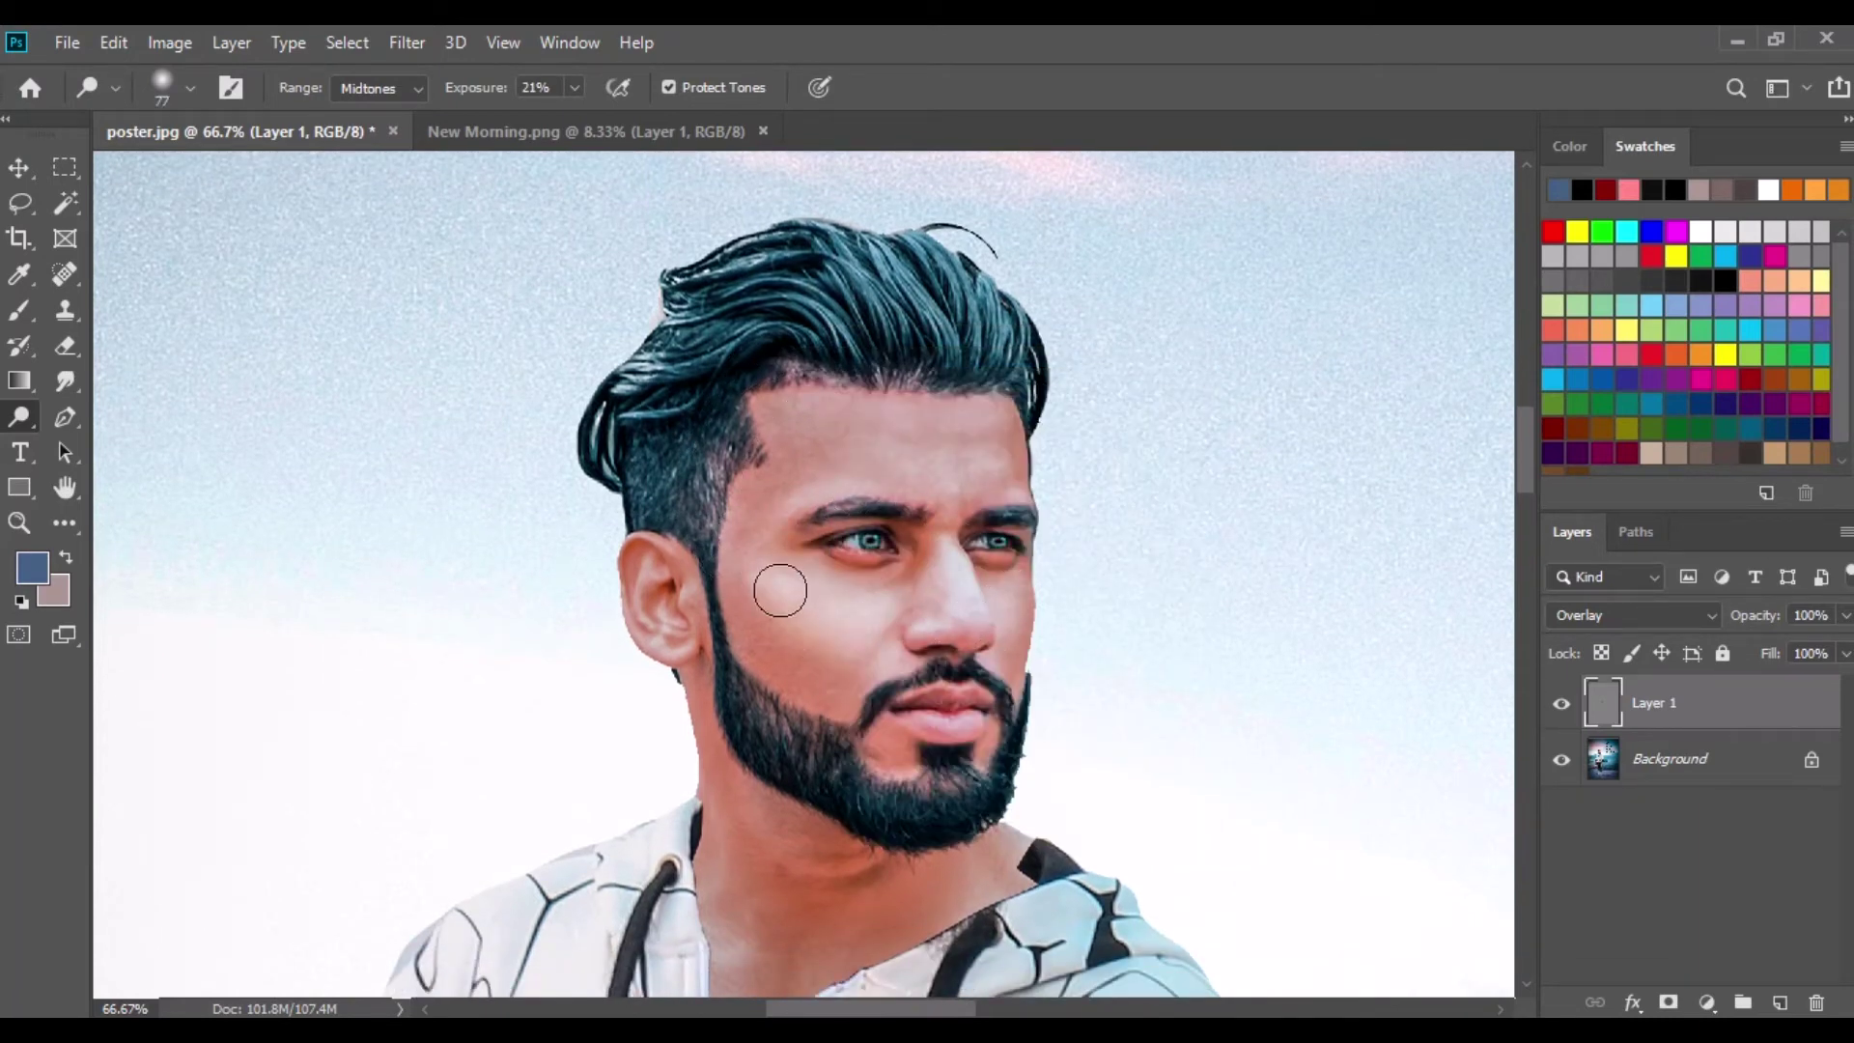
Compare the whole poster with and without the gray Overlay layer, and merge that layer down into the Background.
key("ctrl+minus")
key("ctrl+minus")
key("ctrl+minus")
key("ctrl+minus")
key("ctrl+minus")
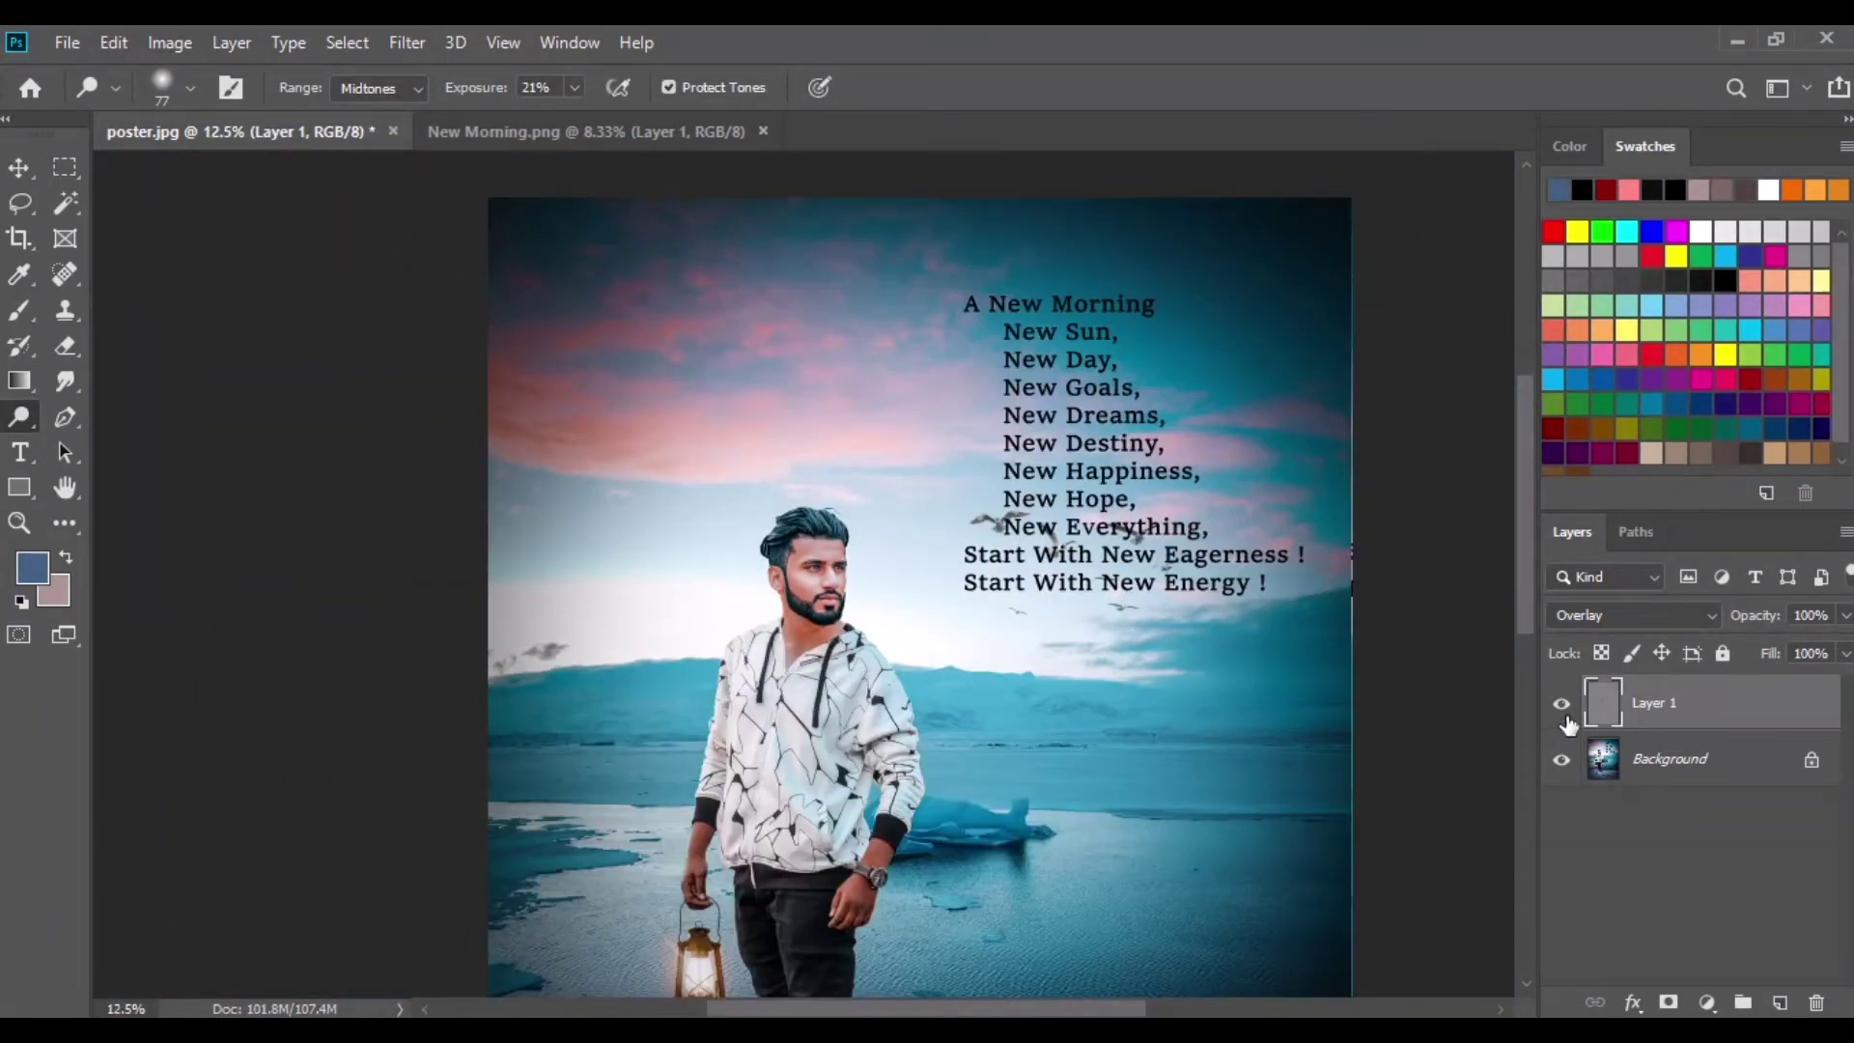
left_click(1550, 709)
left_click(1550, 710)
left_click(19, 168)
right_click(1641, 708)
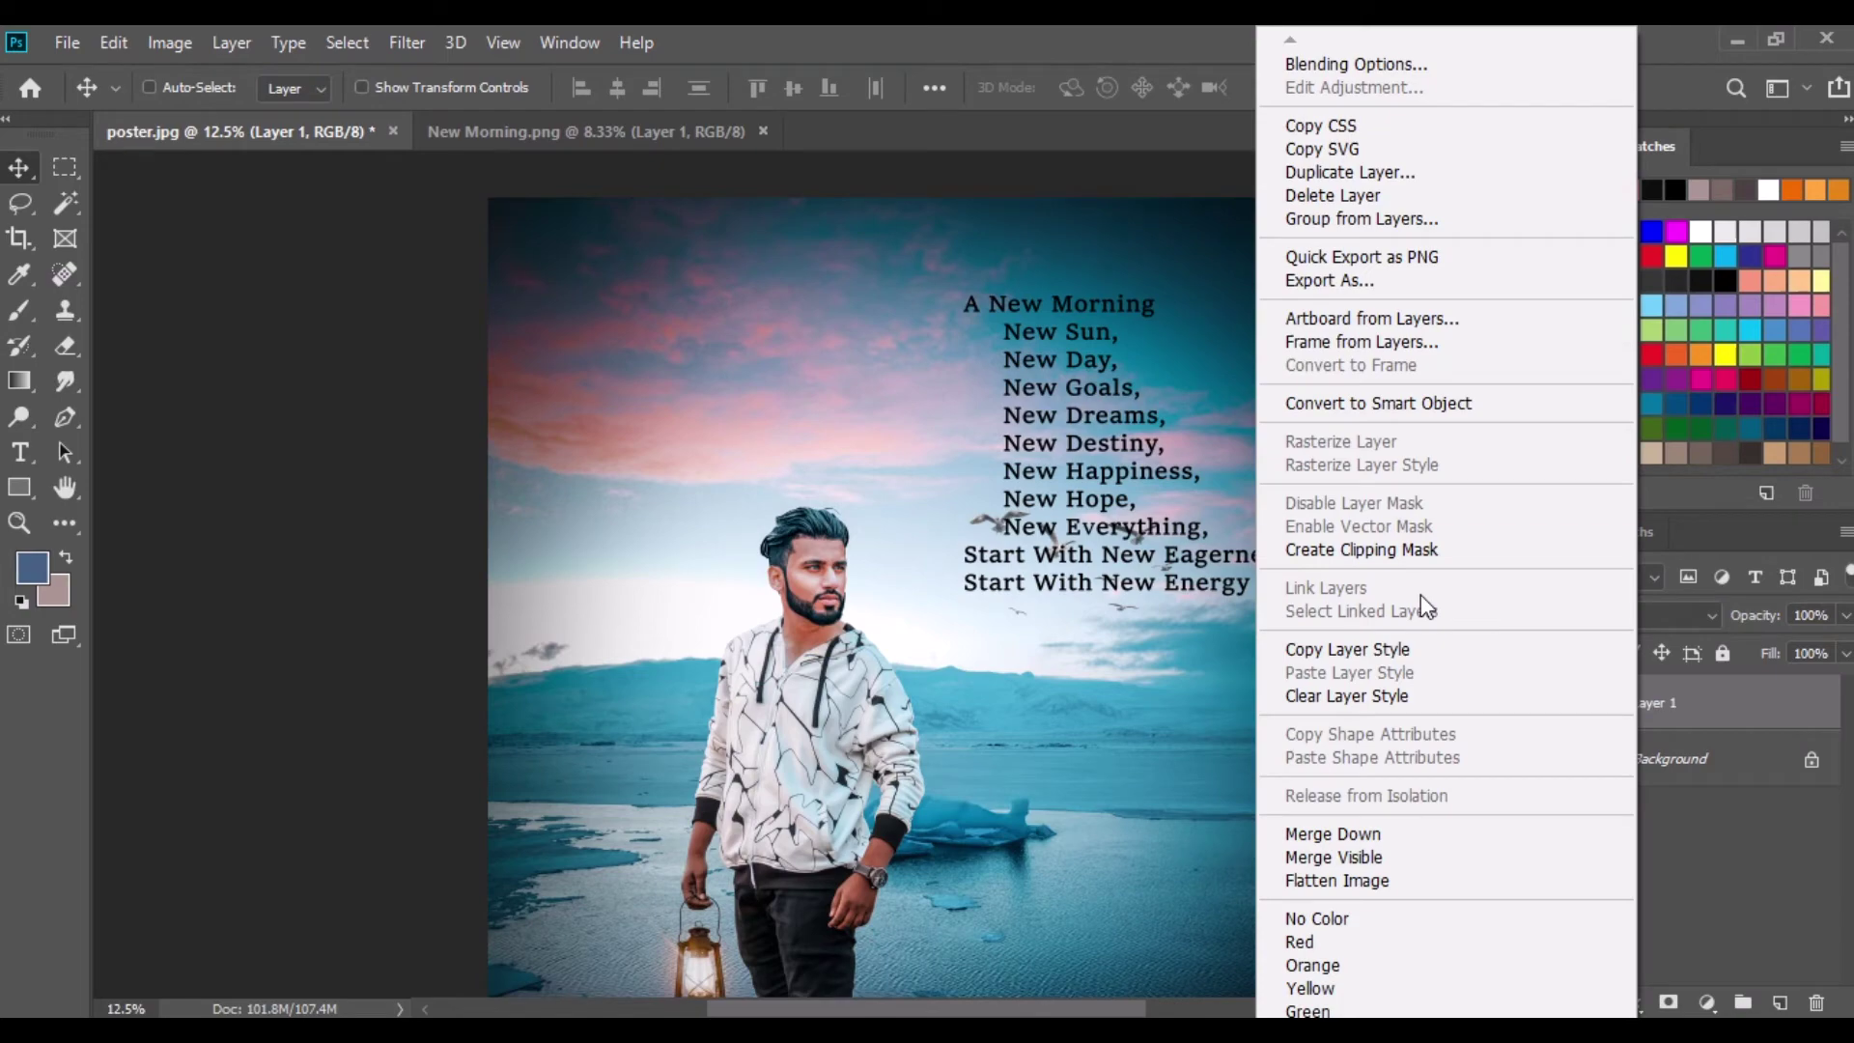
left_click(1370, 836)
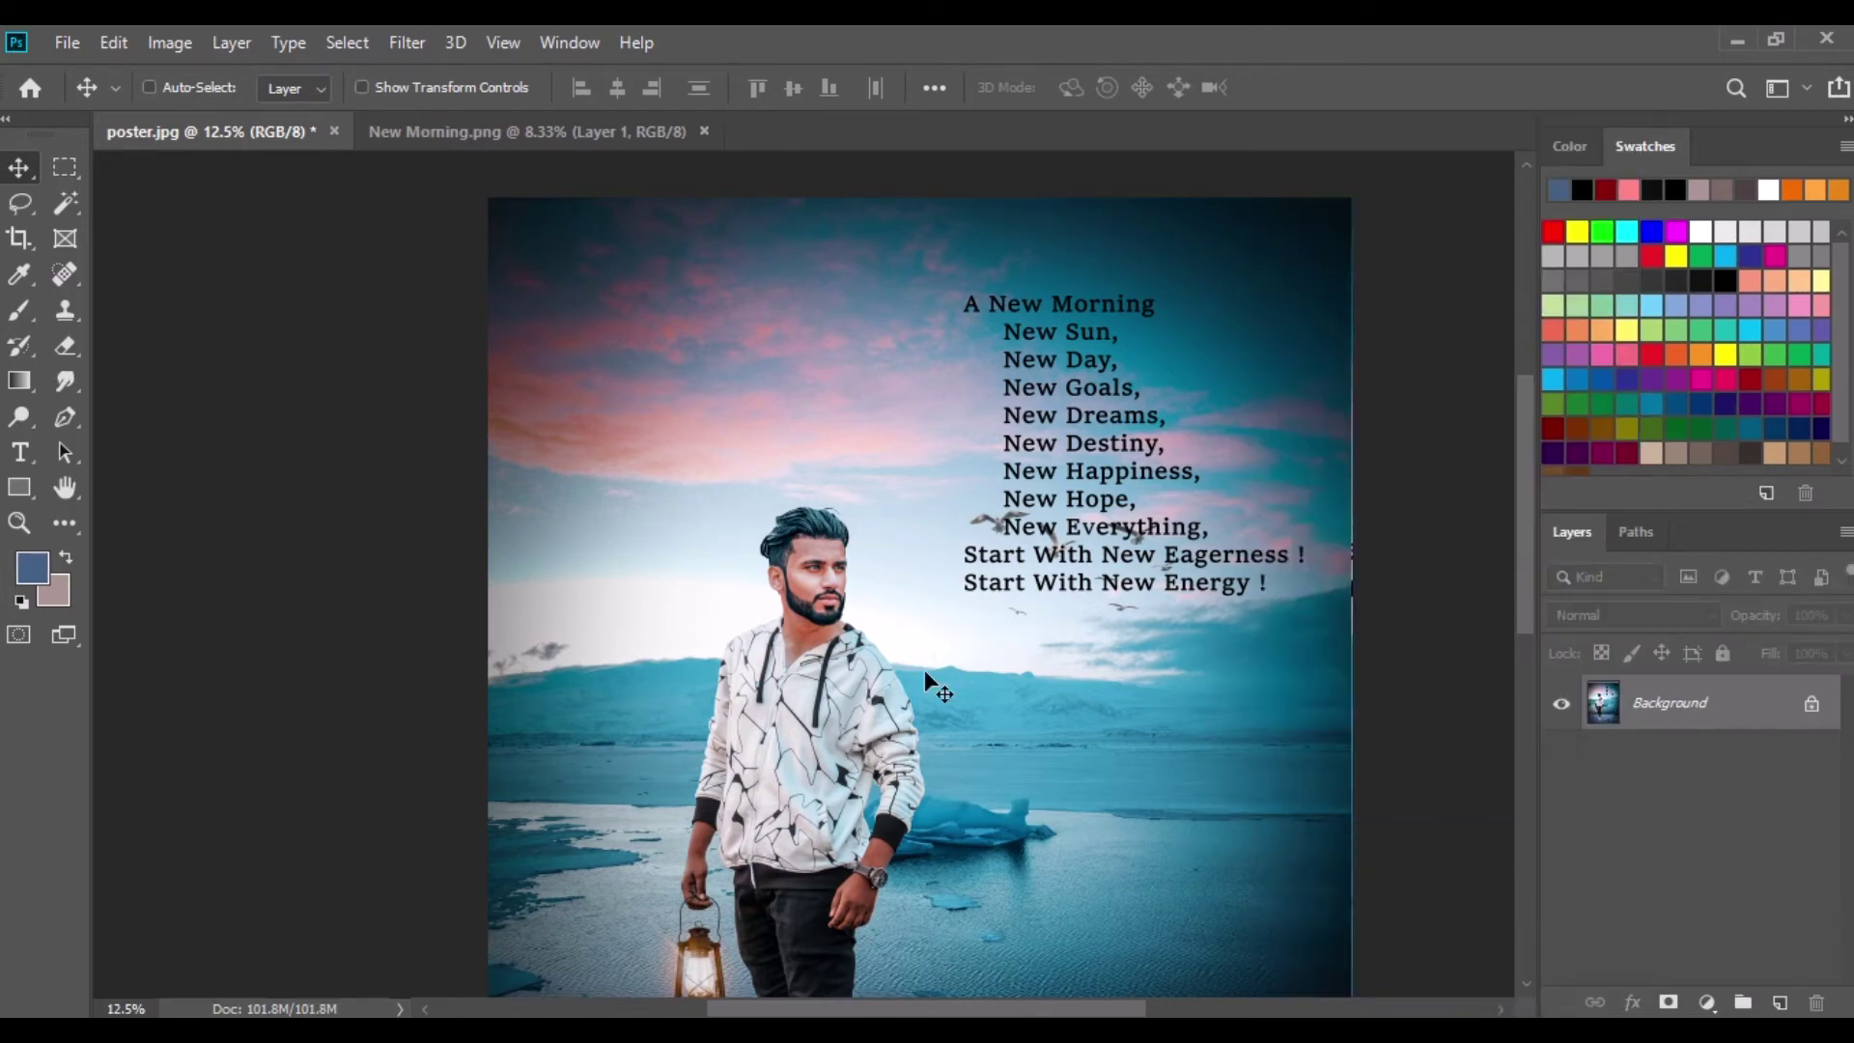
scroll(924, 668, "down", 2)
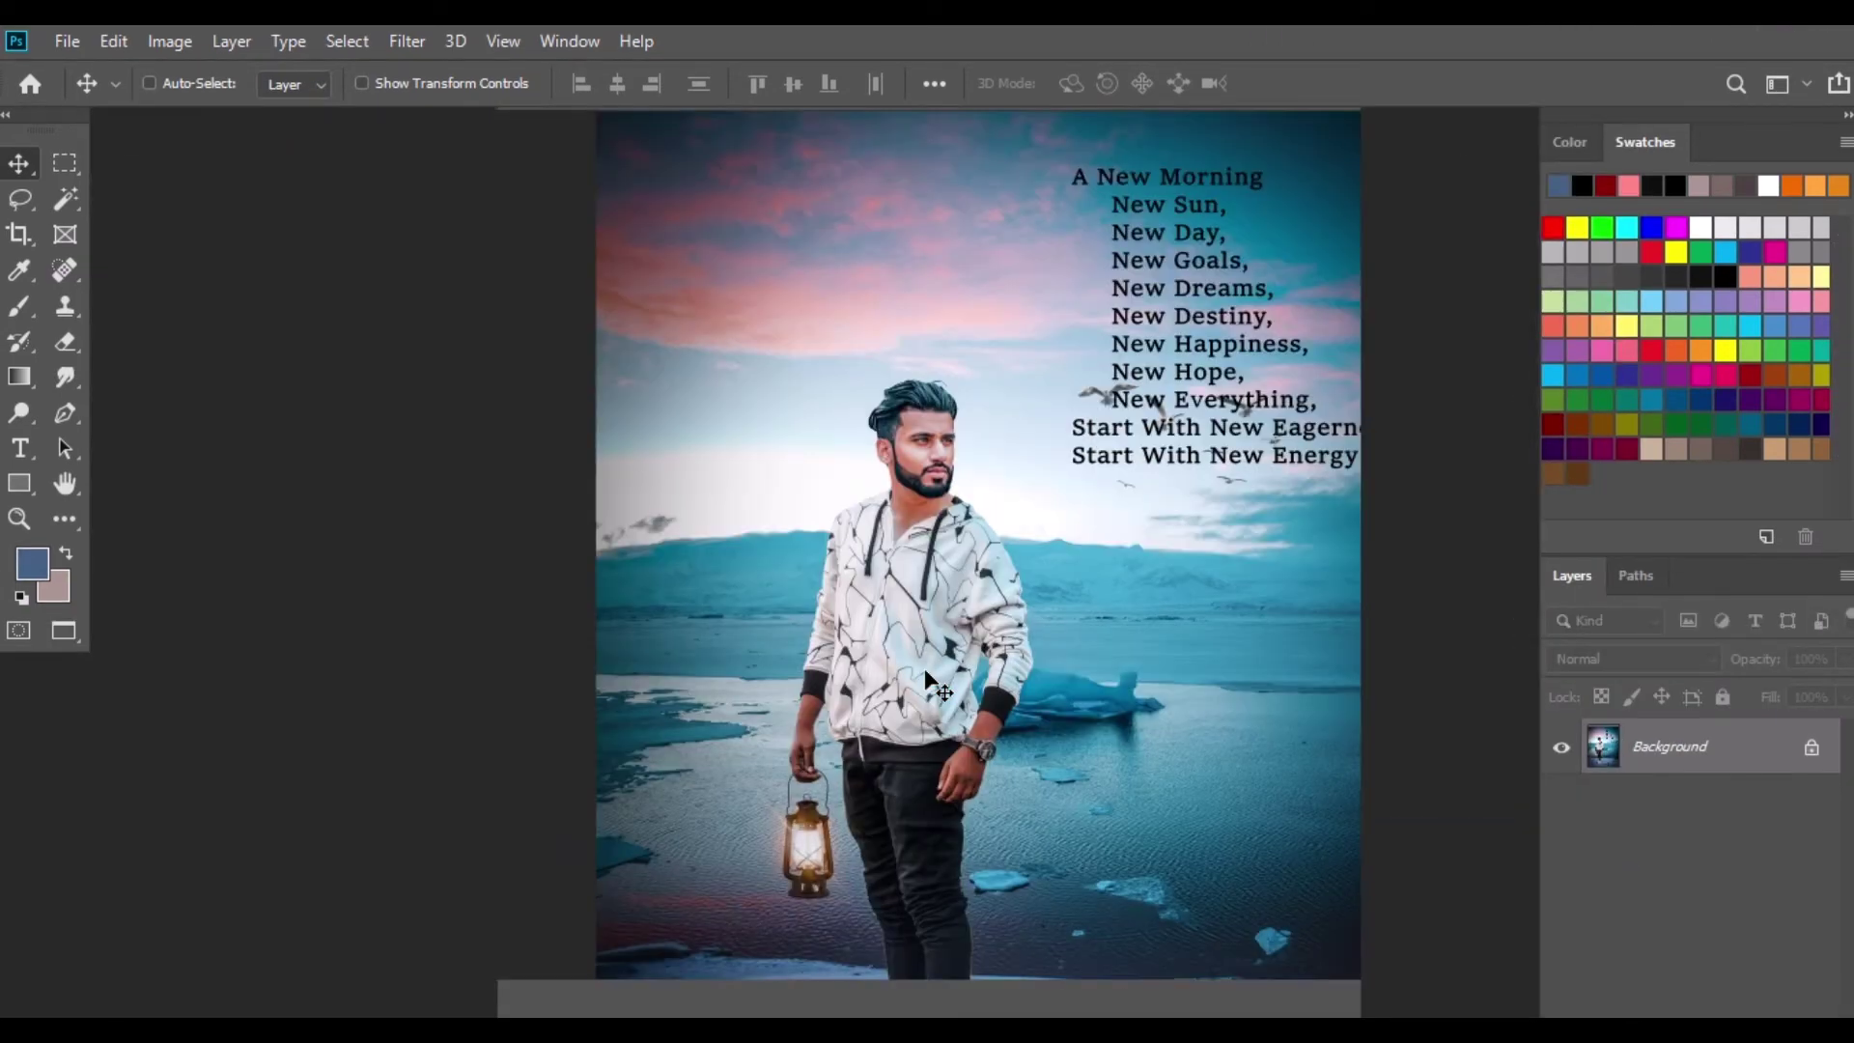